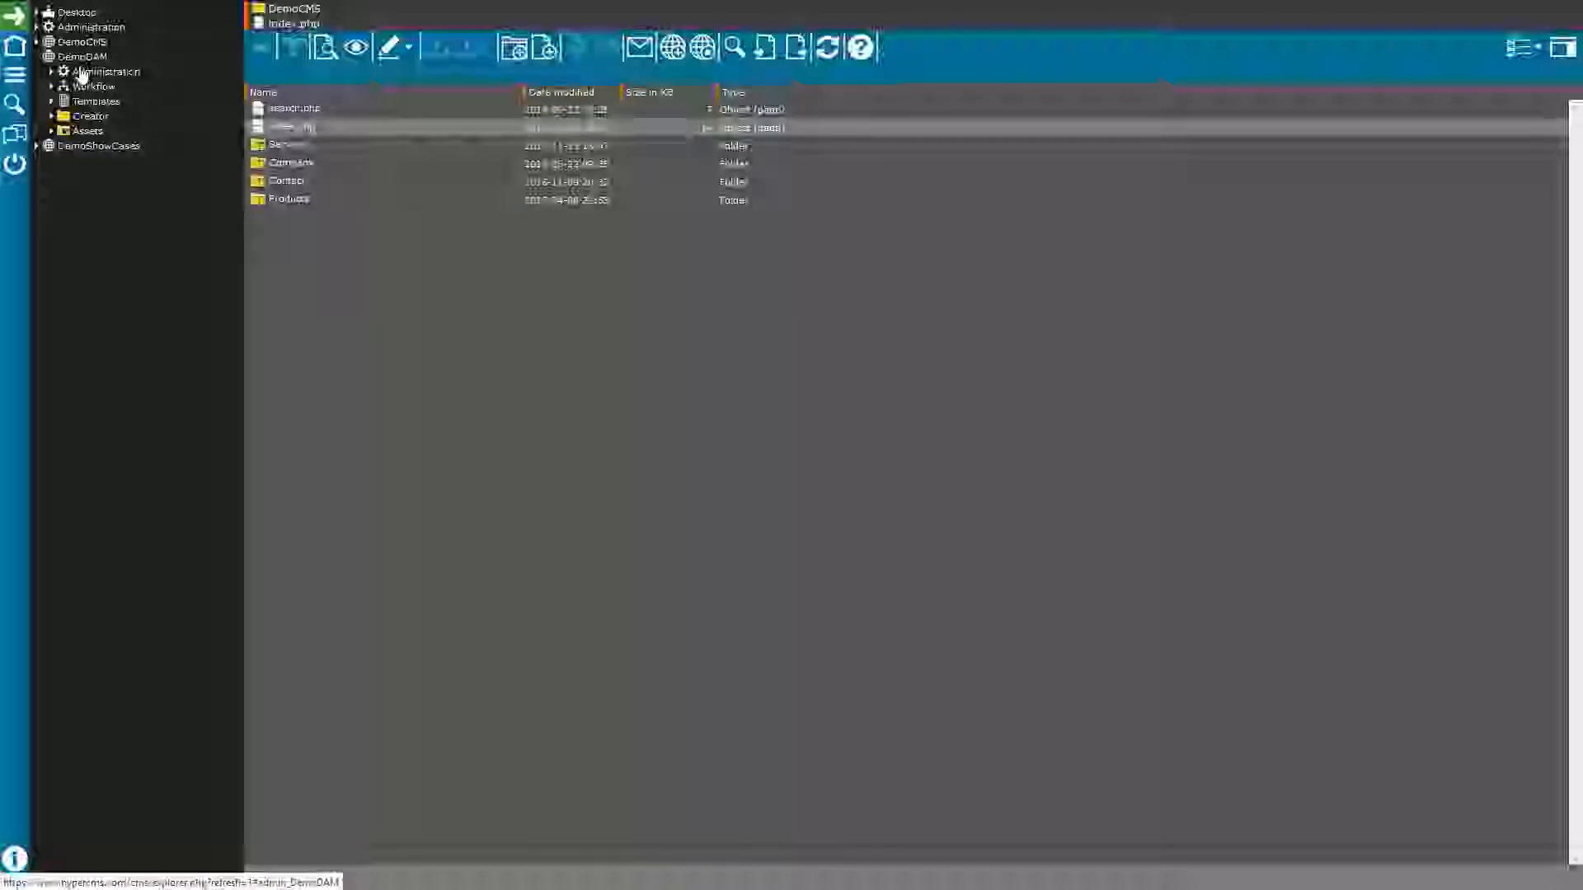
- View the user management and group management areas of the DemoDAM publication
left_click(83, 72)
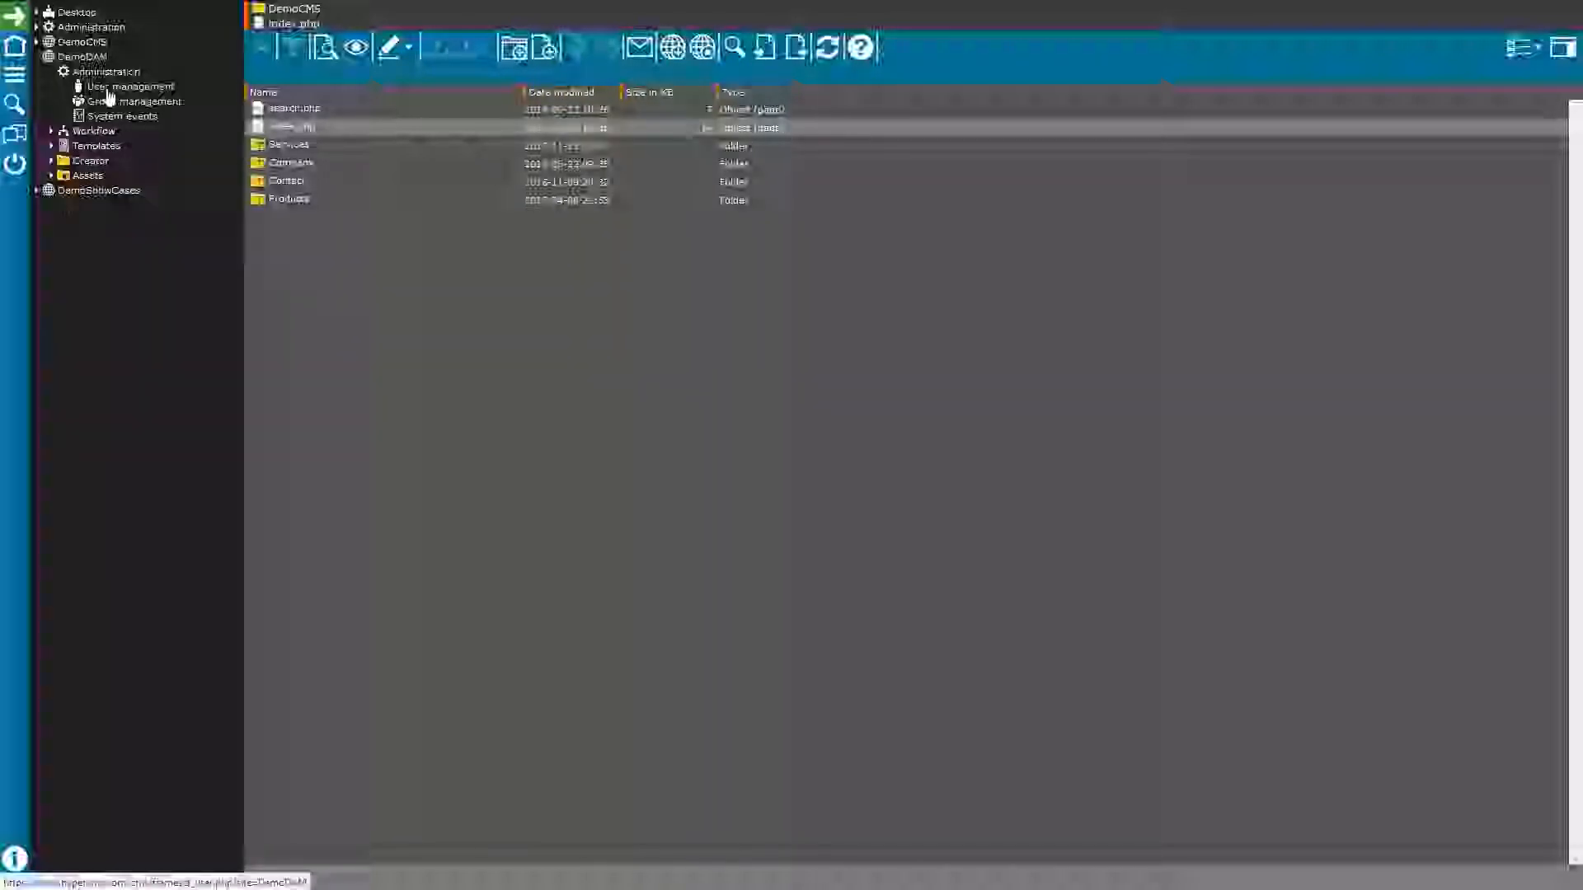
left_click(109, 89)
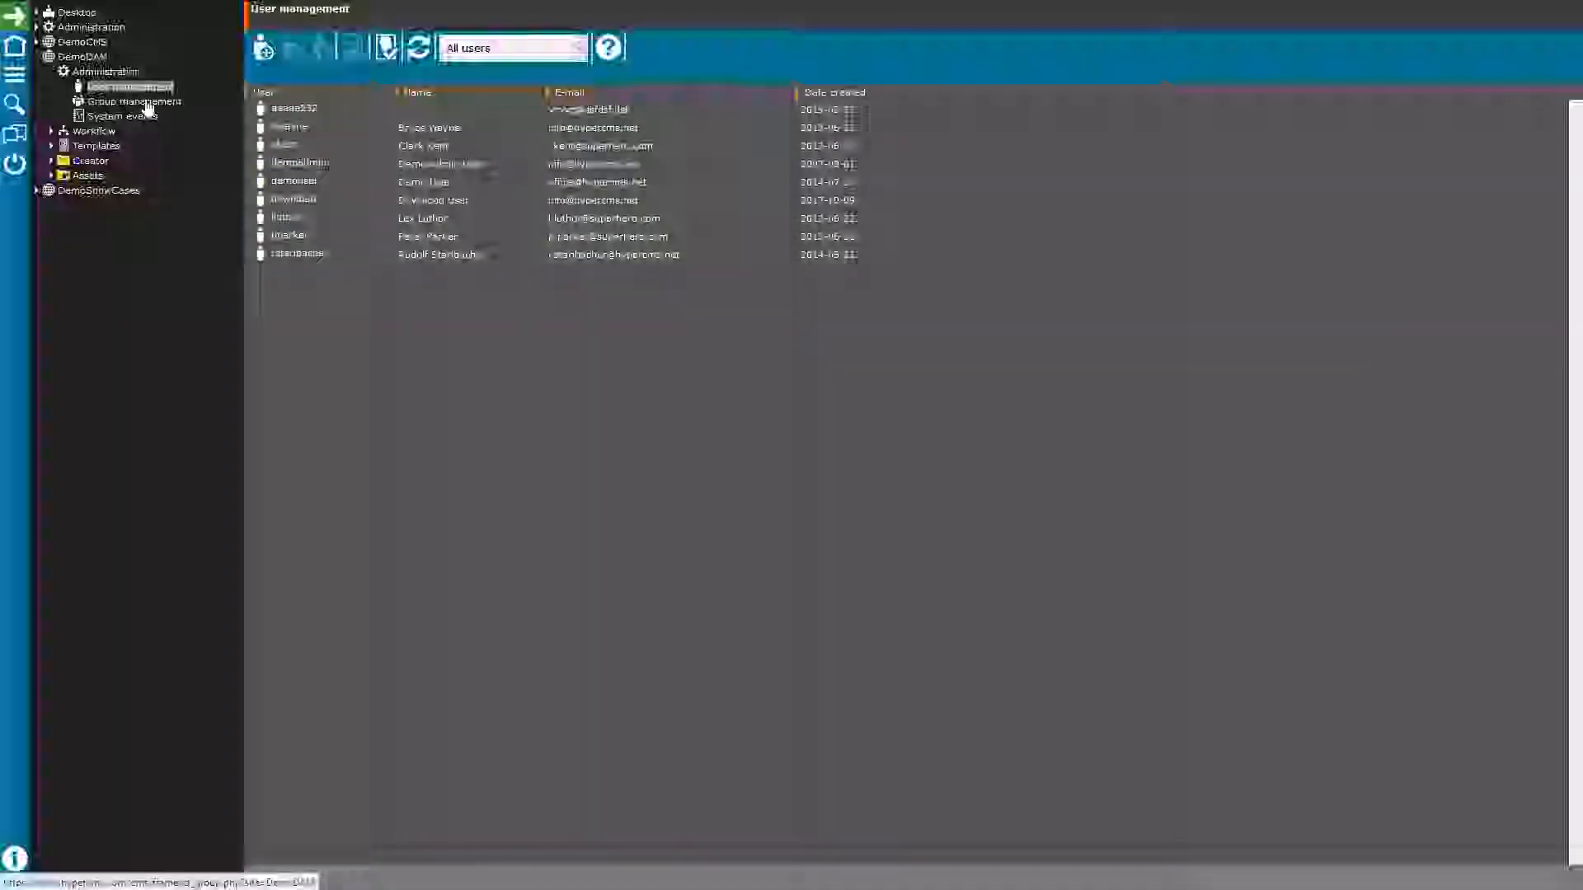
left_click(145, 103)
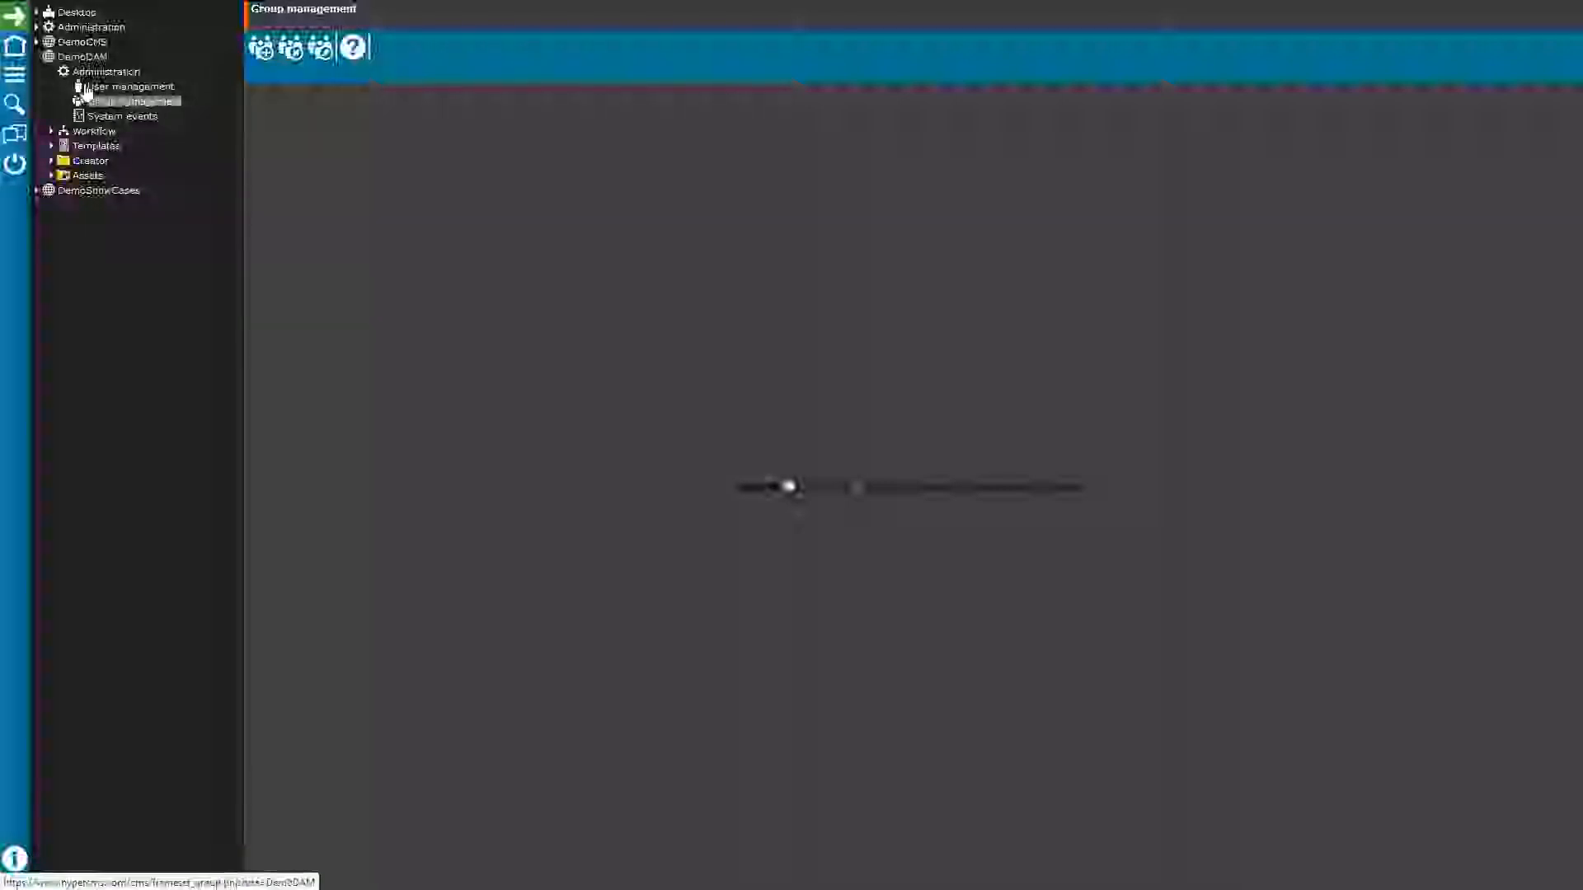
left_click(61, 74)
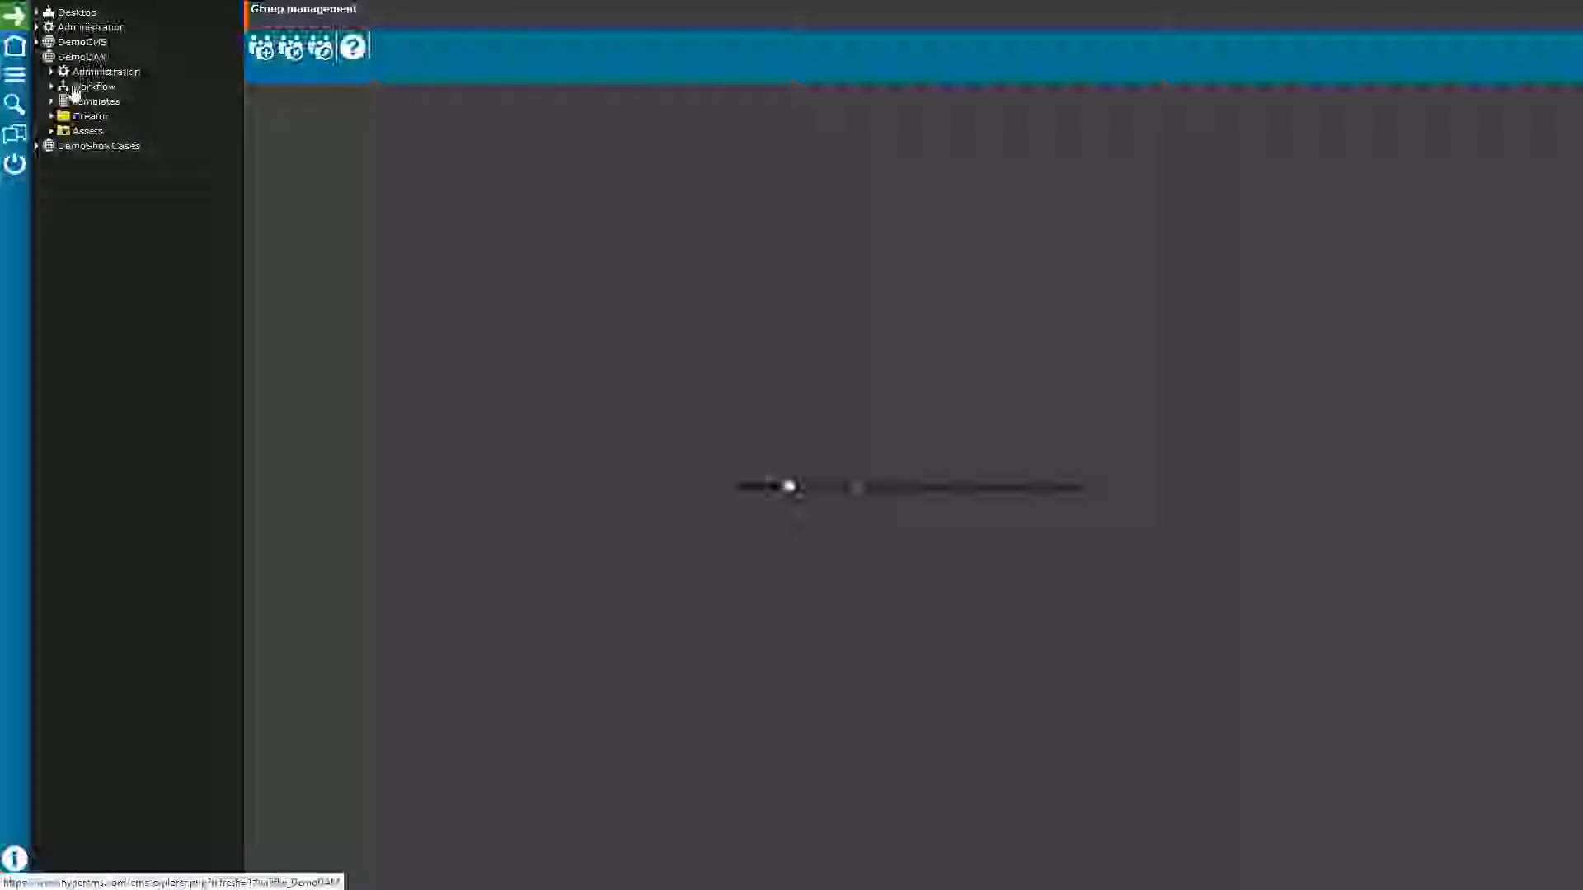
- Open the Release workflow of DemoDAM for editing in workflow management
left_click(52, 86)
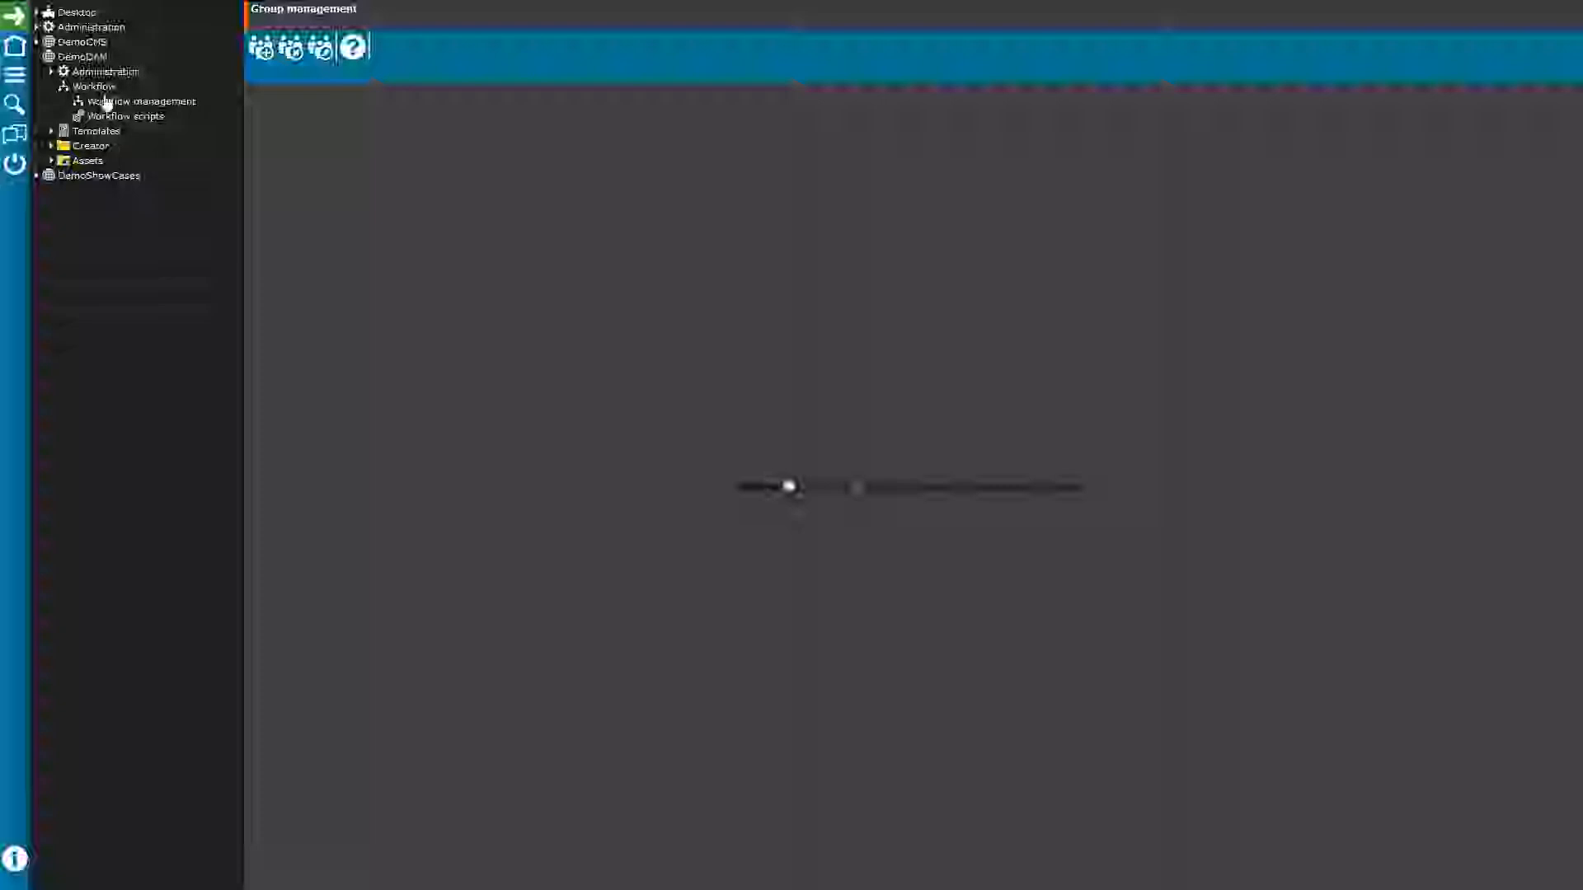
left_click(140, 101)
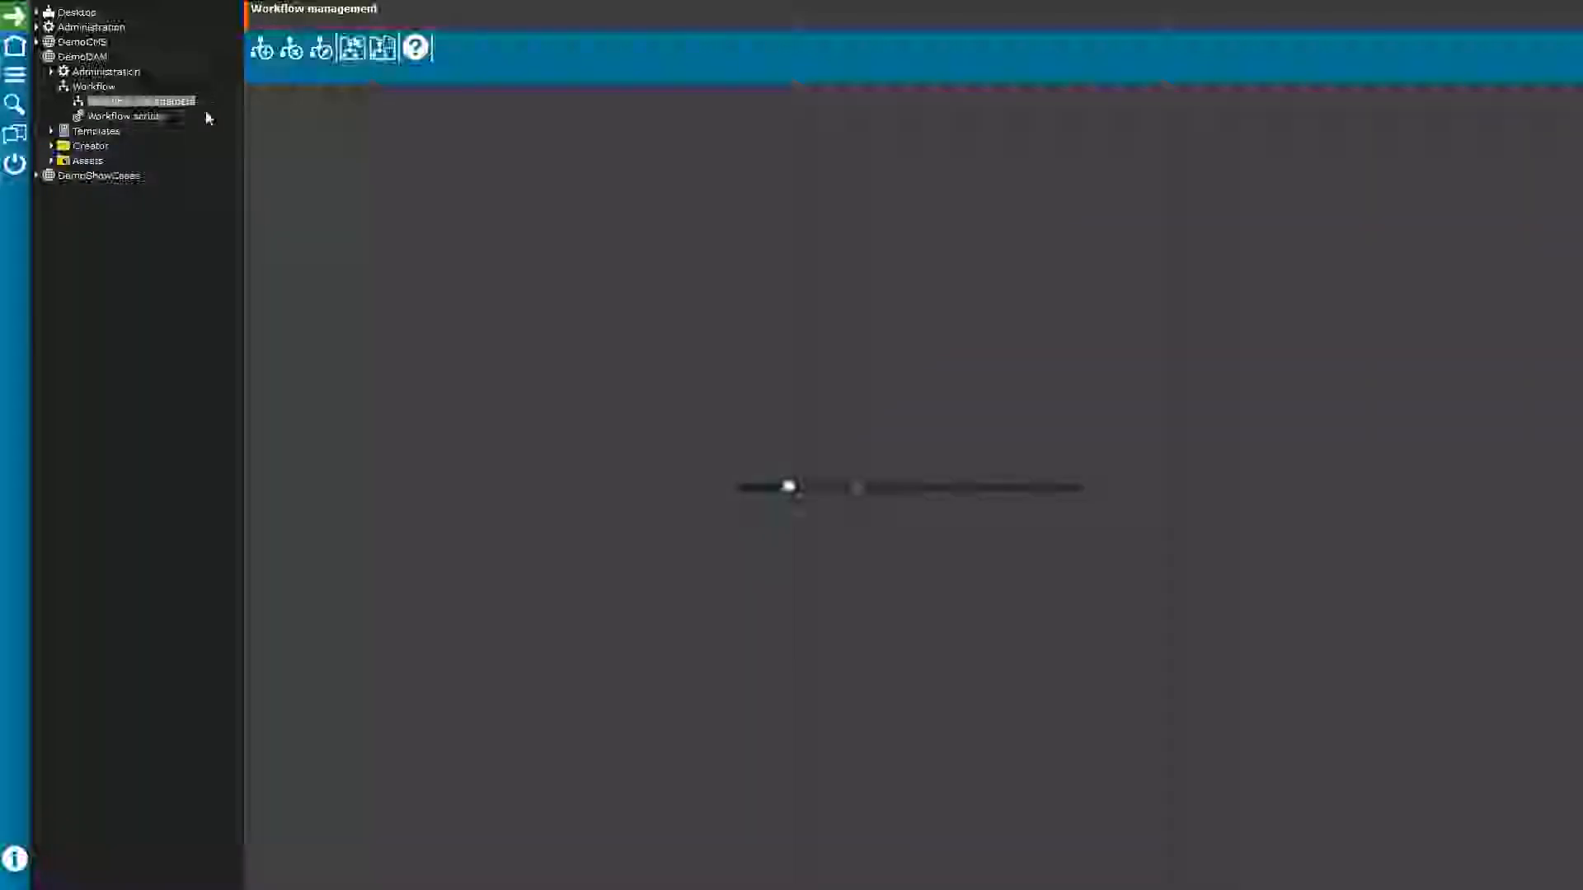
left_click(322, 54)
left_click(320, 50)
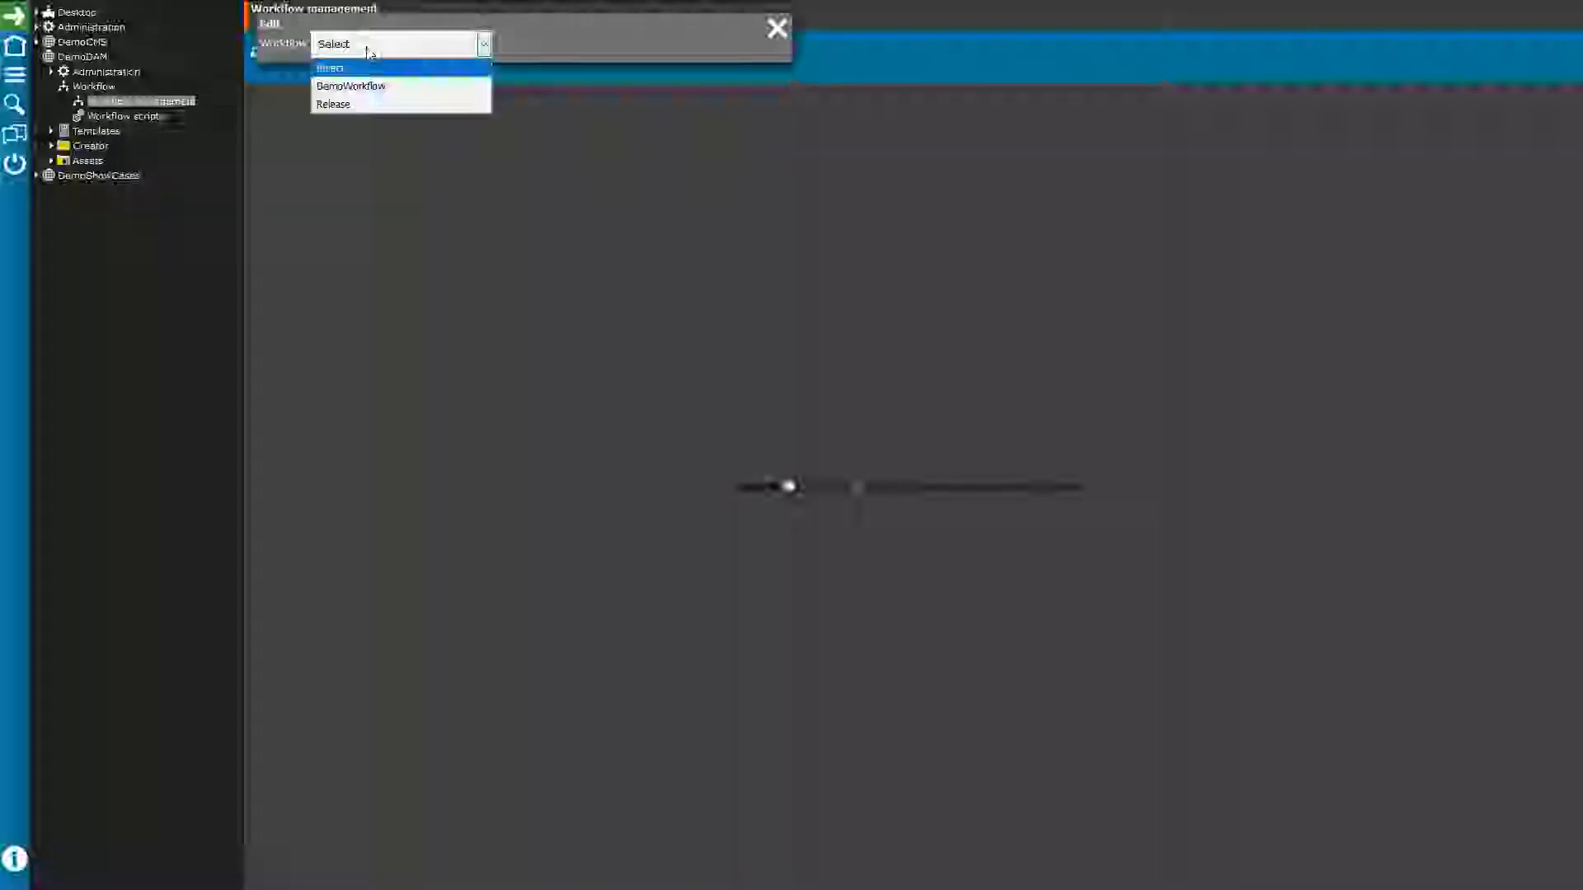
left_click(344, 105)
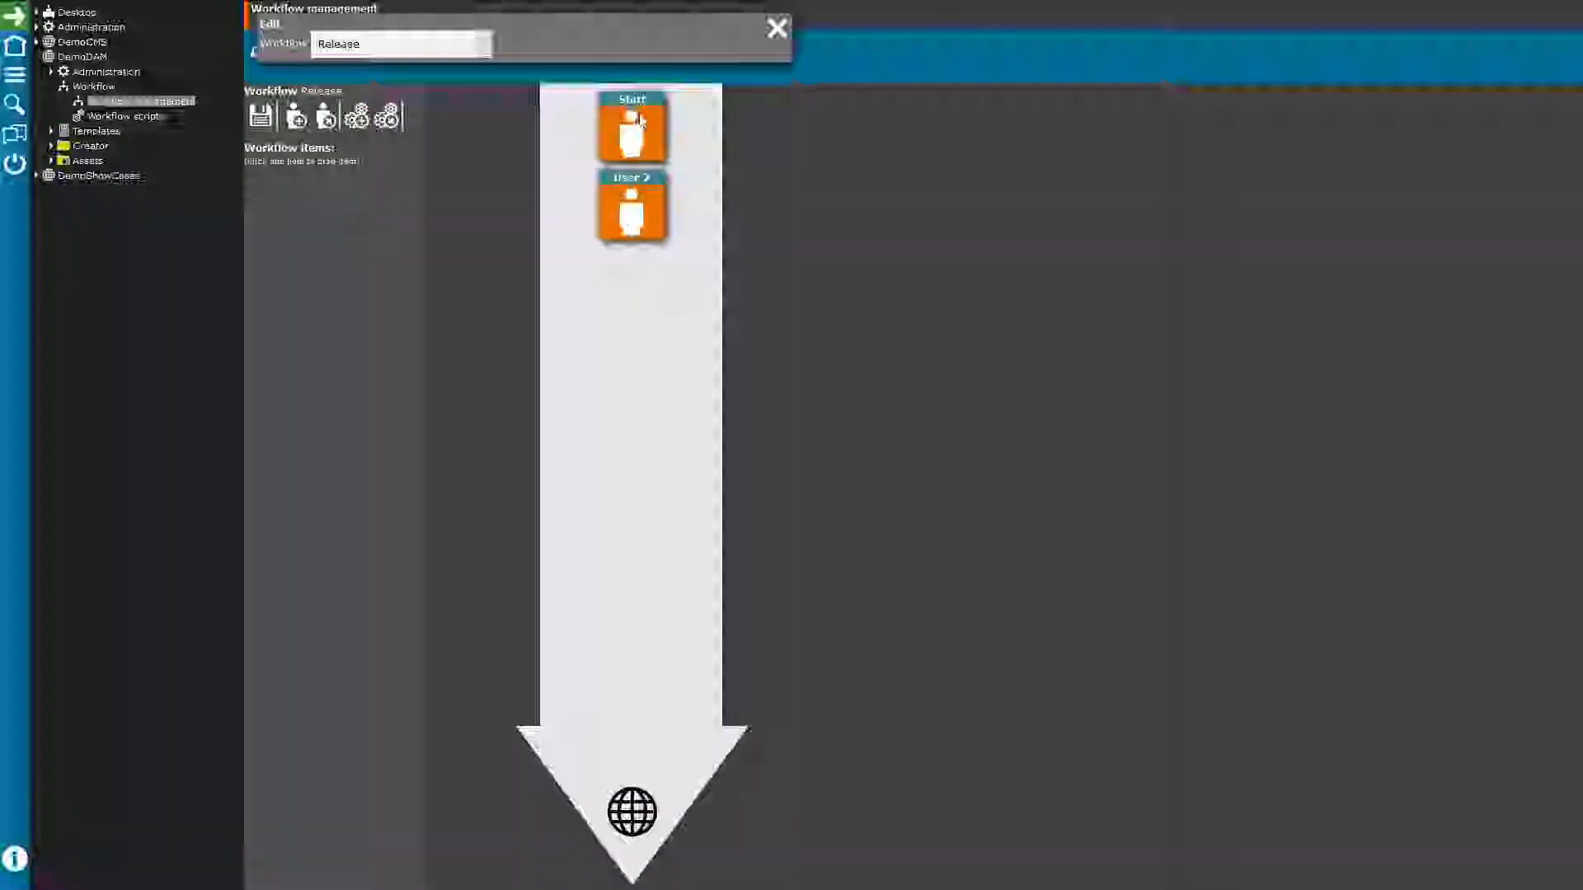
- Load DemoWorkflow and review the Start item's user and permission options, leaving permissions at read + edit
left_click(395, 44)
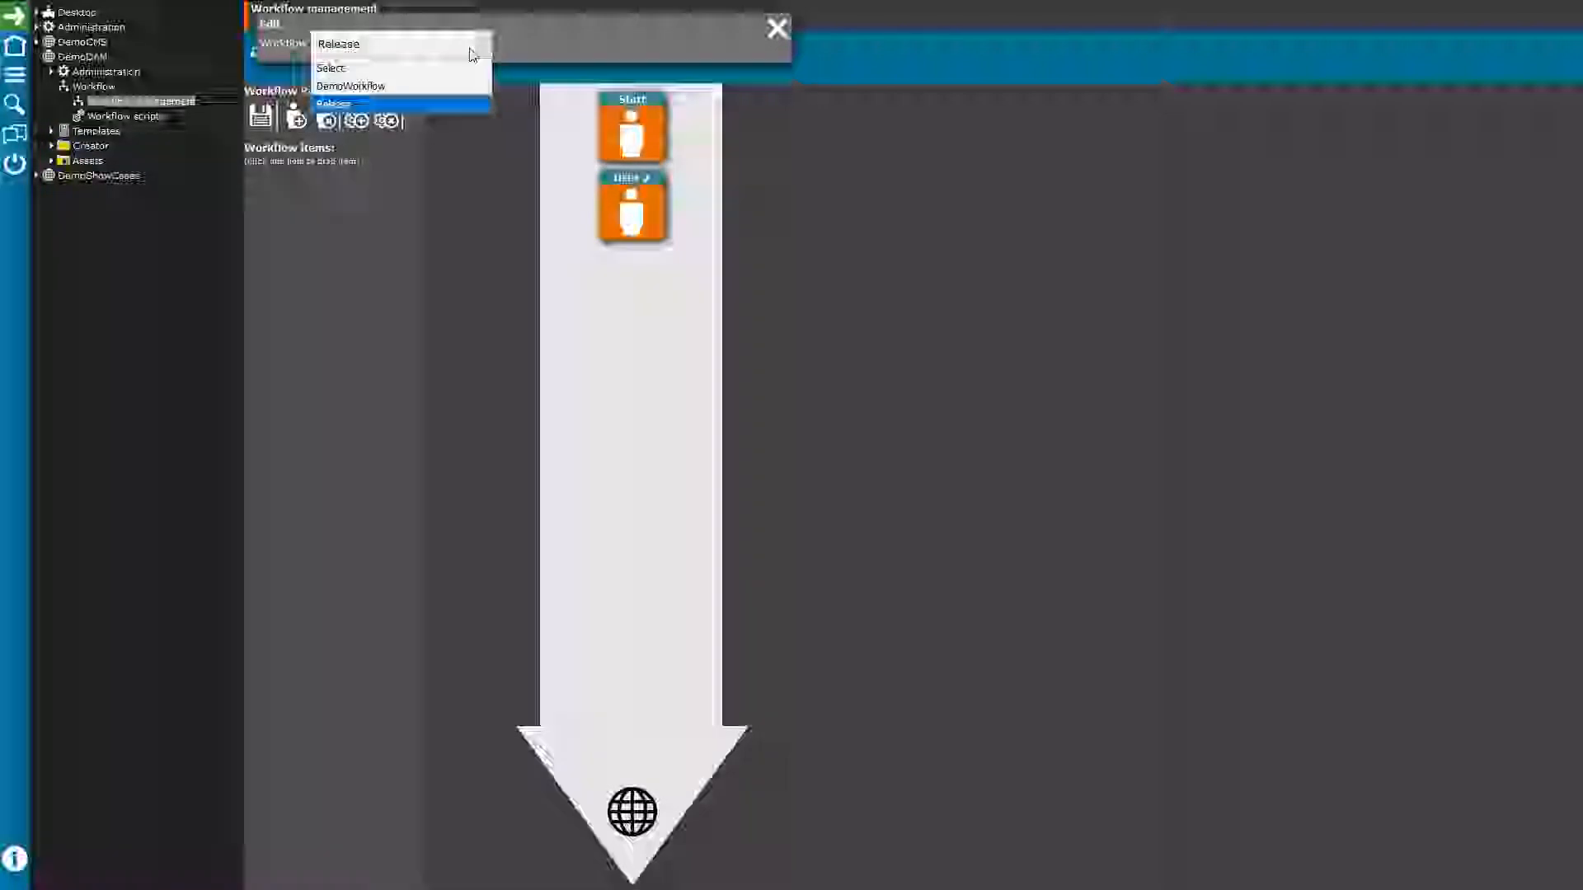
left_click(361, 84)
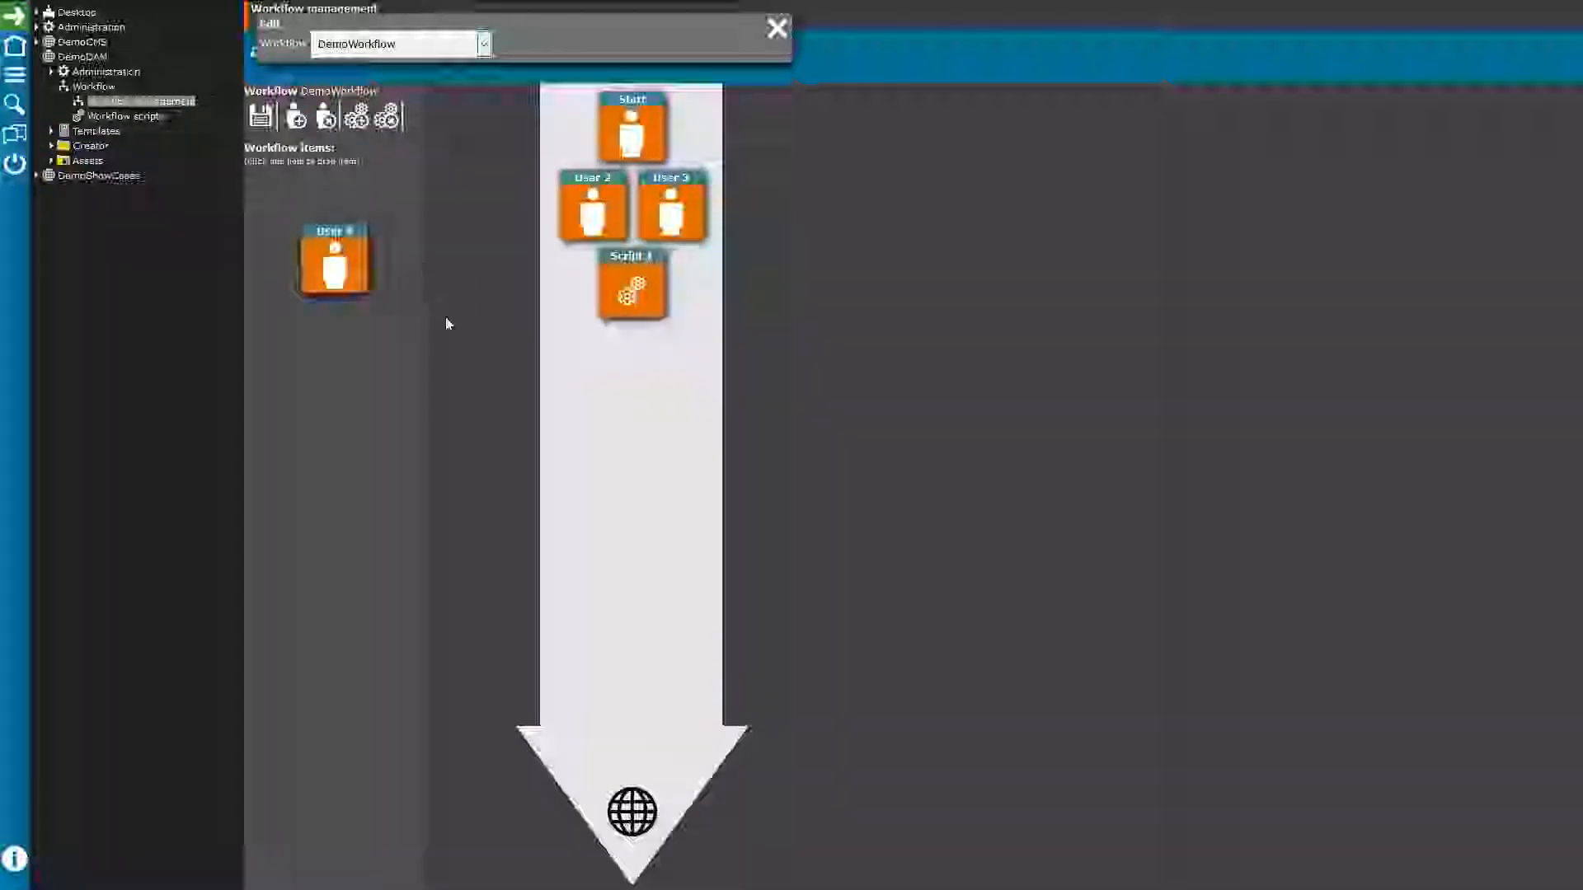
left_click(626, 115)
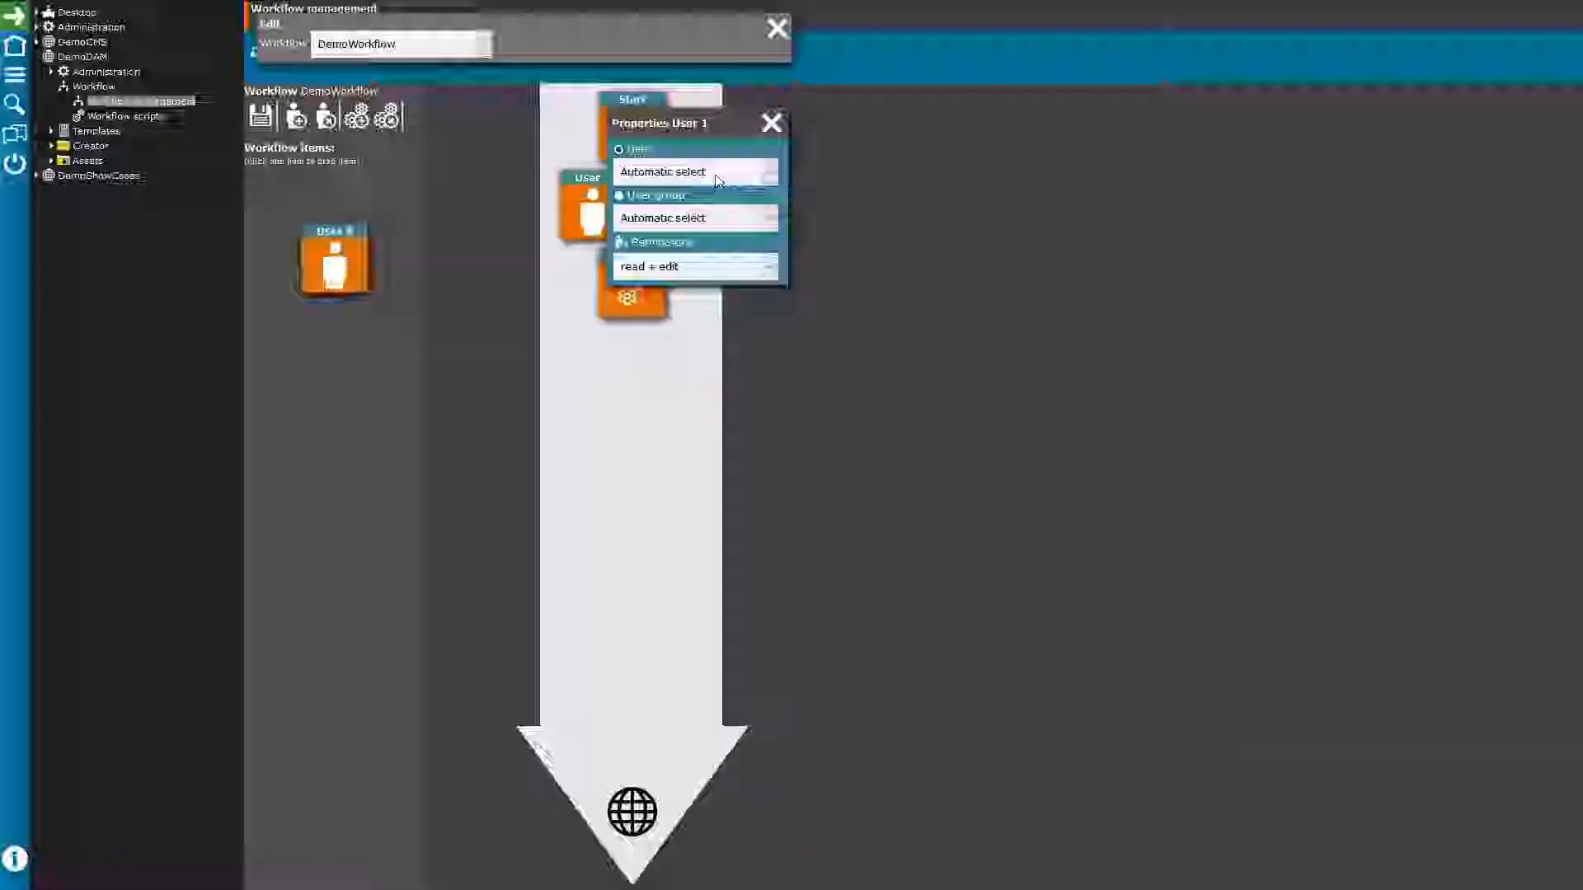
left_click(768, 174)
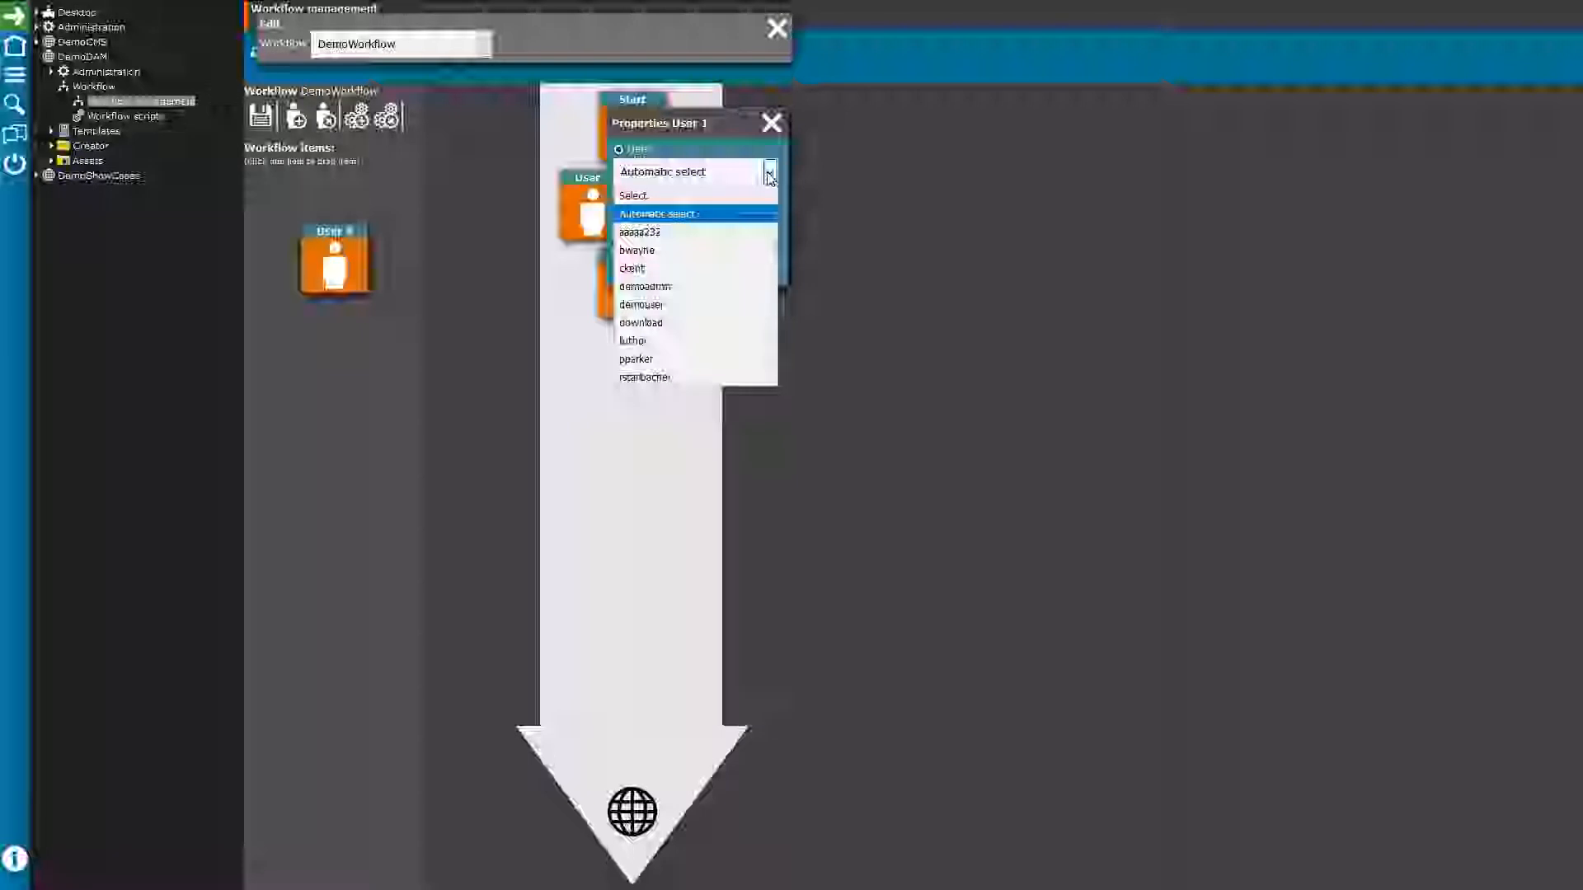
left_click(765, 172)
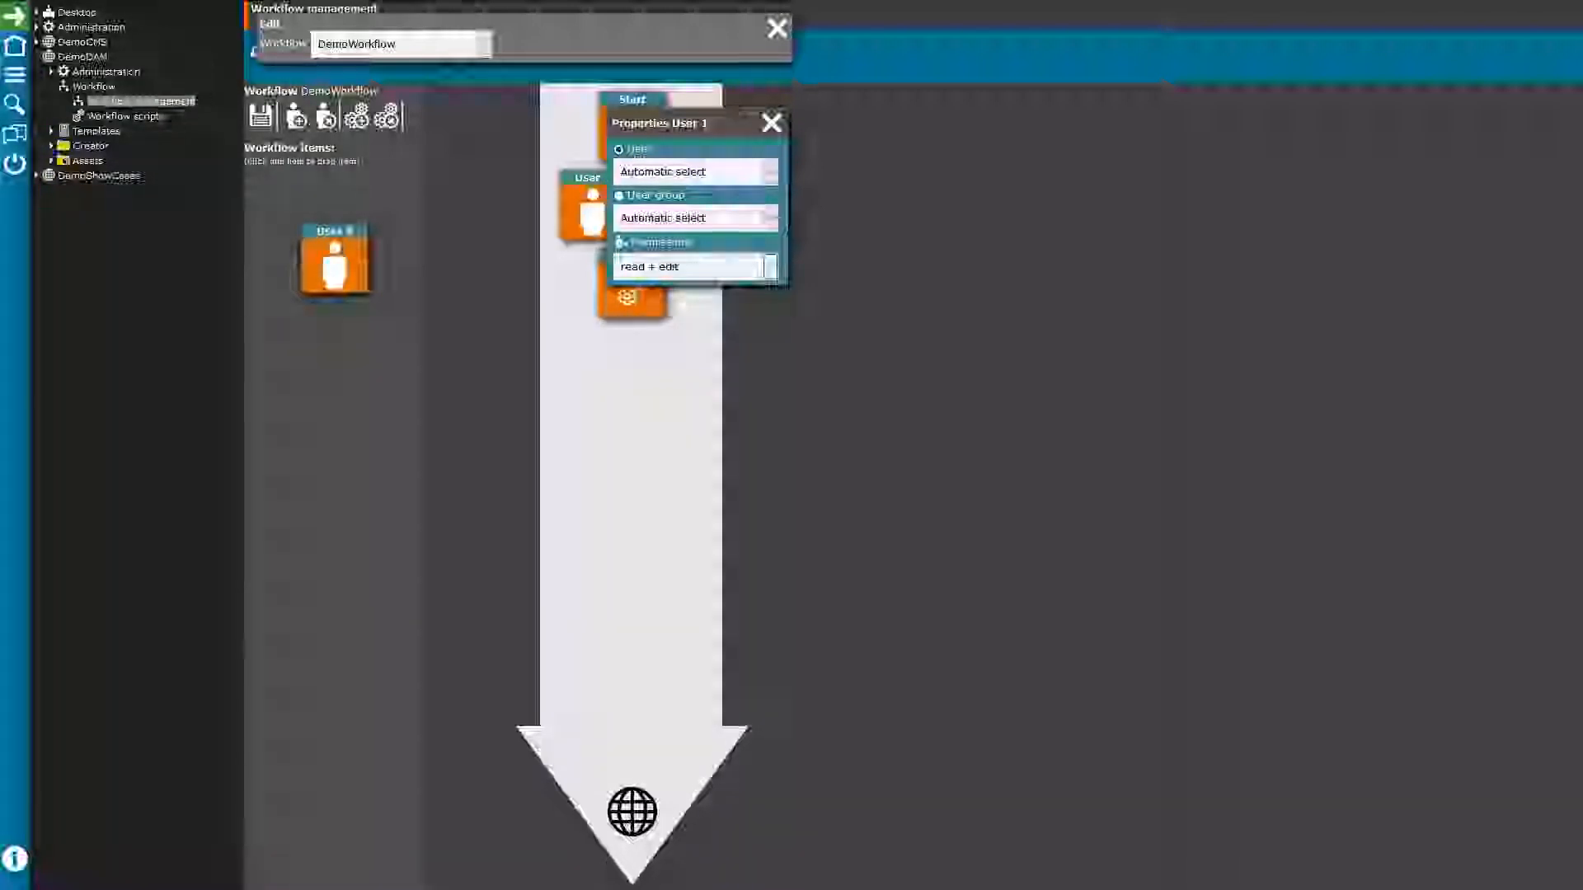
left_click(769, 268)
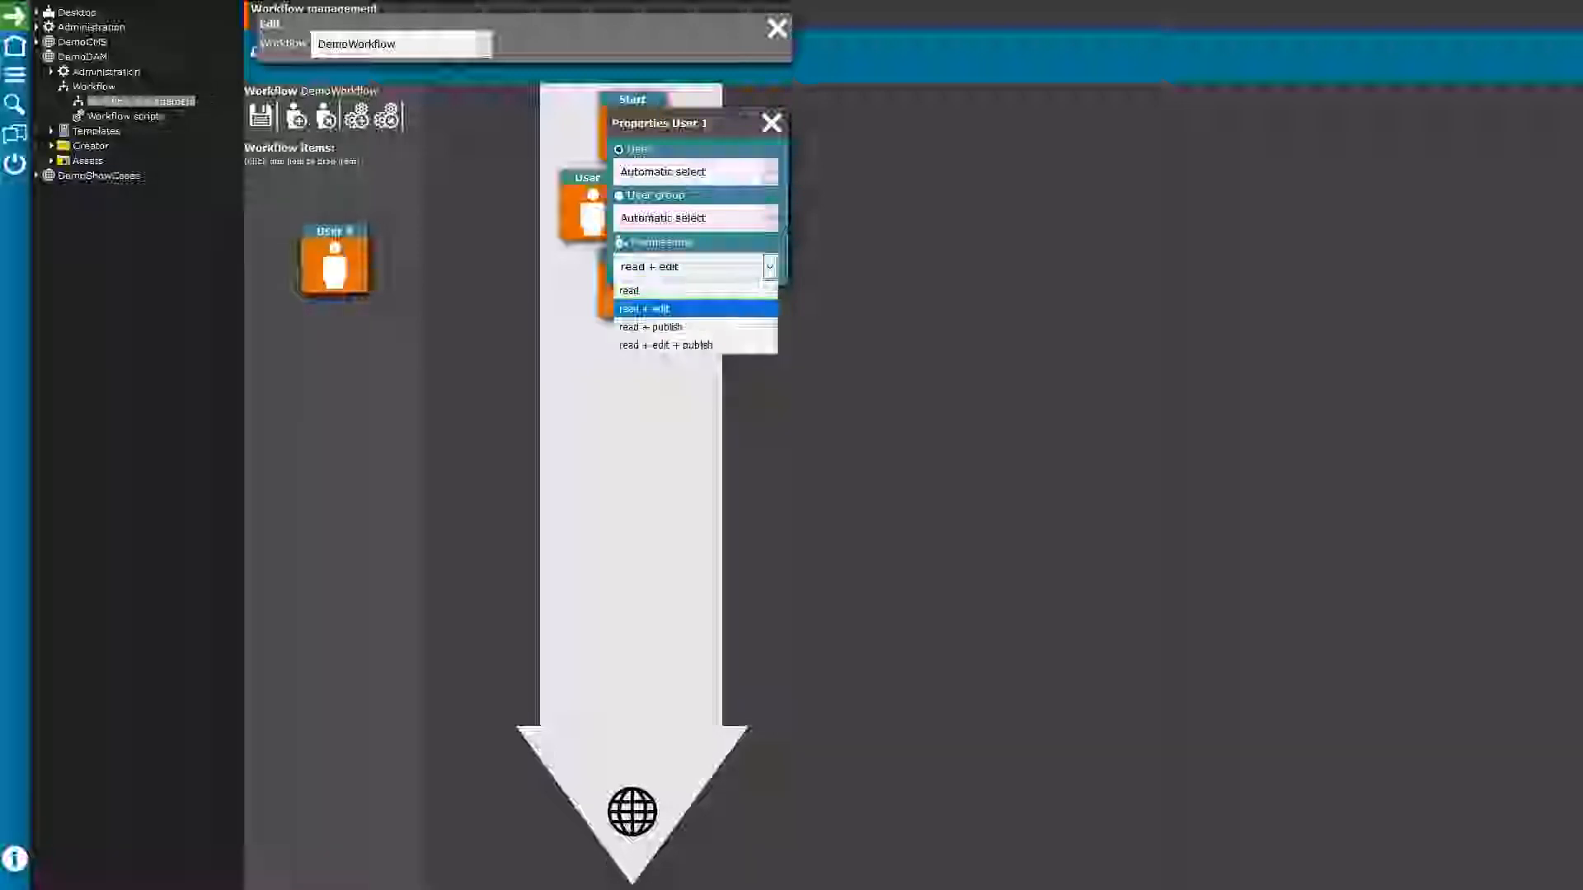
left_click(644, 308)
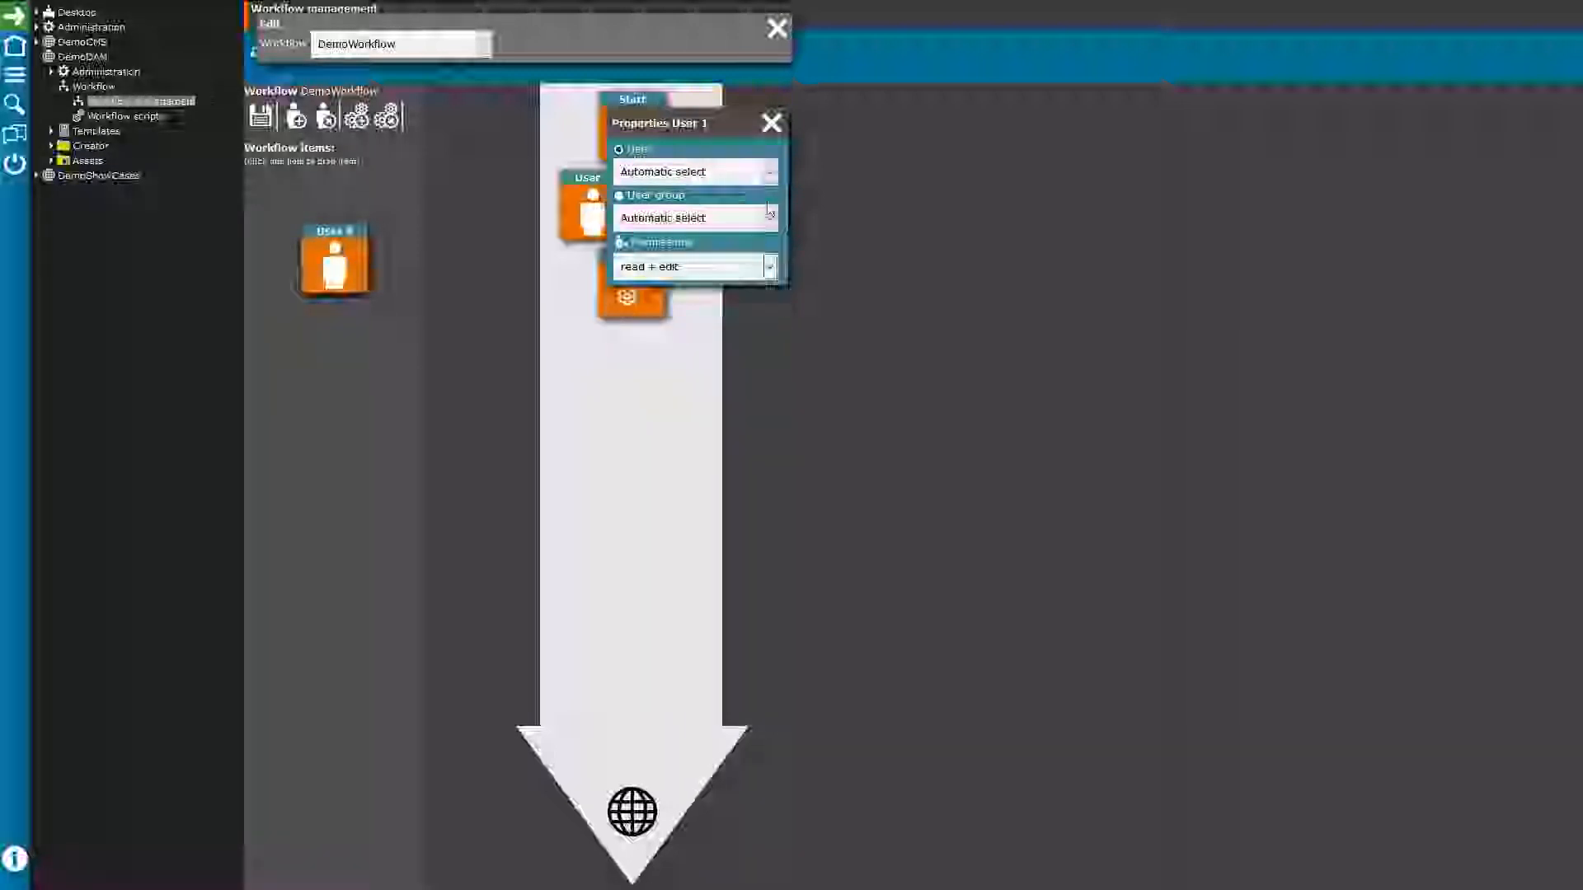
left_click(771, 123)
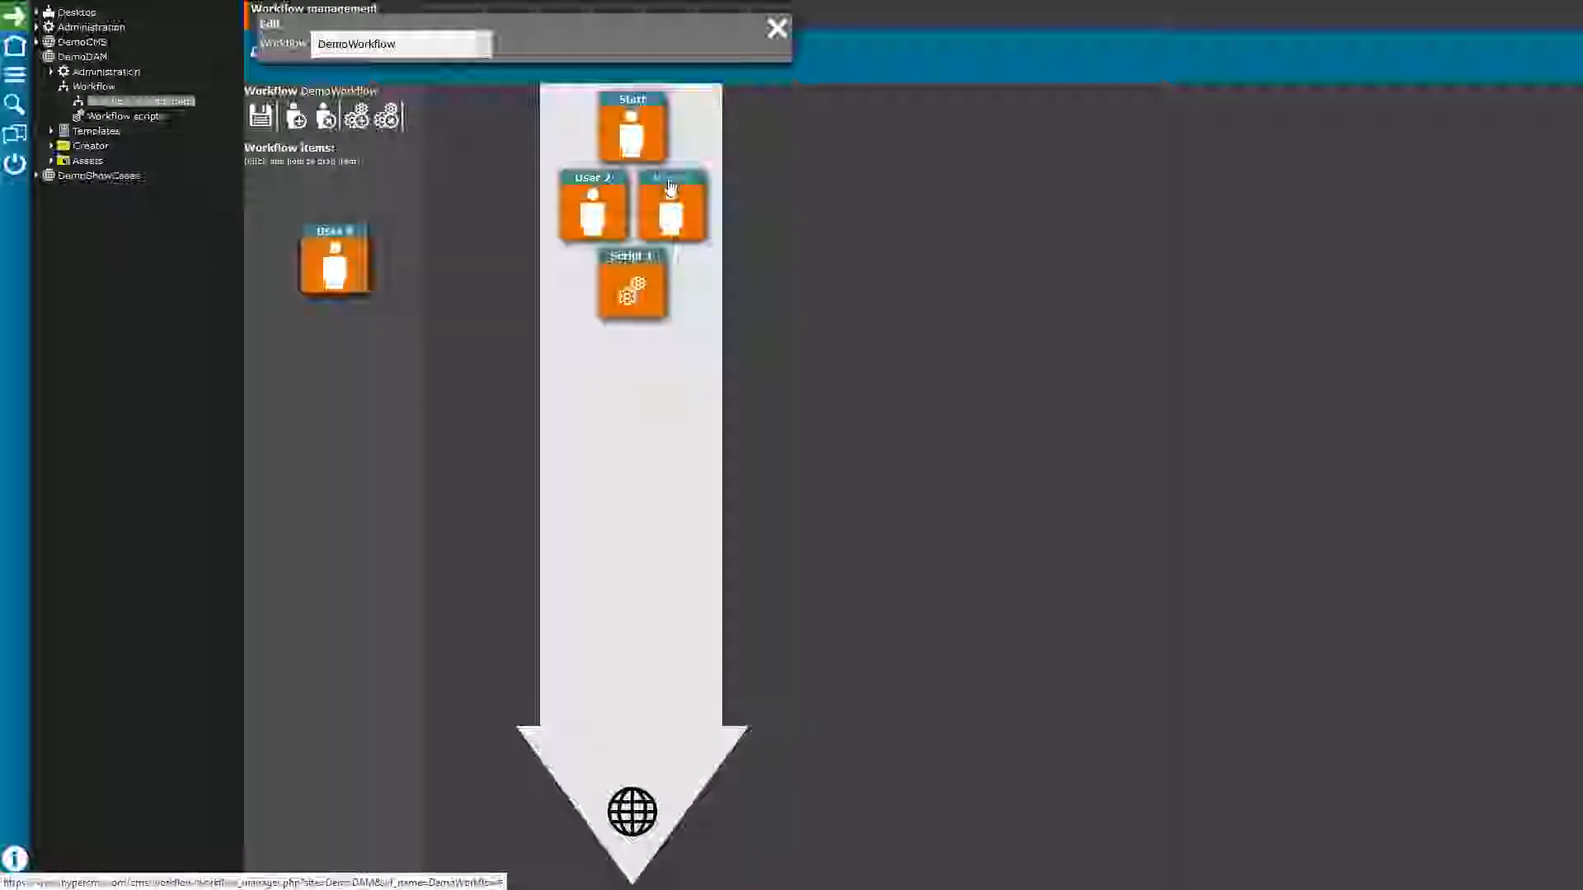
- Examine the properties of the User 2 and Script 1 items in DemoWorkflow
left_click(605, 187)
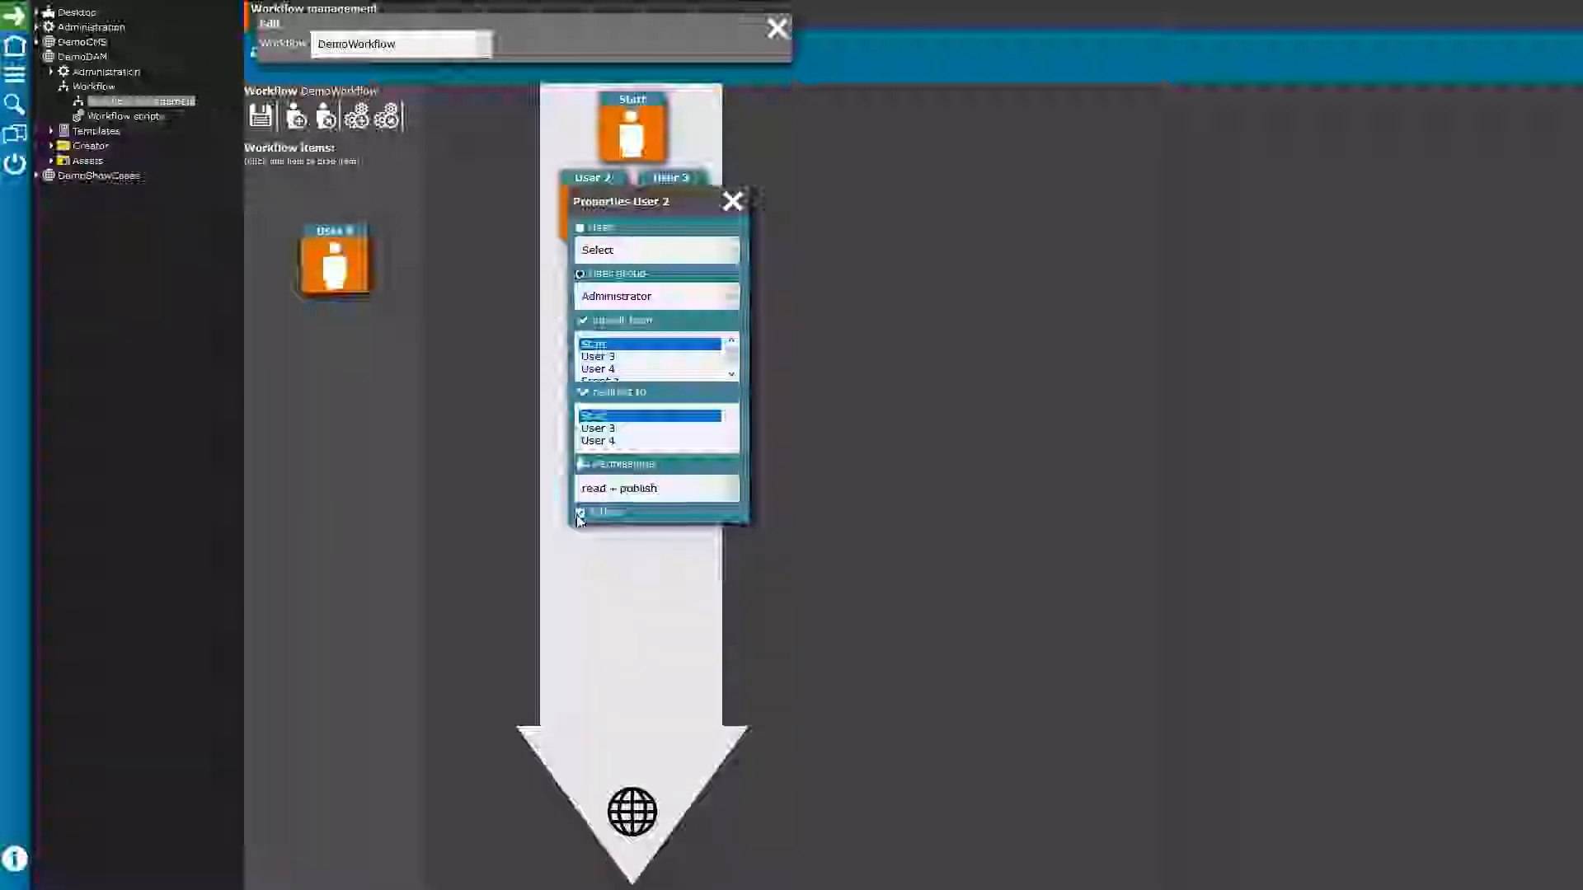
left_click(732, 201)
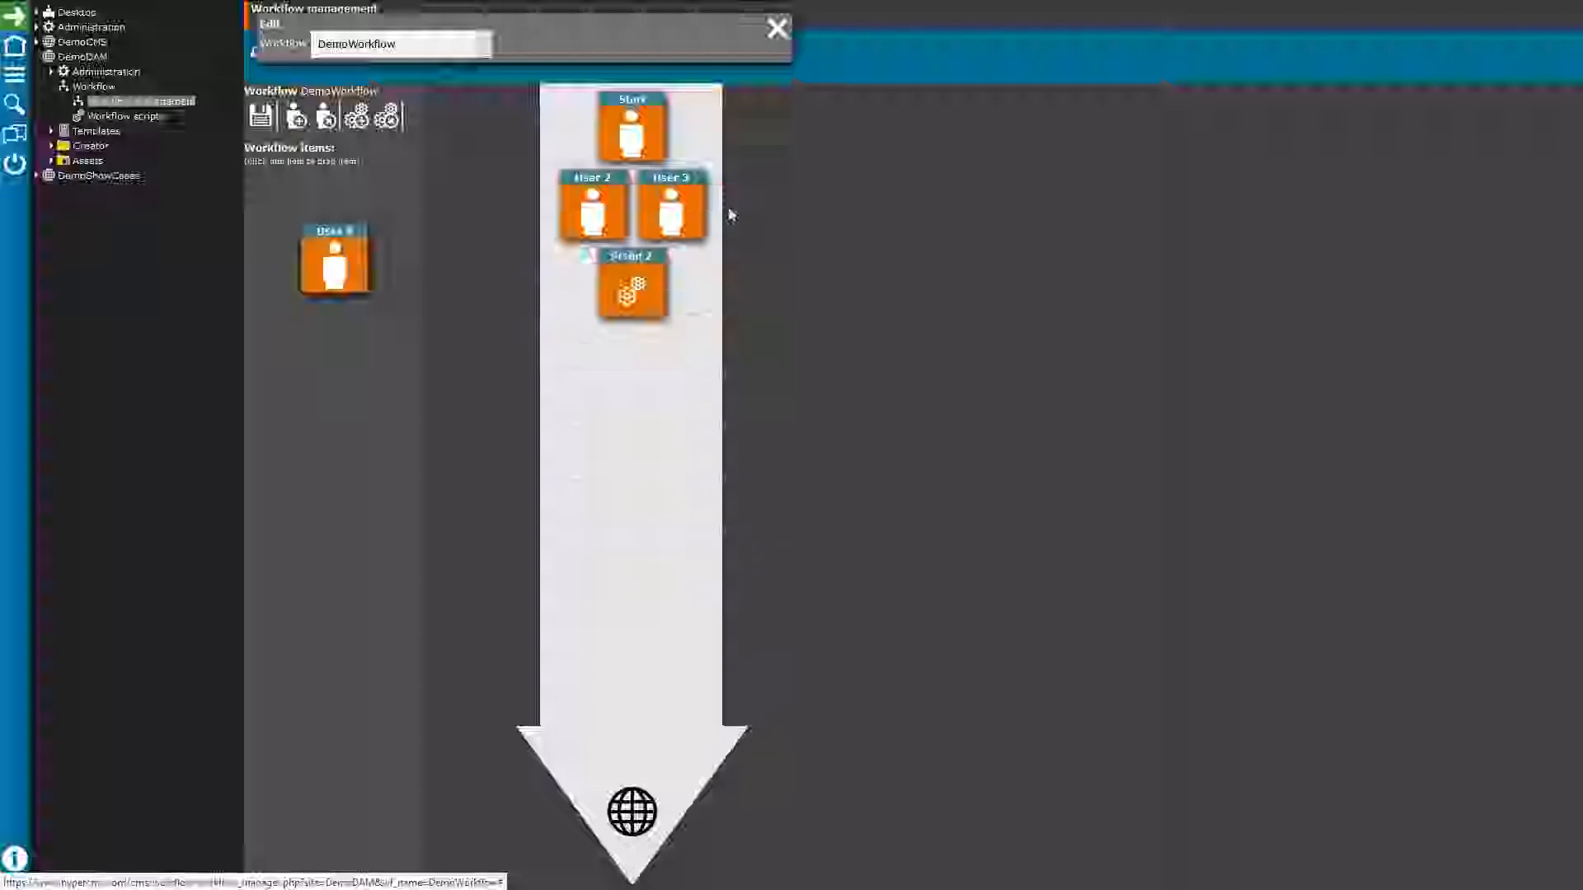
left_click(631, 266)
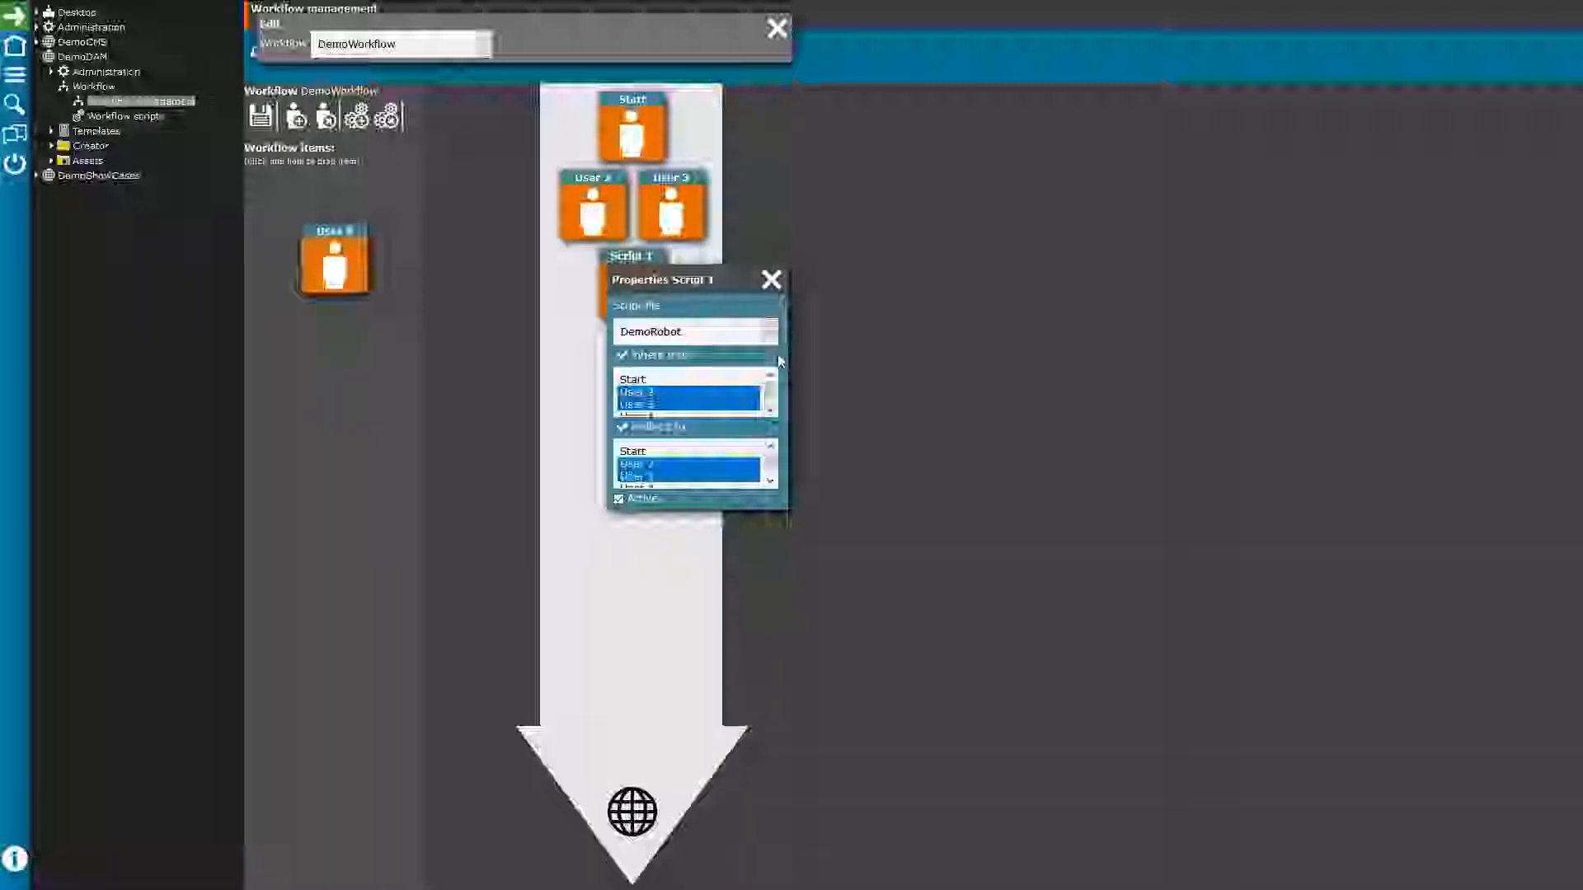
left_click(773, 281)
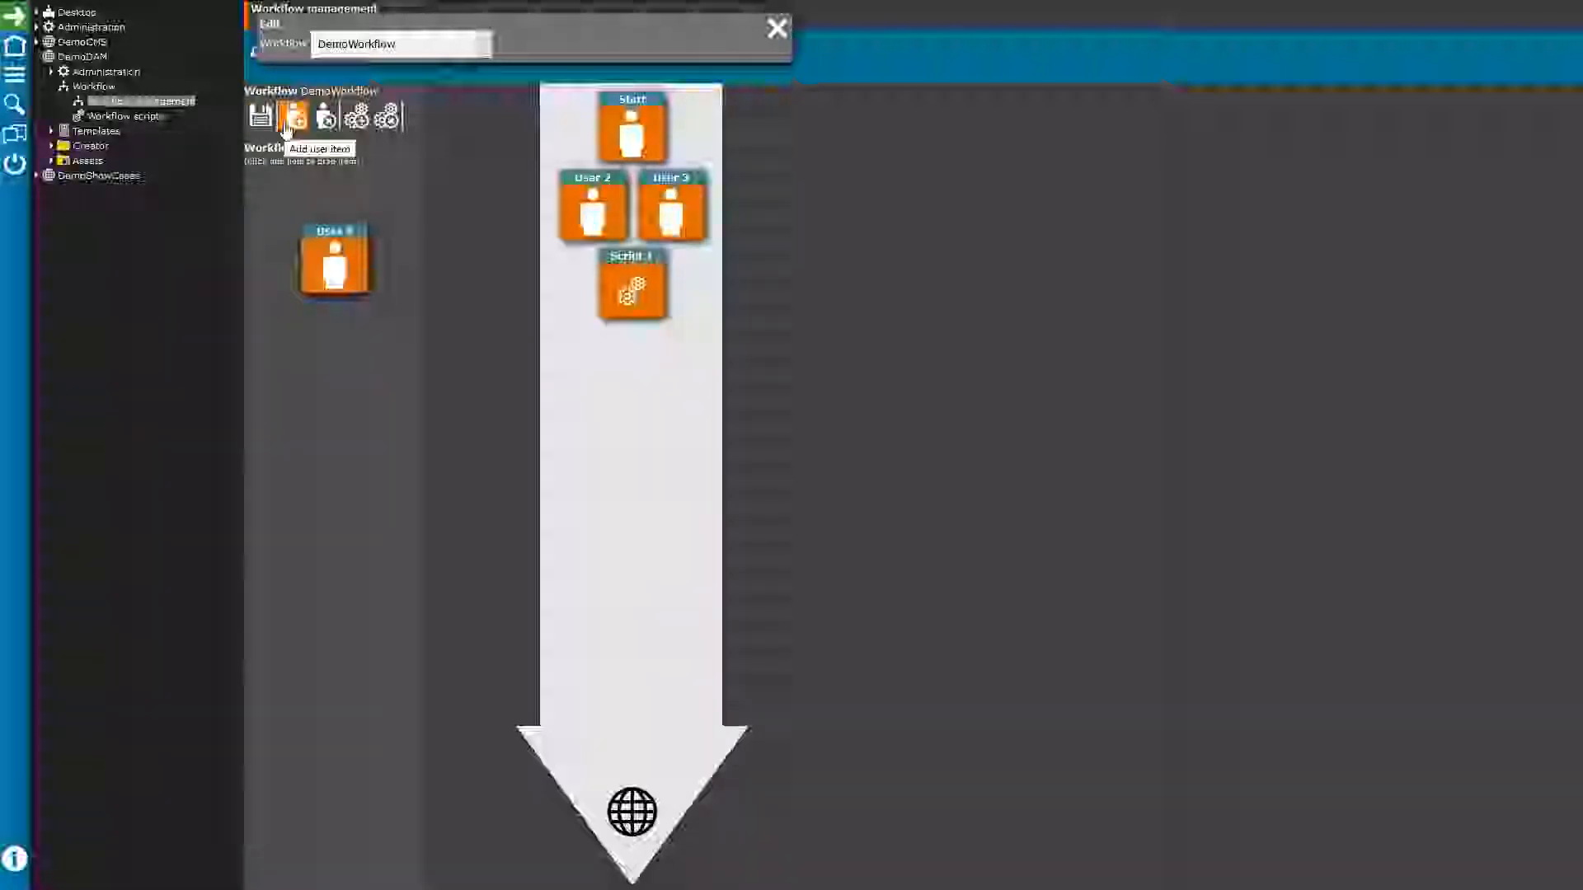
- Place the User 4 item in the workflow arrow below Script 1, view its properties and close the workflow selection
left_click_drag(337, 266, 632, 382)
left_click(645, 356)
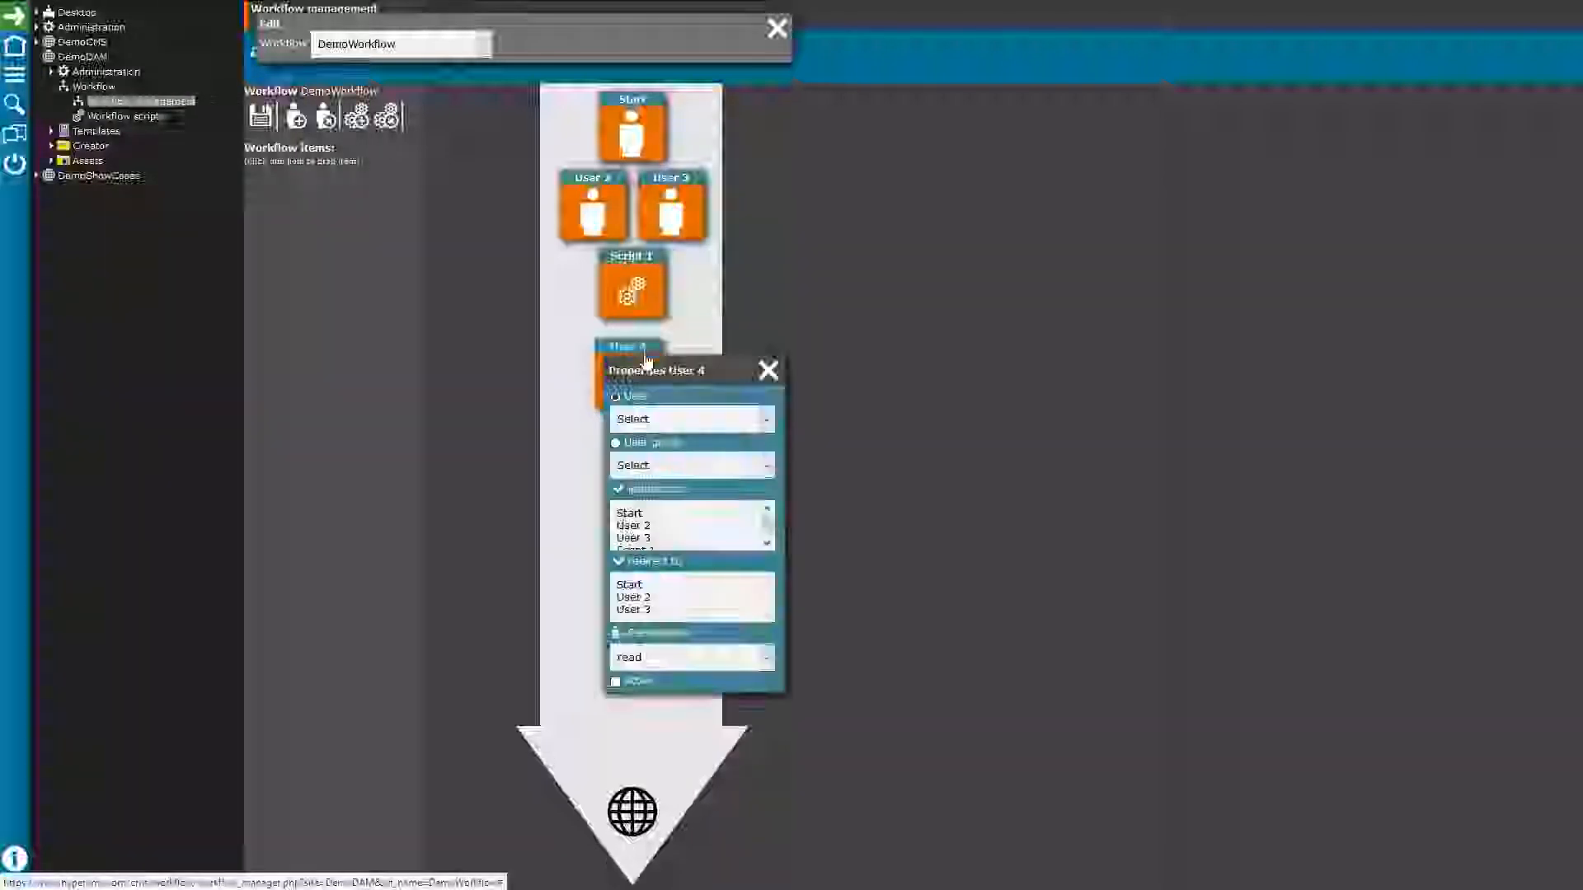
left_click(779, 369)
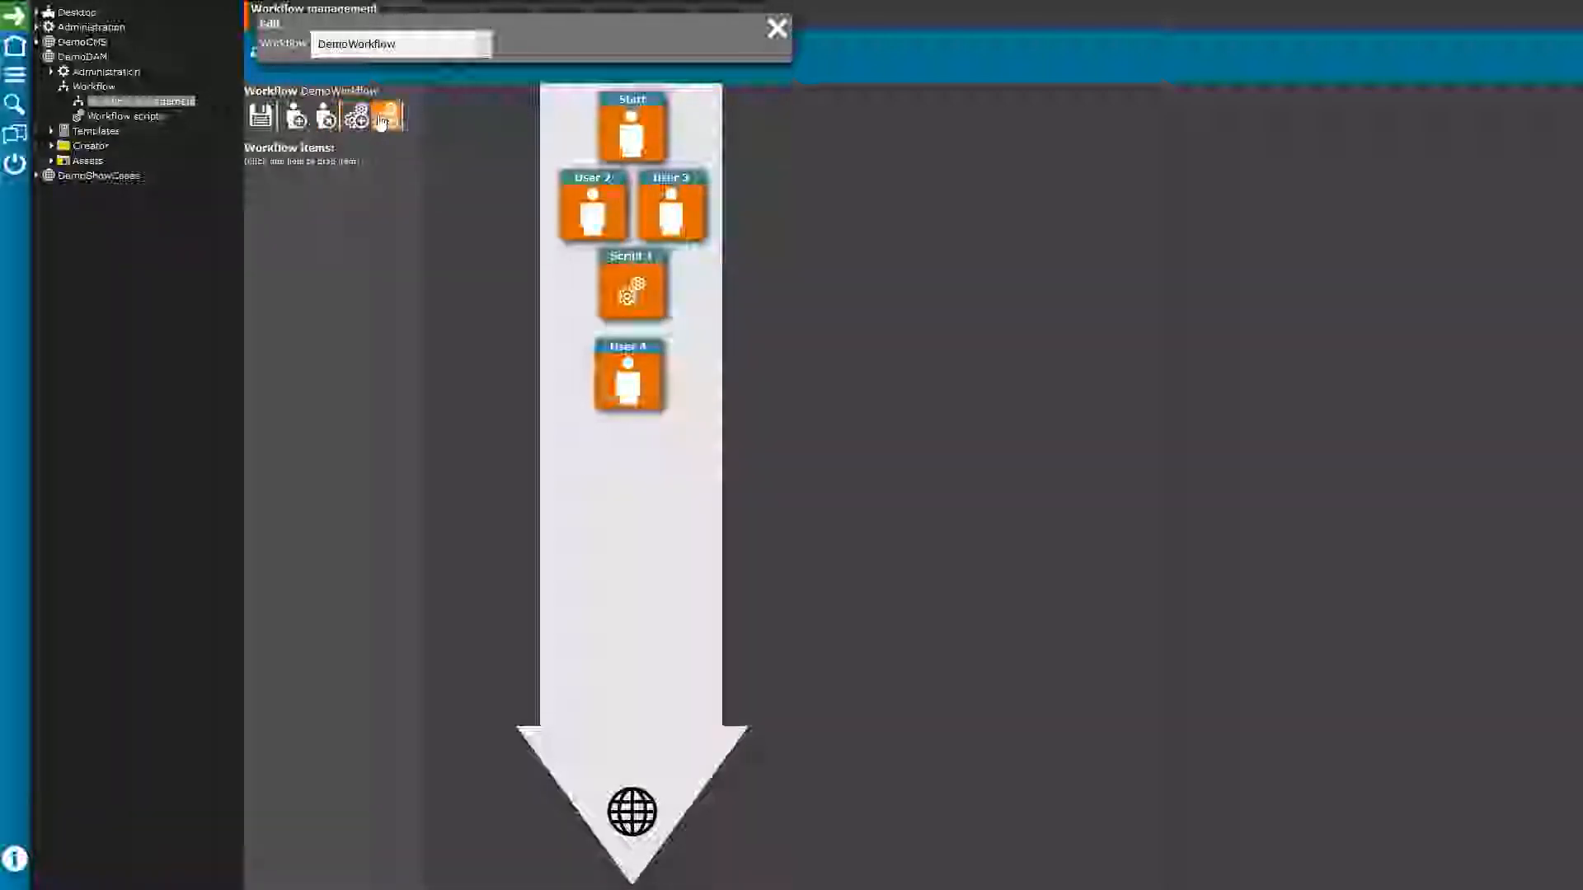
left_click(777, 31)
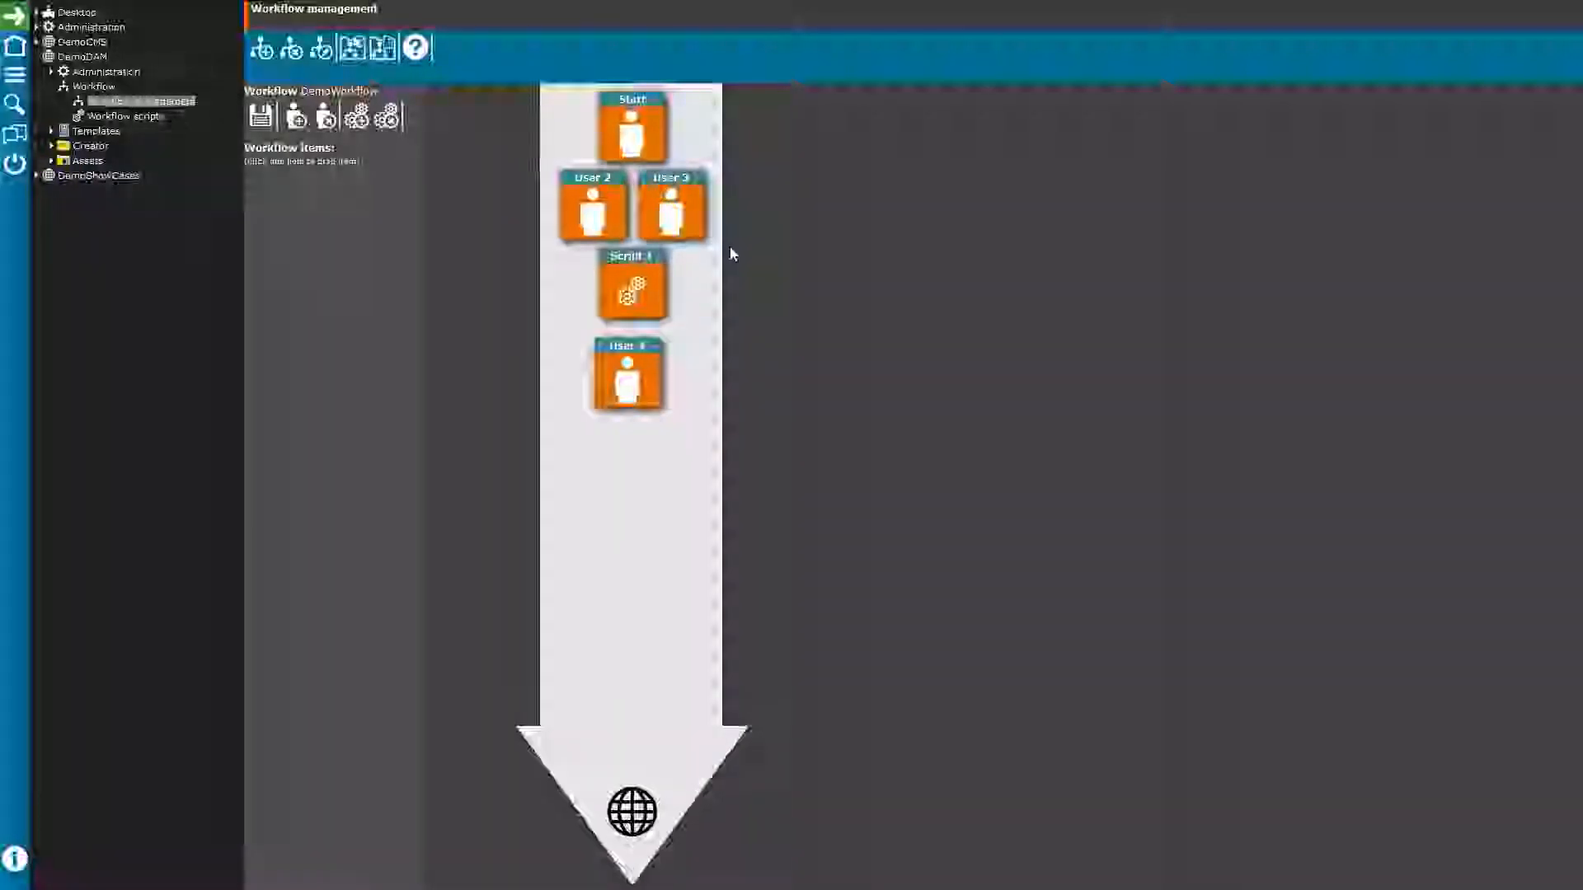
- Apply DemoWorkflow to the Marketing asset folder of DemoDAM
left_click(352, 49)
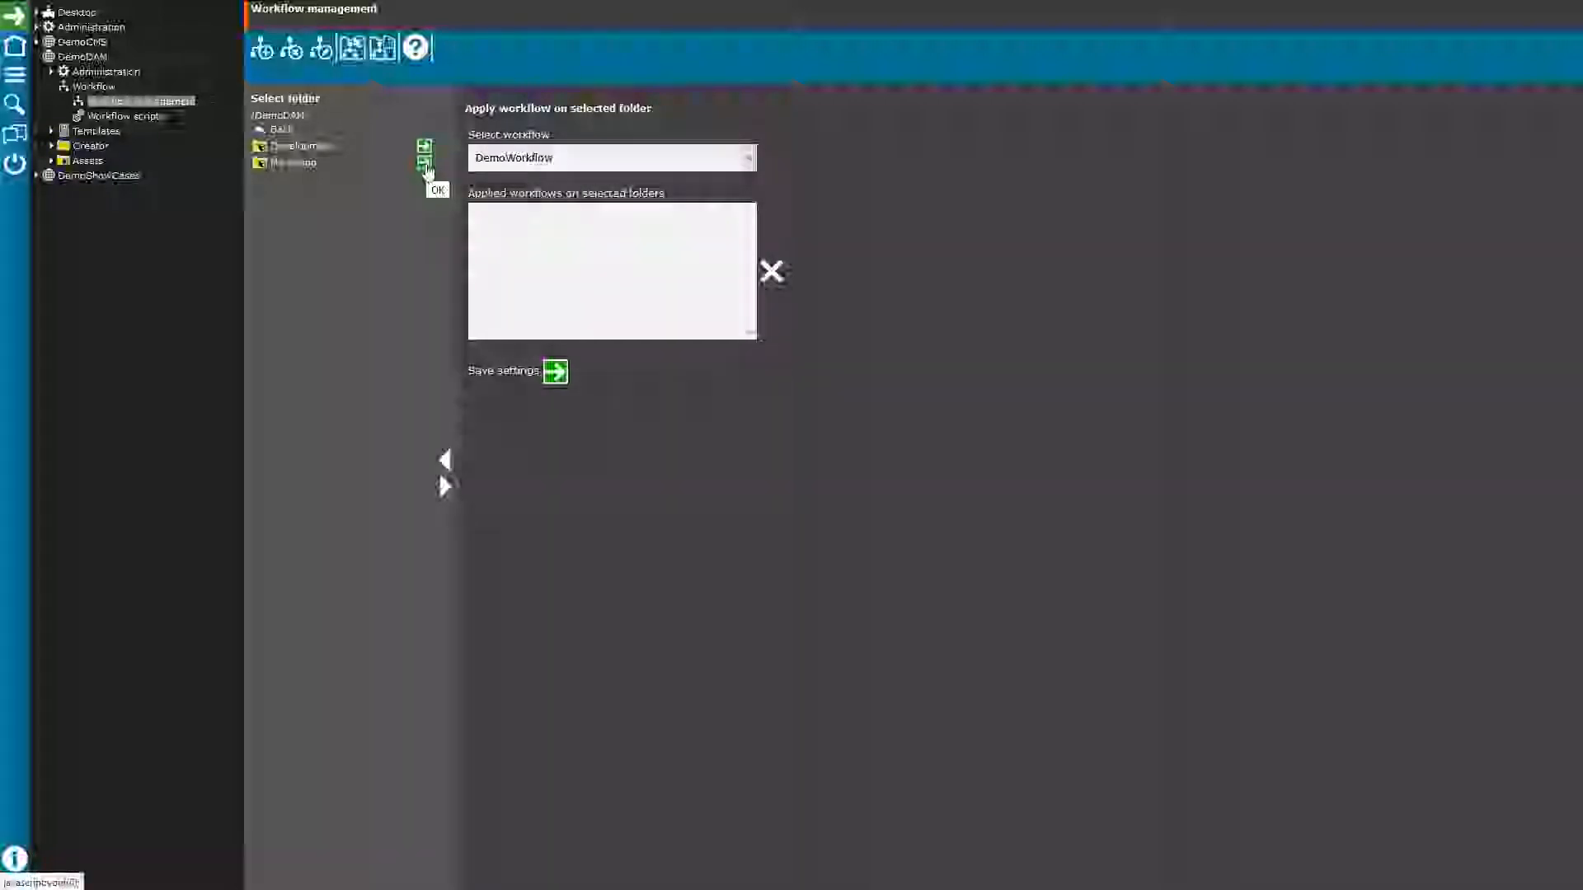
left_click(426, 165)
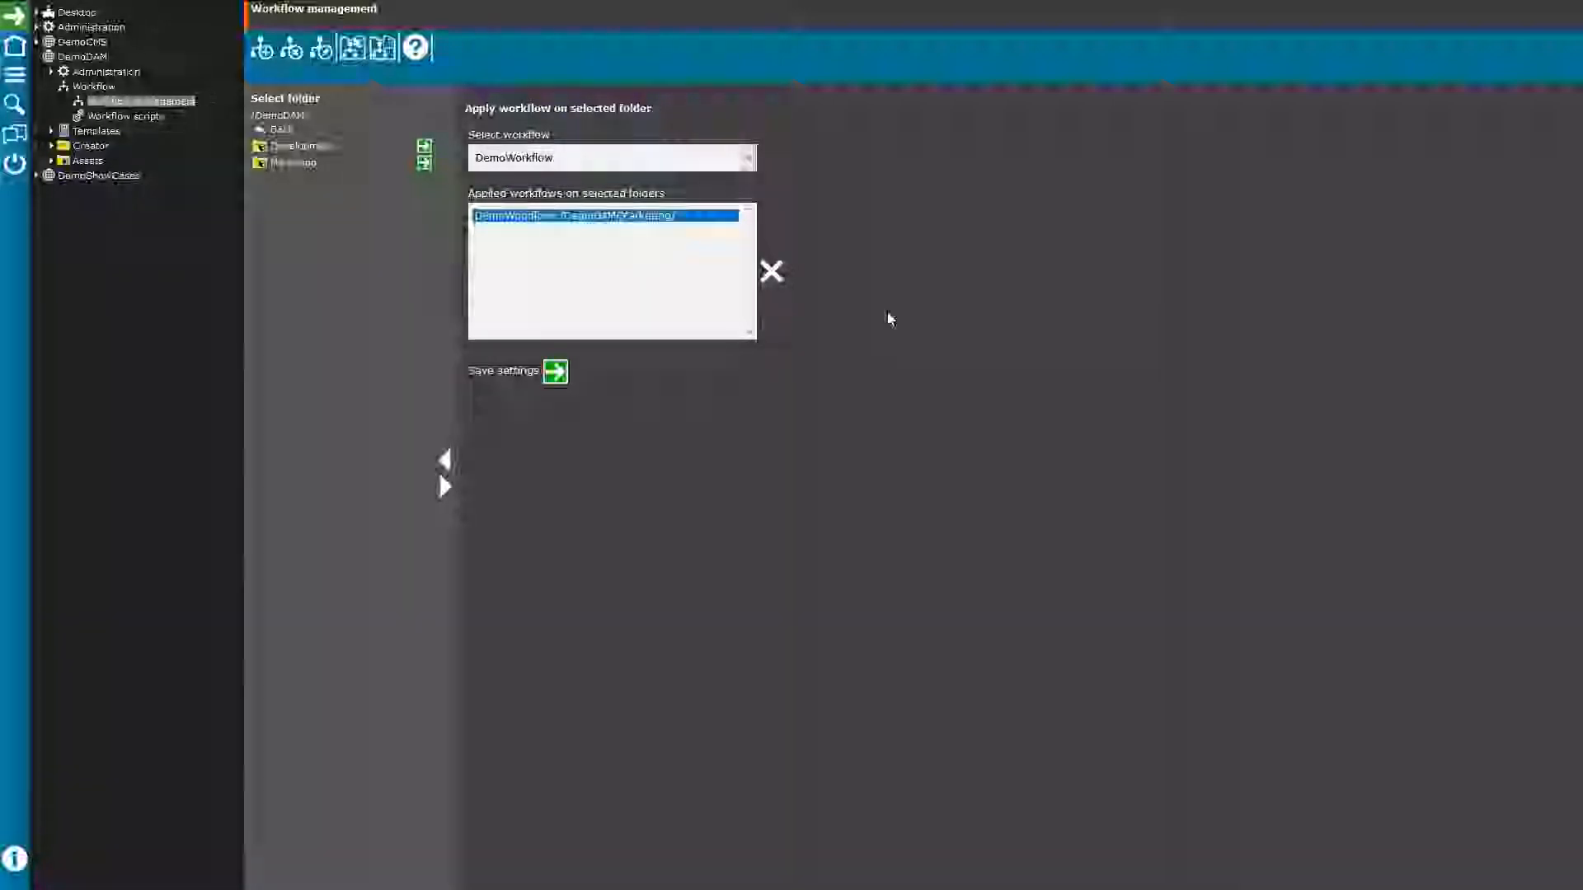
- Open the DemoRobot workflow script and consult the workflow scripting help
left_click(130, 118)
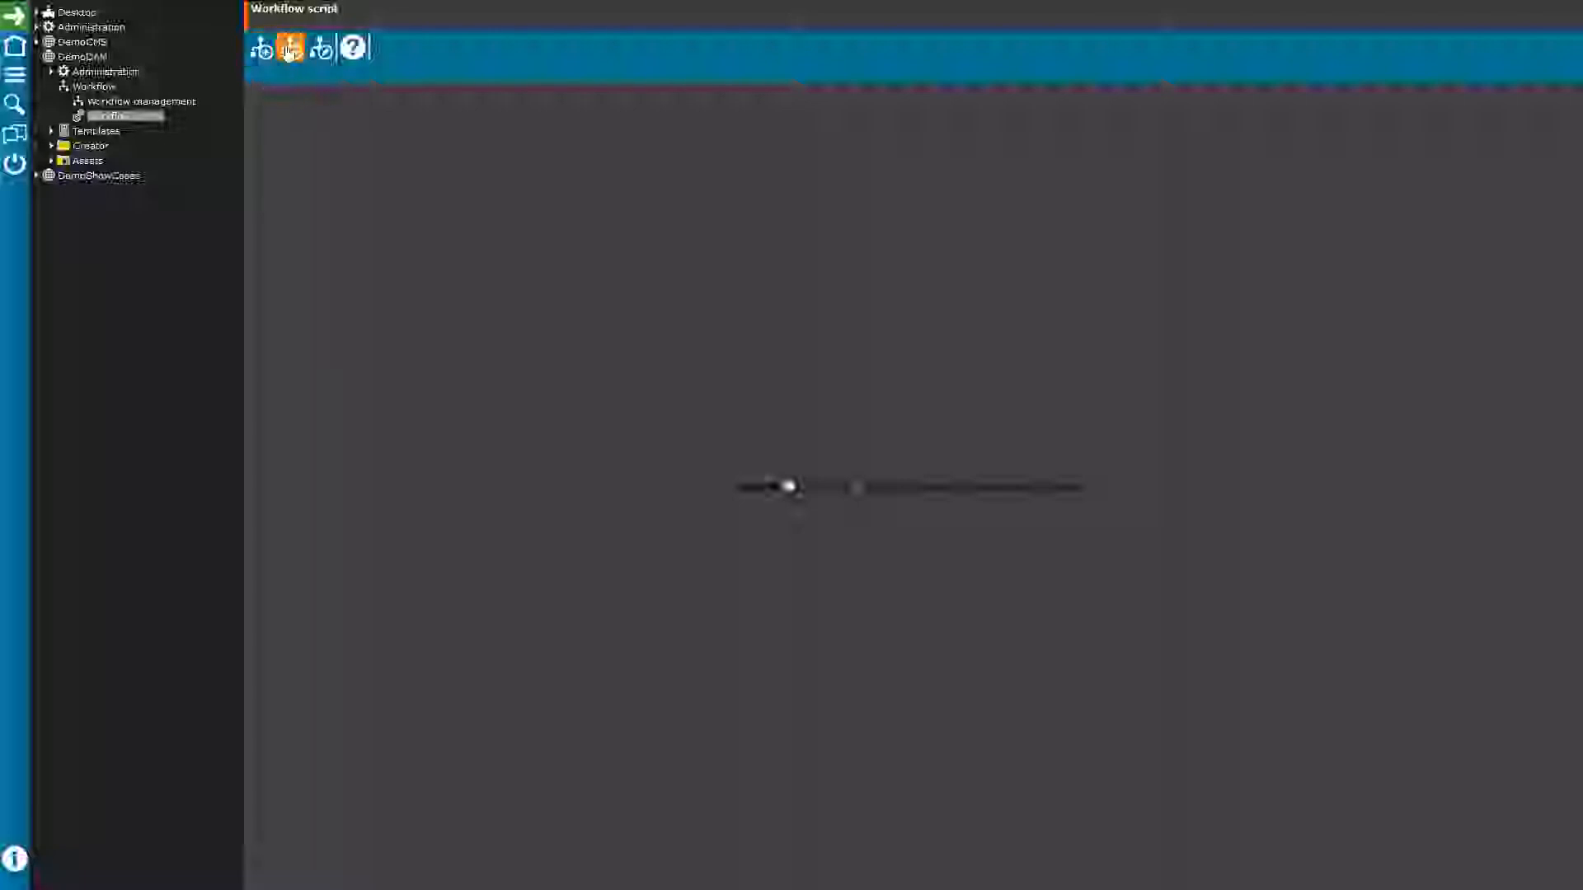
left_click(321, 49)
left_click(438, 45)
left_click(406, 88)
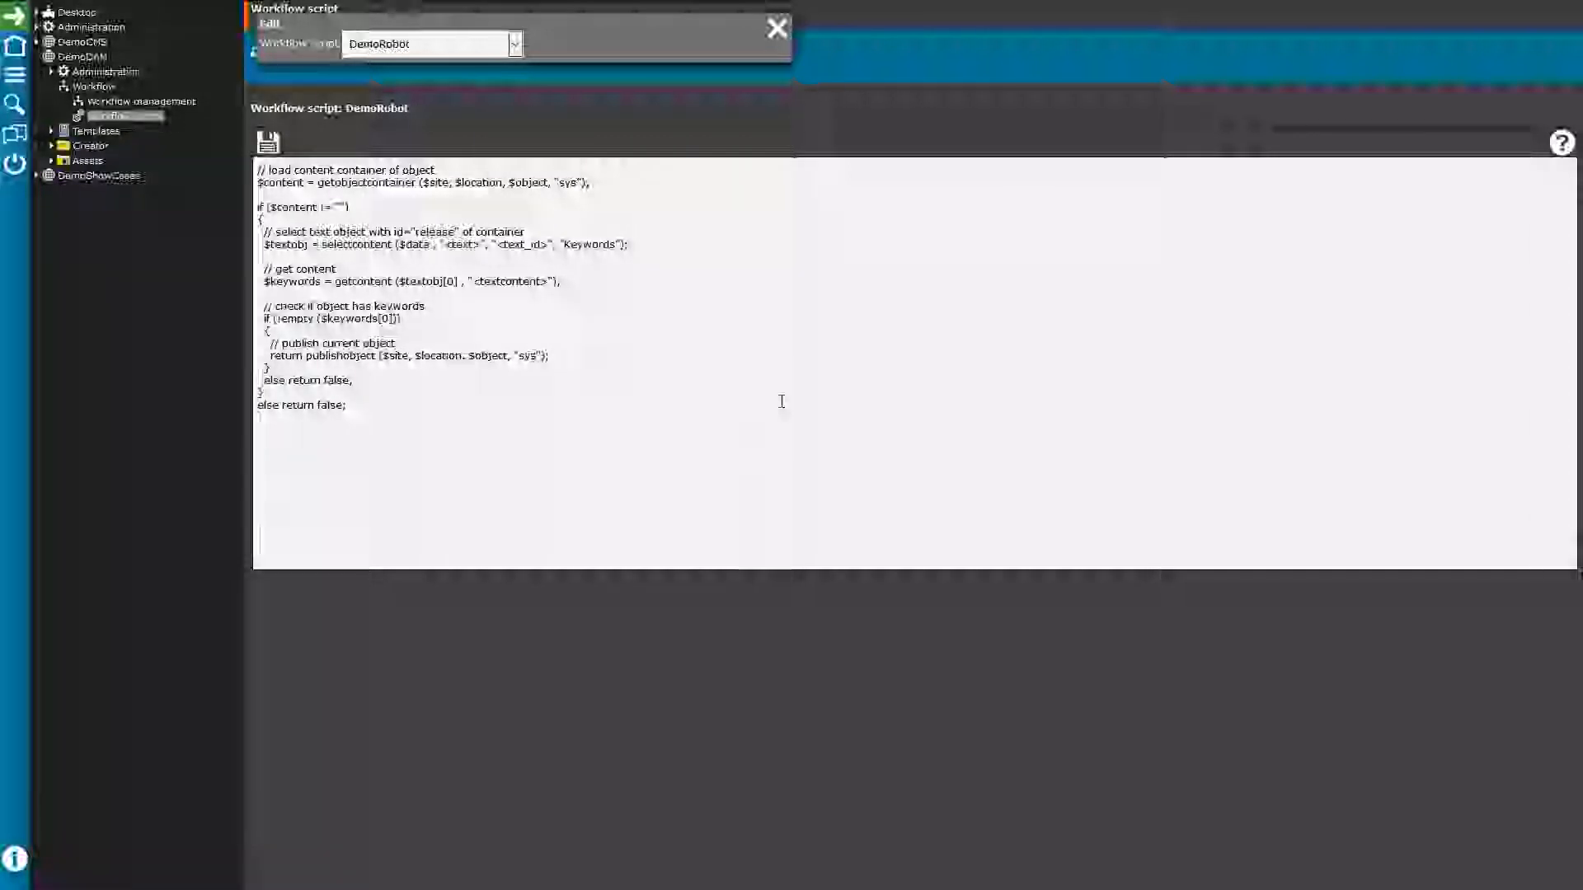
left_click(1562, 147)
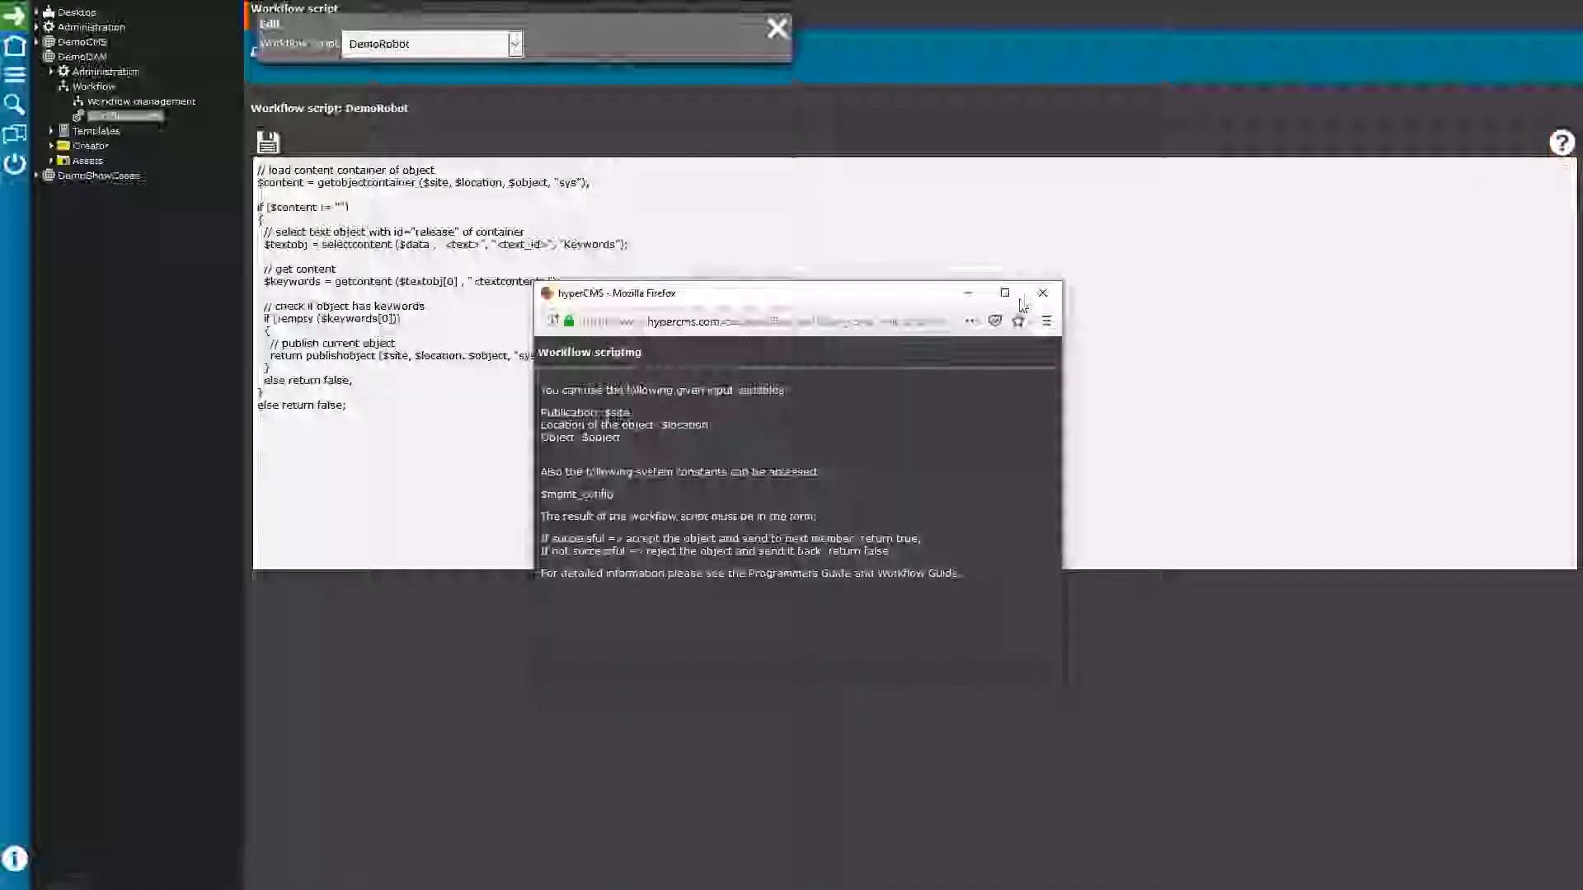
left_click(1055, 283)
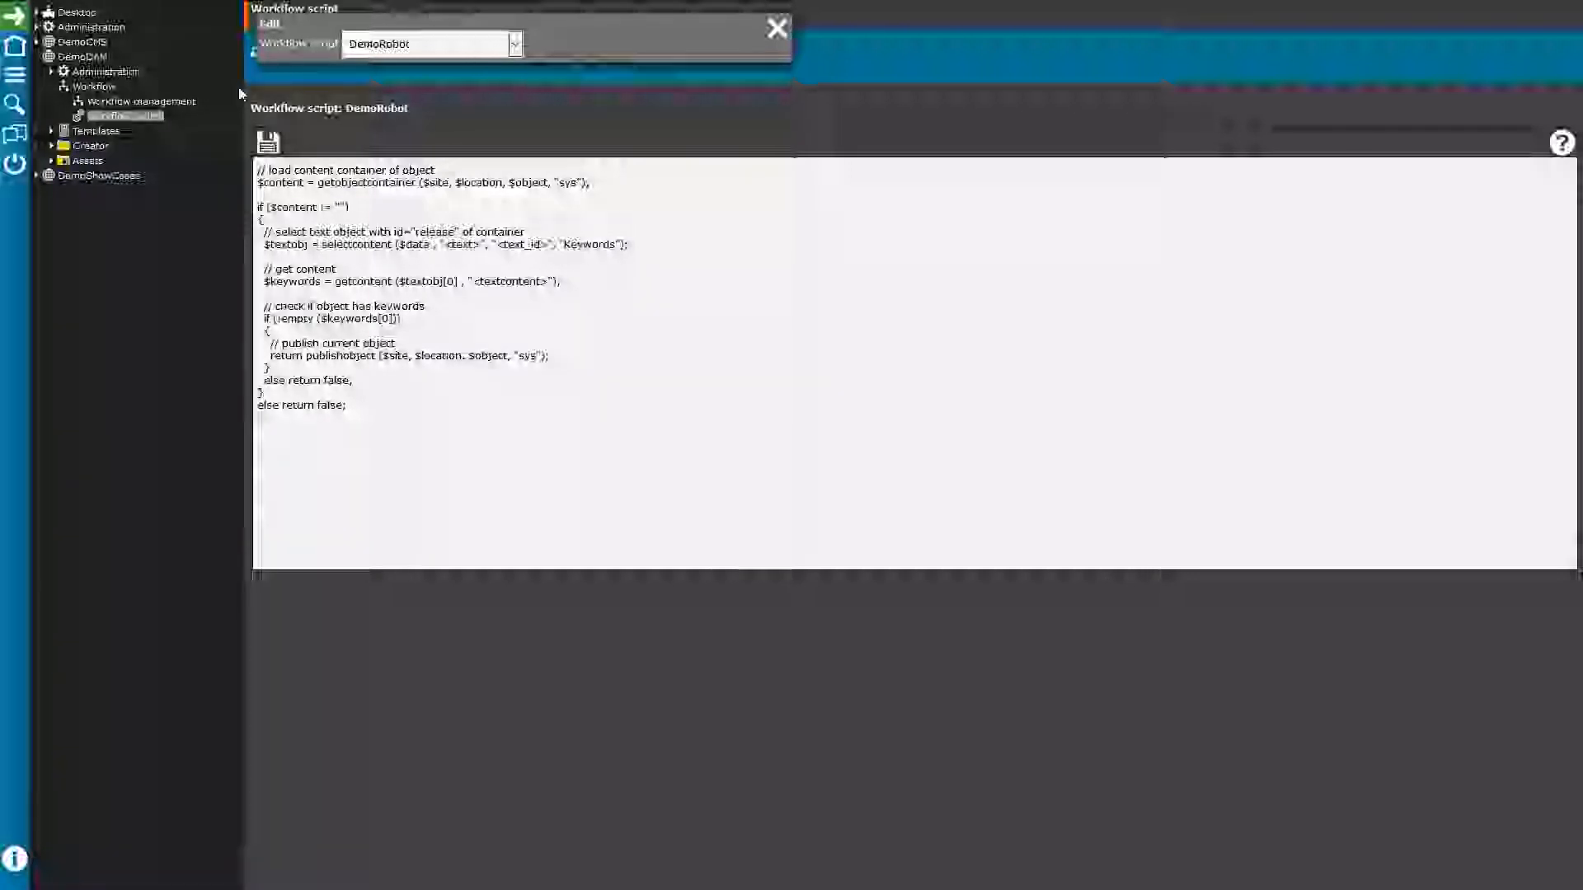
- Open the default metadata template of DemoDAM for editing
left_click(80, 133)
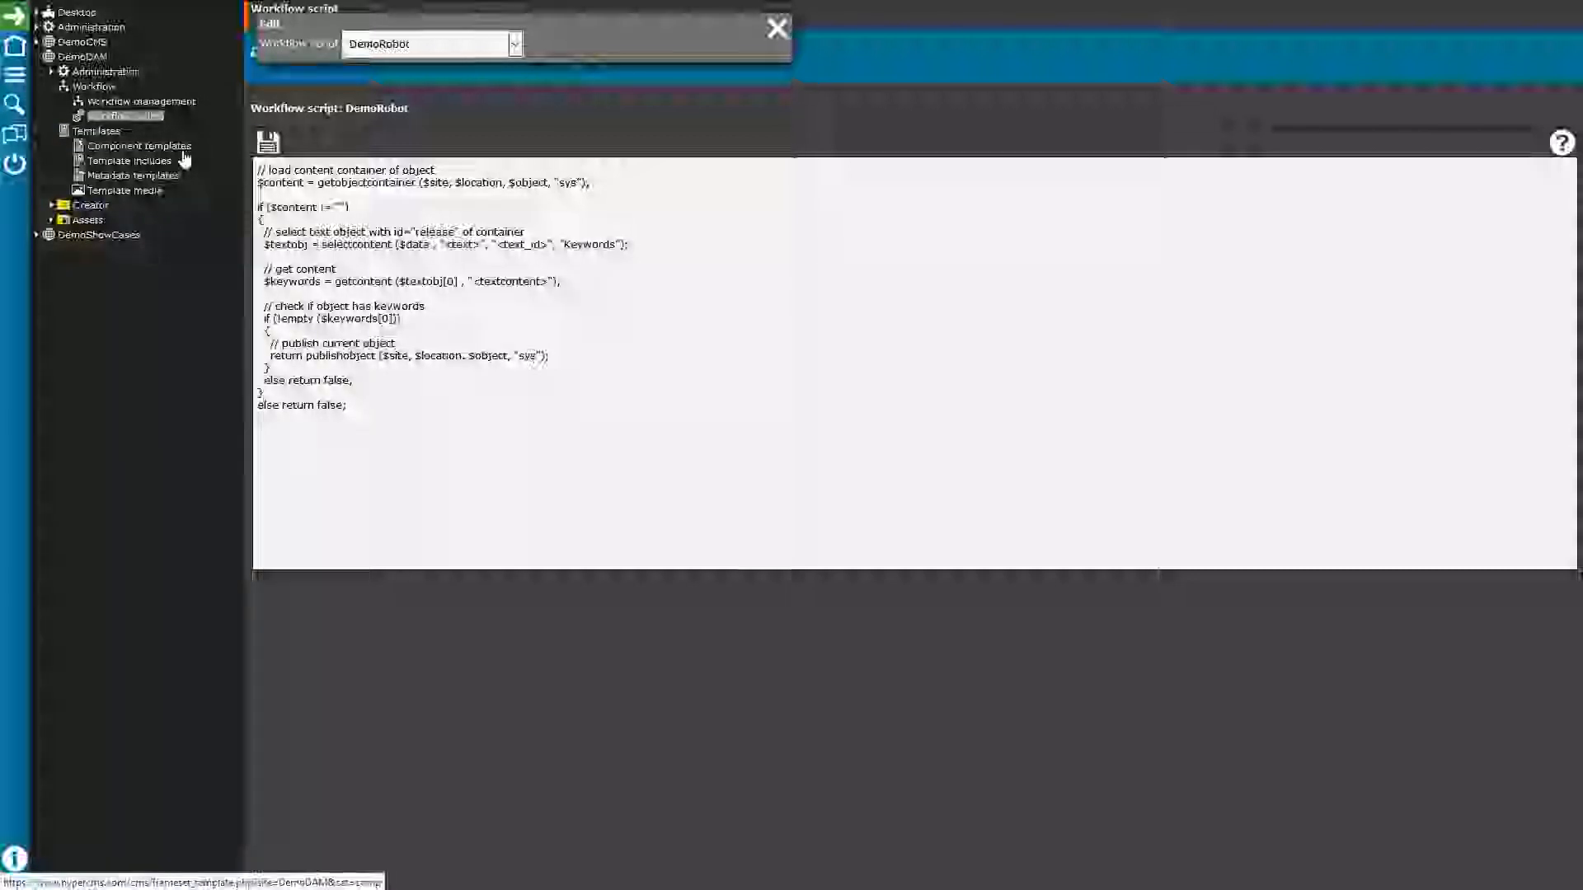
left_click(132, 176)
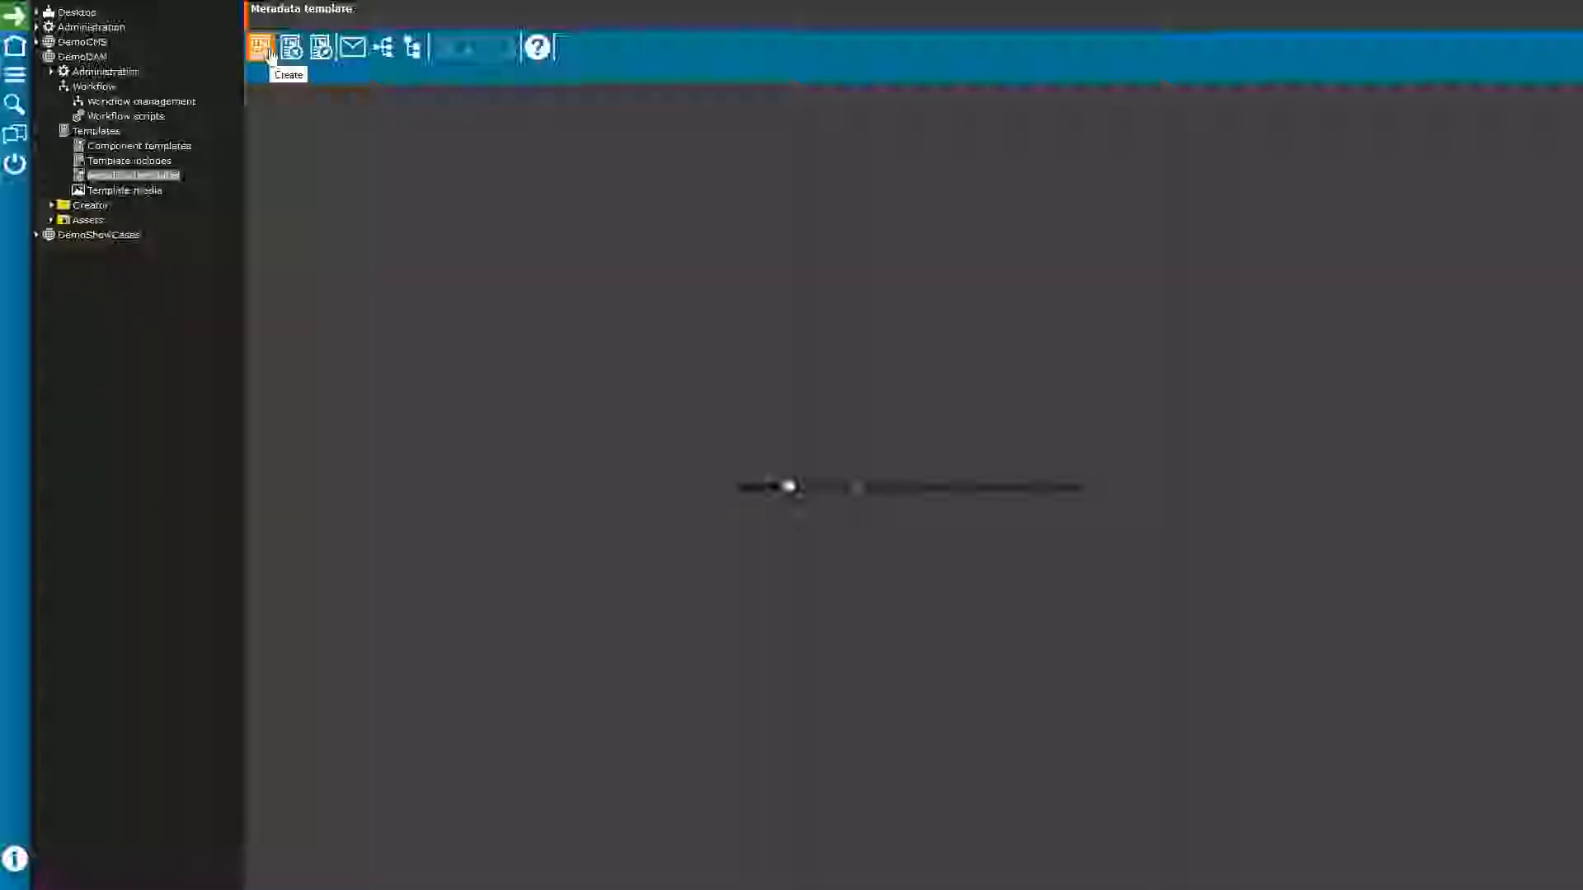
left_click(318, 52)
left_click(414, 44)
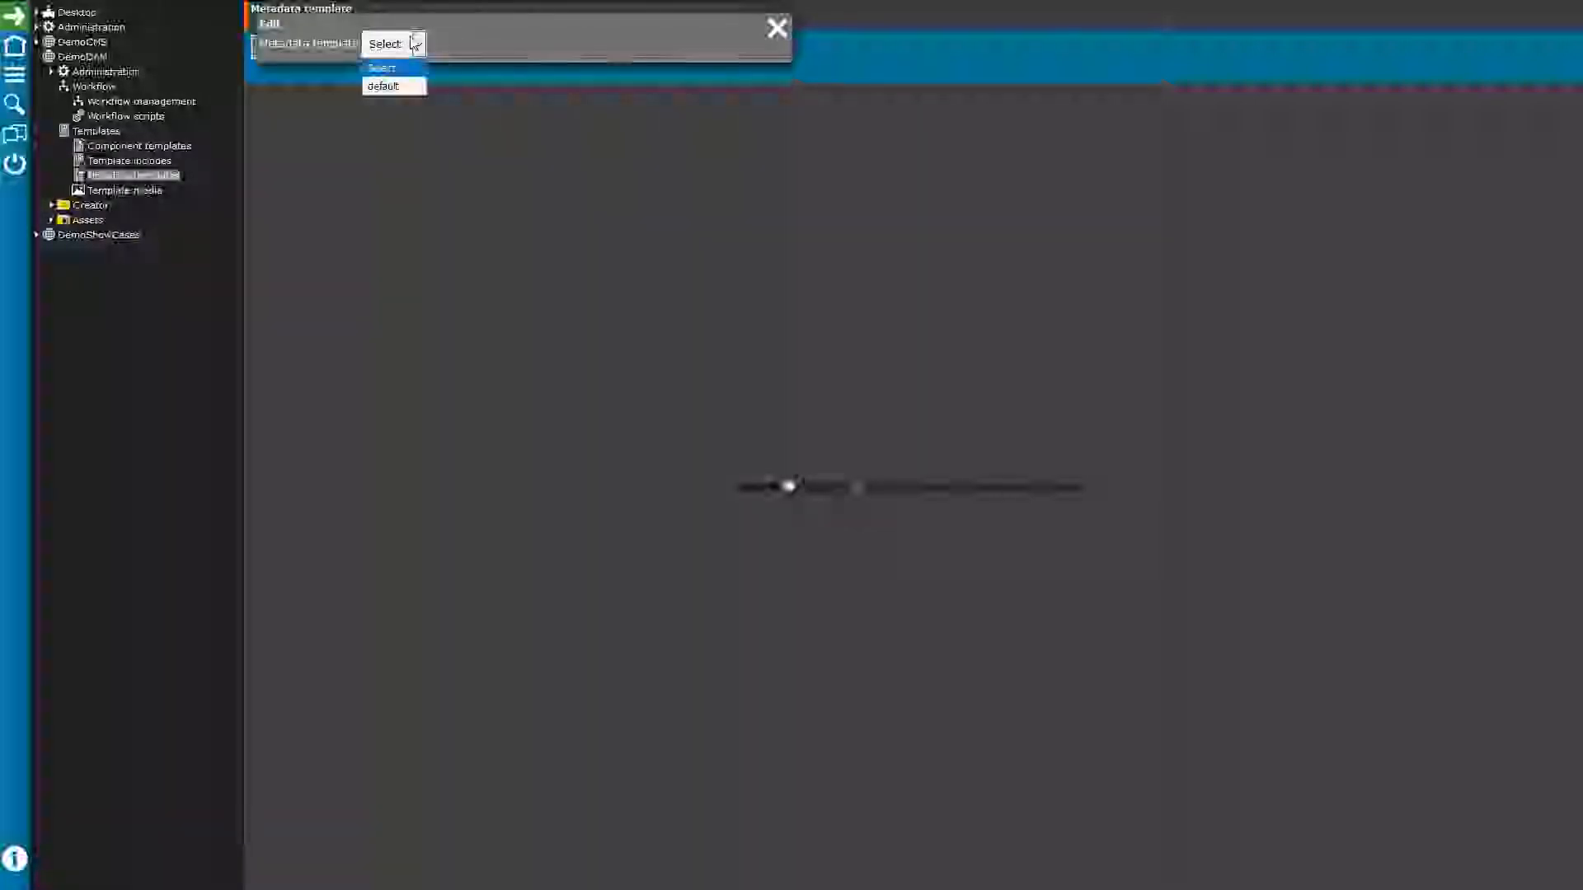
left_click(378, 87)
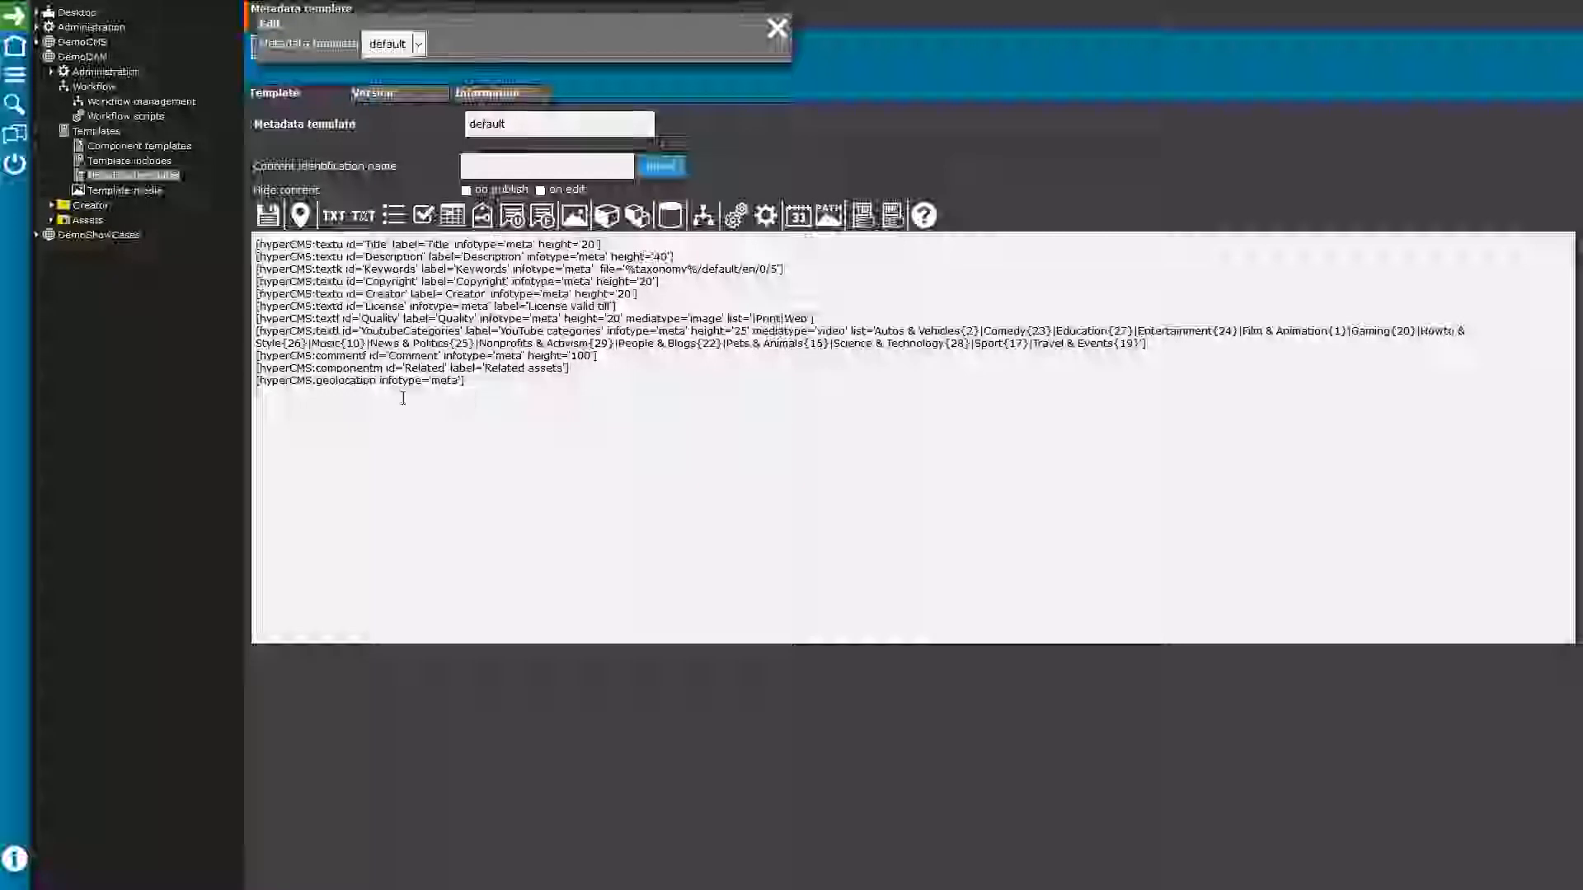
- Highlight the id of the Title field in the template code and show the template's version history
double_click(385, 244)
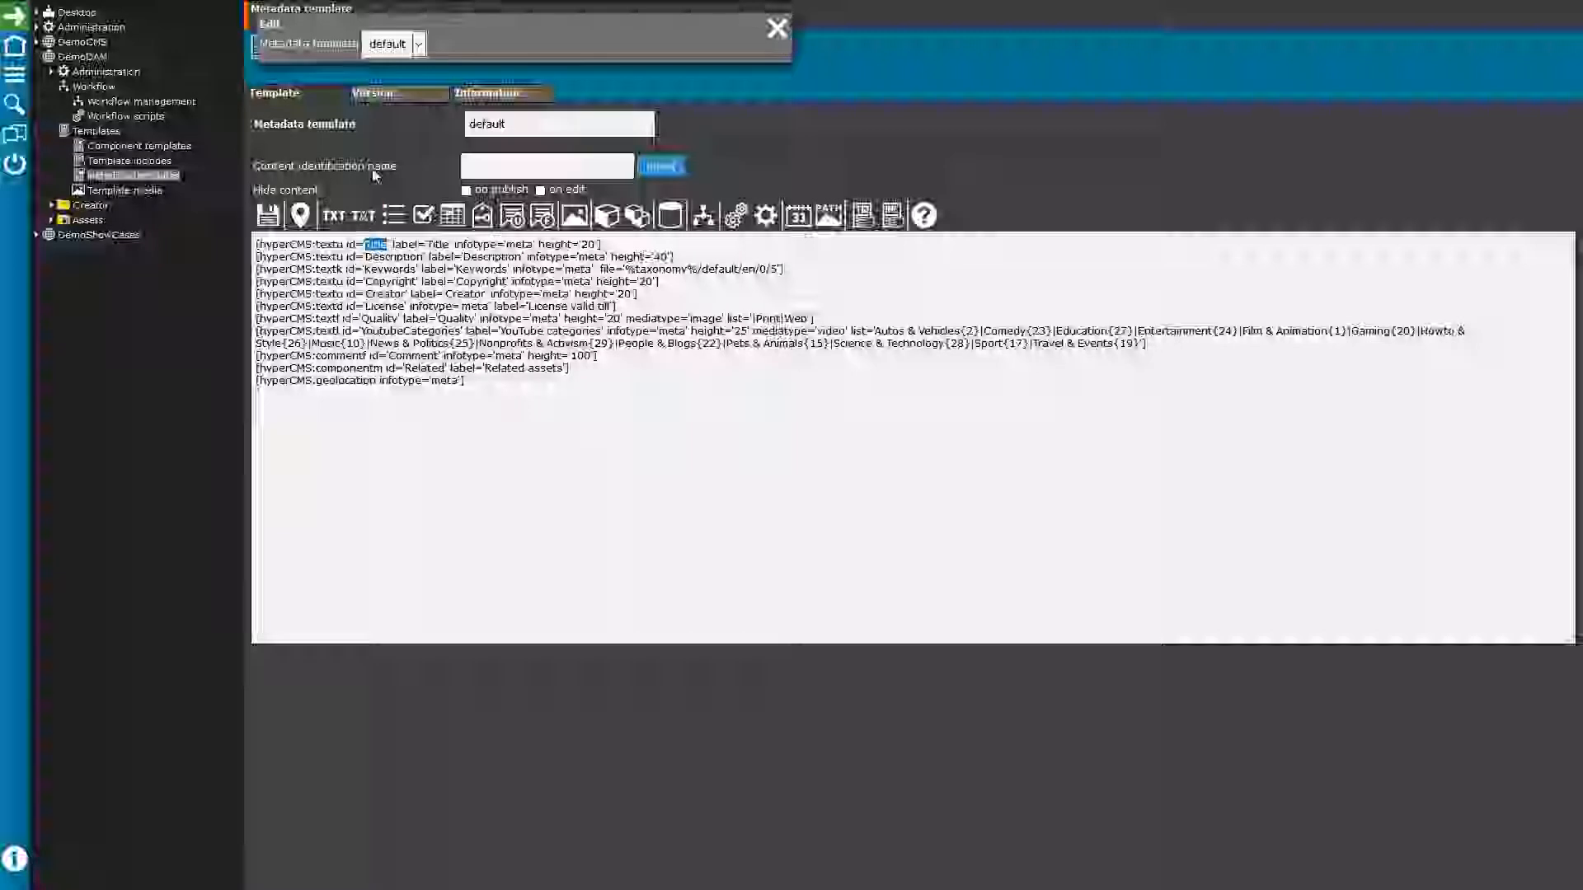
left_click(376, 95)
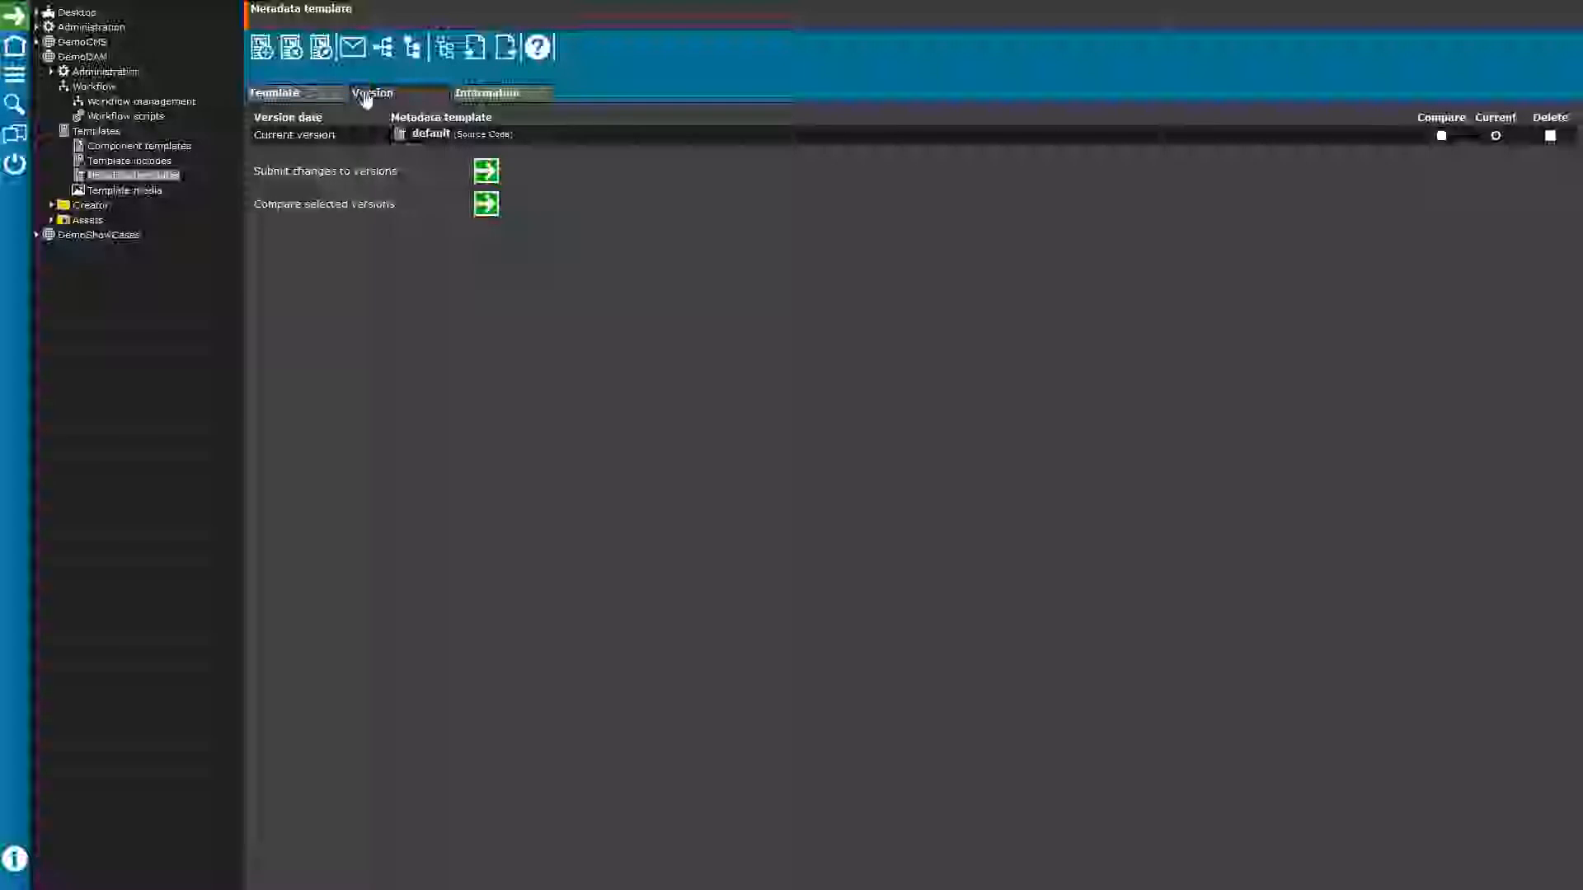
- Open the license notification settings for DemoDAM and enter the text-ID Lincense with demoadmin as the user to notify
left_click(349, 51)
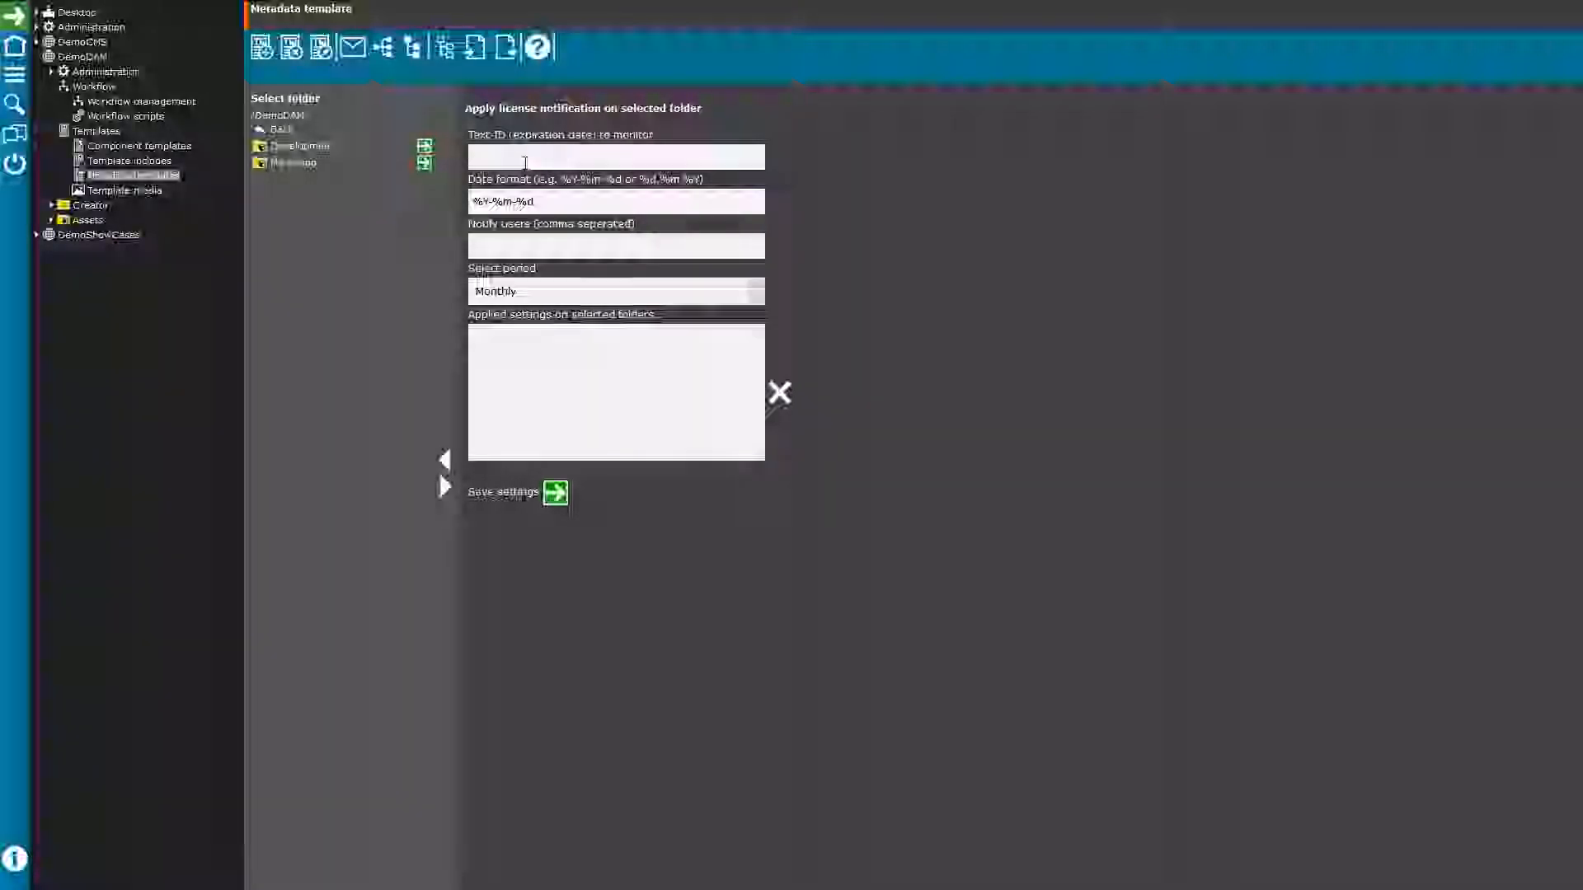
type("in")
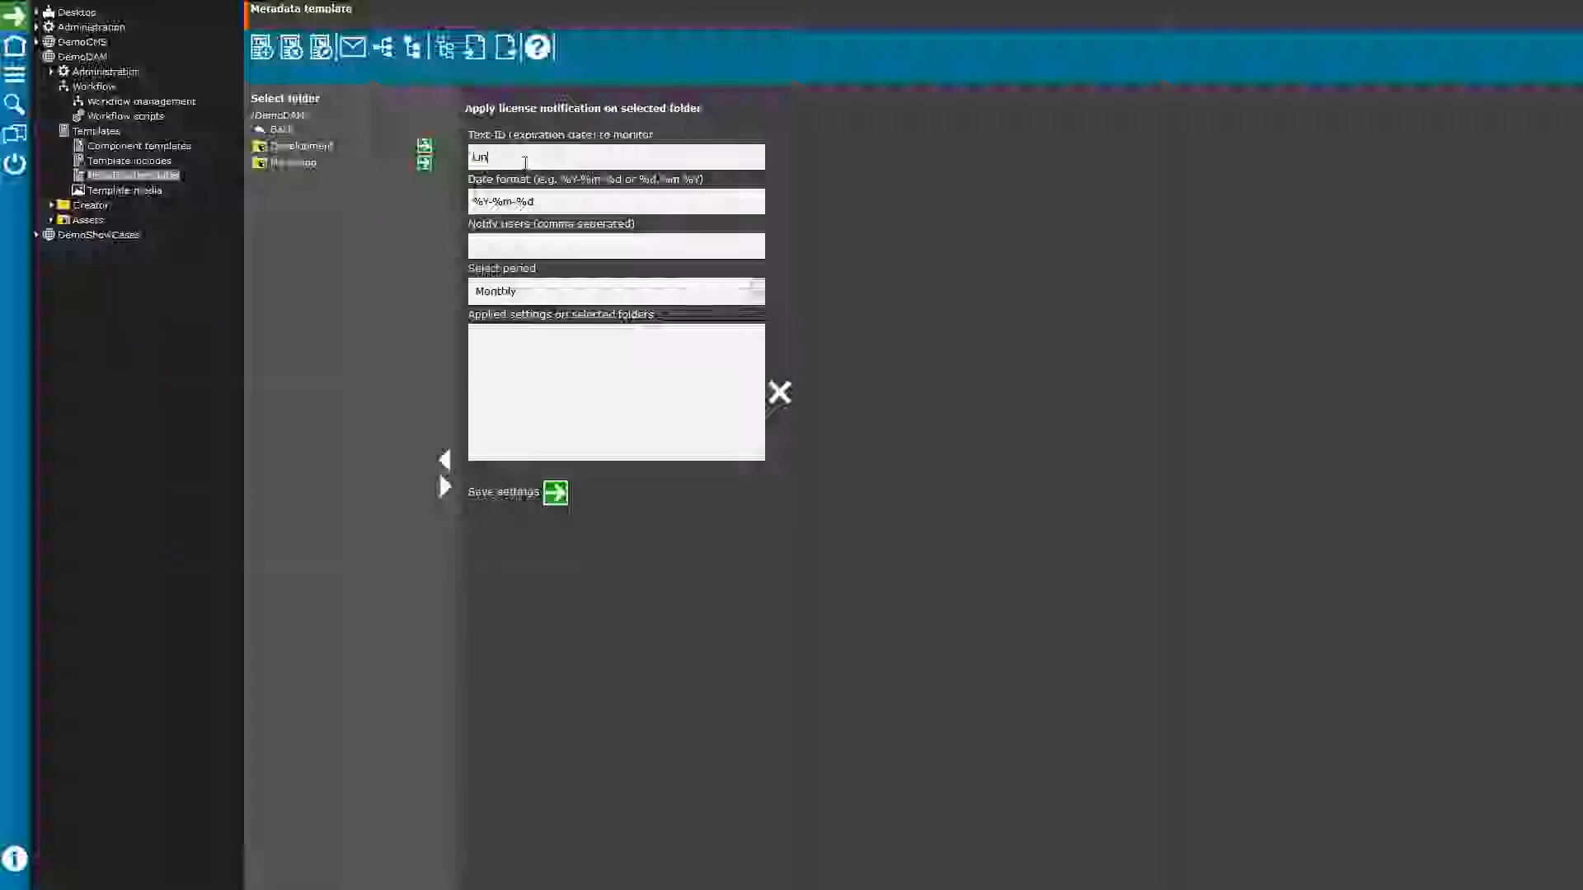
type("cense")
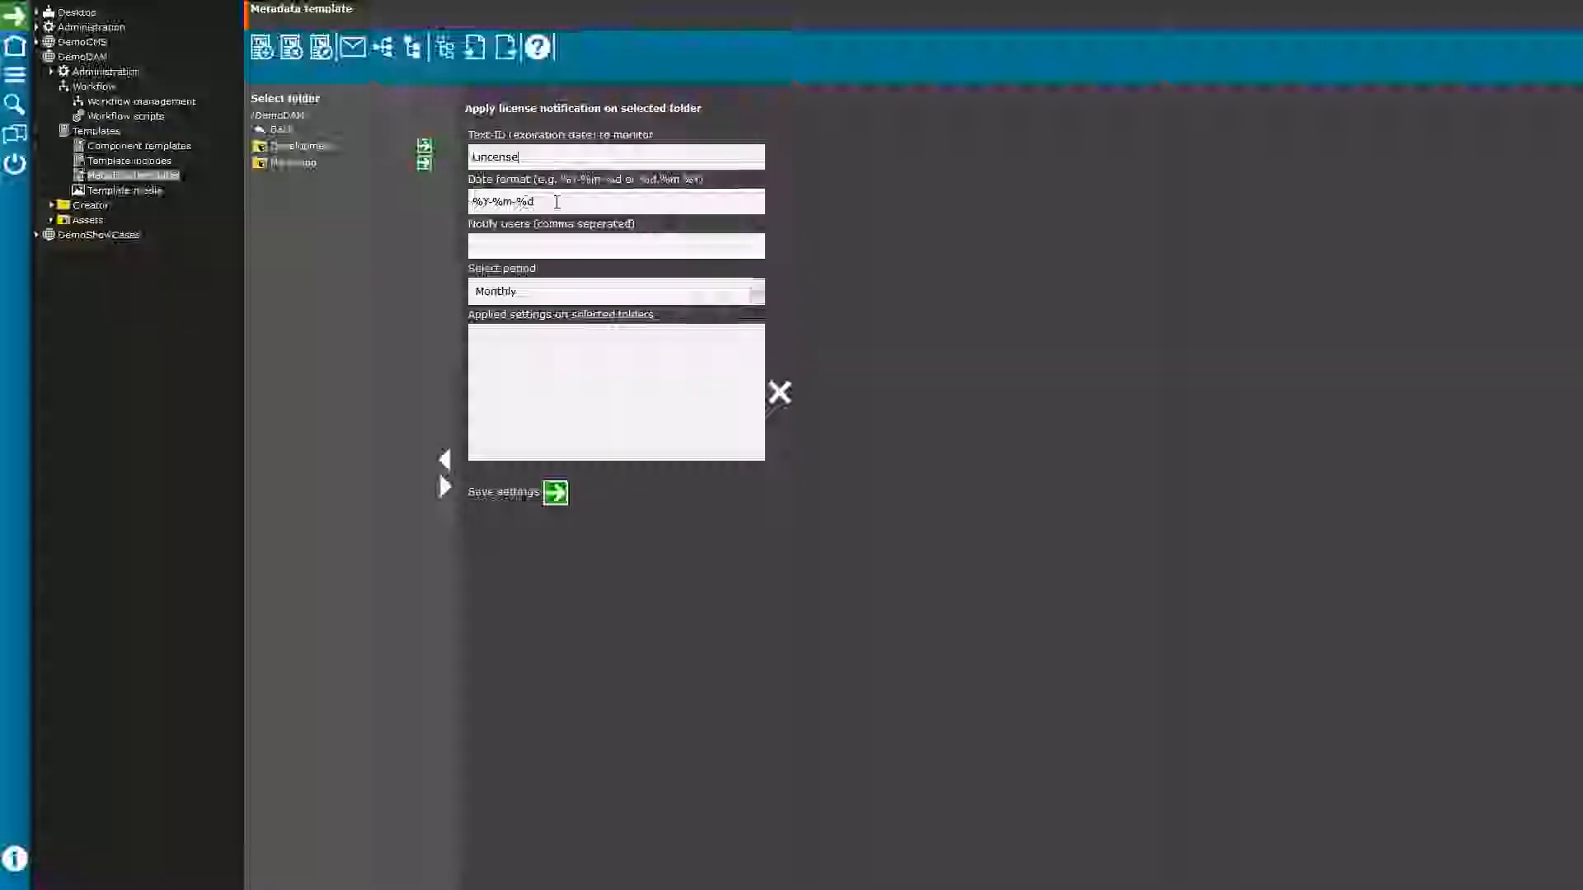
left_click(509, 241)
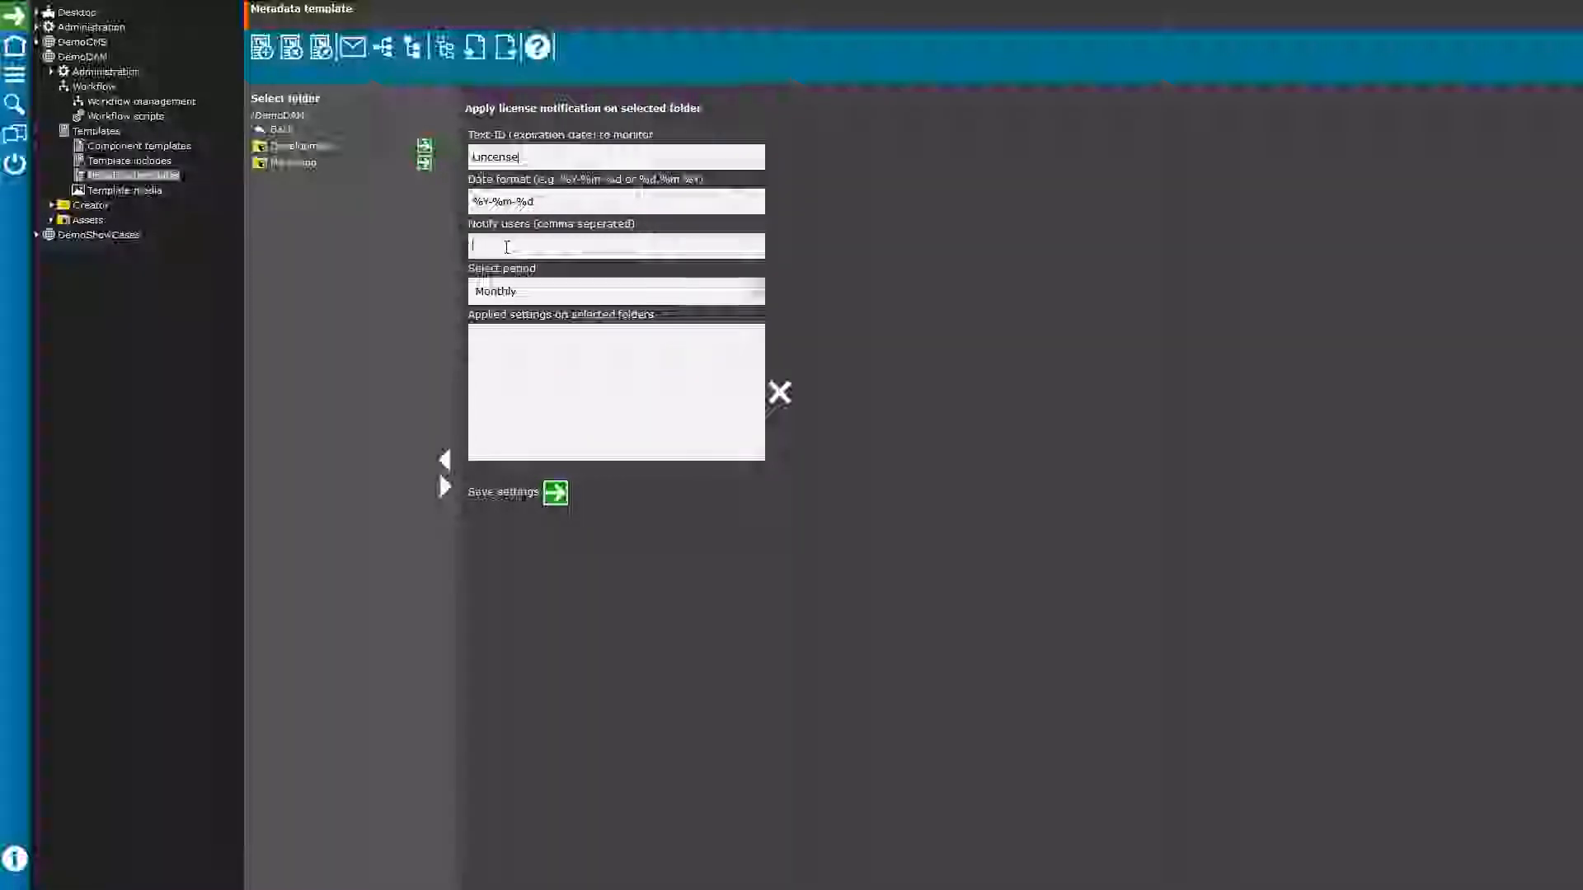
type("de")
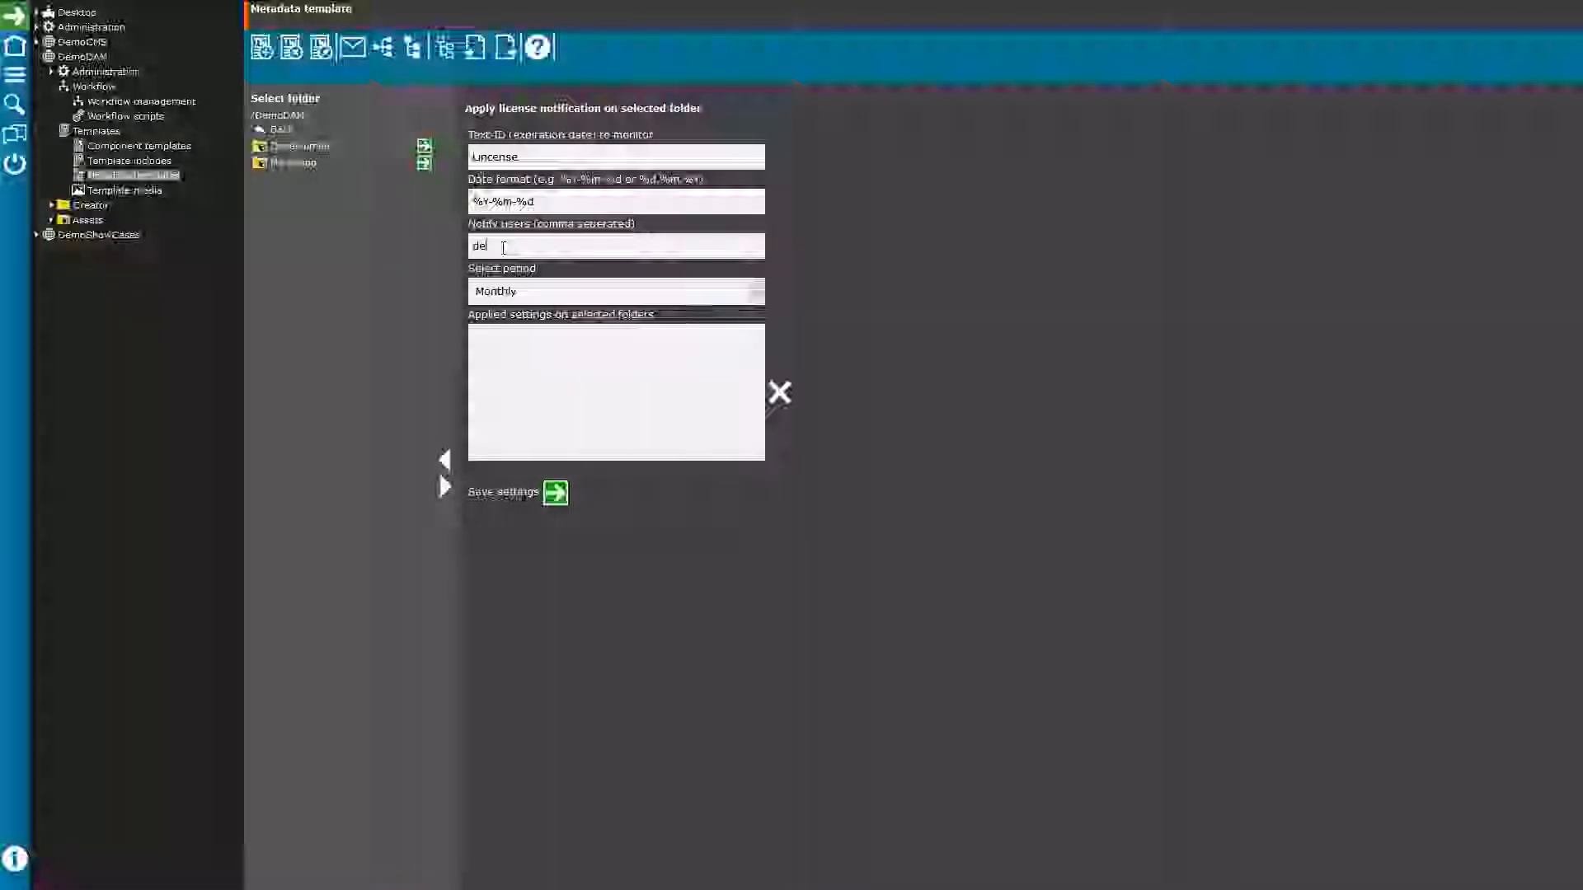
type("moadmin")
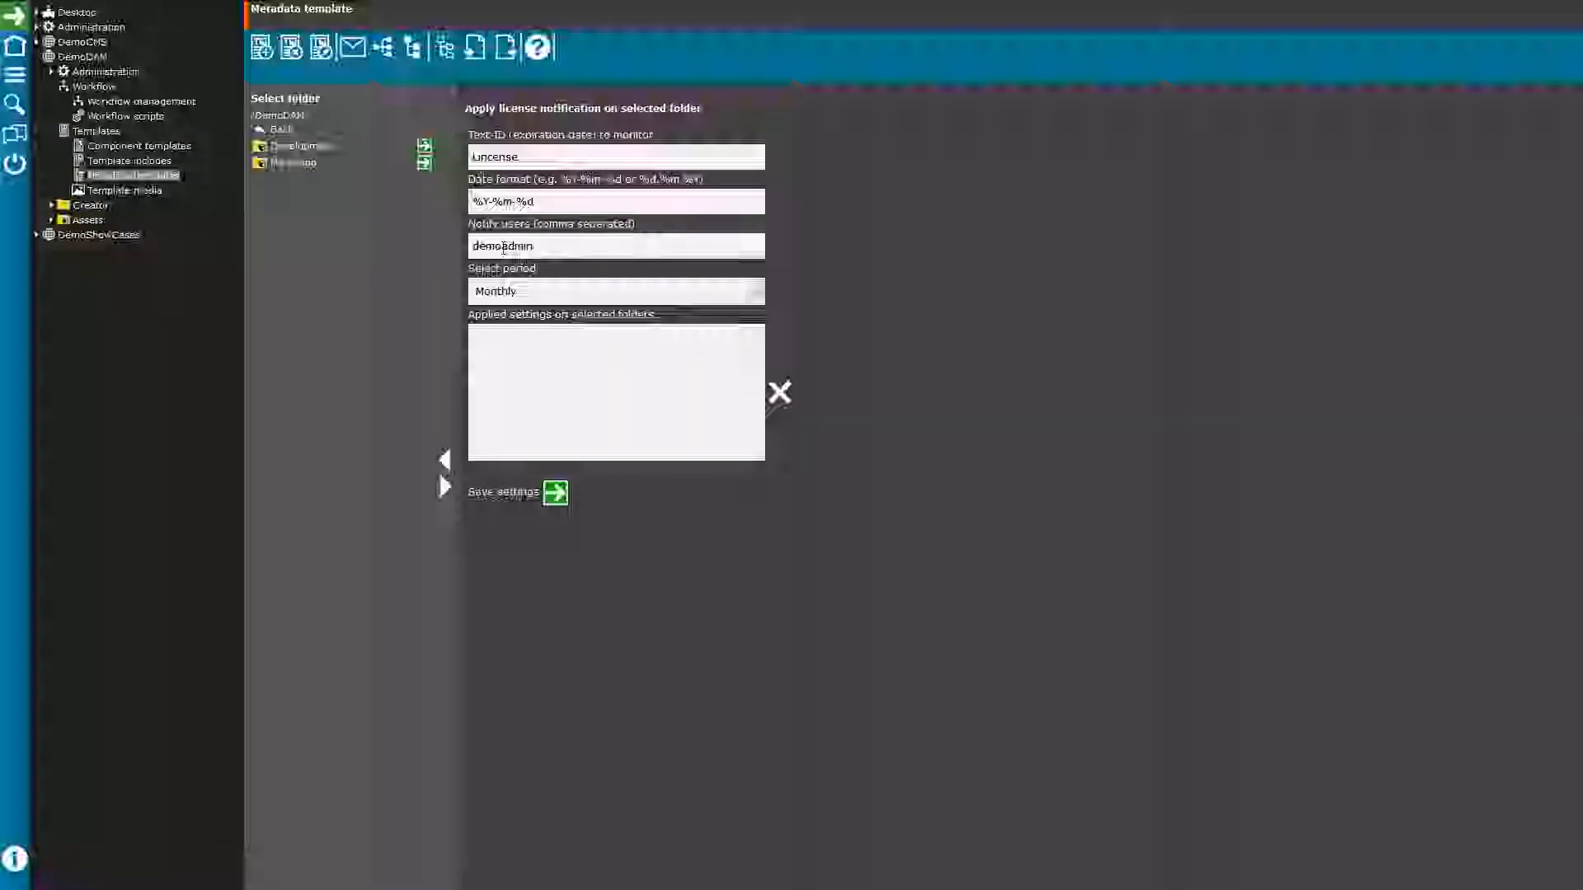
- Choose Monthly as the notification period and add the license notification setting for the Marketing folder
left_click(756, 295)
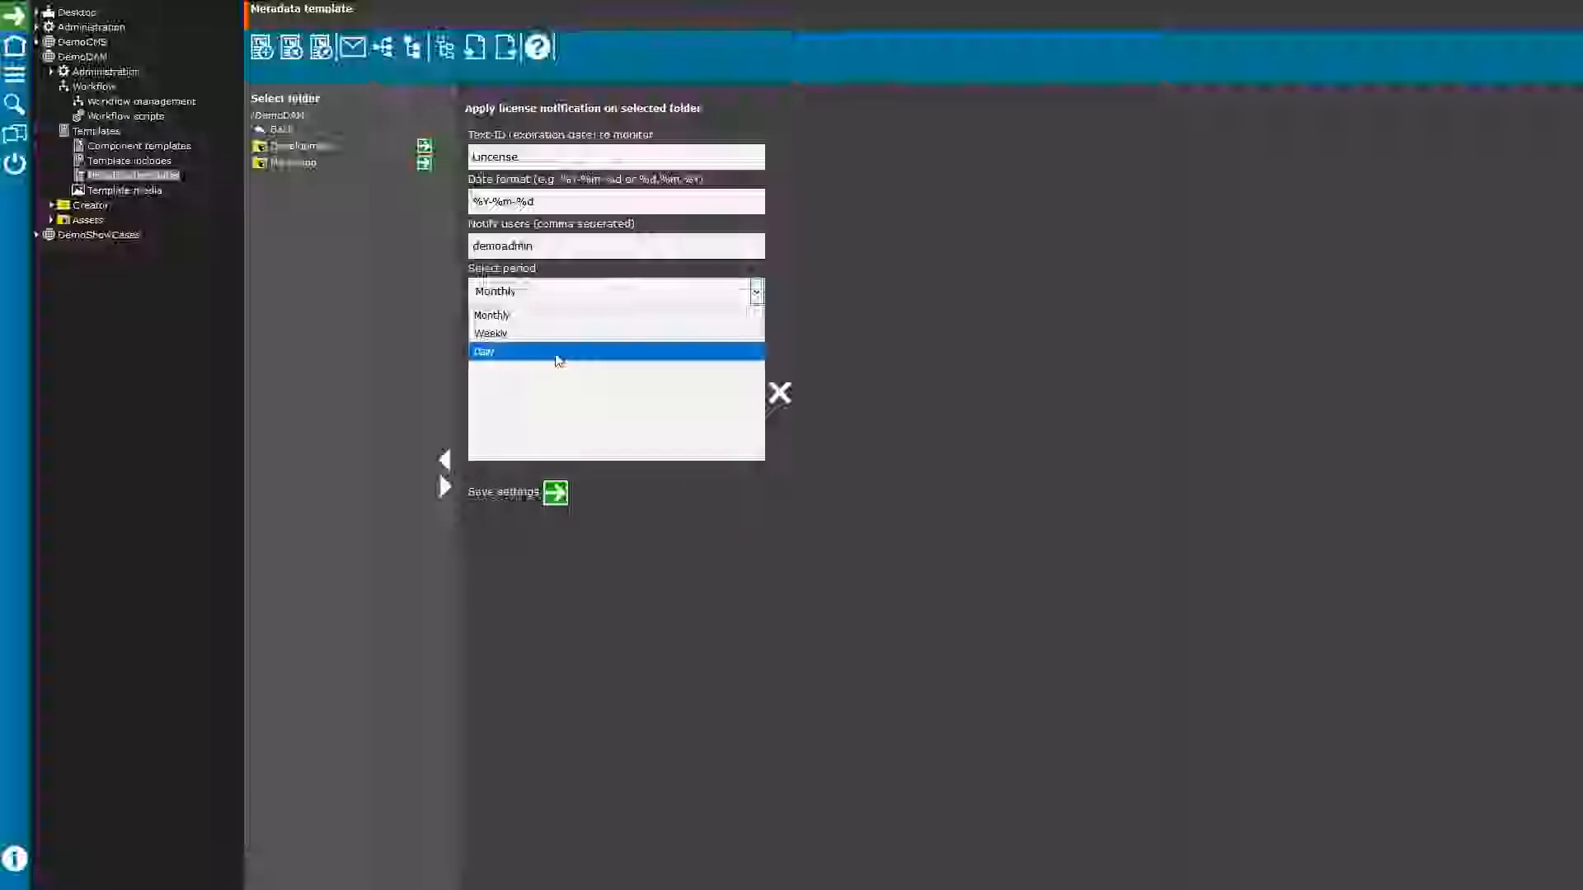
left_click(558, 317)
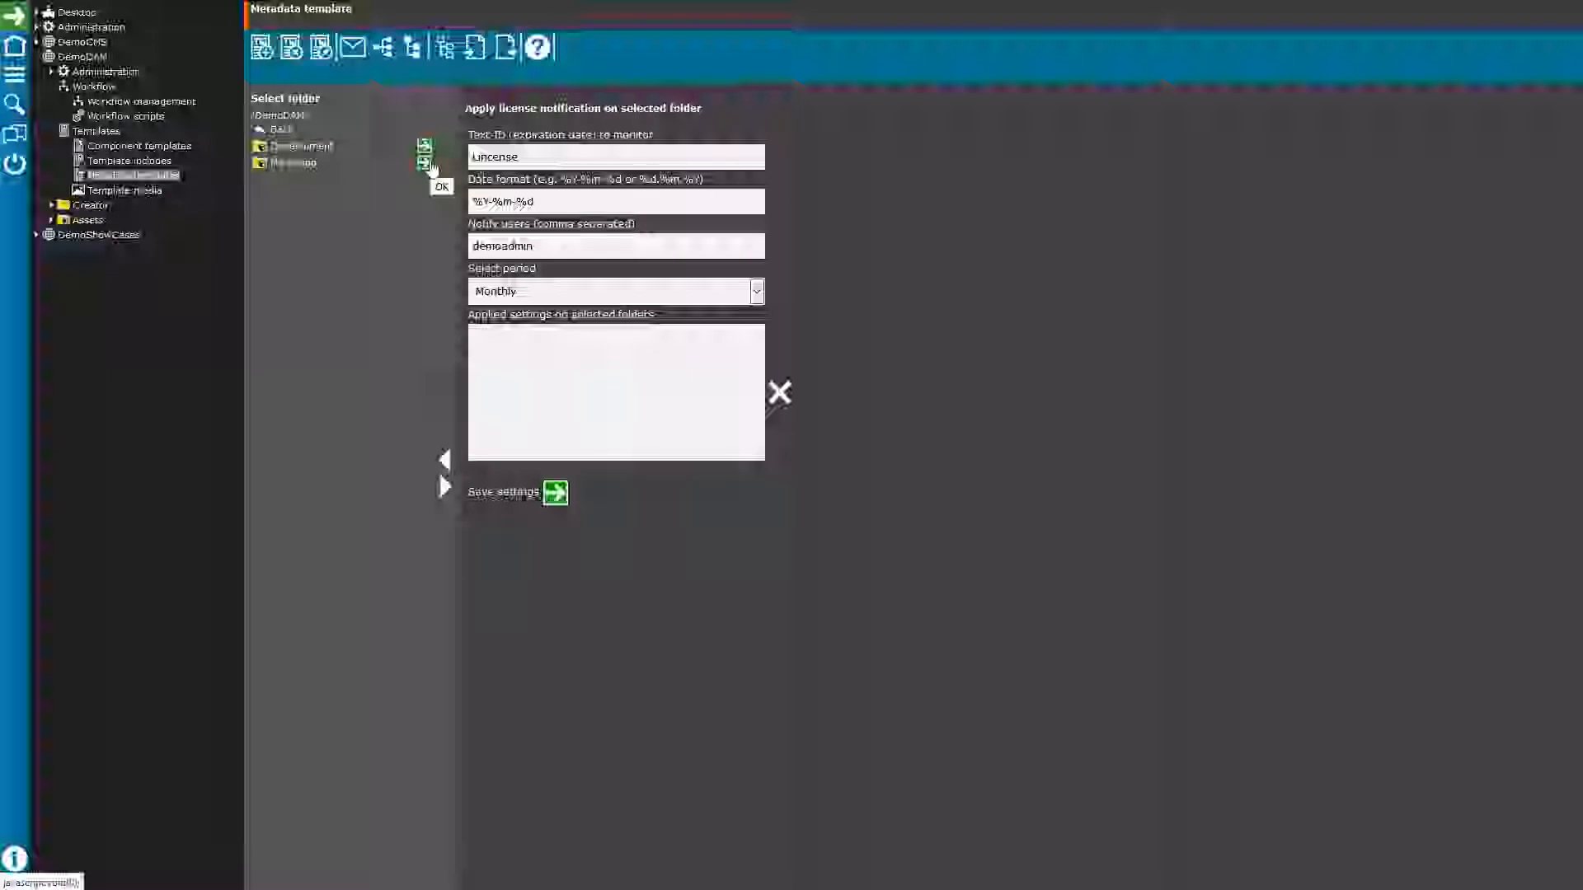
left_click(430, 167)
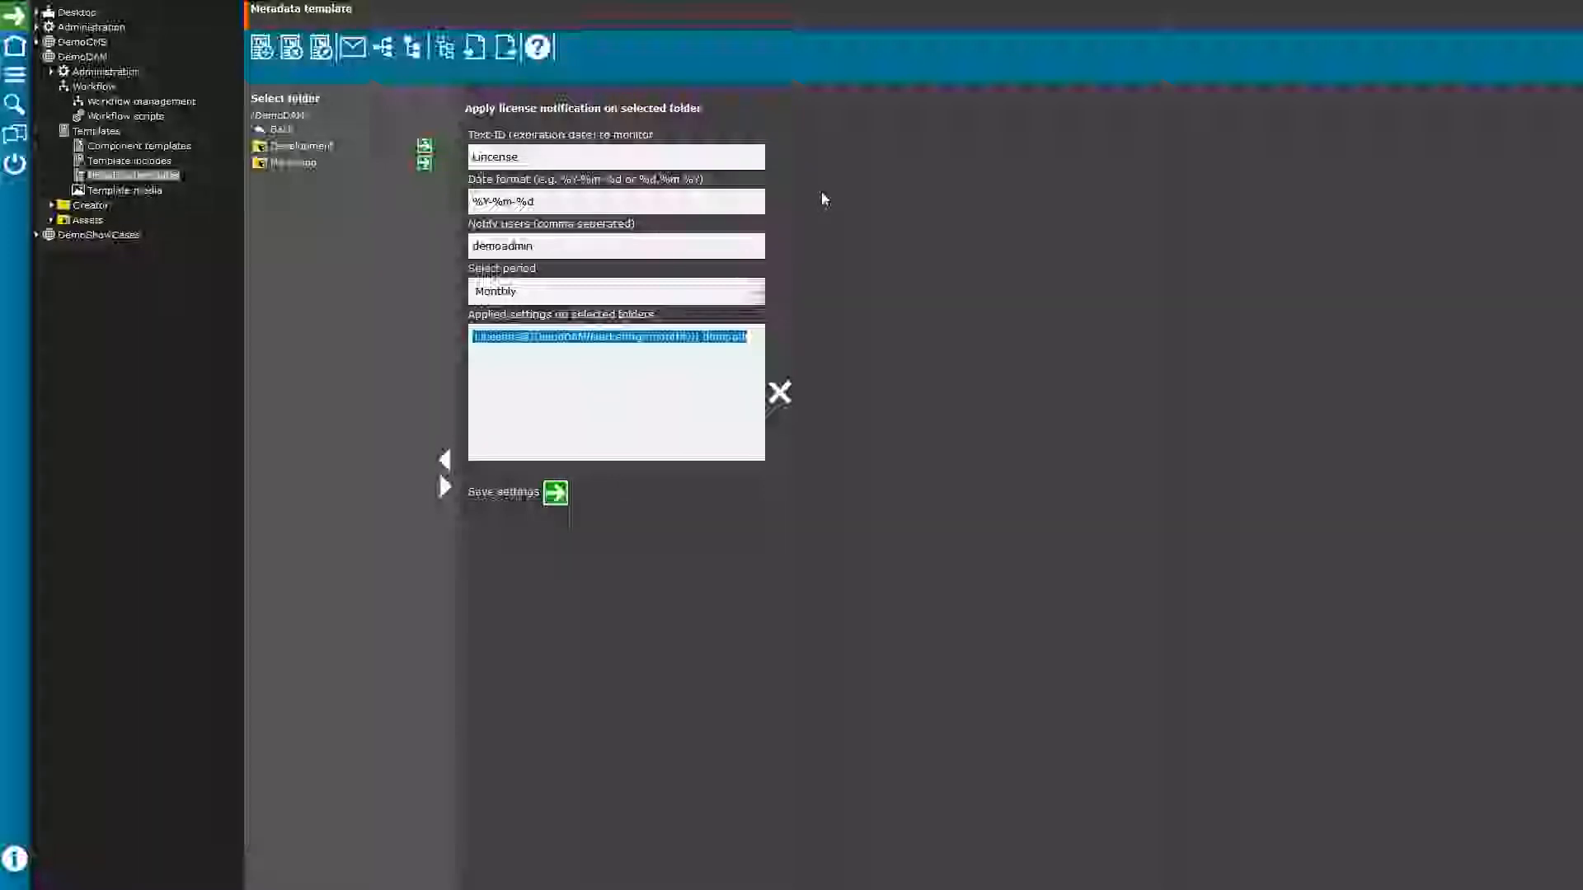
- Open the metadata mapping of DemoDAM and examine the IPTC and XMP tags assigned to text-IDs
left_click(388, 56)
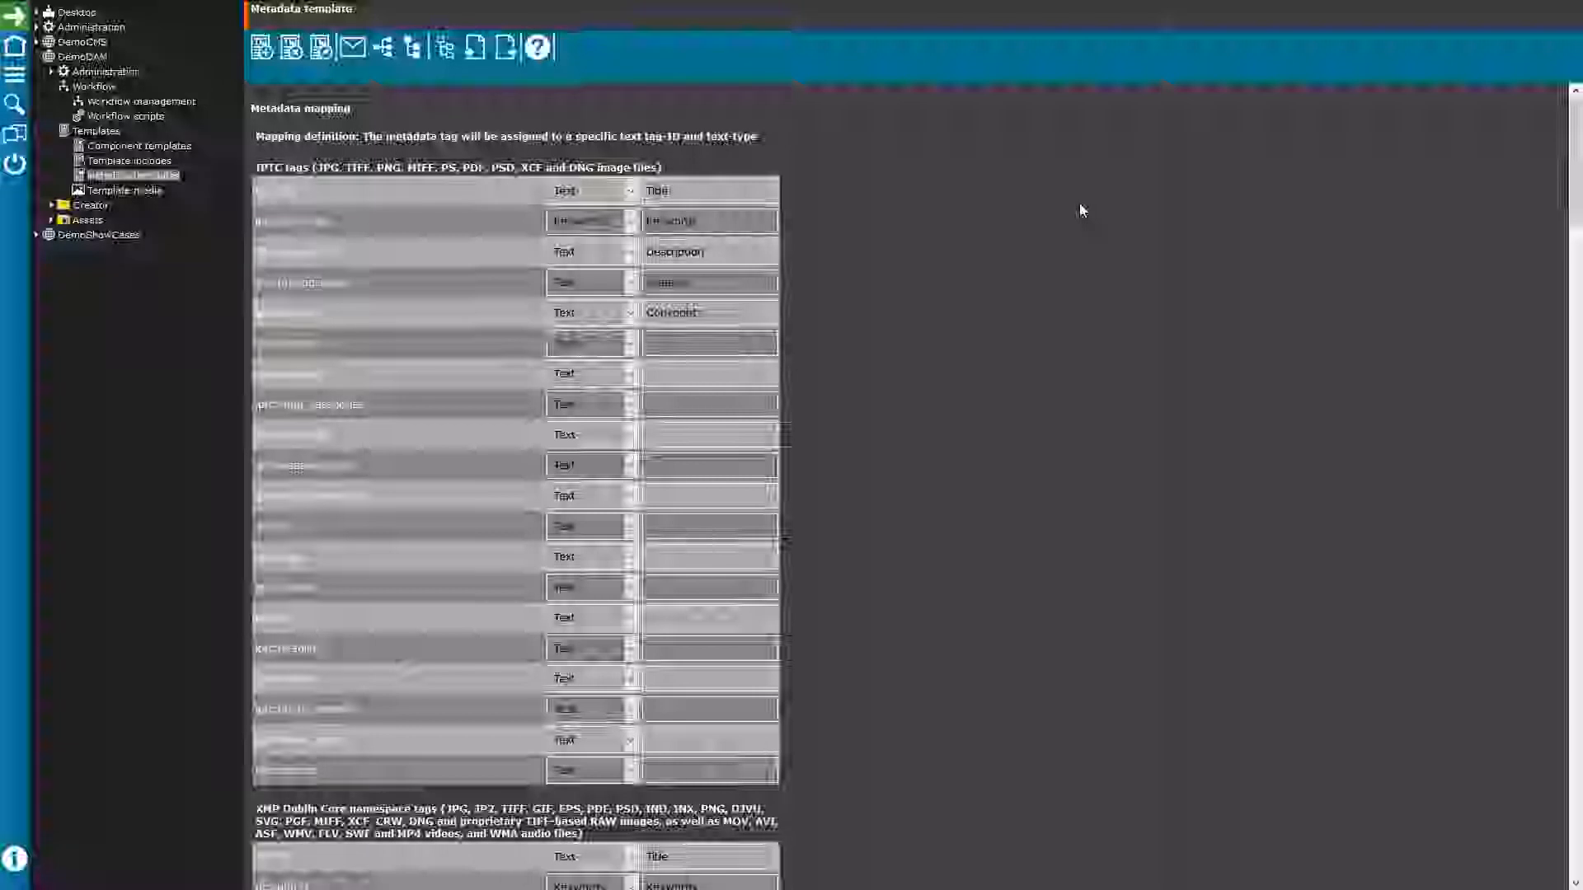
scroll(1076, 211, "down", 8)
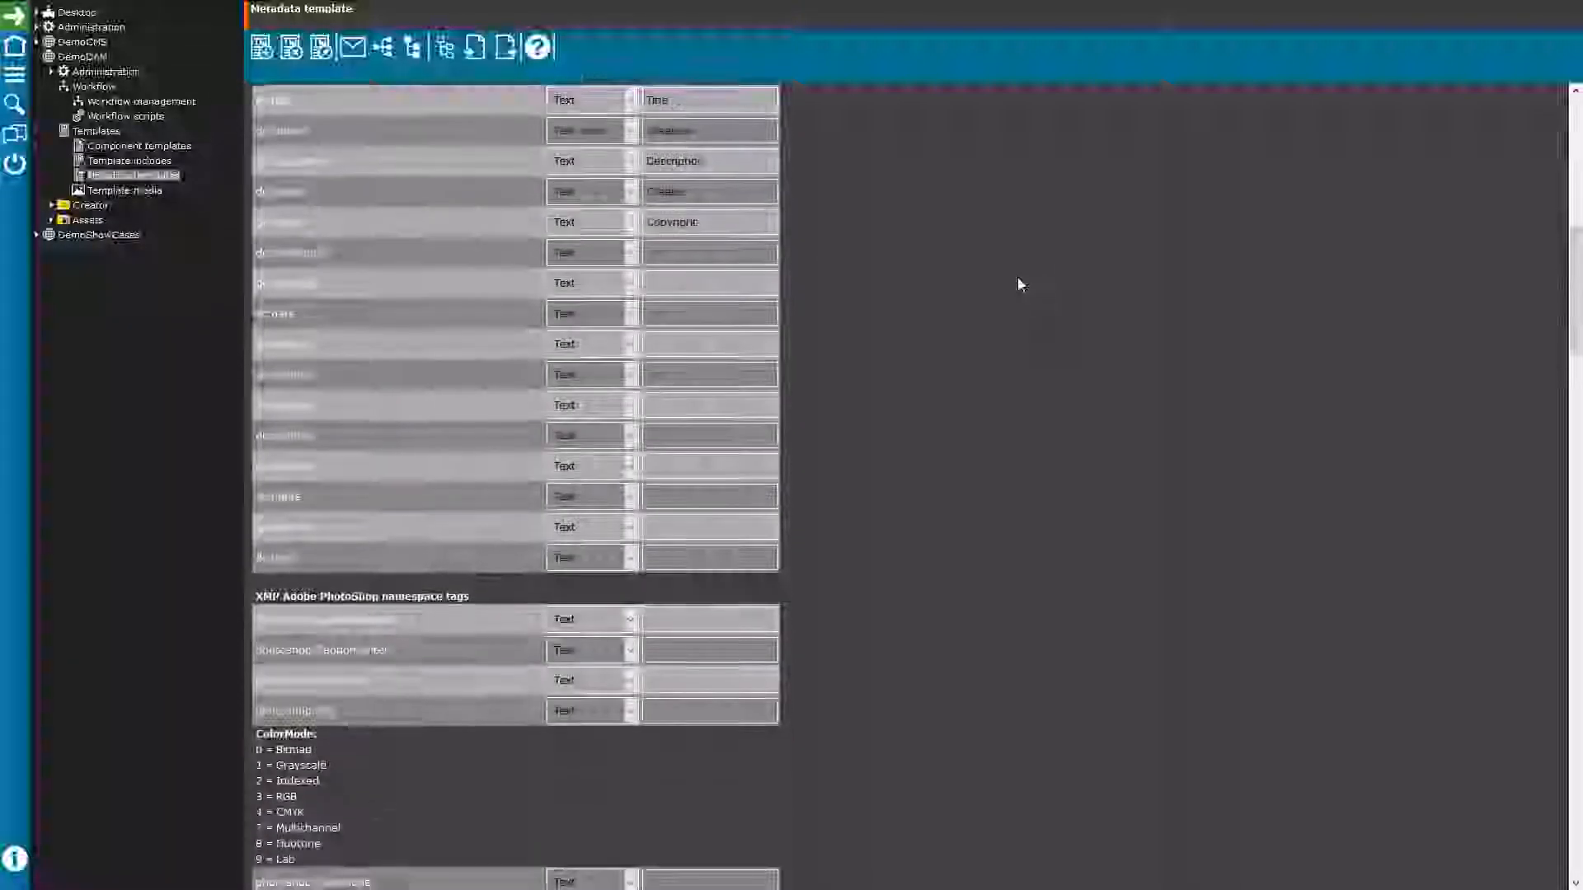
scroll(1016, 280, "up", 3)
scroll(997, 307, "up", 7)
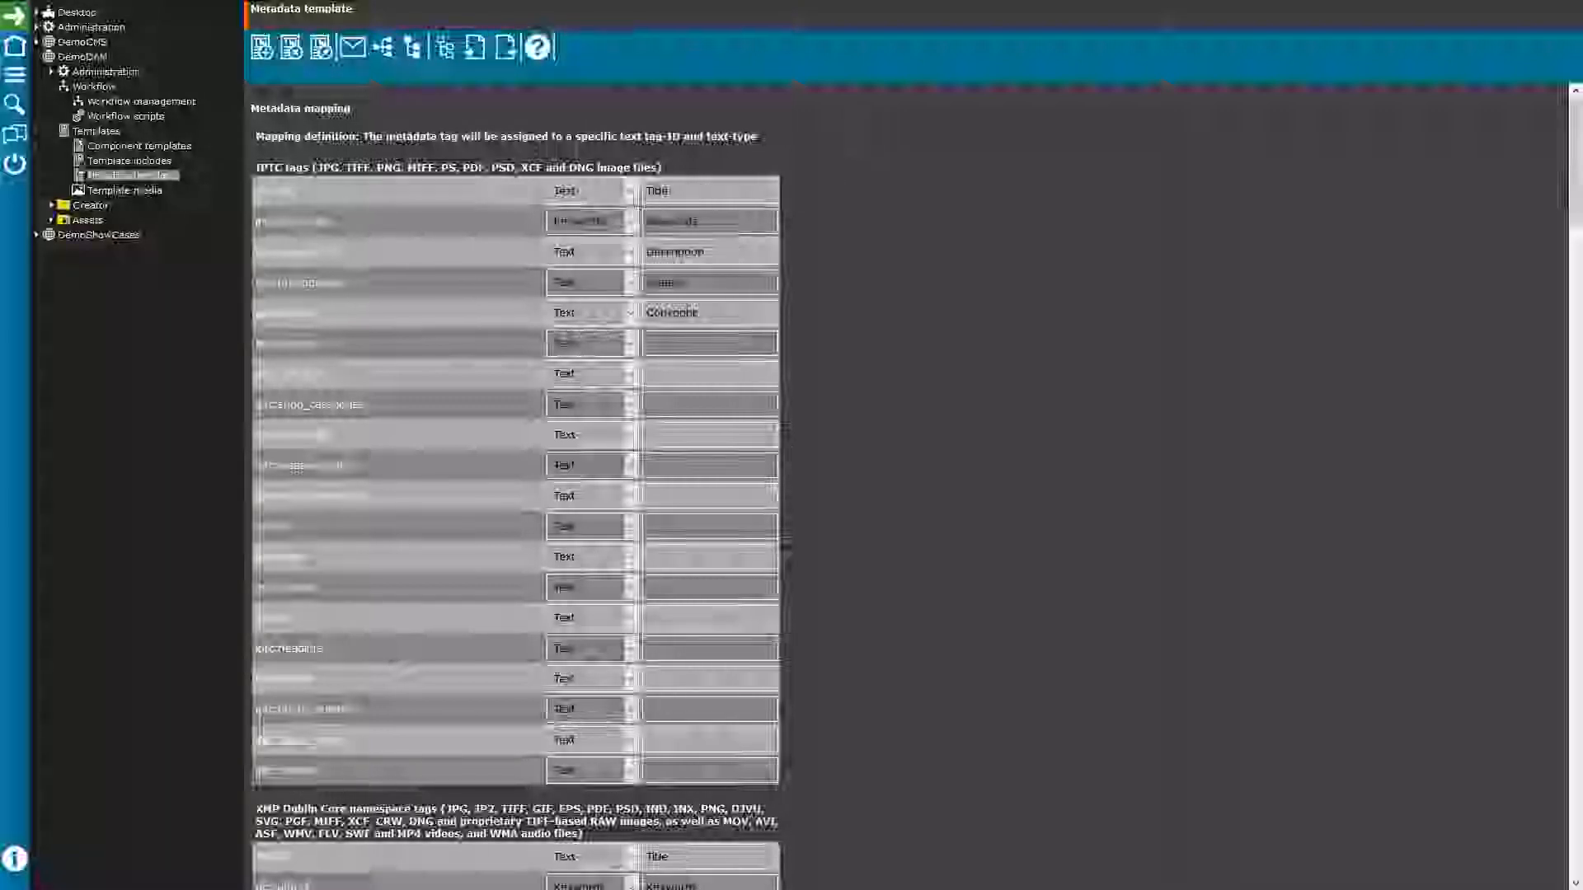
- Open the metadata/content hierarchy settings and load the Demo hierarchy
left_click(416, 57)
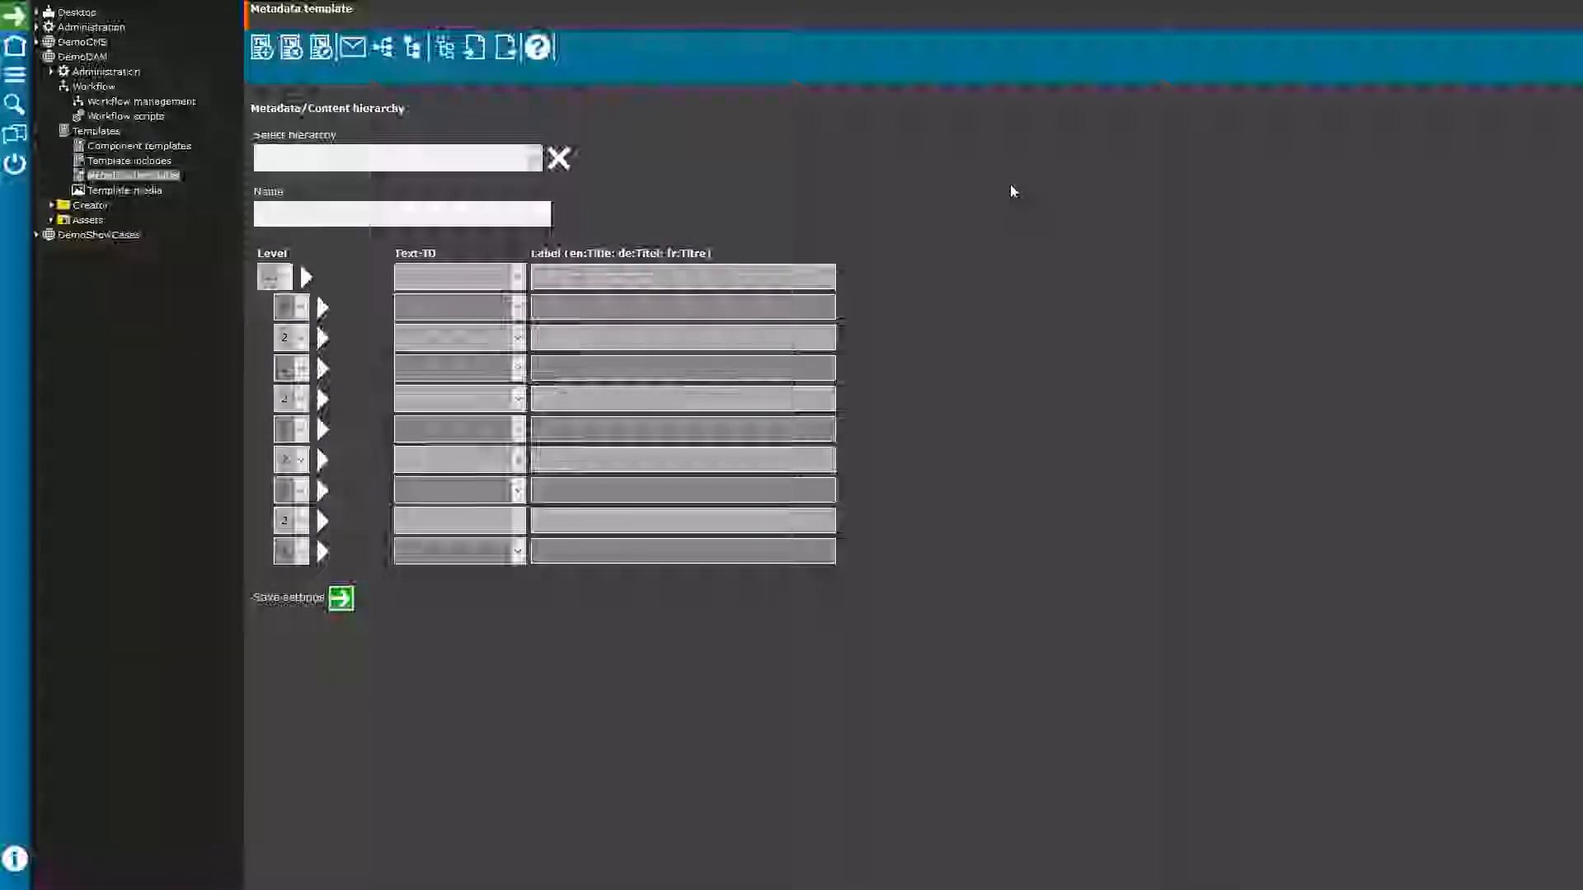
left_click(533, 158)
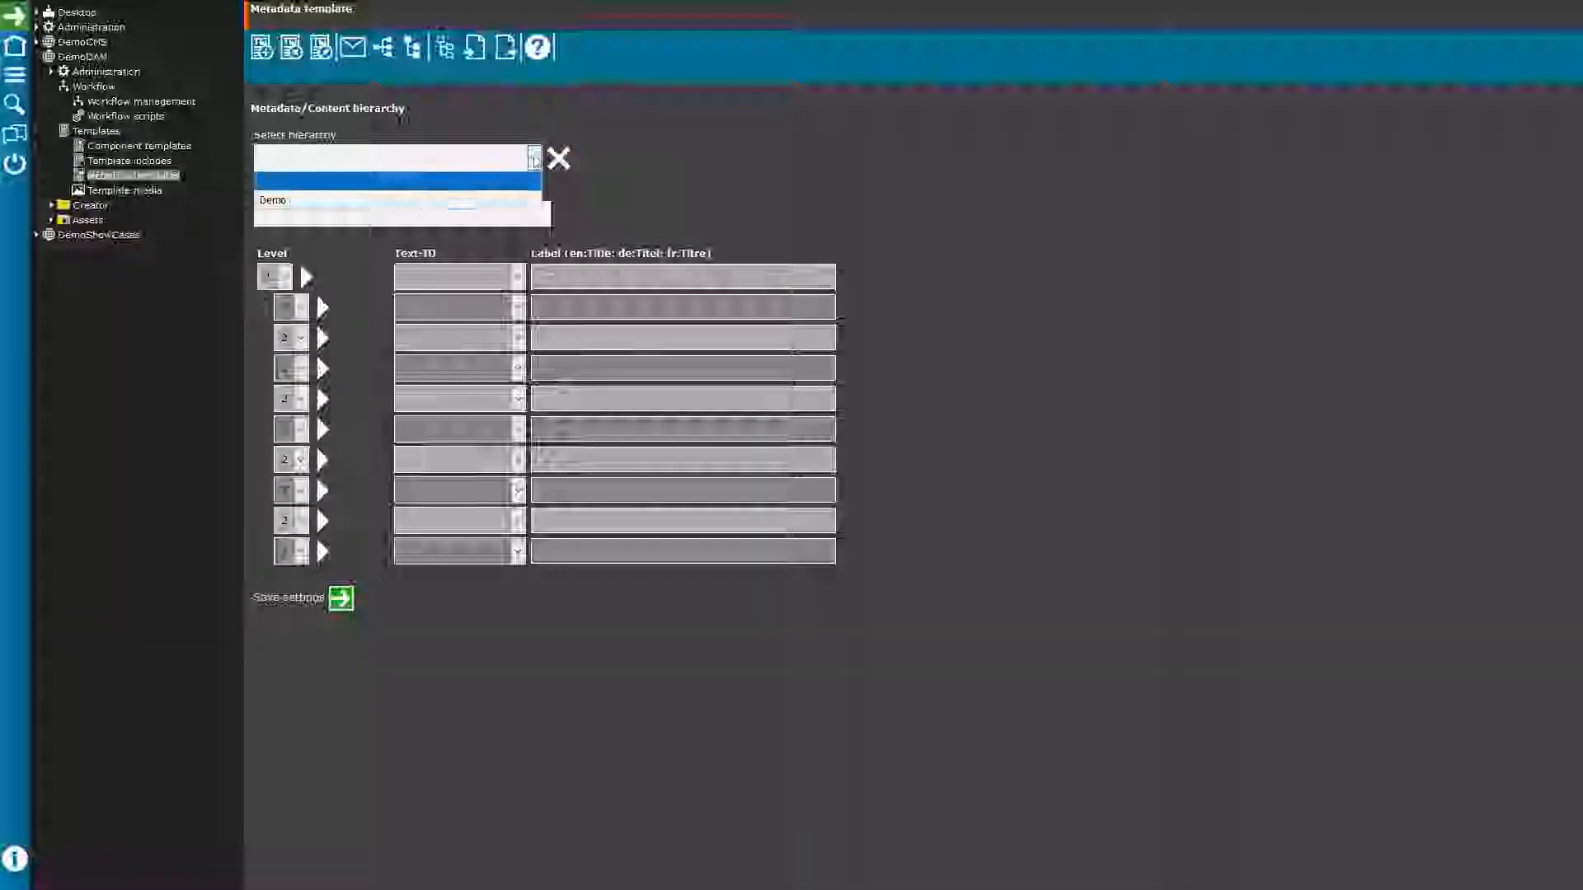
left_click(335, 202)
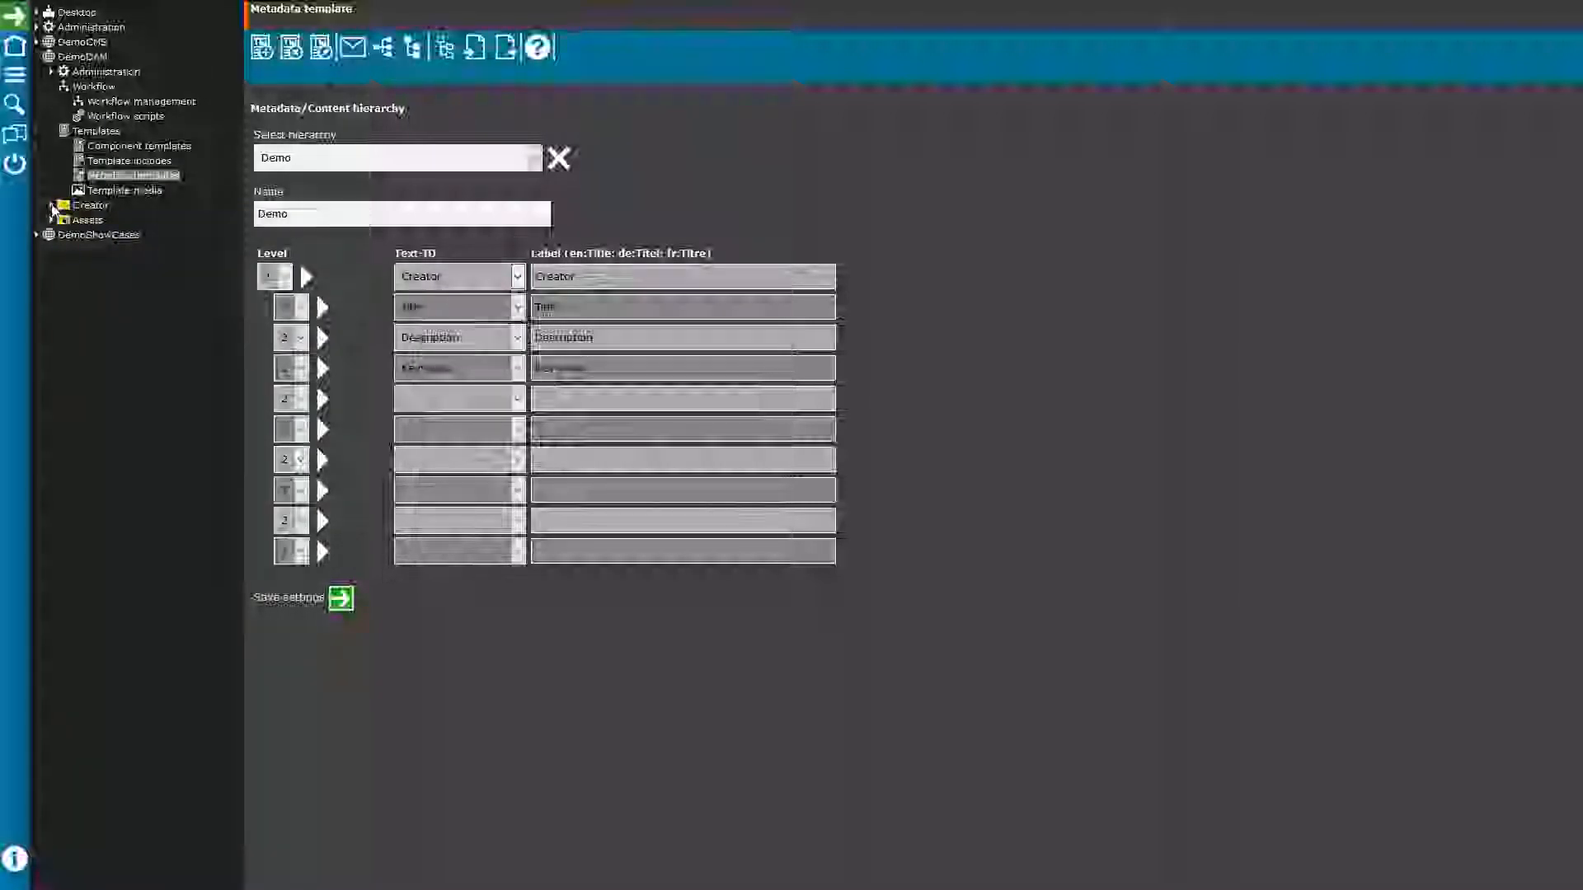
- Expand the Creator hierarchy in the navigation tree through the creator after Apache down to its Title values
left_click(51, 206)
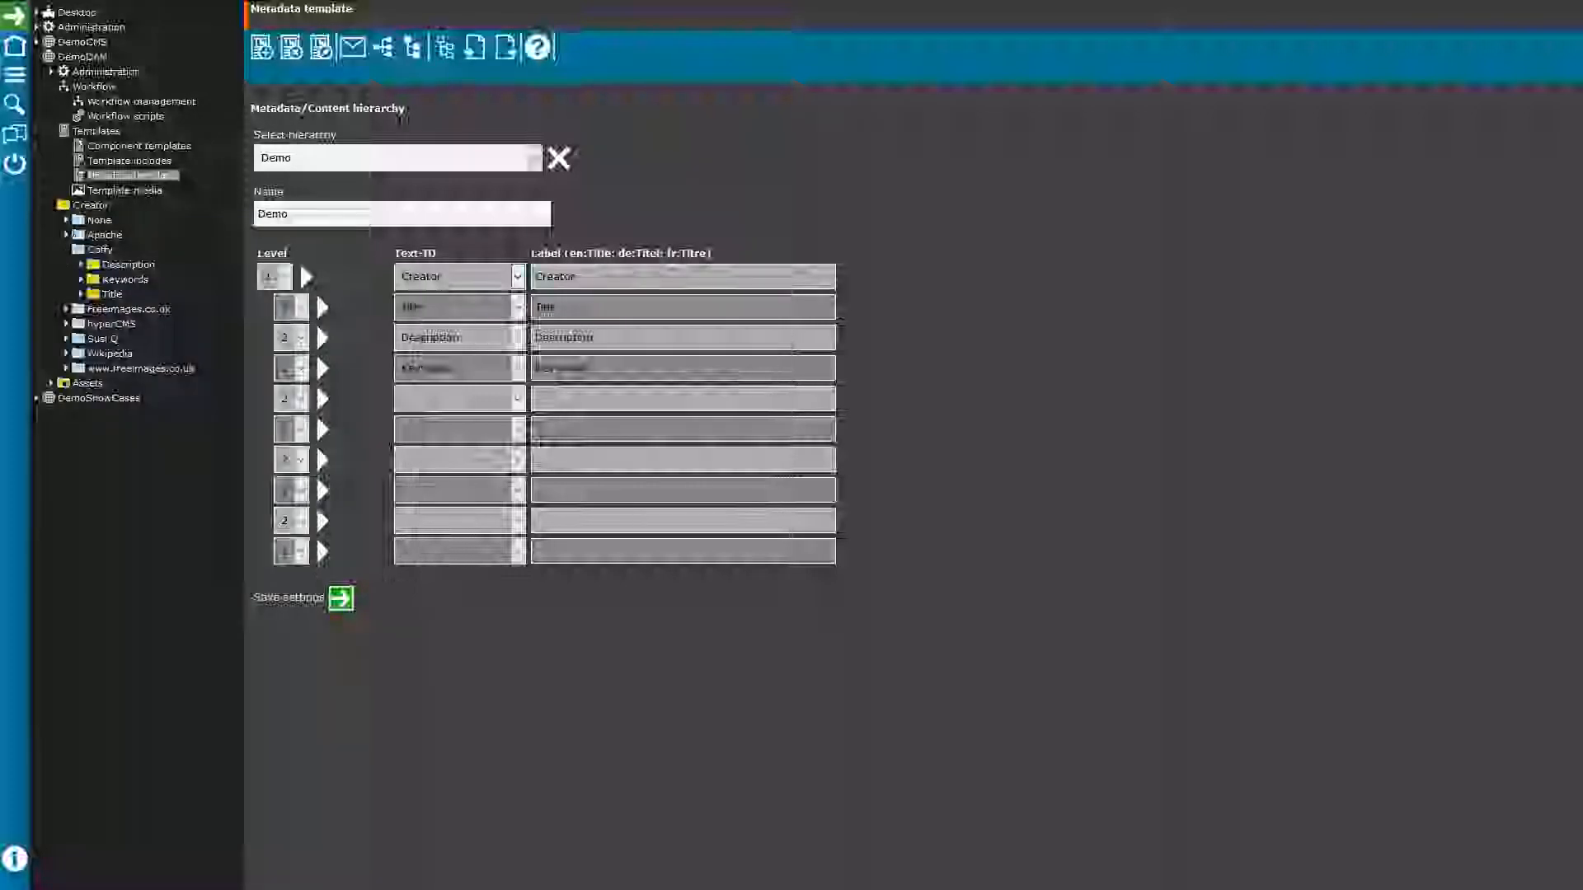
left_click(66, 251)
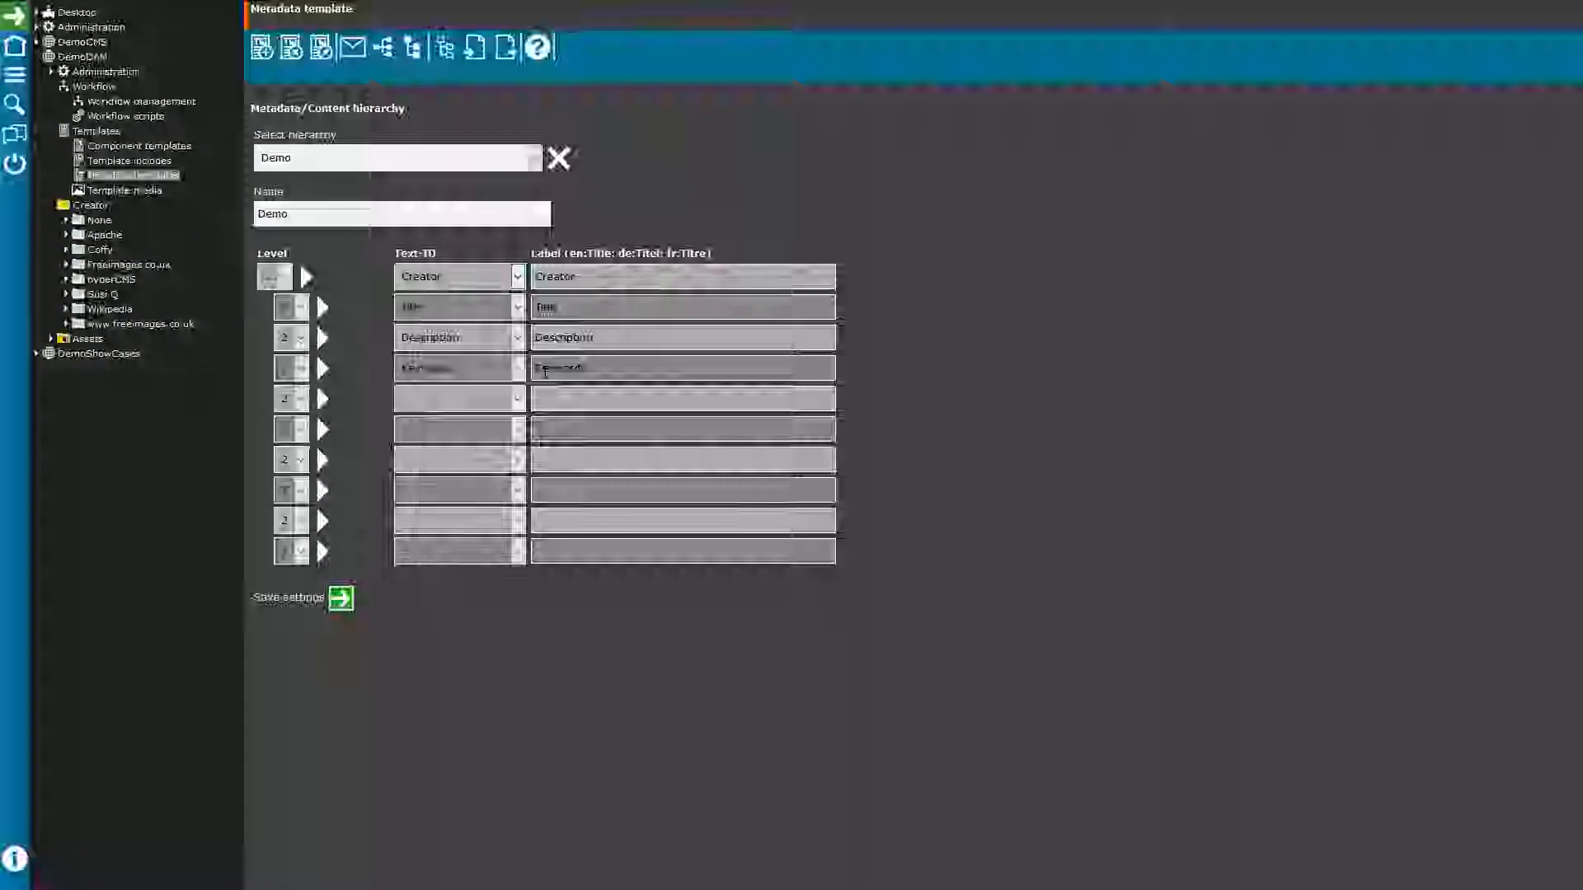
left_click(66, 249)
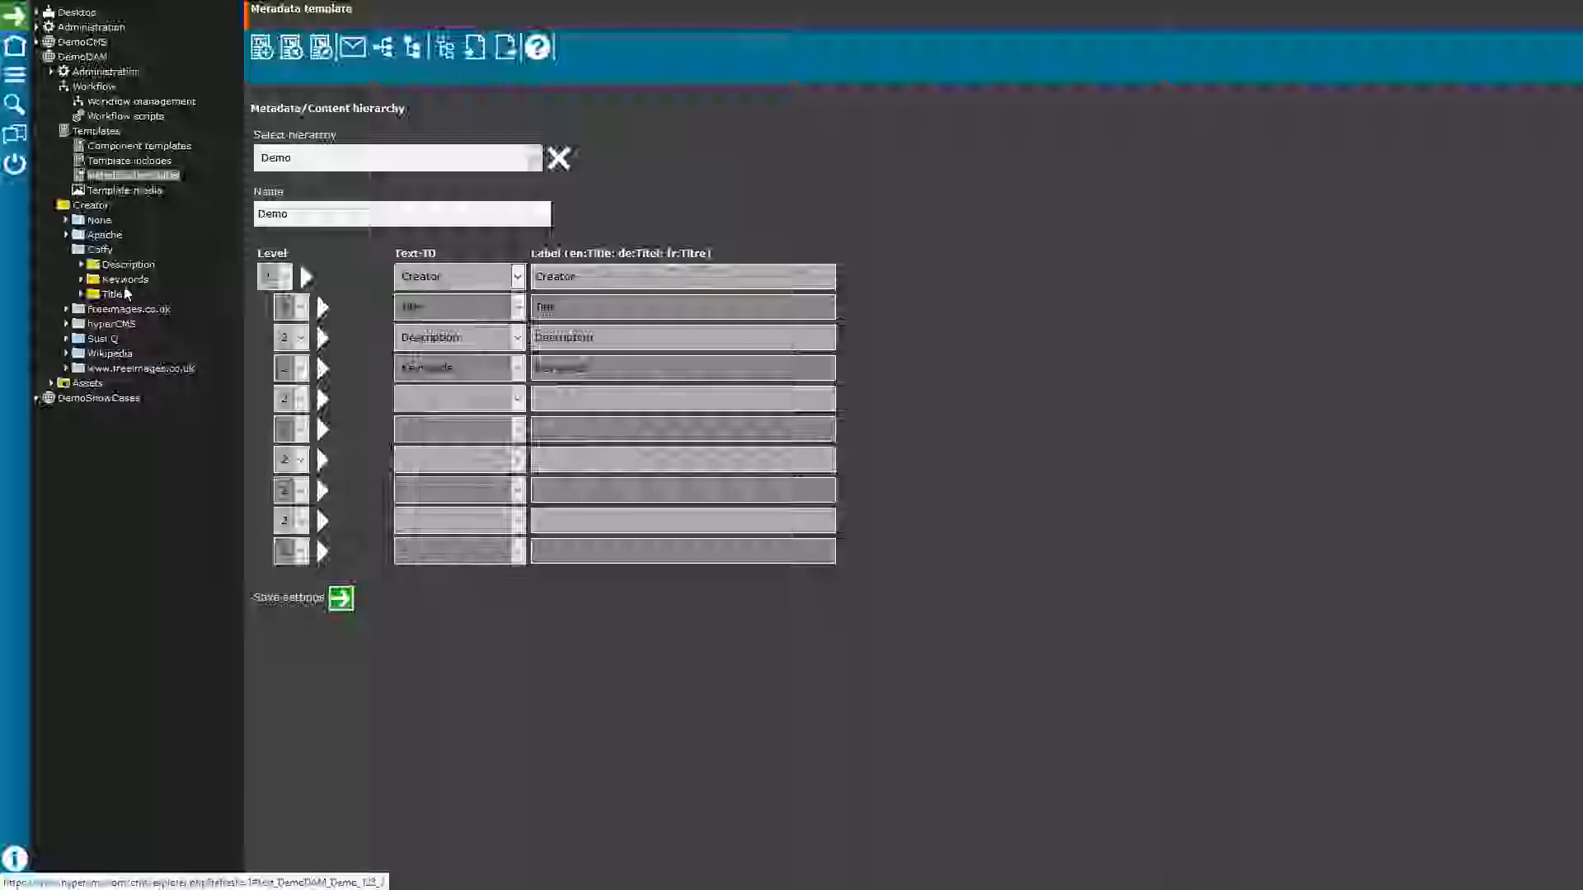
left_click(80, 294)
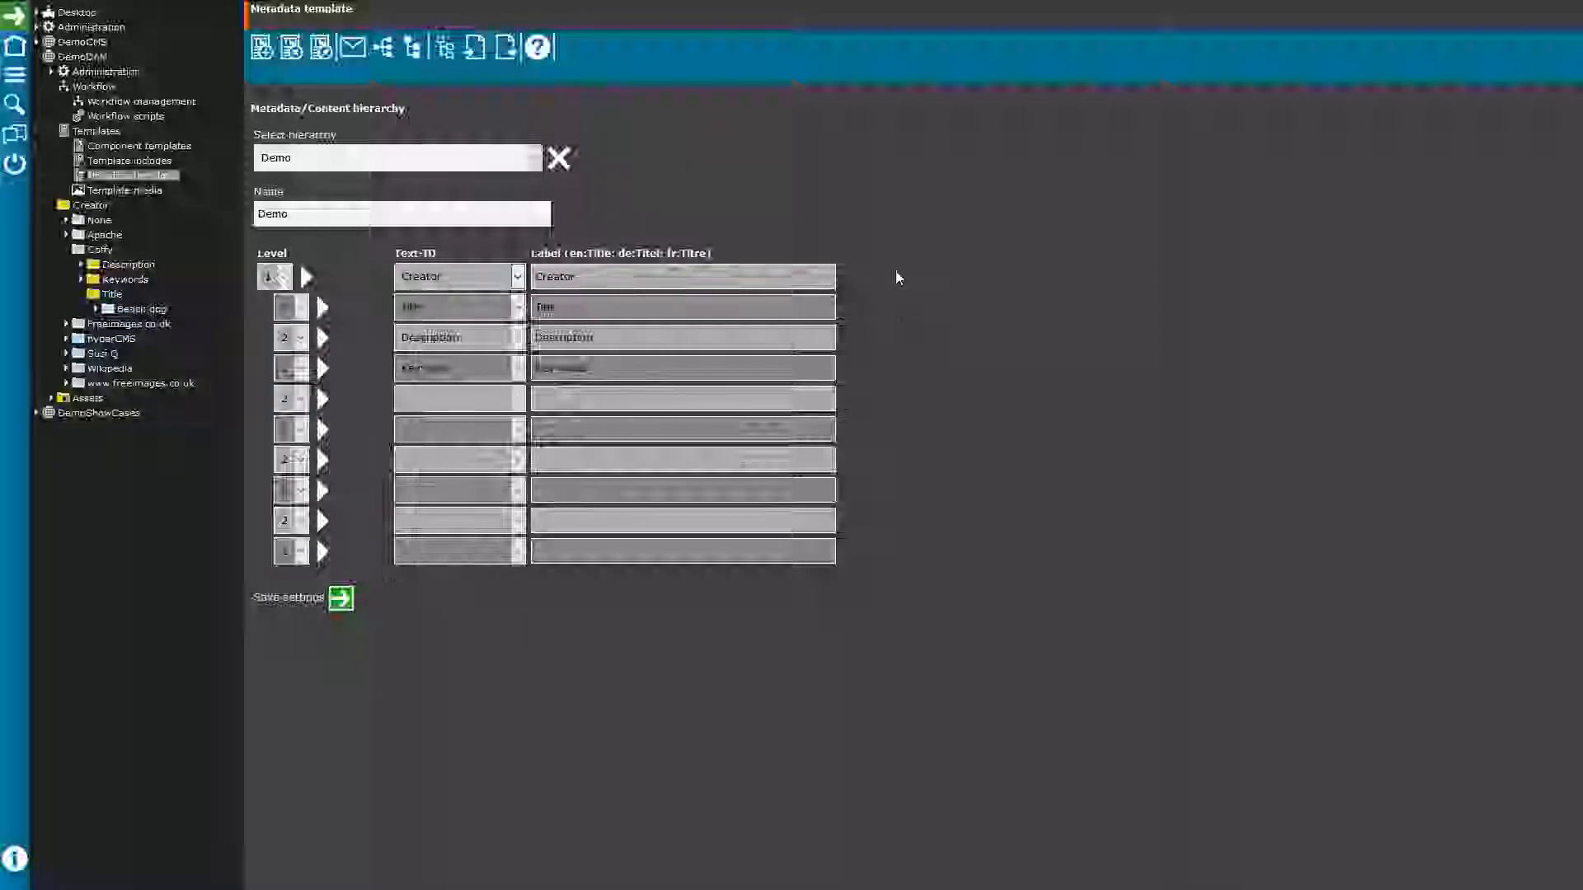
- Open the taxonomy editor and deselect Arabic and Bengali, leaving English and German as the selected languages
left_click(446, 49)
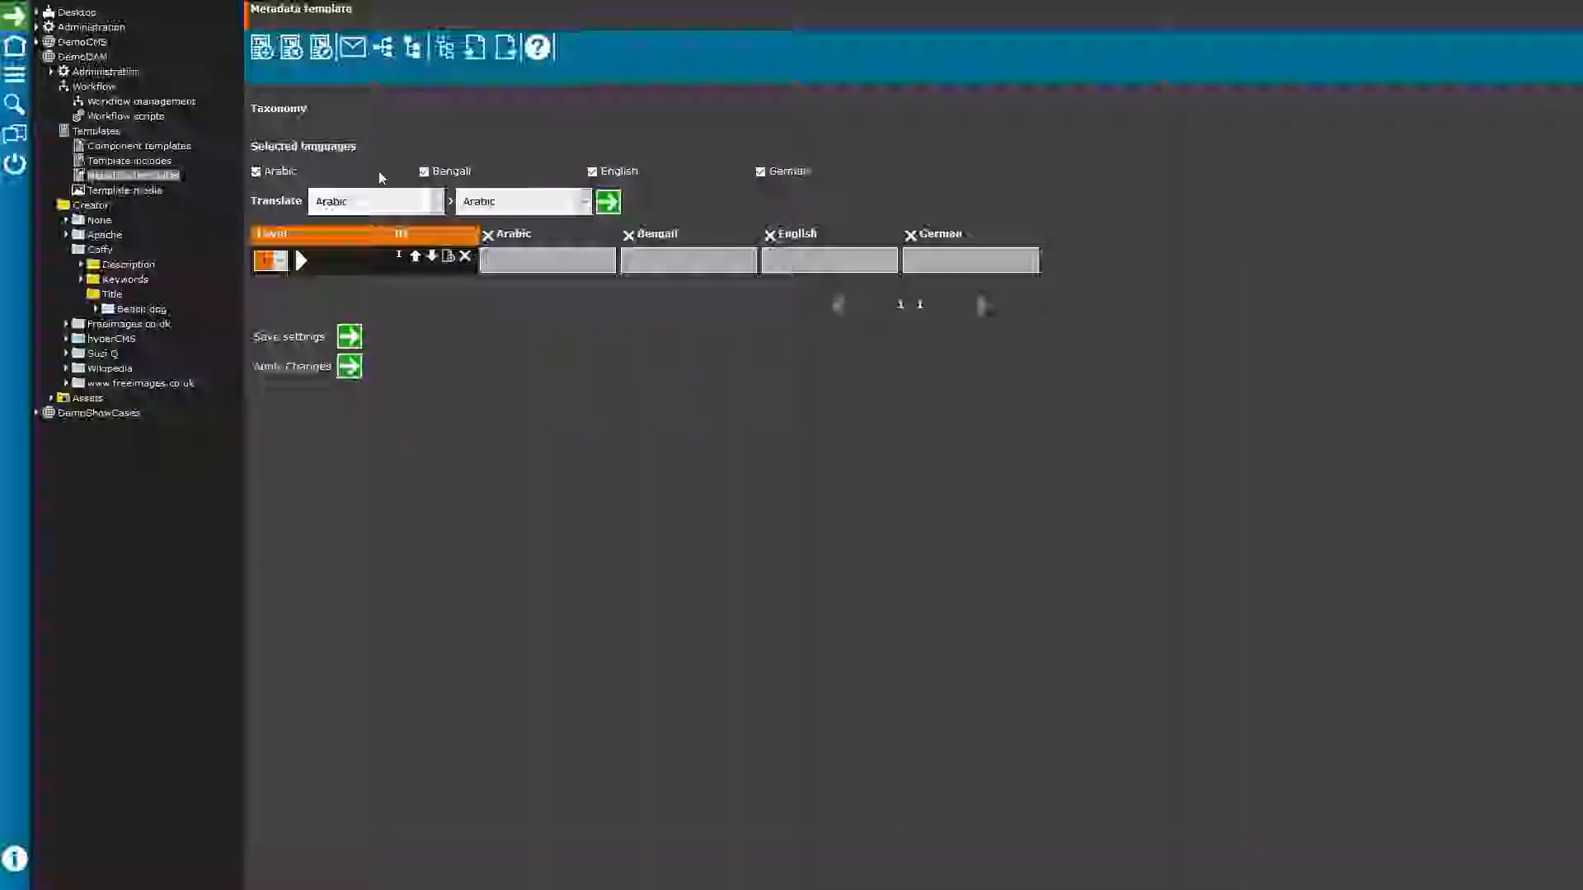
left_click(256, 172)
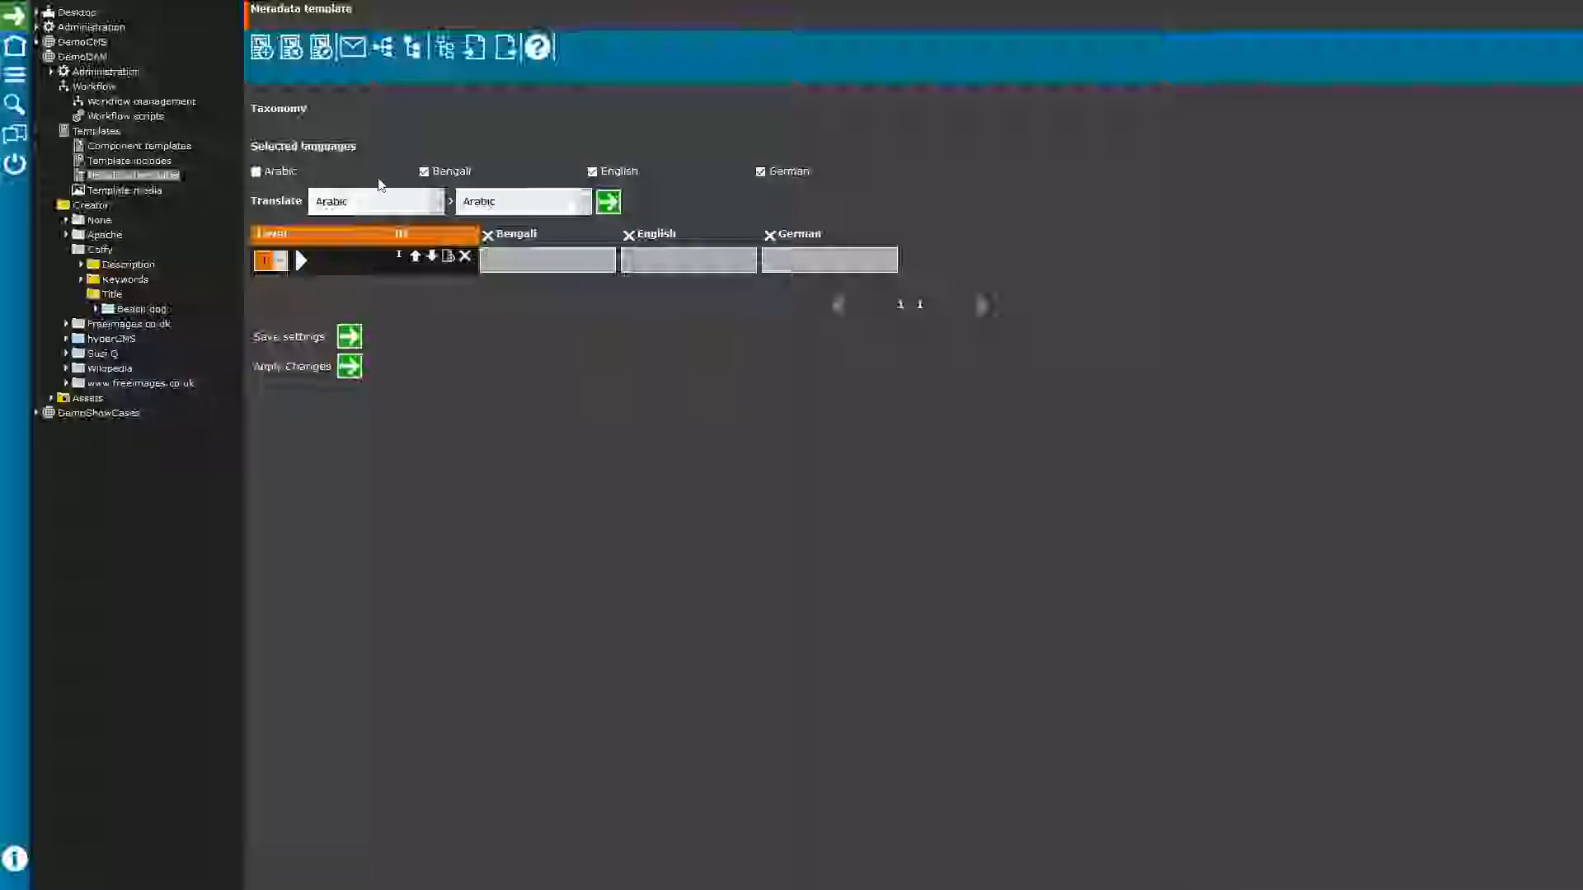
left_click(425, 172)
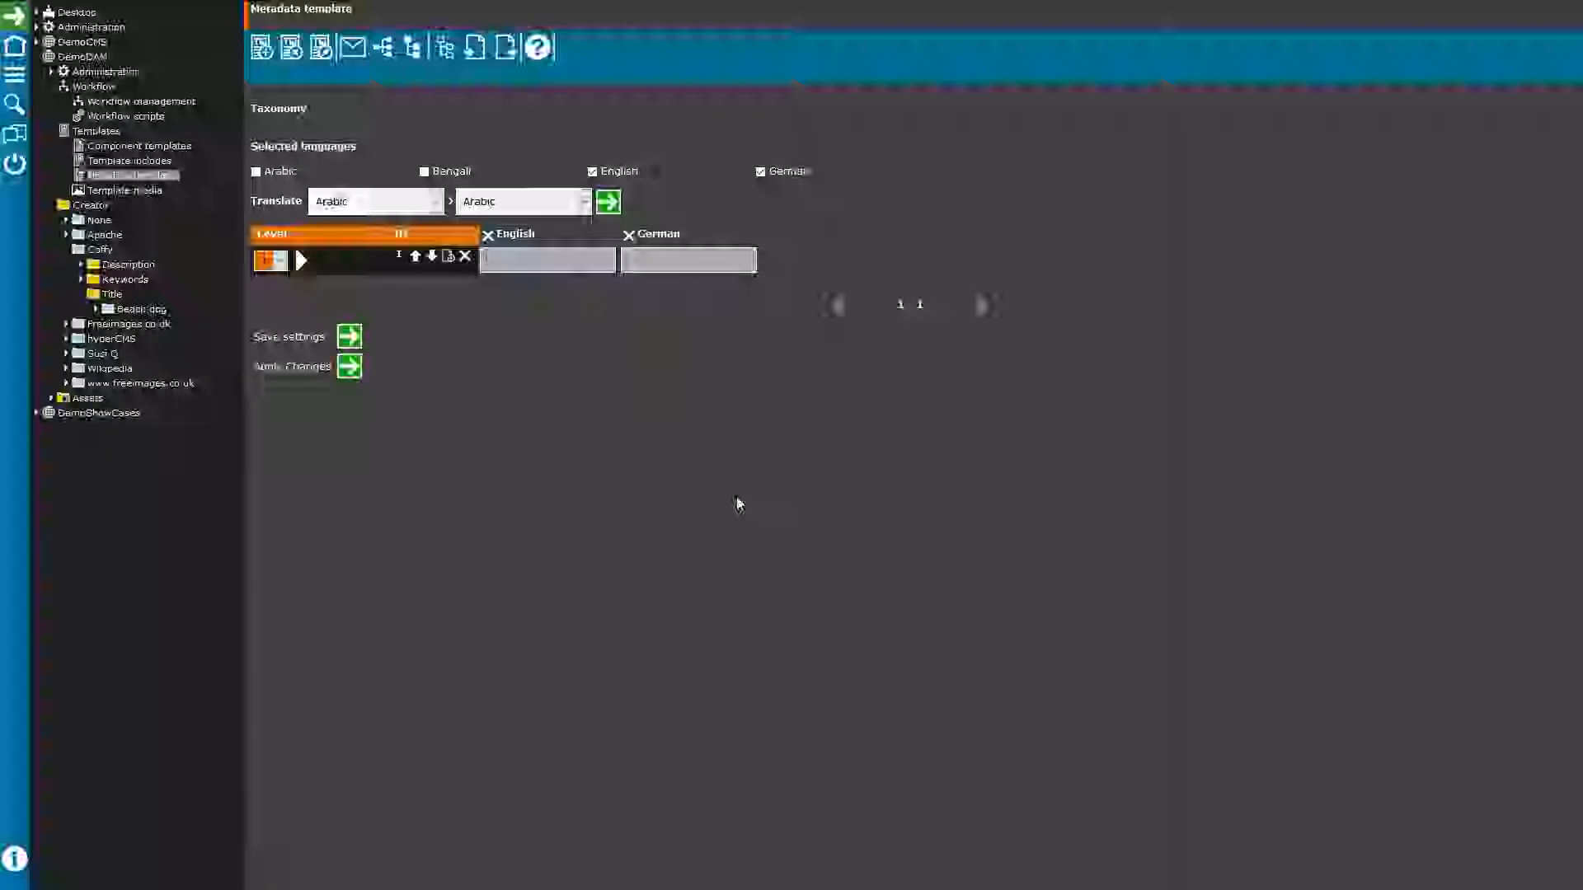
- Enter car as the English term of the first taxonomy entry and translate it from English to German
type("car")
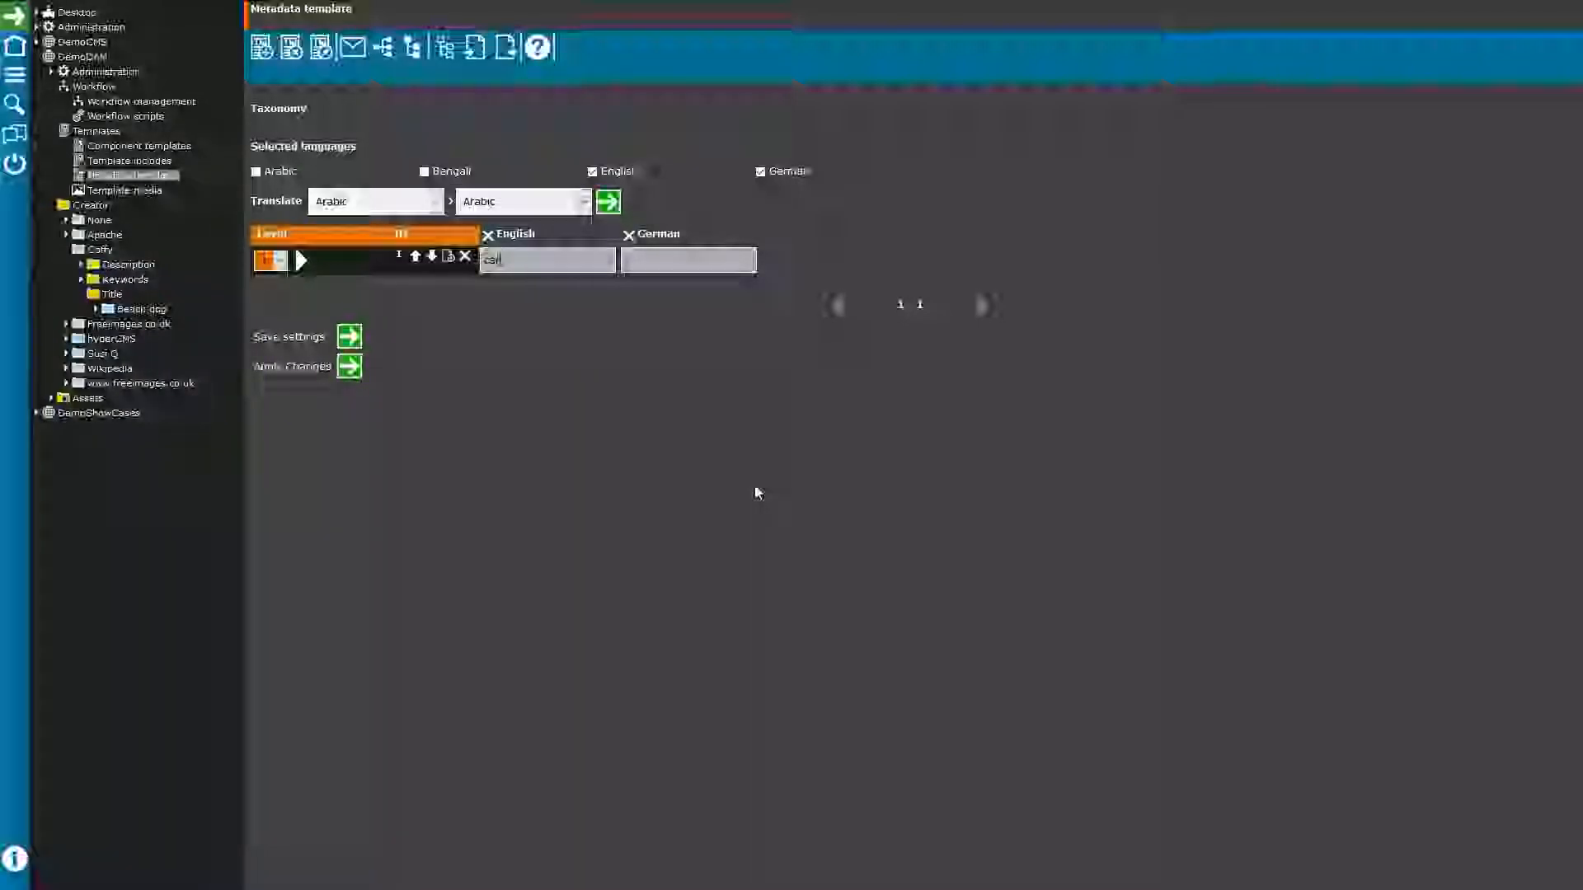
left_click(435, 201)
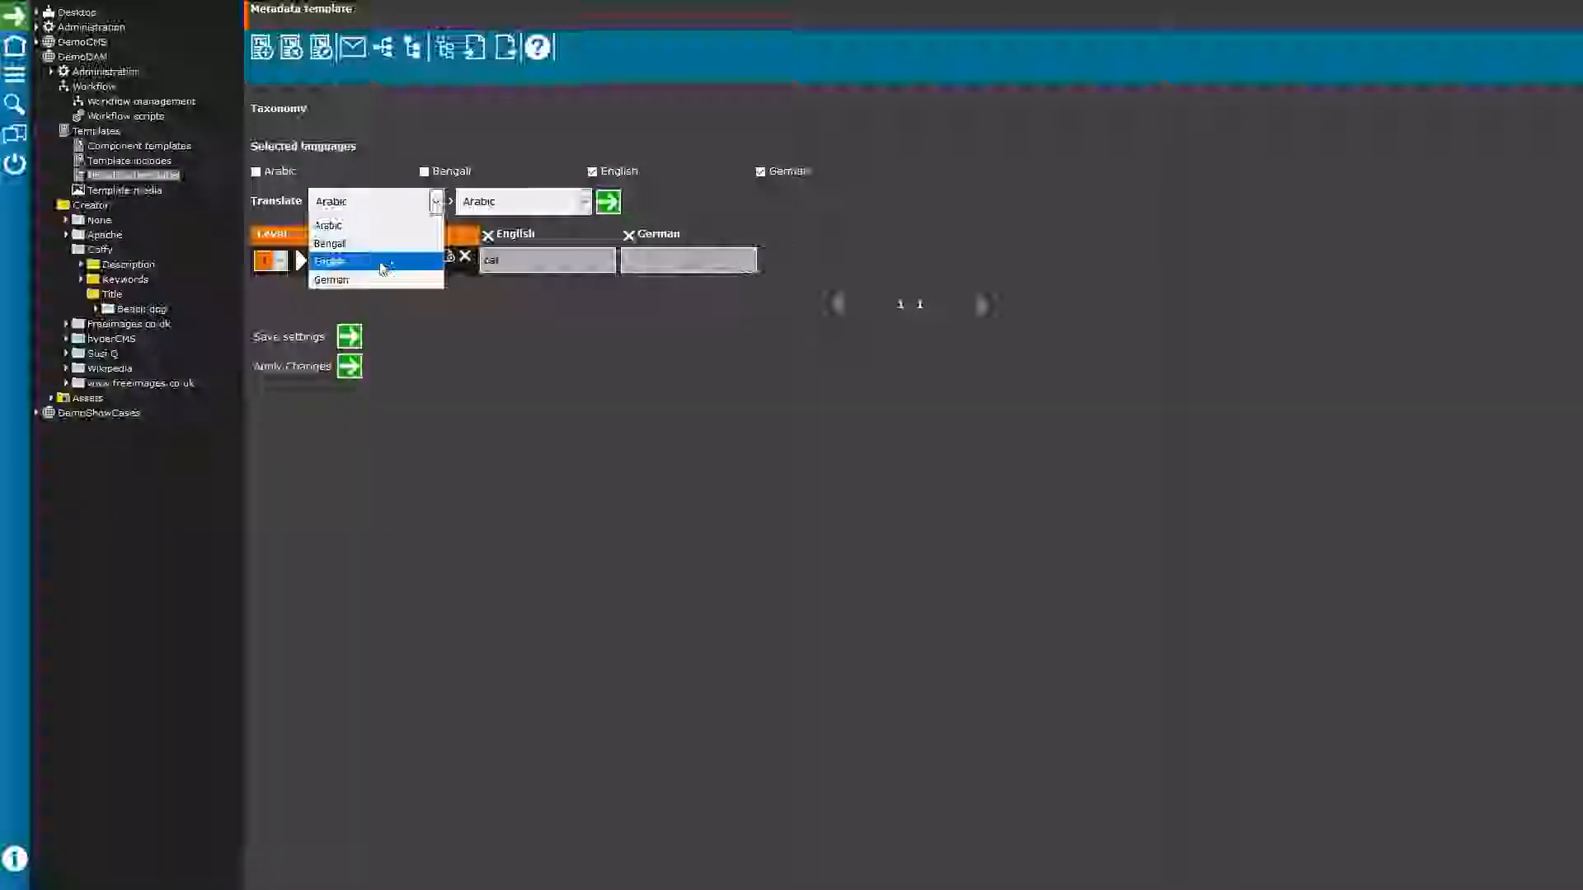
left_click(388, 258)
left_click(583, 201)
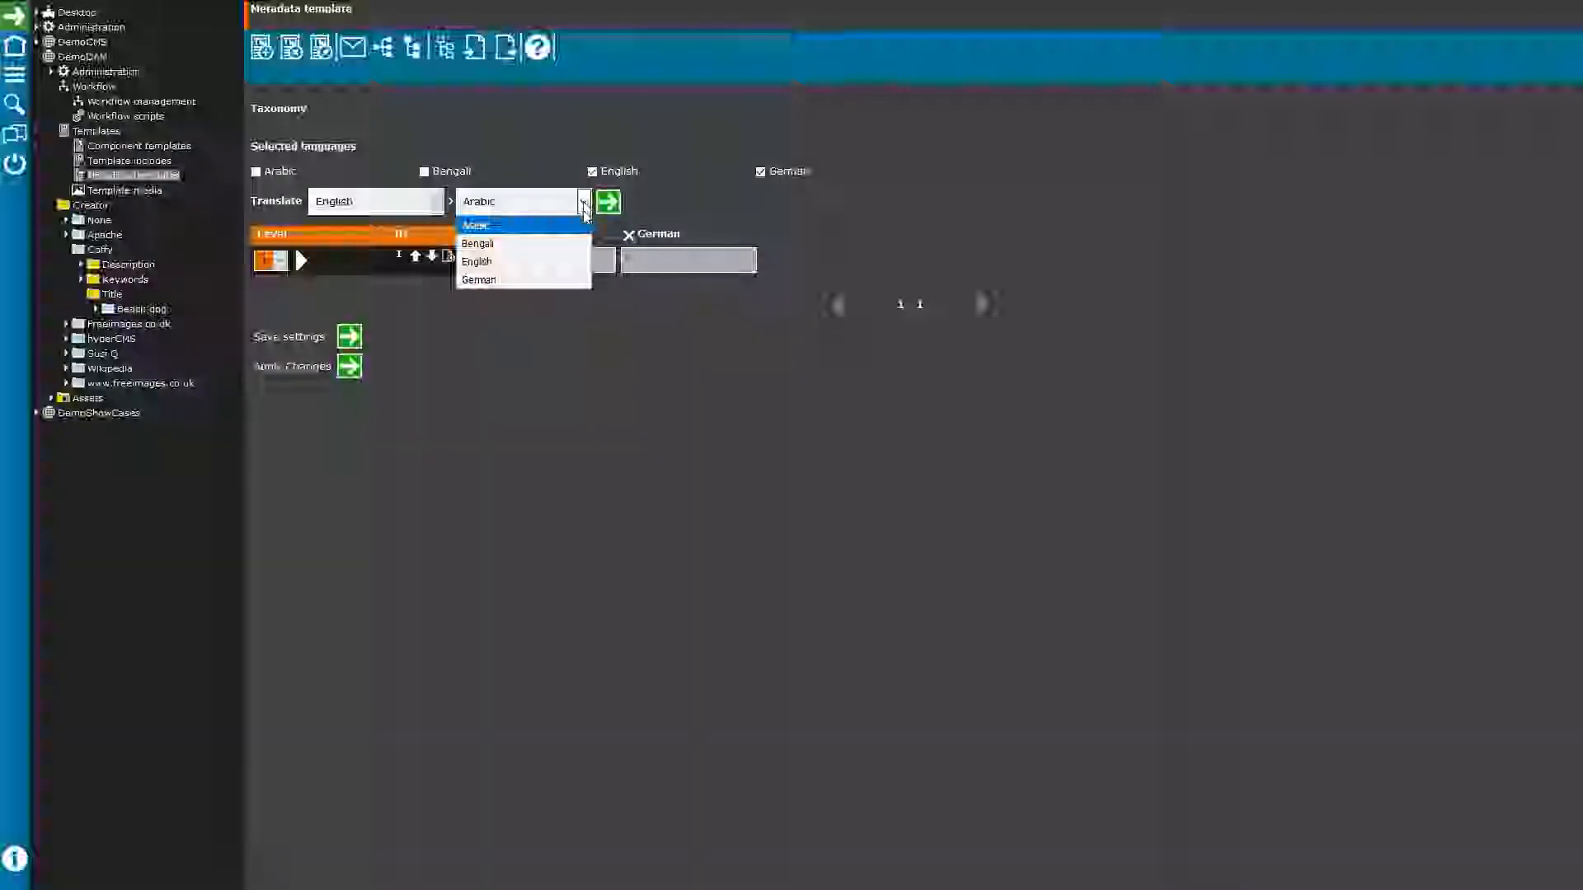
left_click(486, 282)
left_click(608, 201)
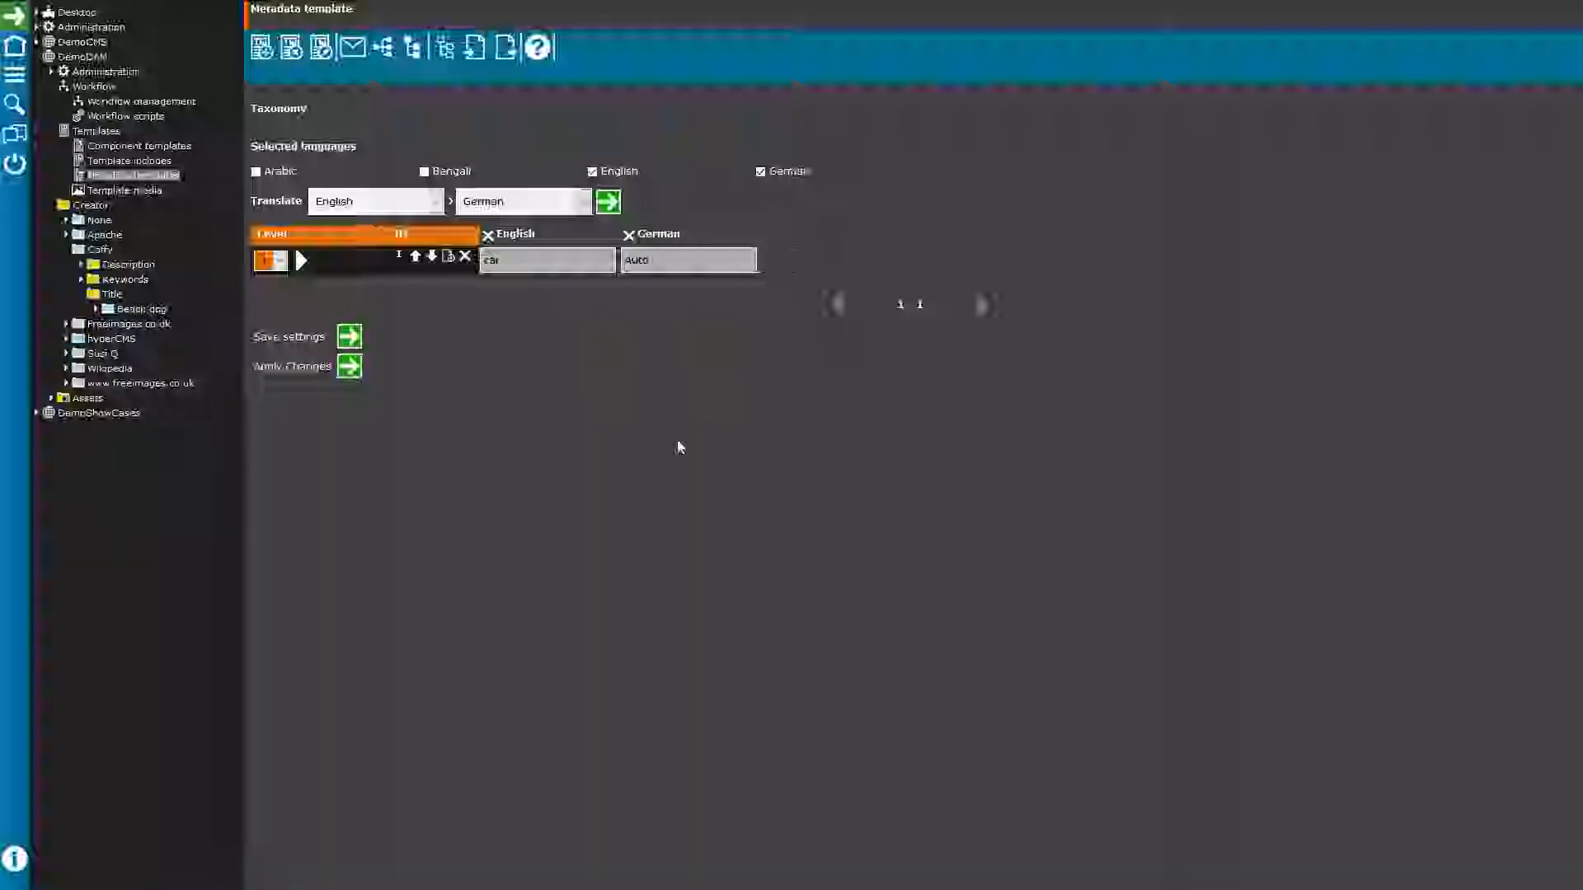
- Add two empty taxonomy entries below car and set both to level 2
left_click(449, 257)
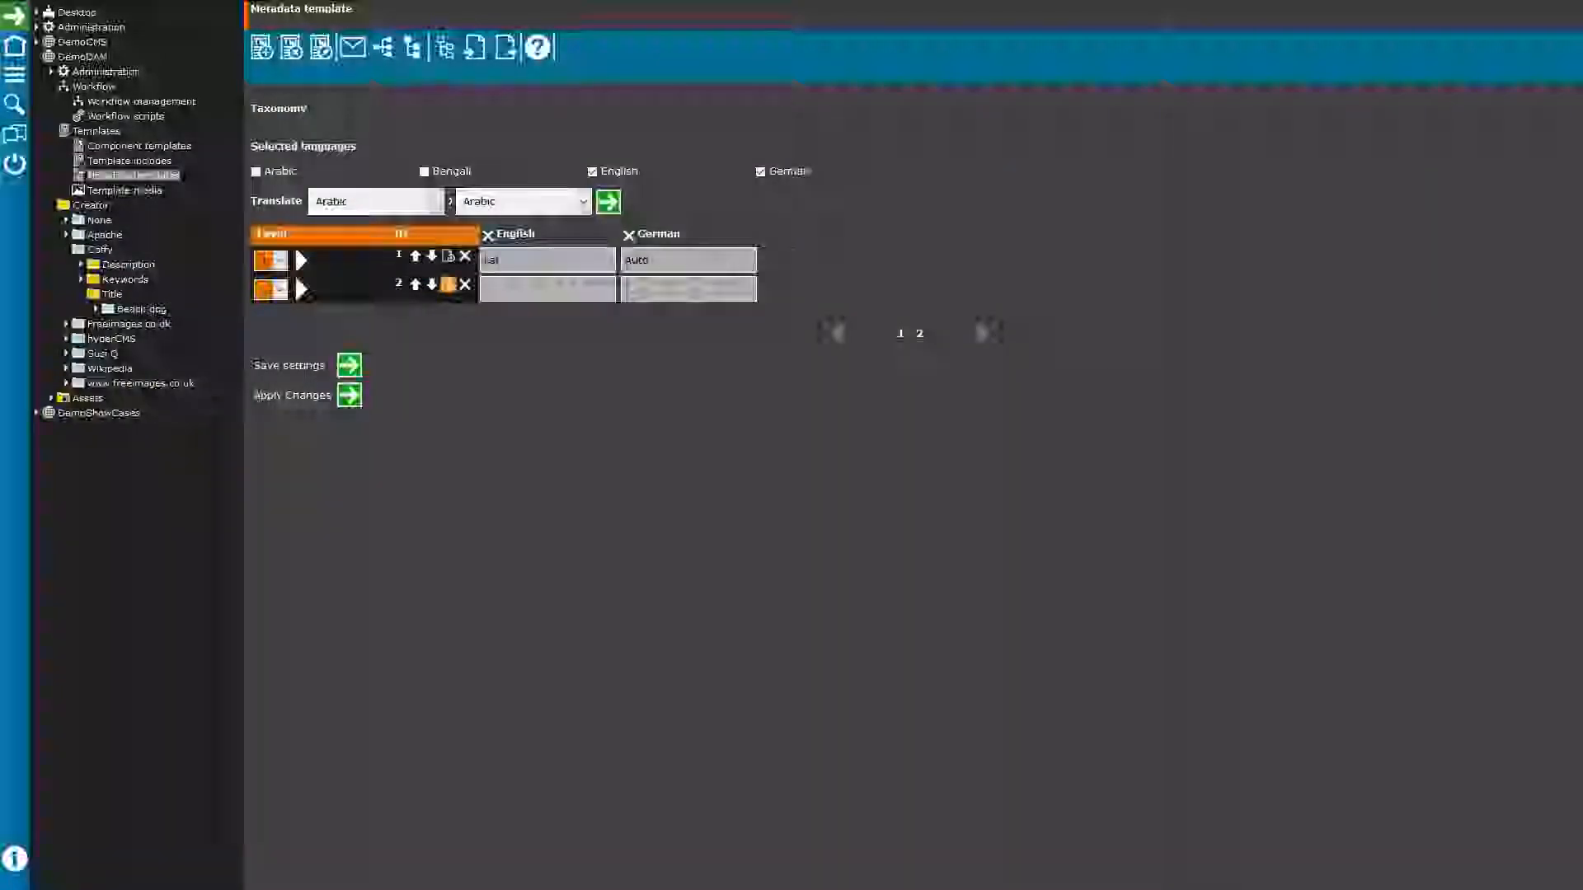
left_click(447, 285)
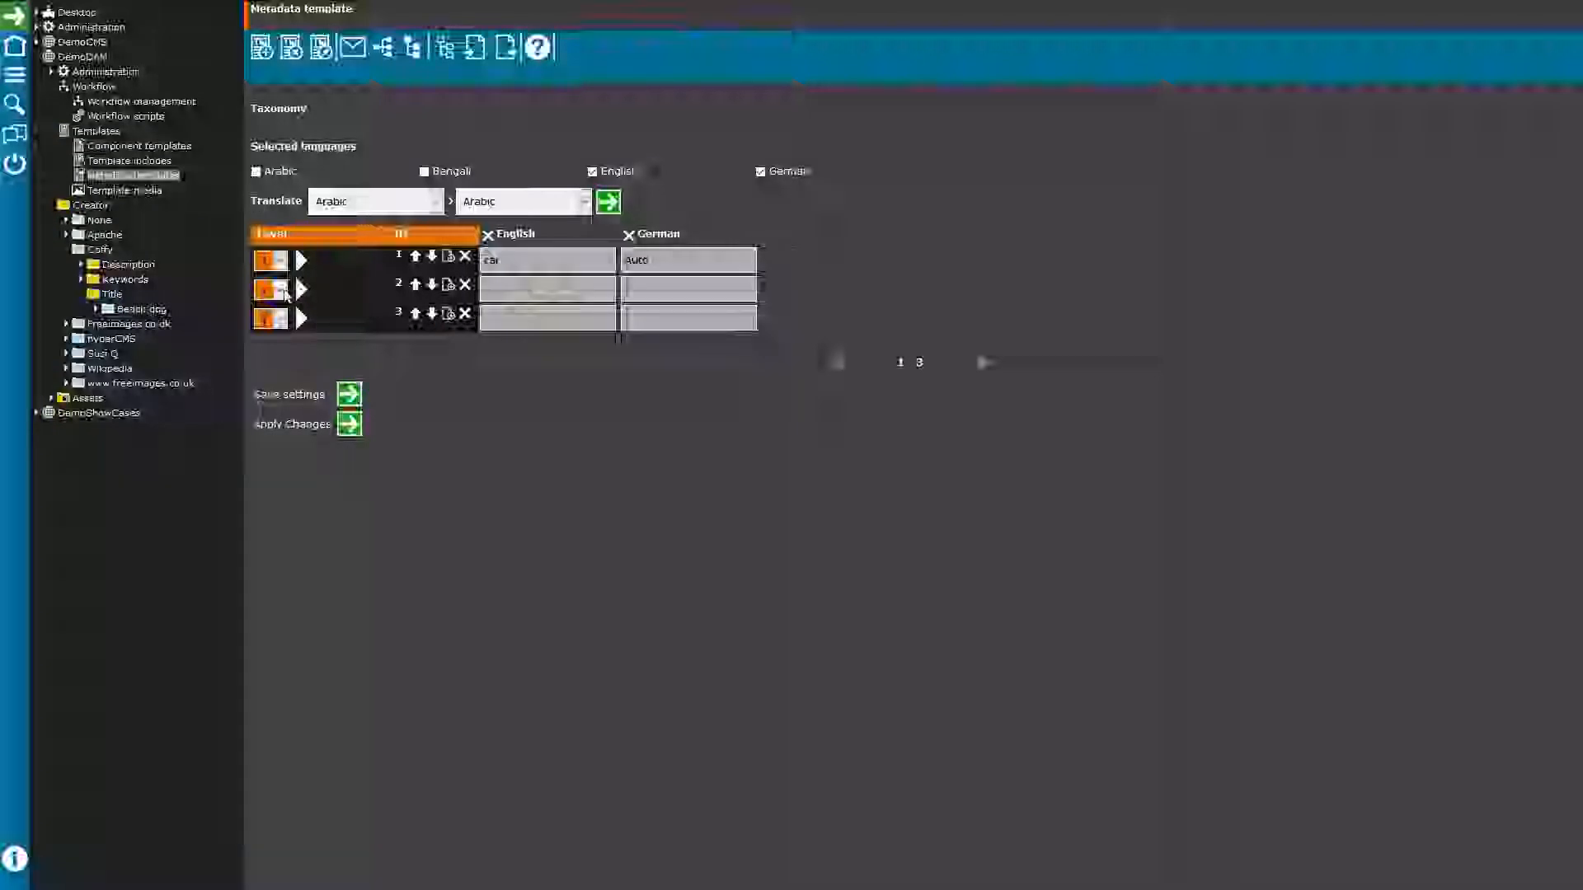
left_click(272, 289)
left_click(276, 334)
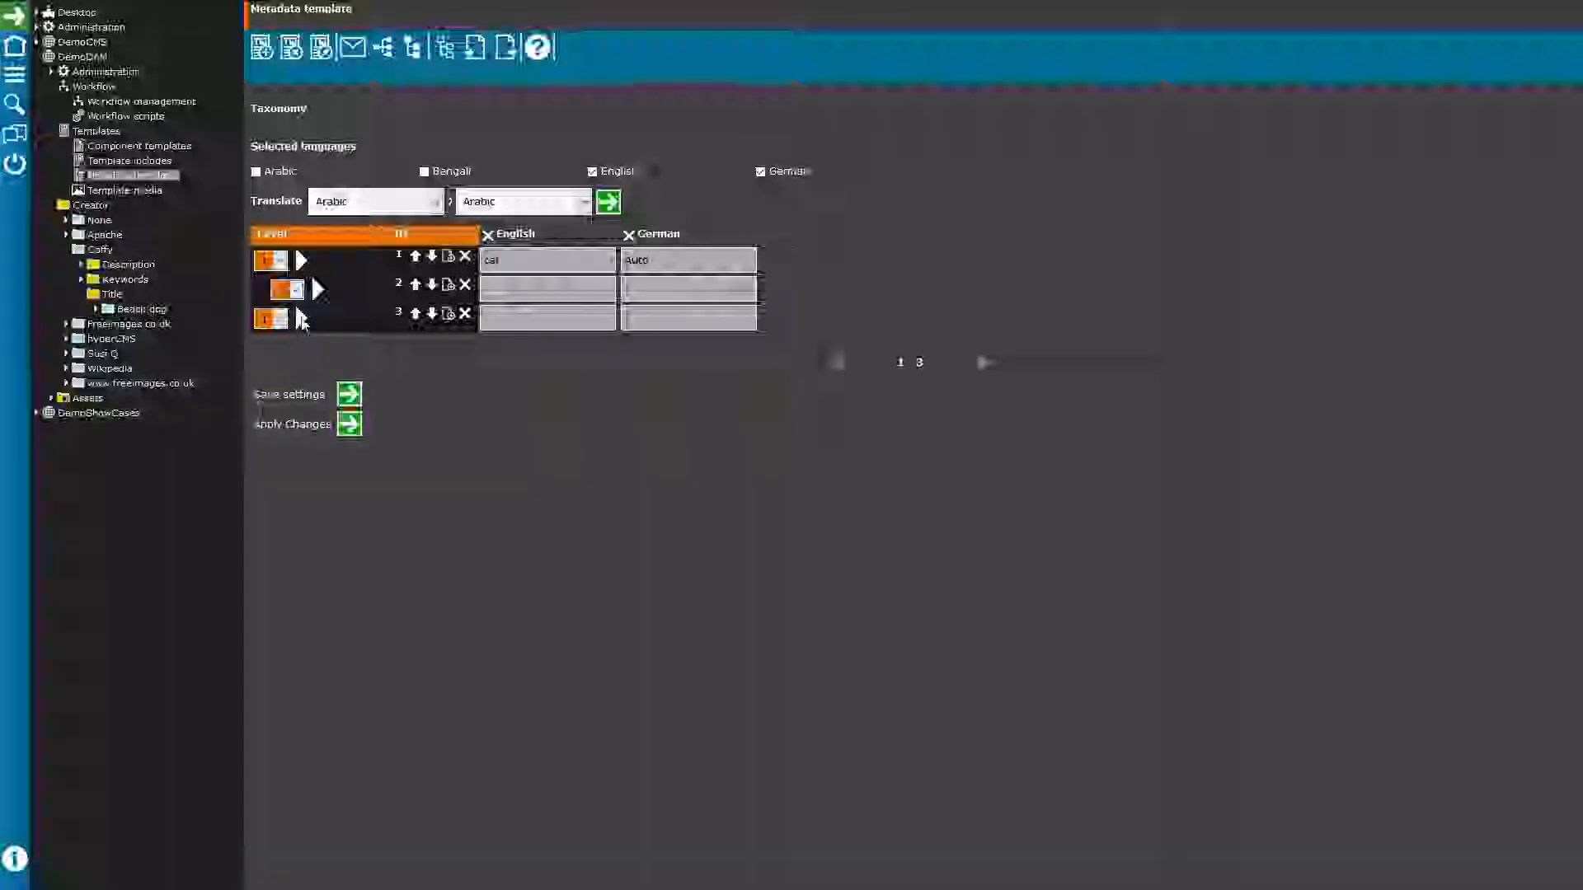
left_click(272, 319)
left_click(280, 361)
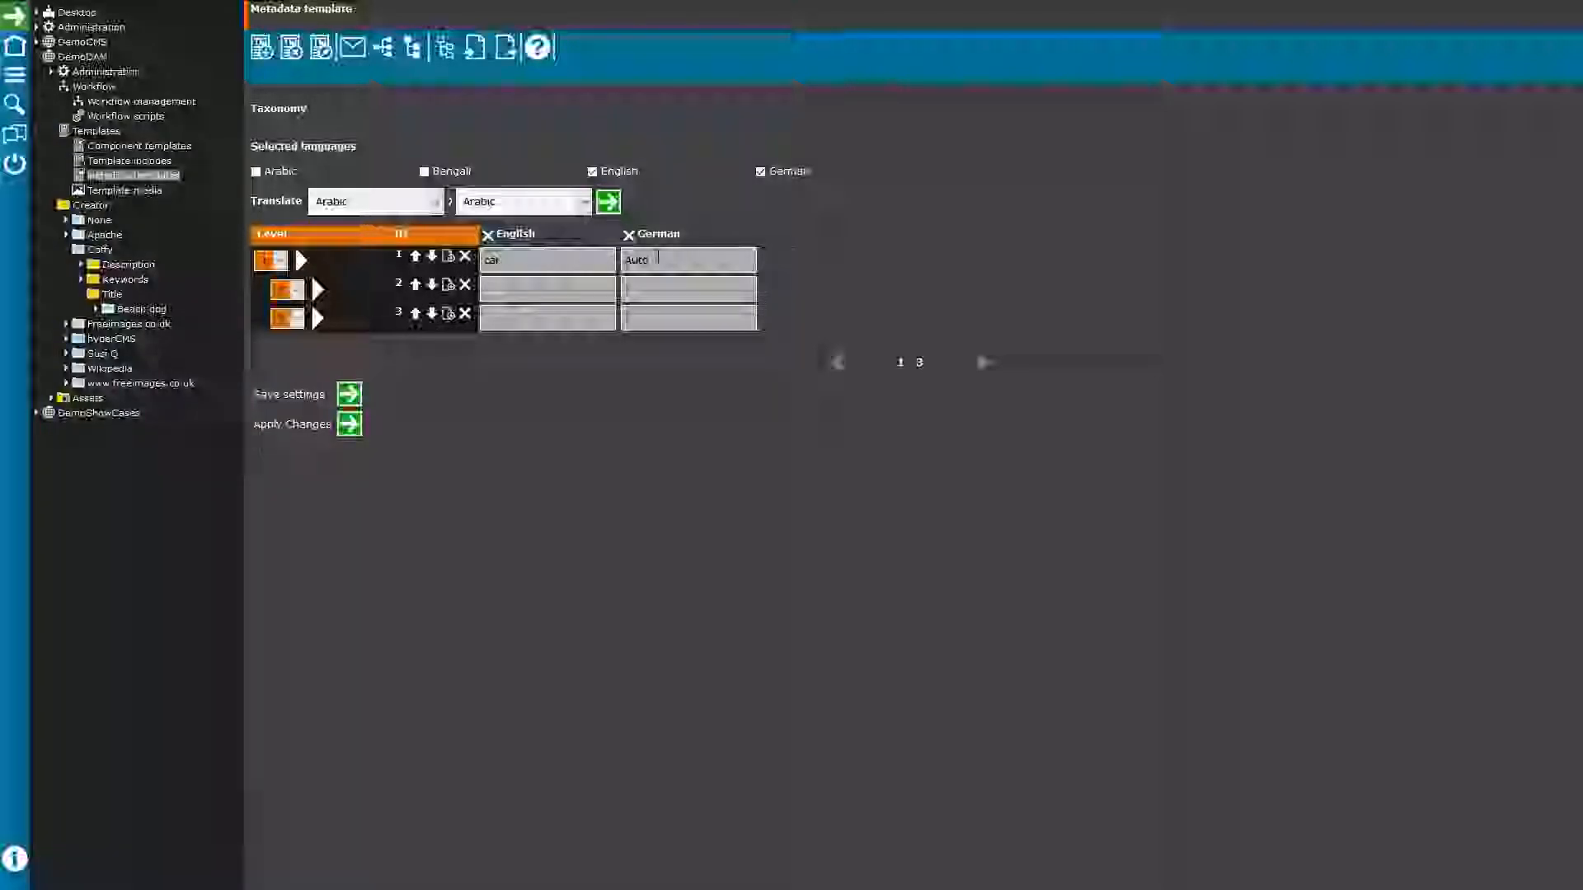
- Collapse the Workflow, Templates and Creator branches of DemoDAM and expand Assets down to the Marketing subfolders
left_click(54, 86)
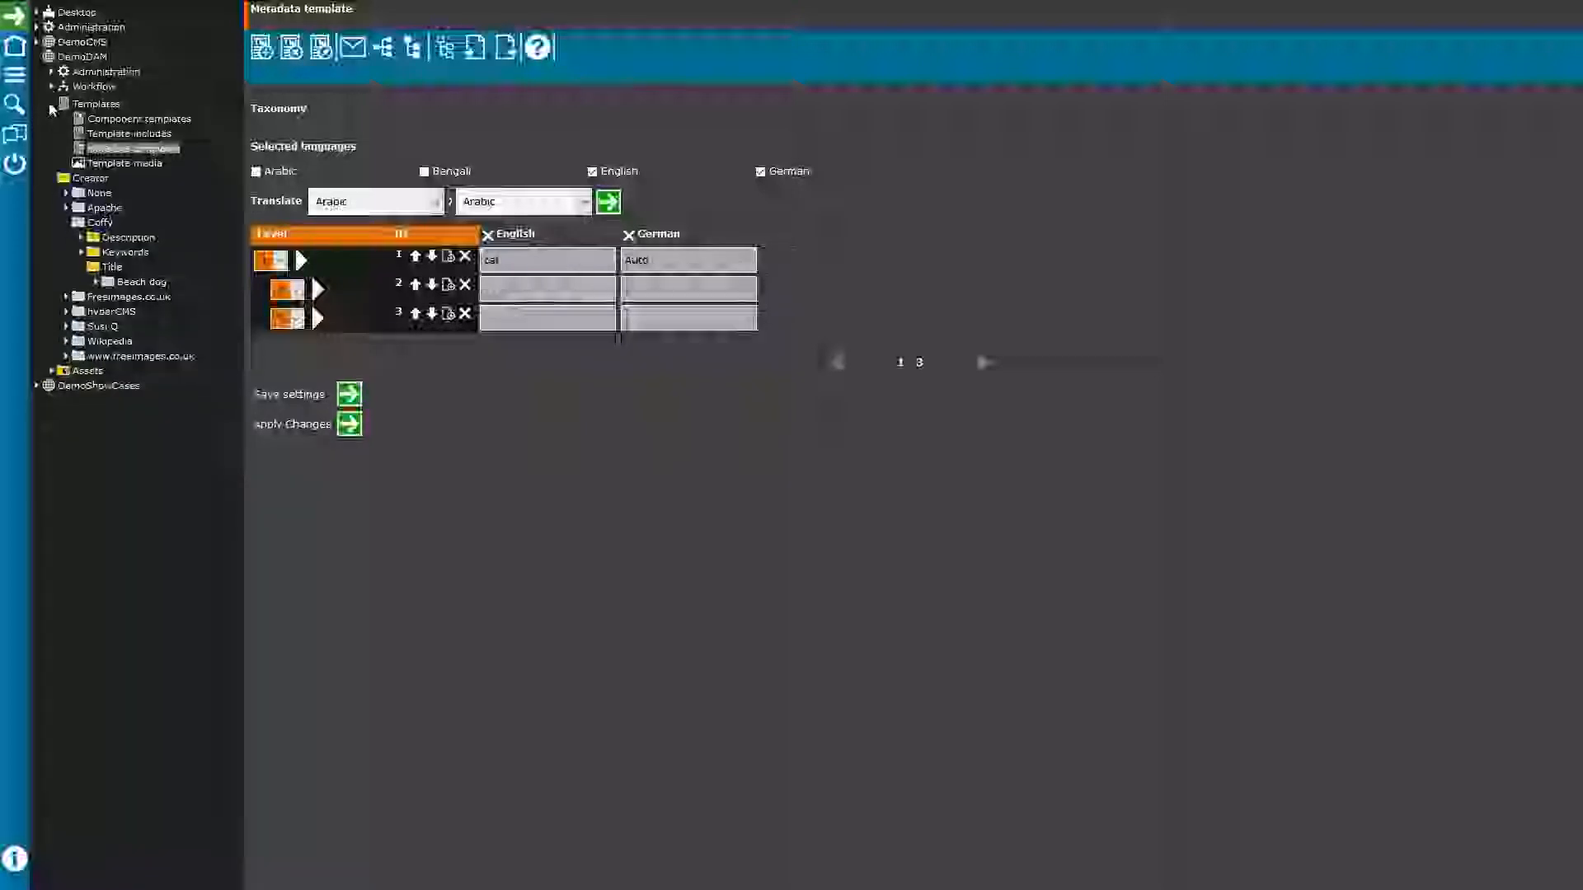
left_click(52, 101)
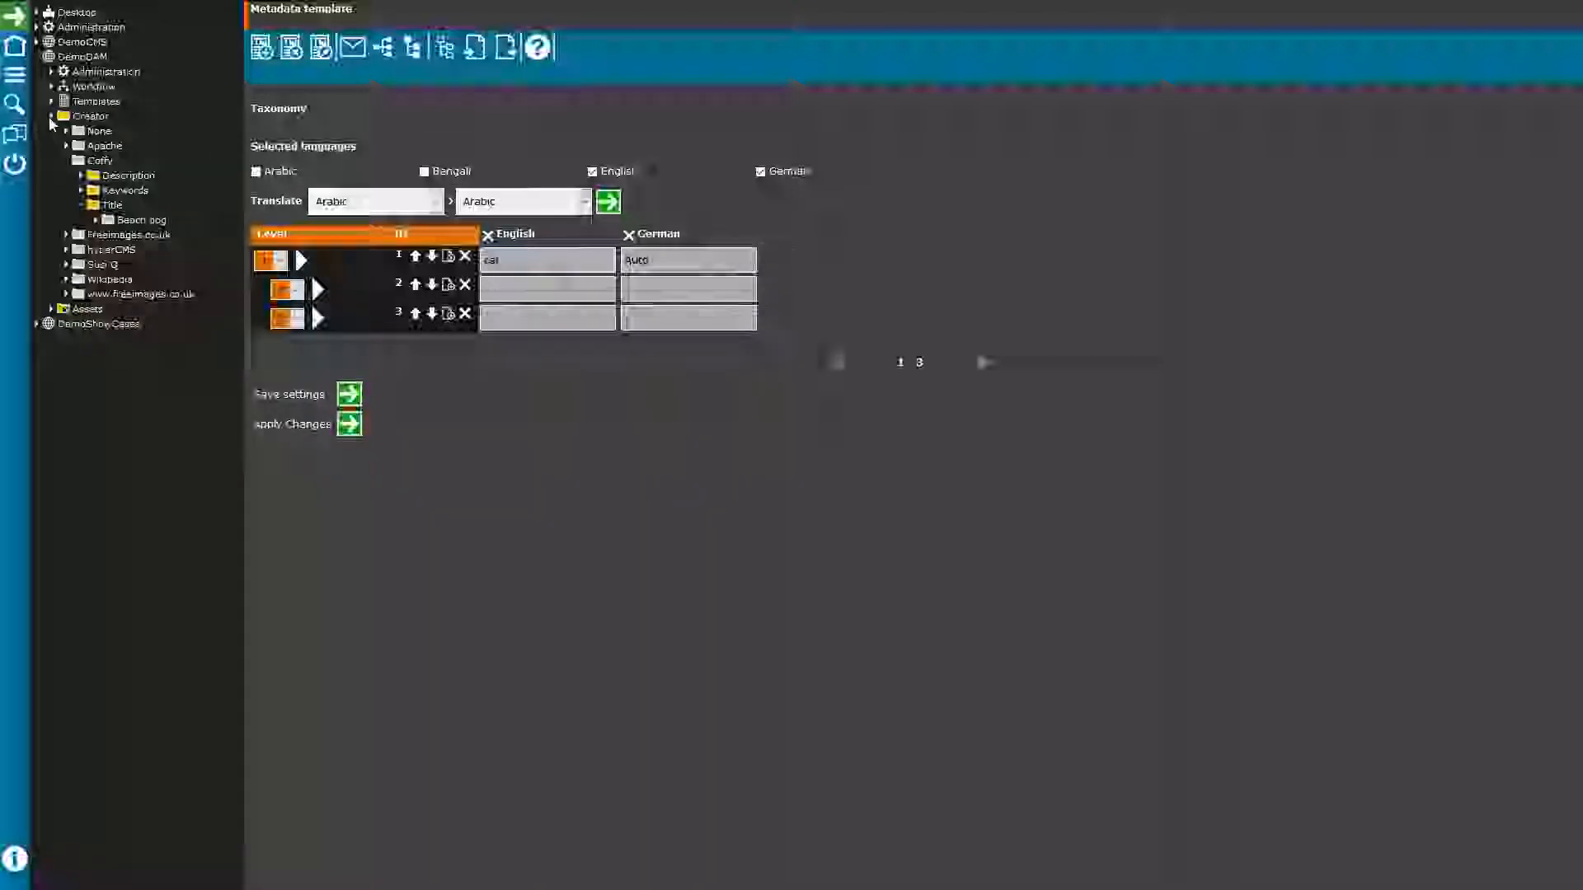
left_click(51, 117)
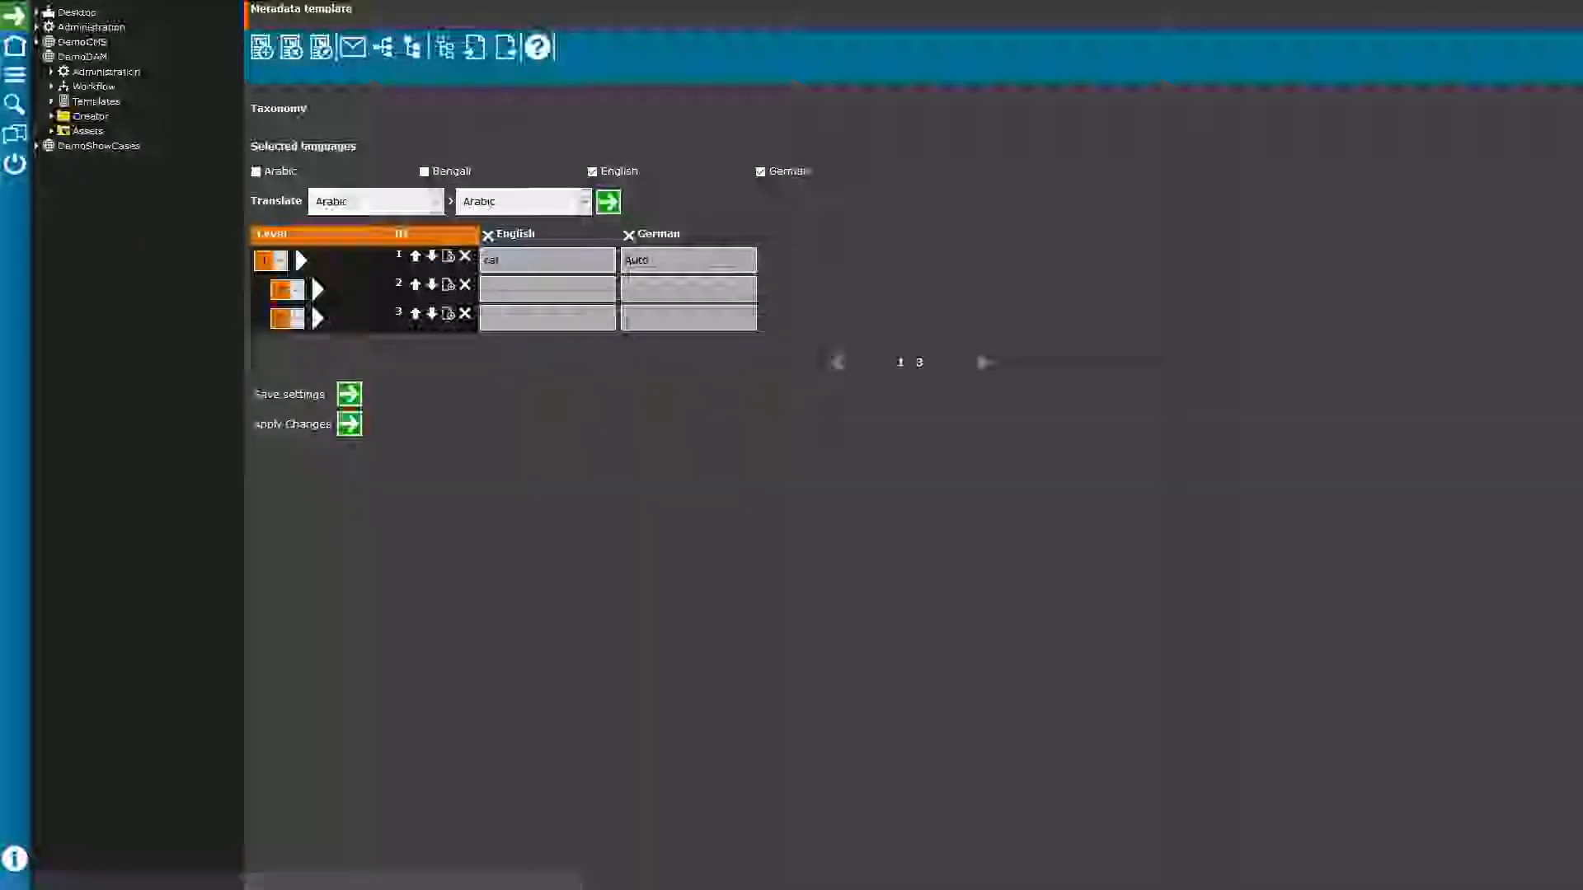
left_click(51, 132)
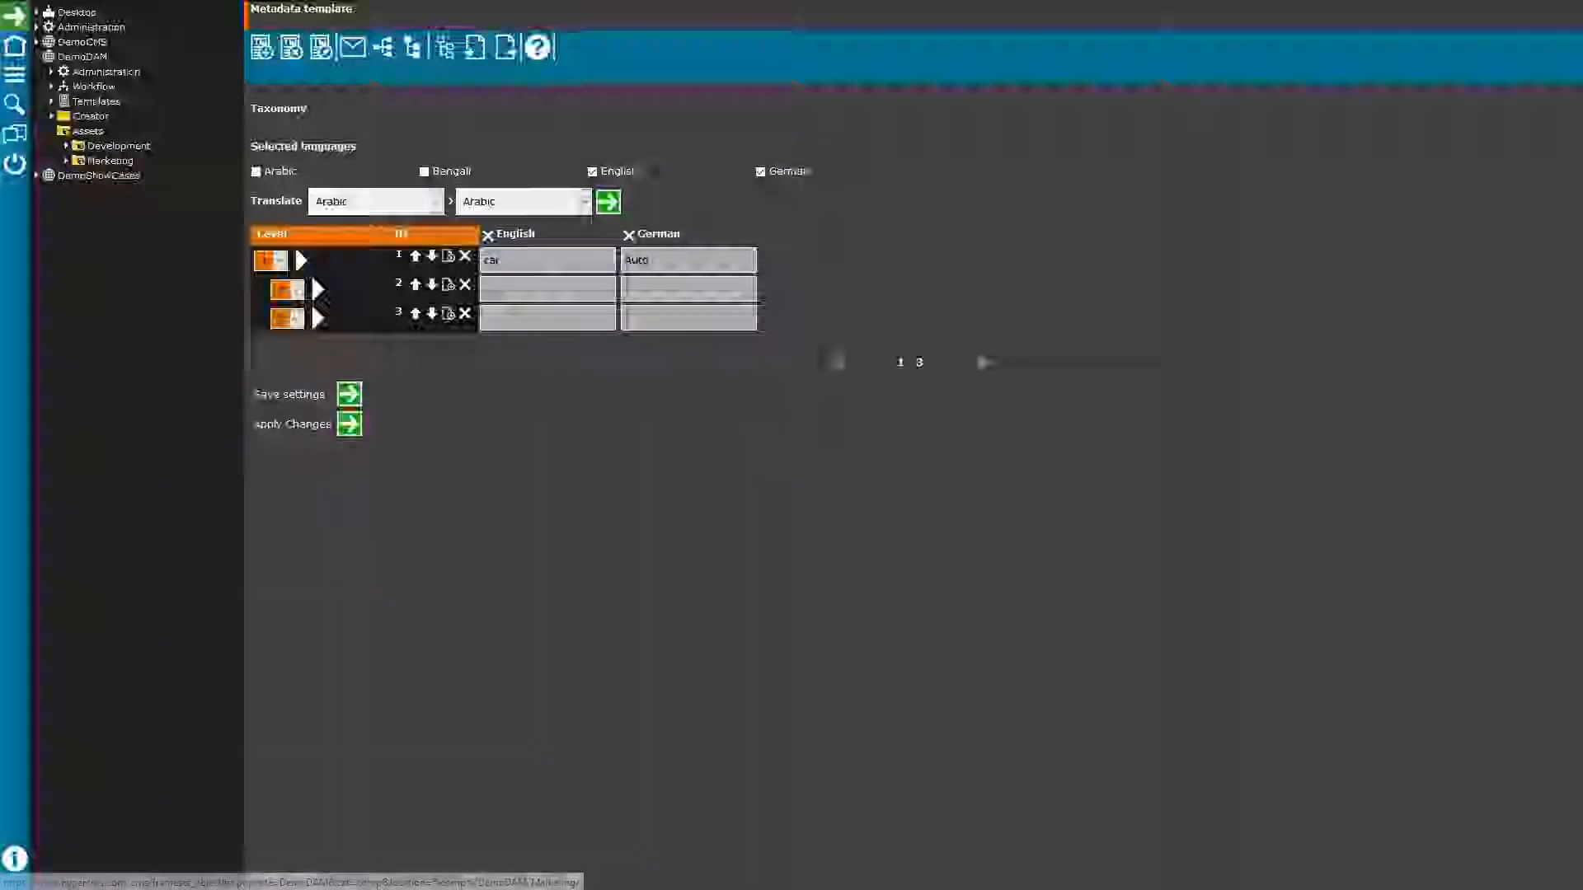
left_click(66, 162)
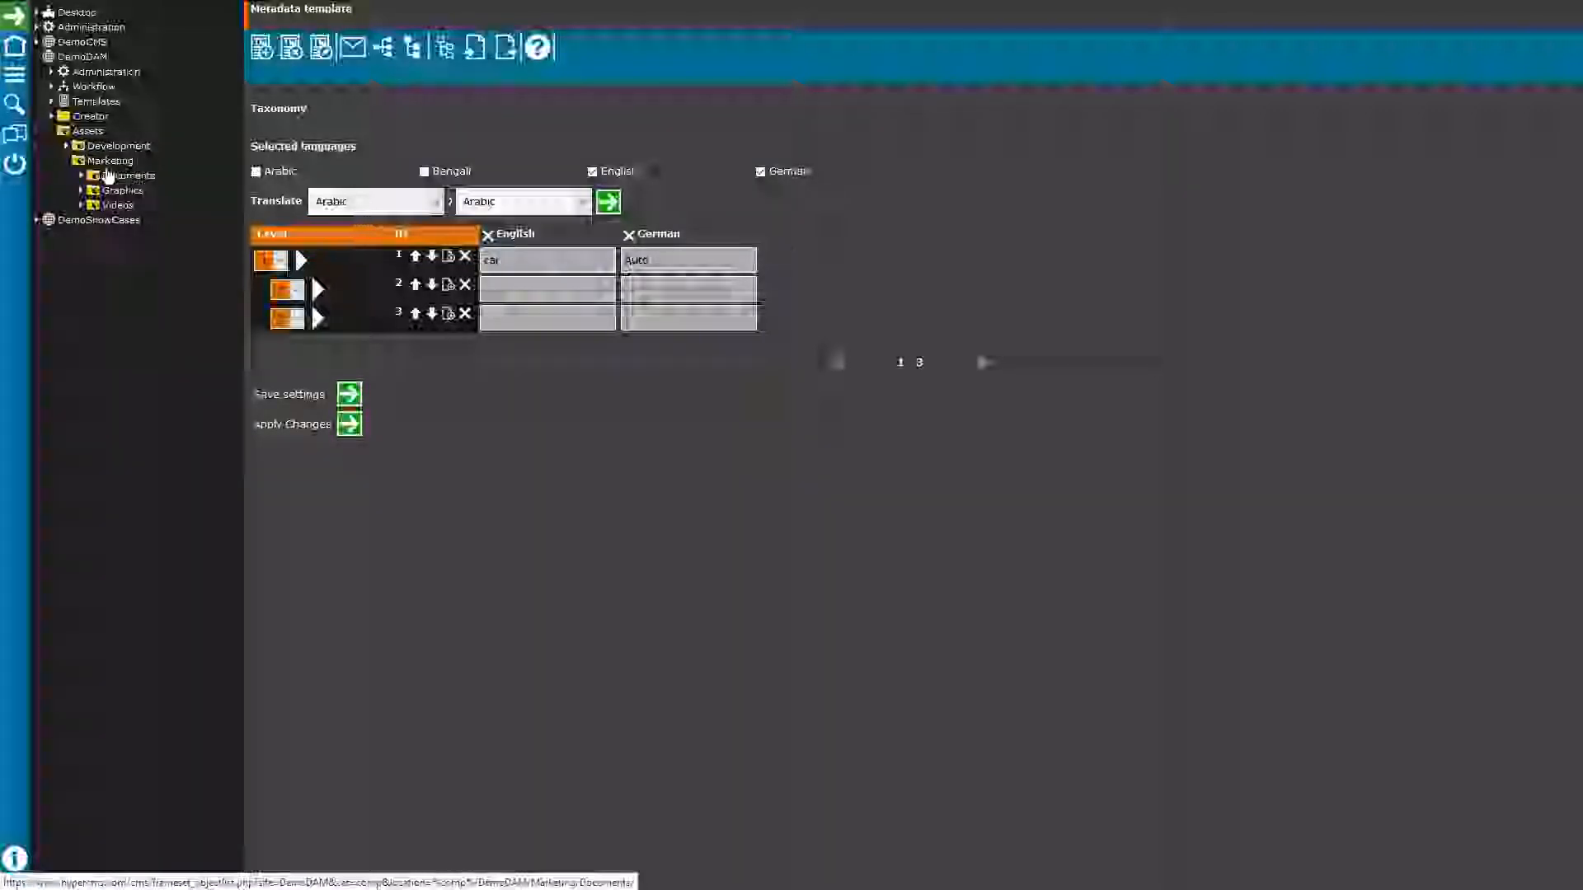
- View the Documents folder under Marketing, open the Graphics folder and display its assets as thumbnails
left_click(113, 176)
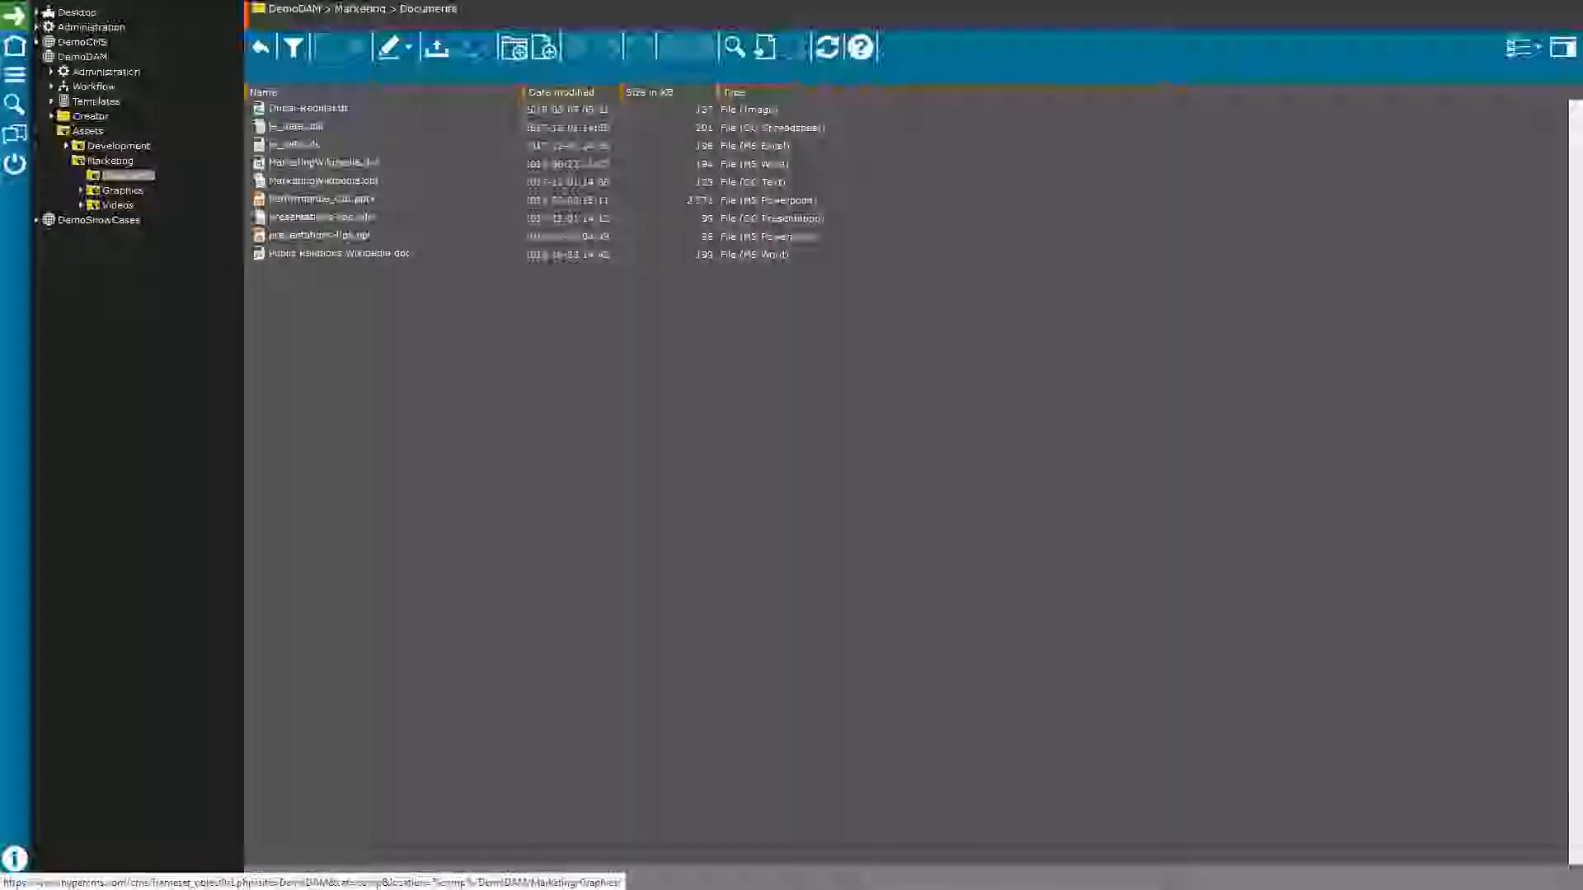
left_click(122, 191)
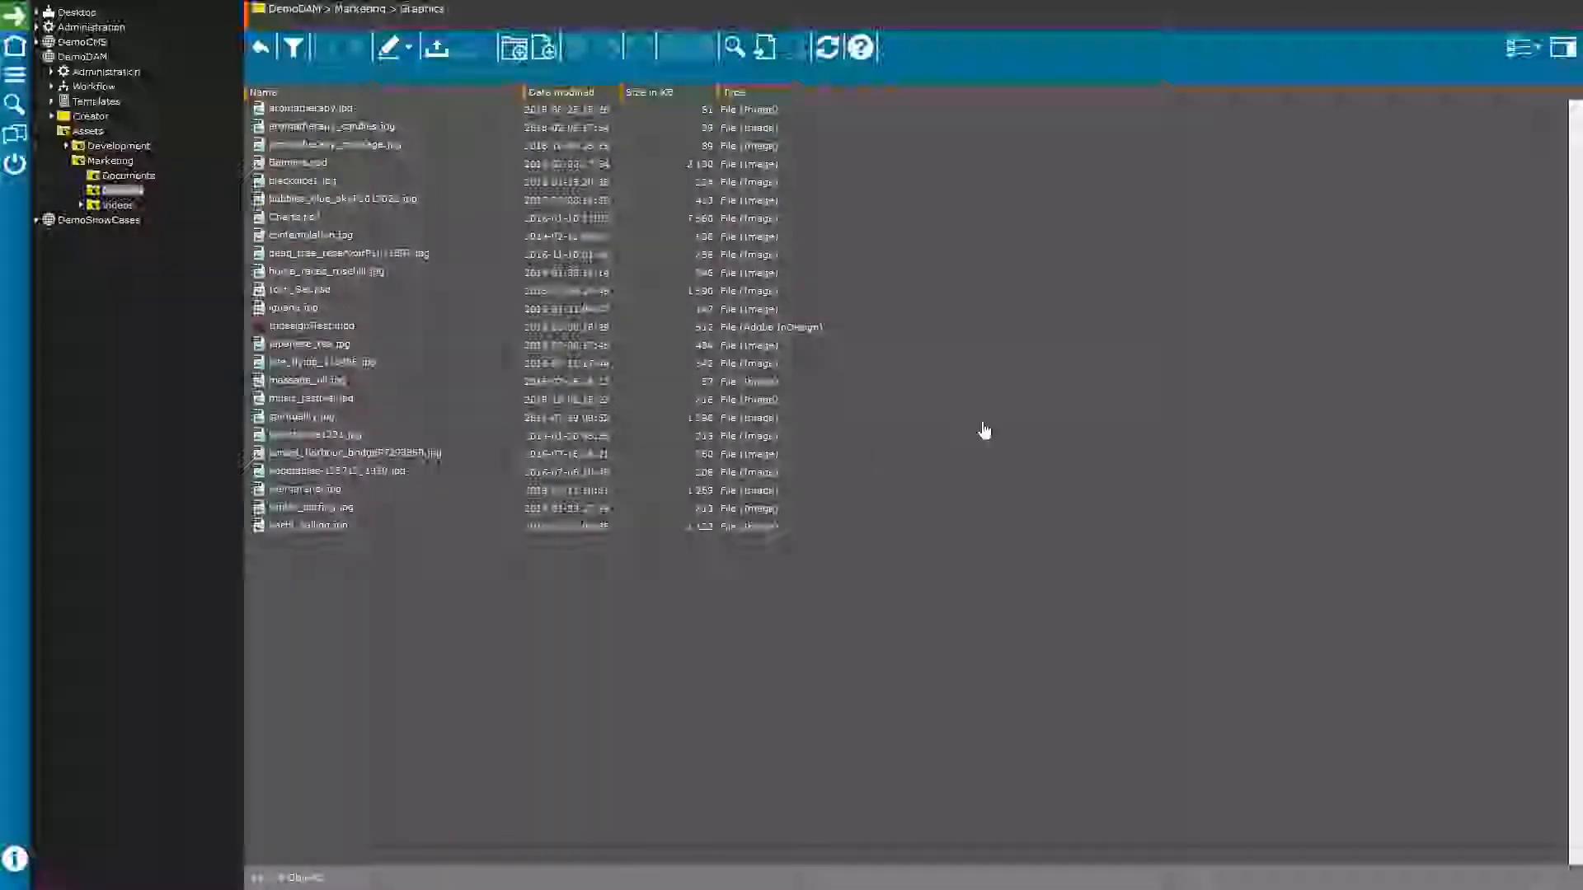
left_click(1523, 47)
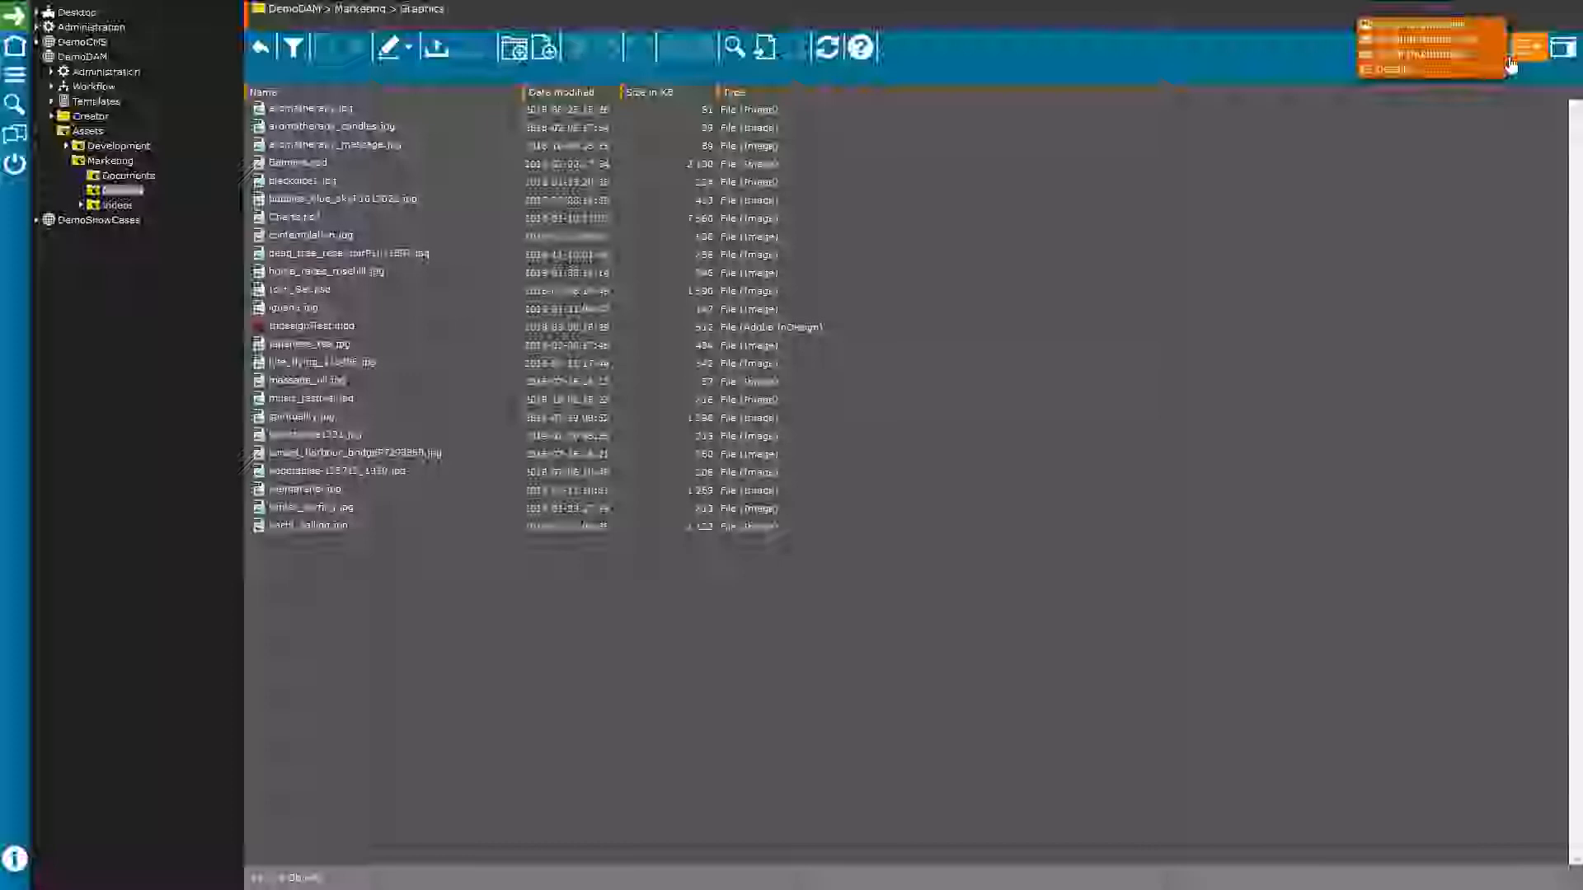
left_click(1422, 53)
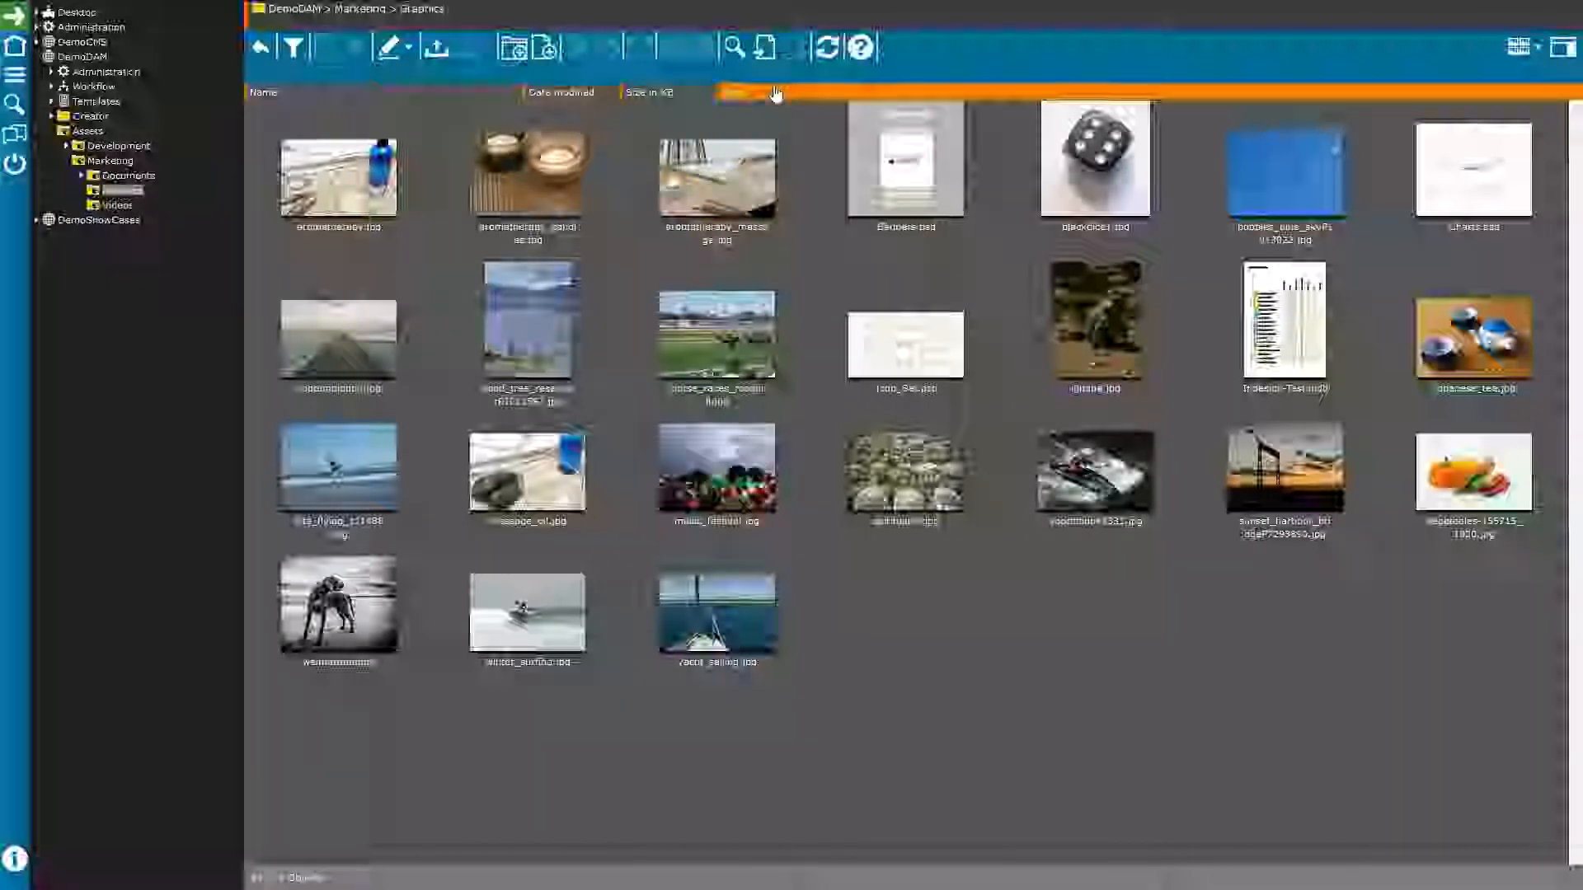
- Sort the Graphics assets by size in both directions, once as thumbnails and again in the detailed list
left_click(683, 96)
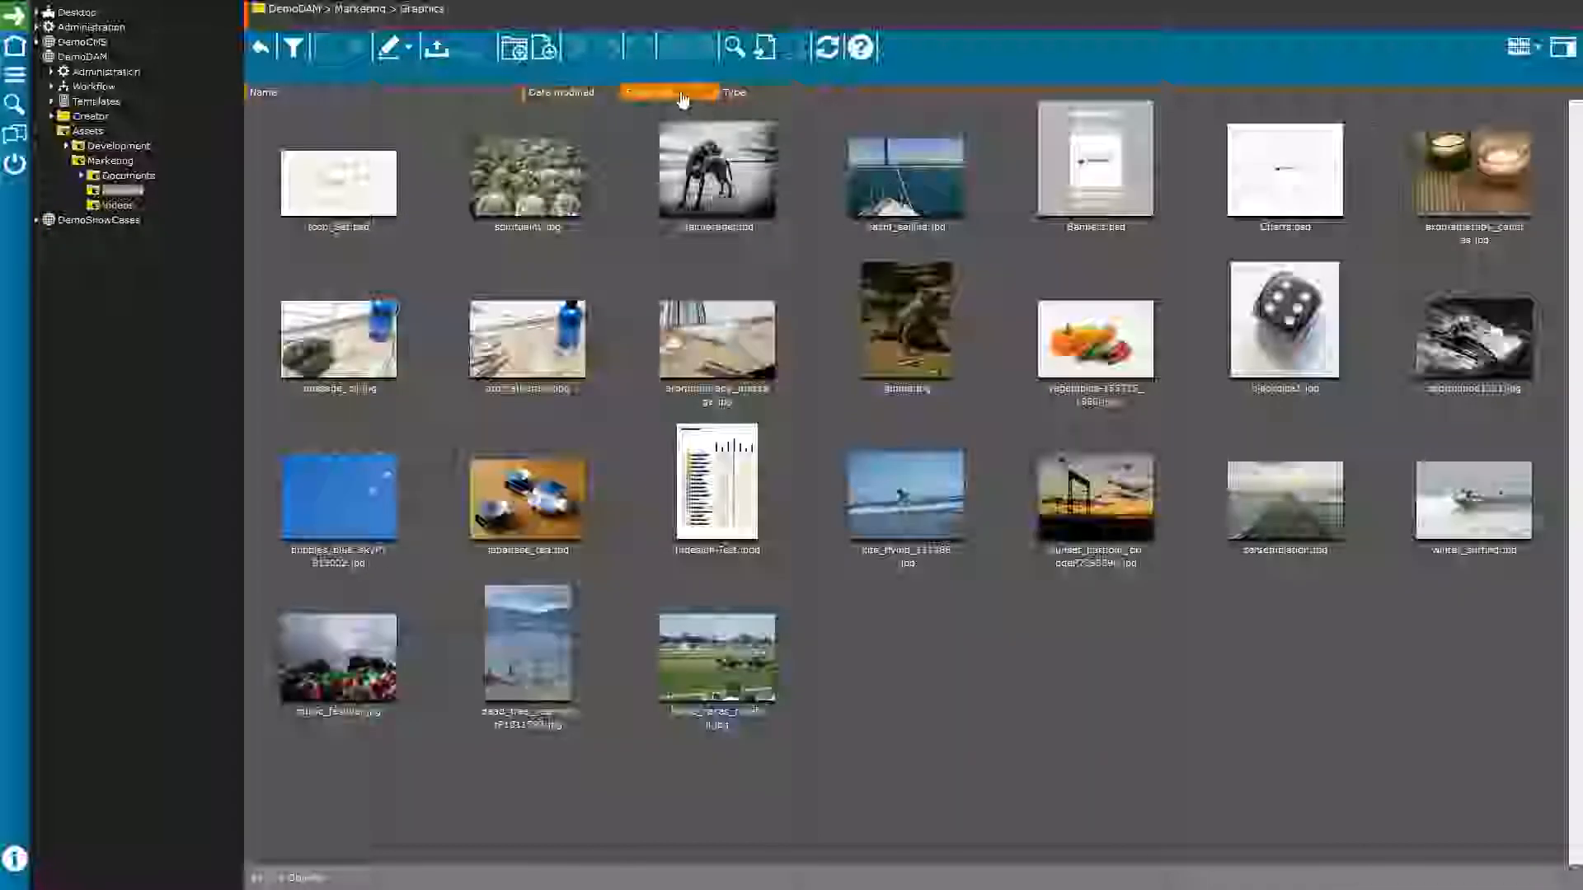
left_click(683, 96)
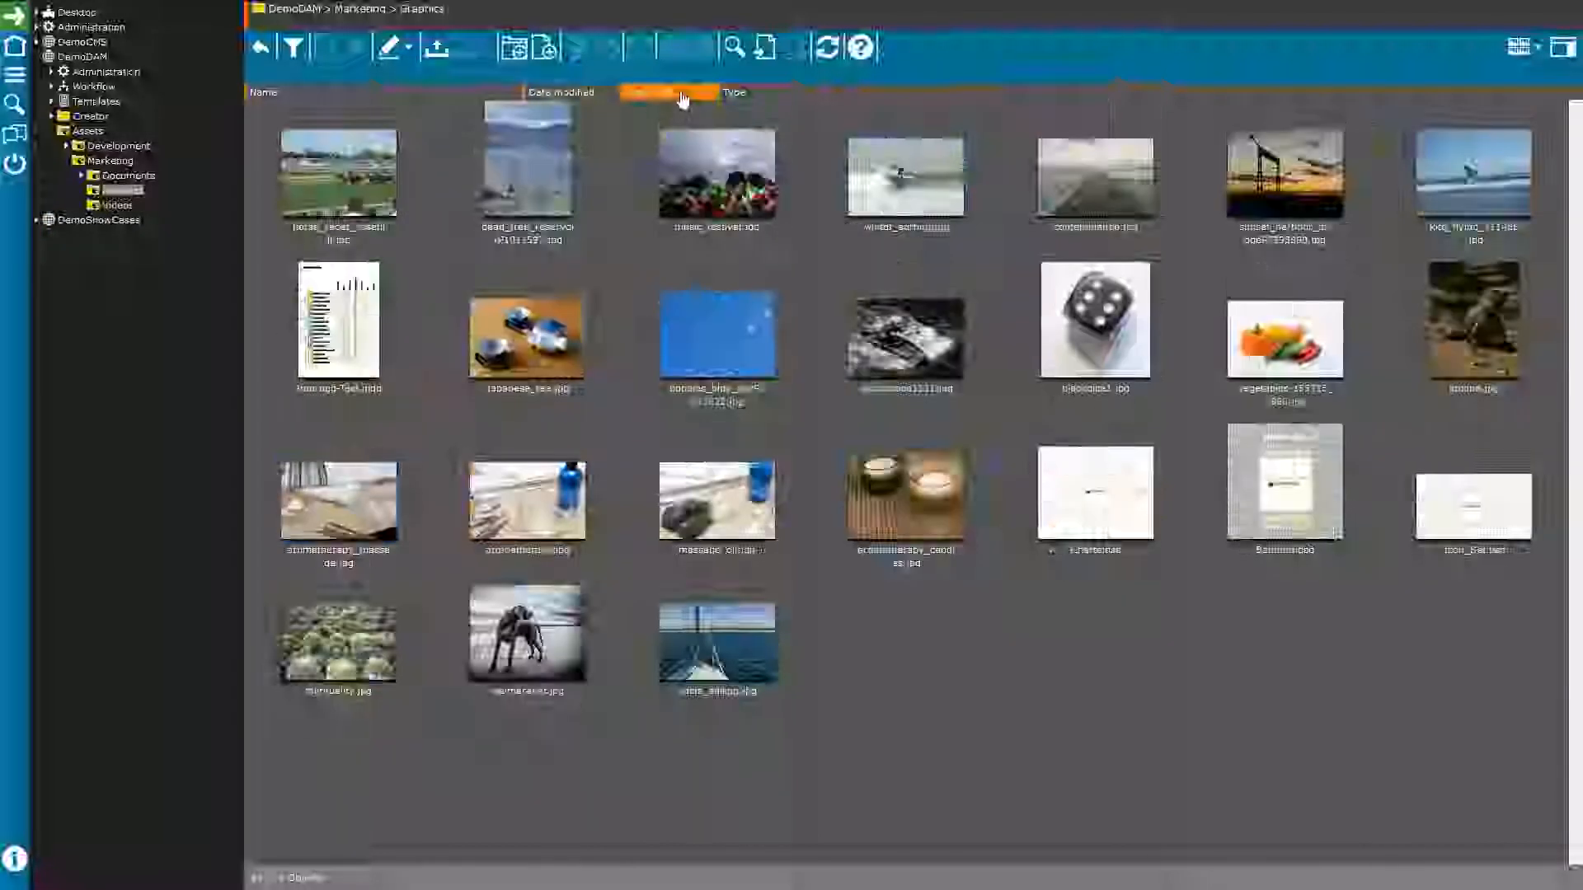
left_click(1518, 62)
left_click(1411, 79)
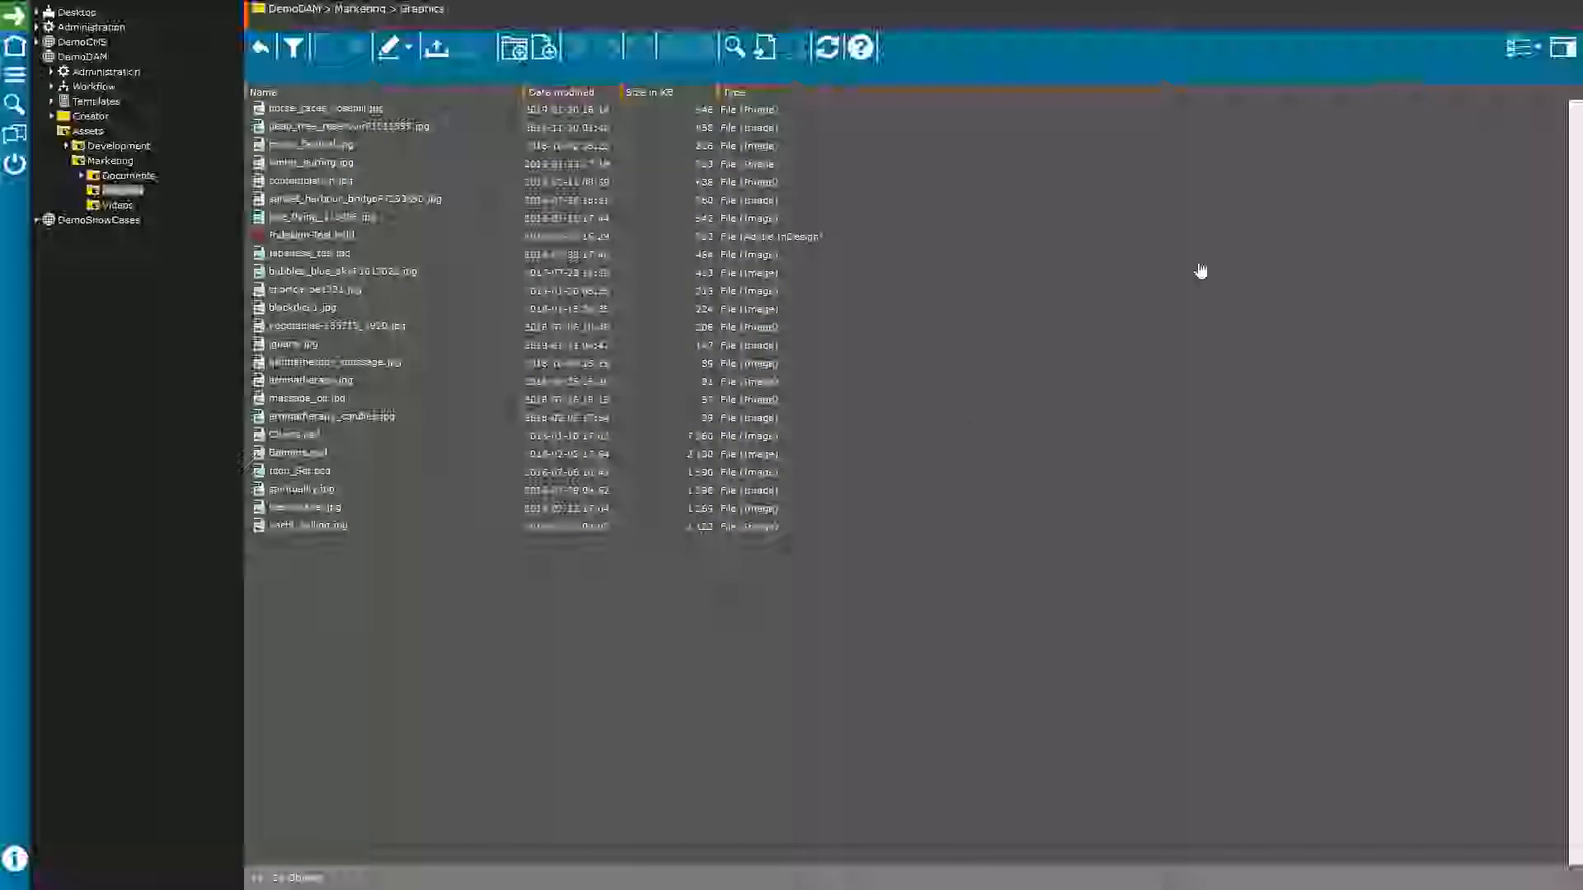
left_click(653, 94)
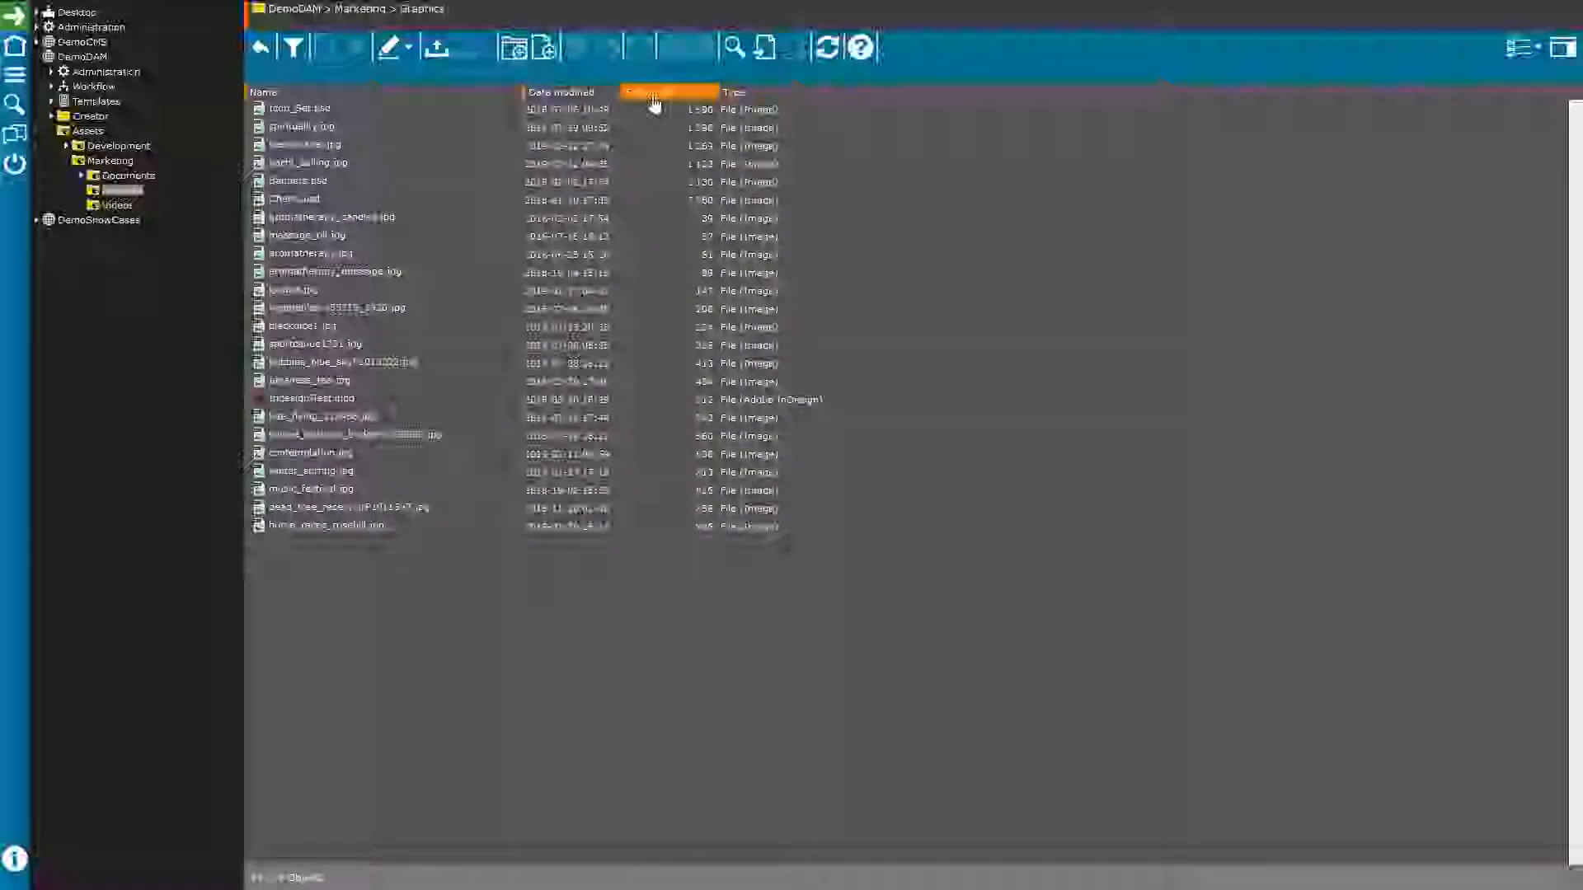
left_click(654, 95)
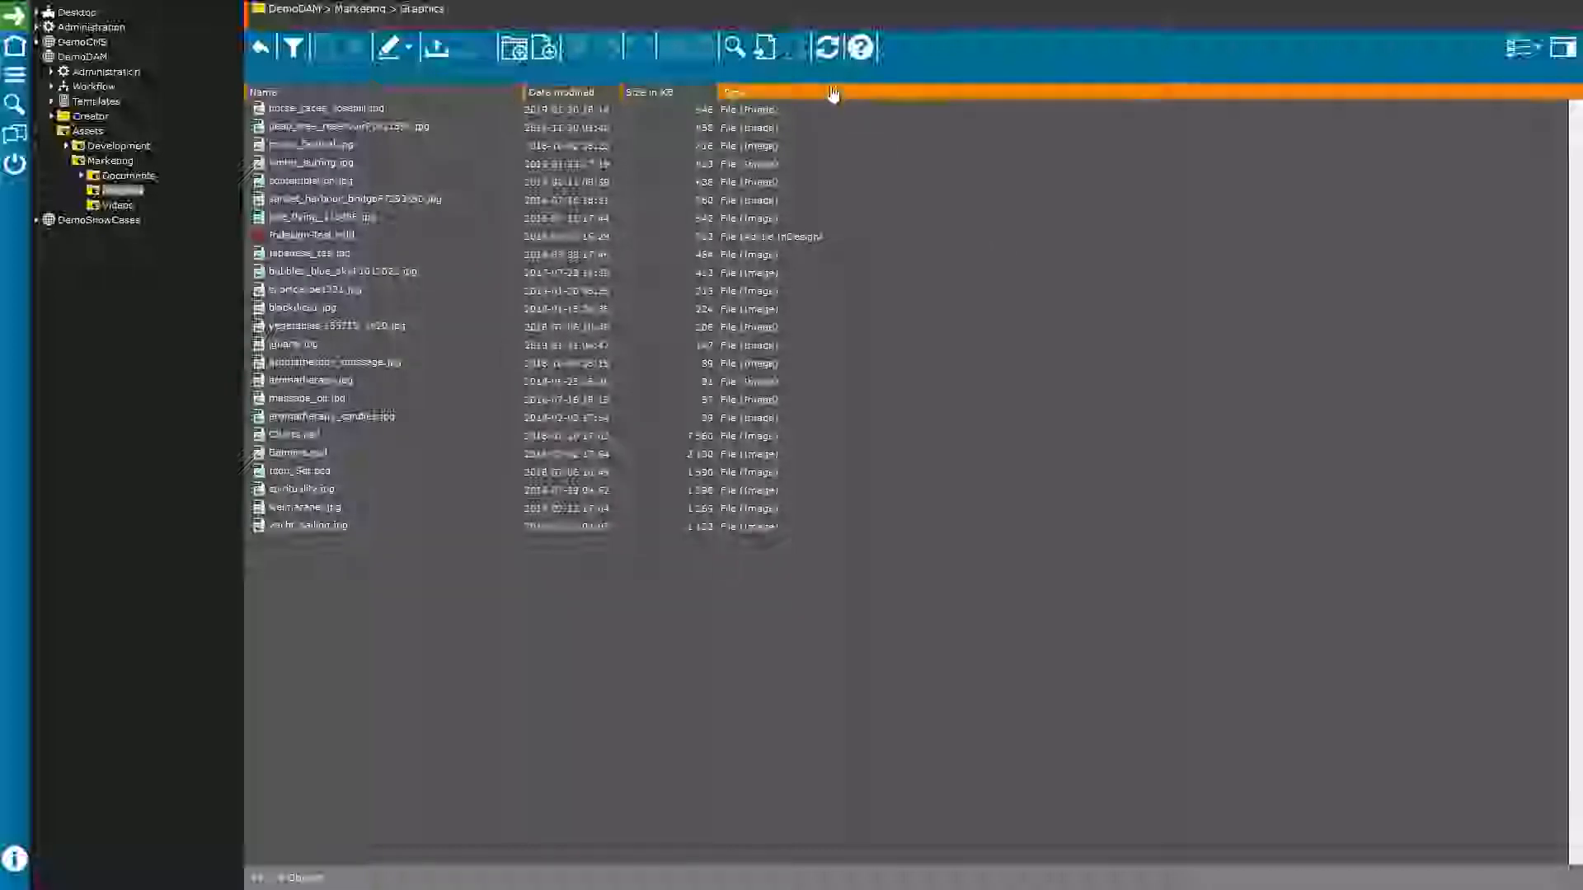
- Show the column options of the Graphics list, dismiss them, and return the folder to the thumbnail display
right_click(887, 100)
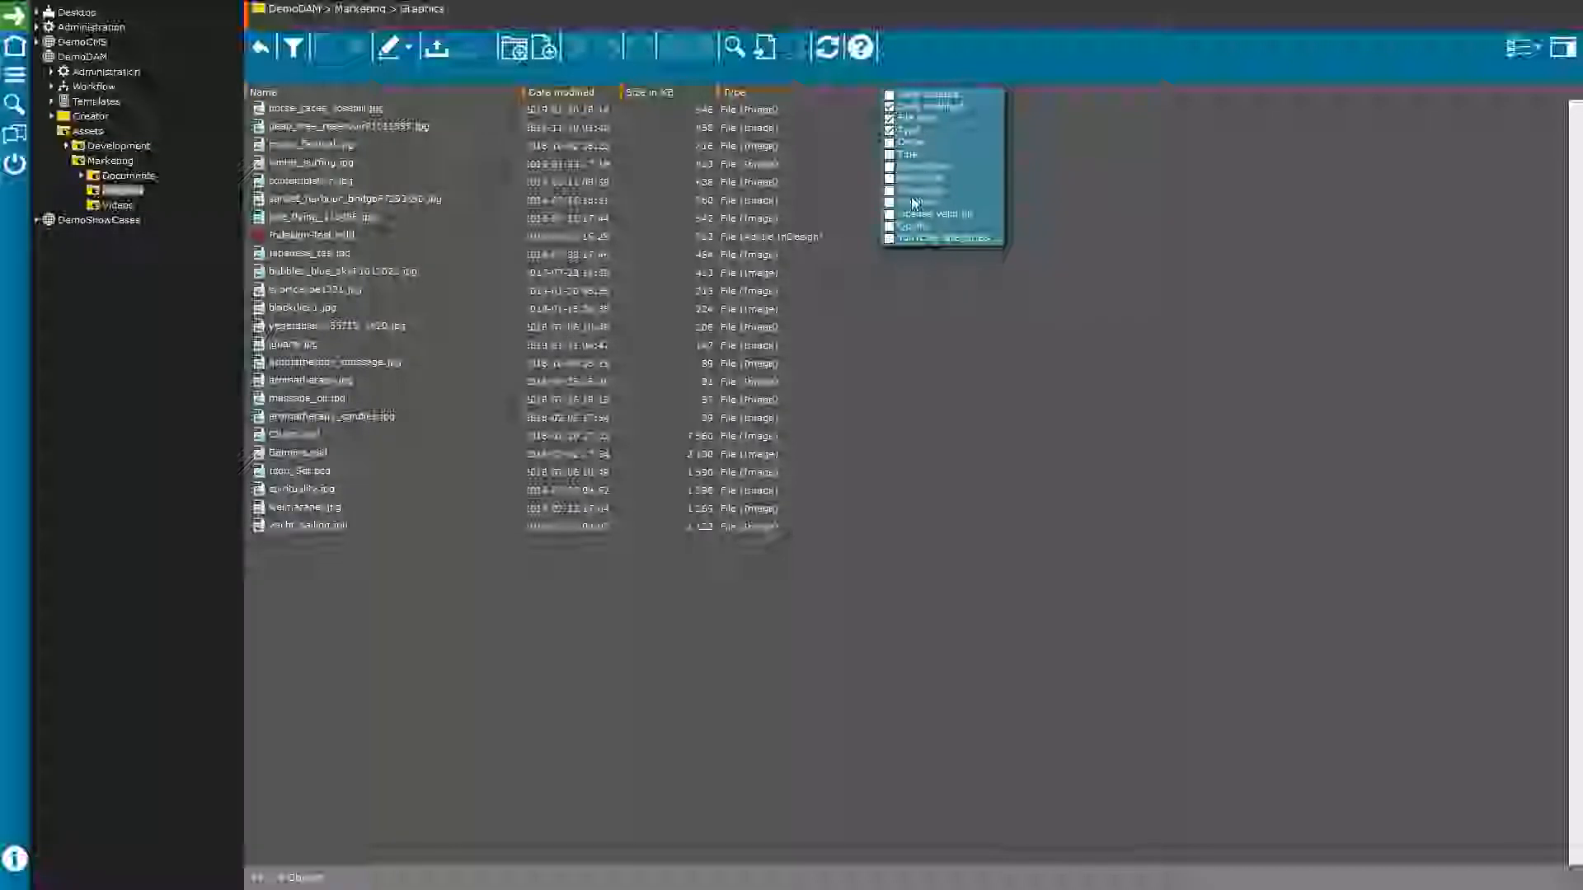
left_click(1204, 185)
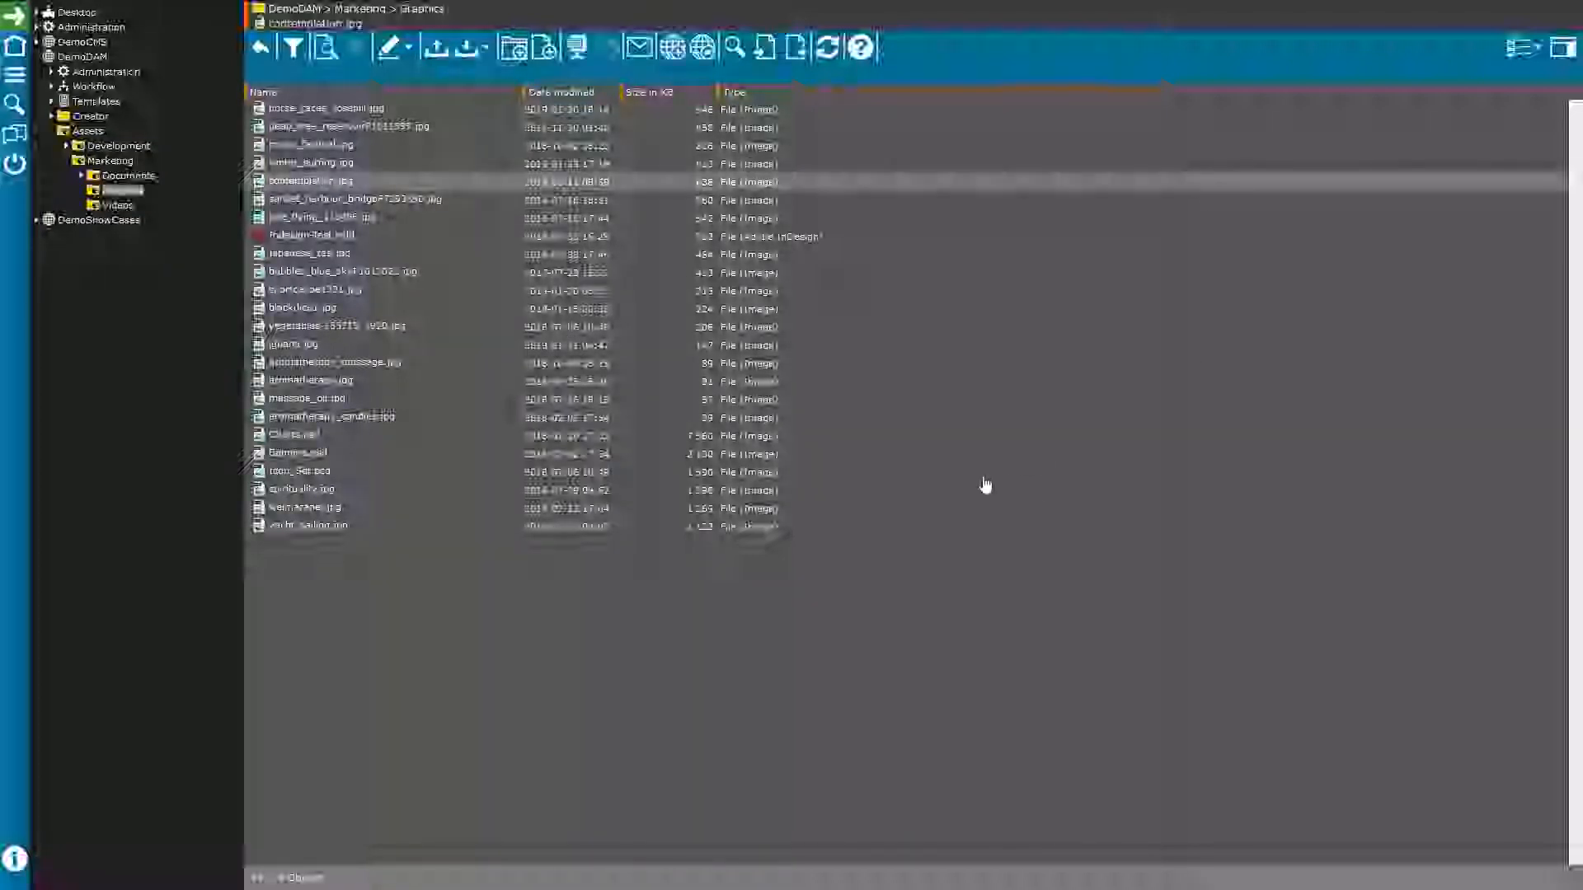
left_click(1512, 48)
left_click(1426, 45)
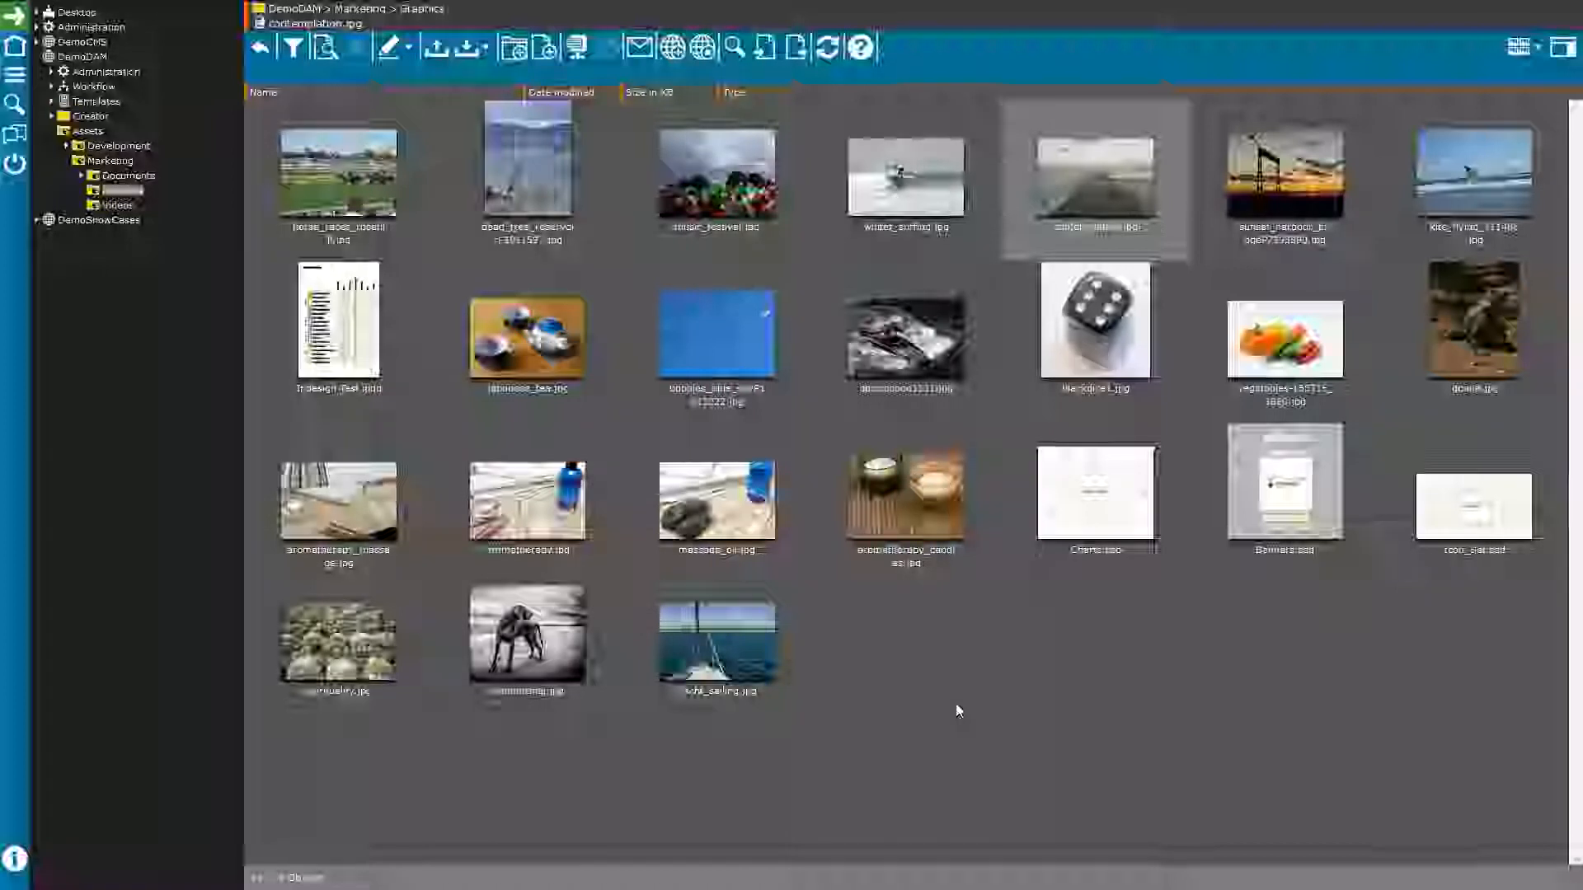
- Select aromatherapy.jpg, clear the selection, and area-select the five images from aromatherapy.jpg and aromatherapy_candles.jpg down to yacht_sailing.jpg
left_click(523, 515)
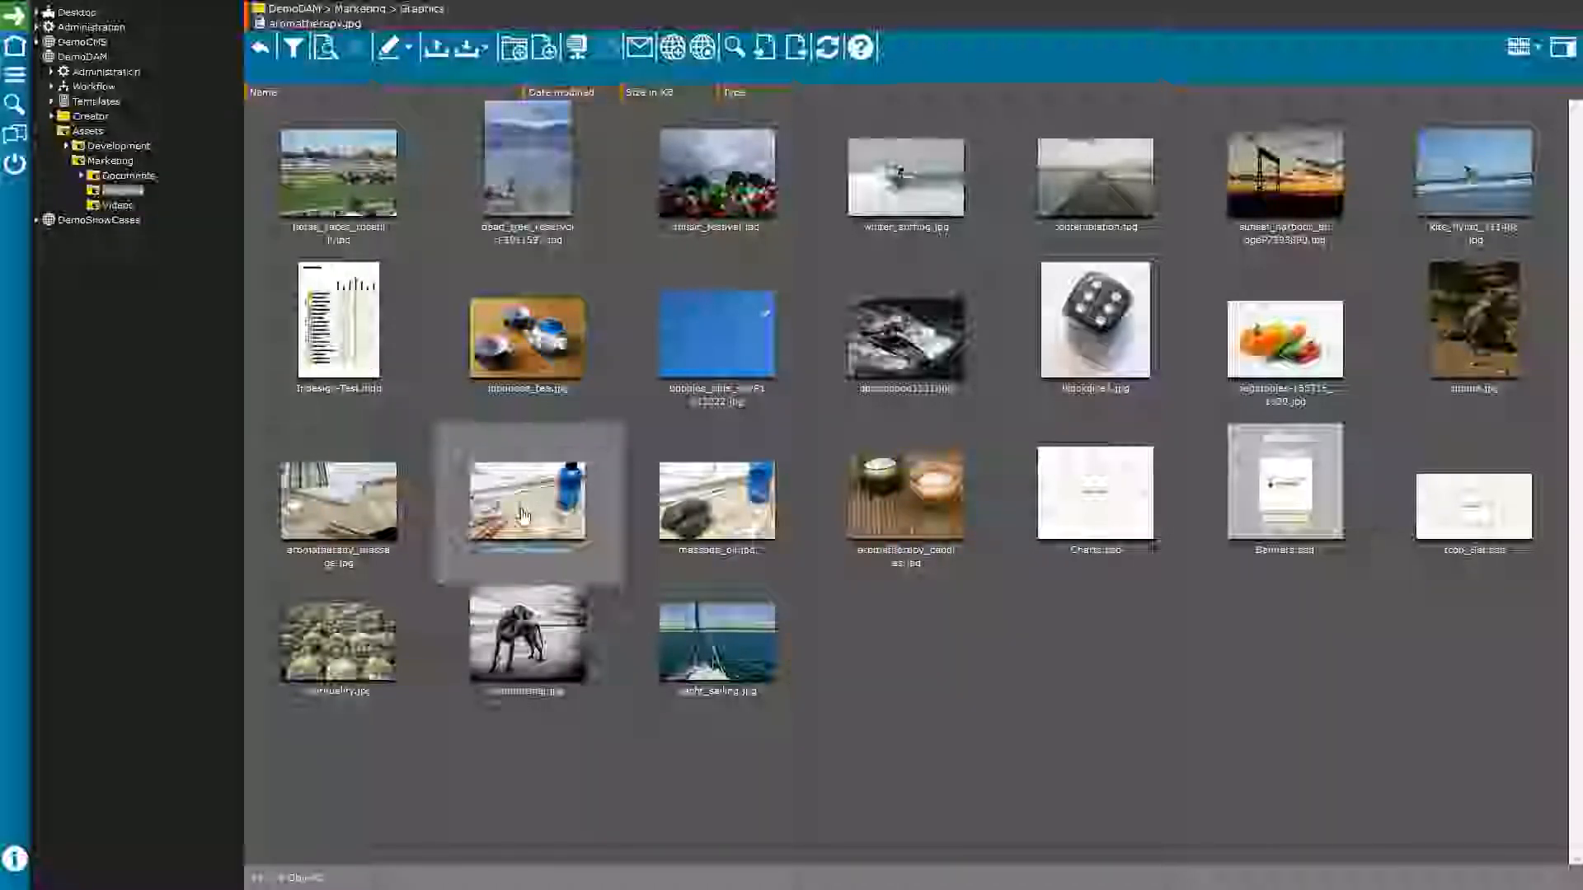
left_click(940, 705)
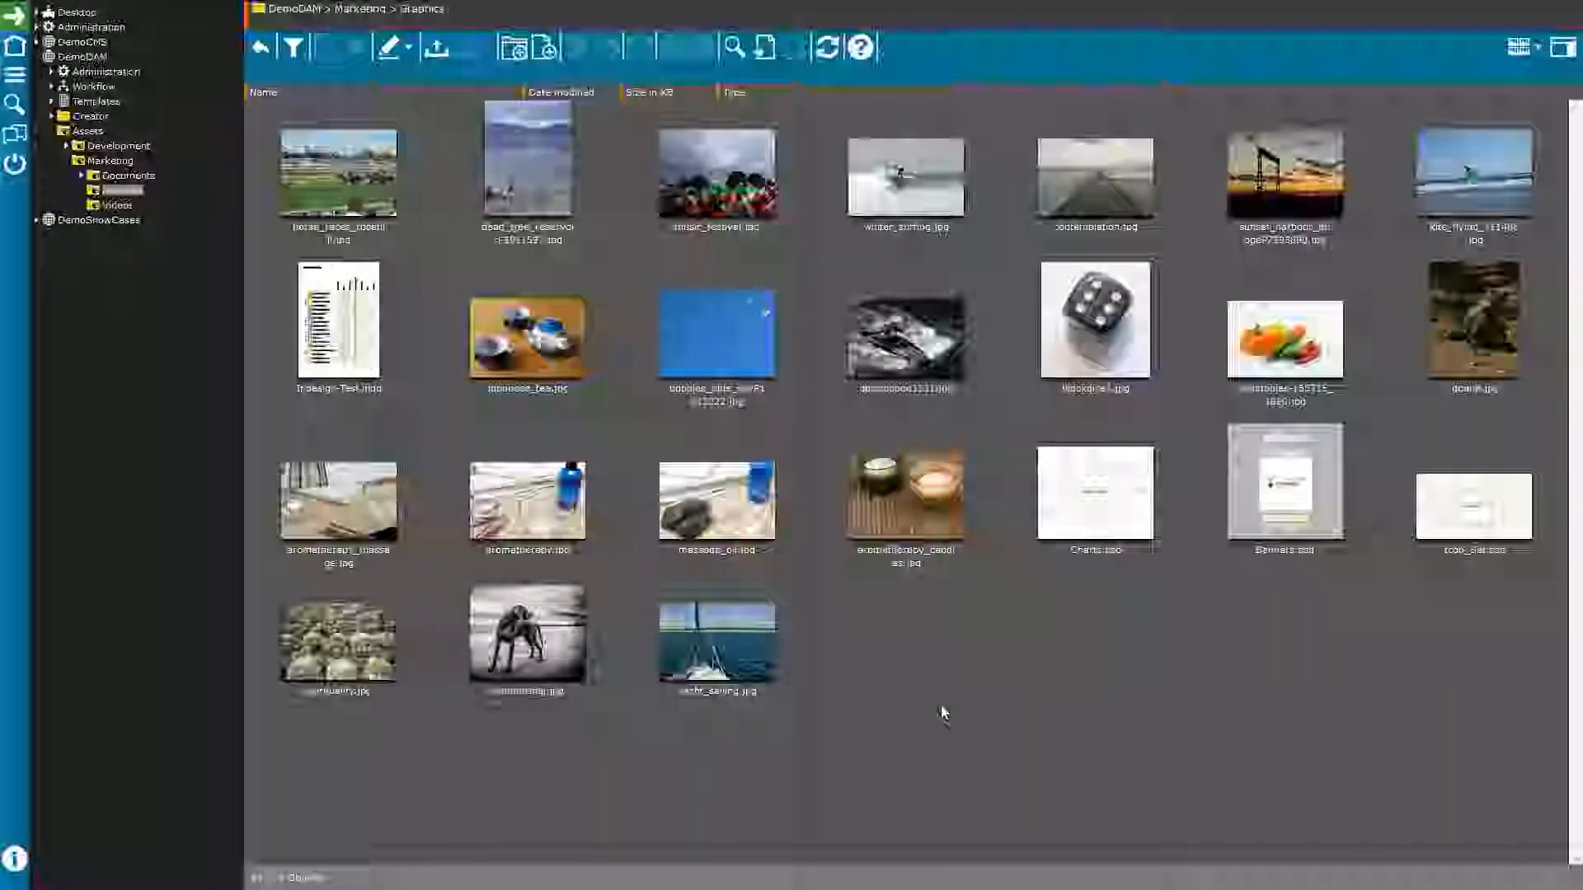
left_click_drag(961, 750, 472, 447)
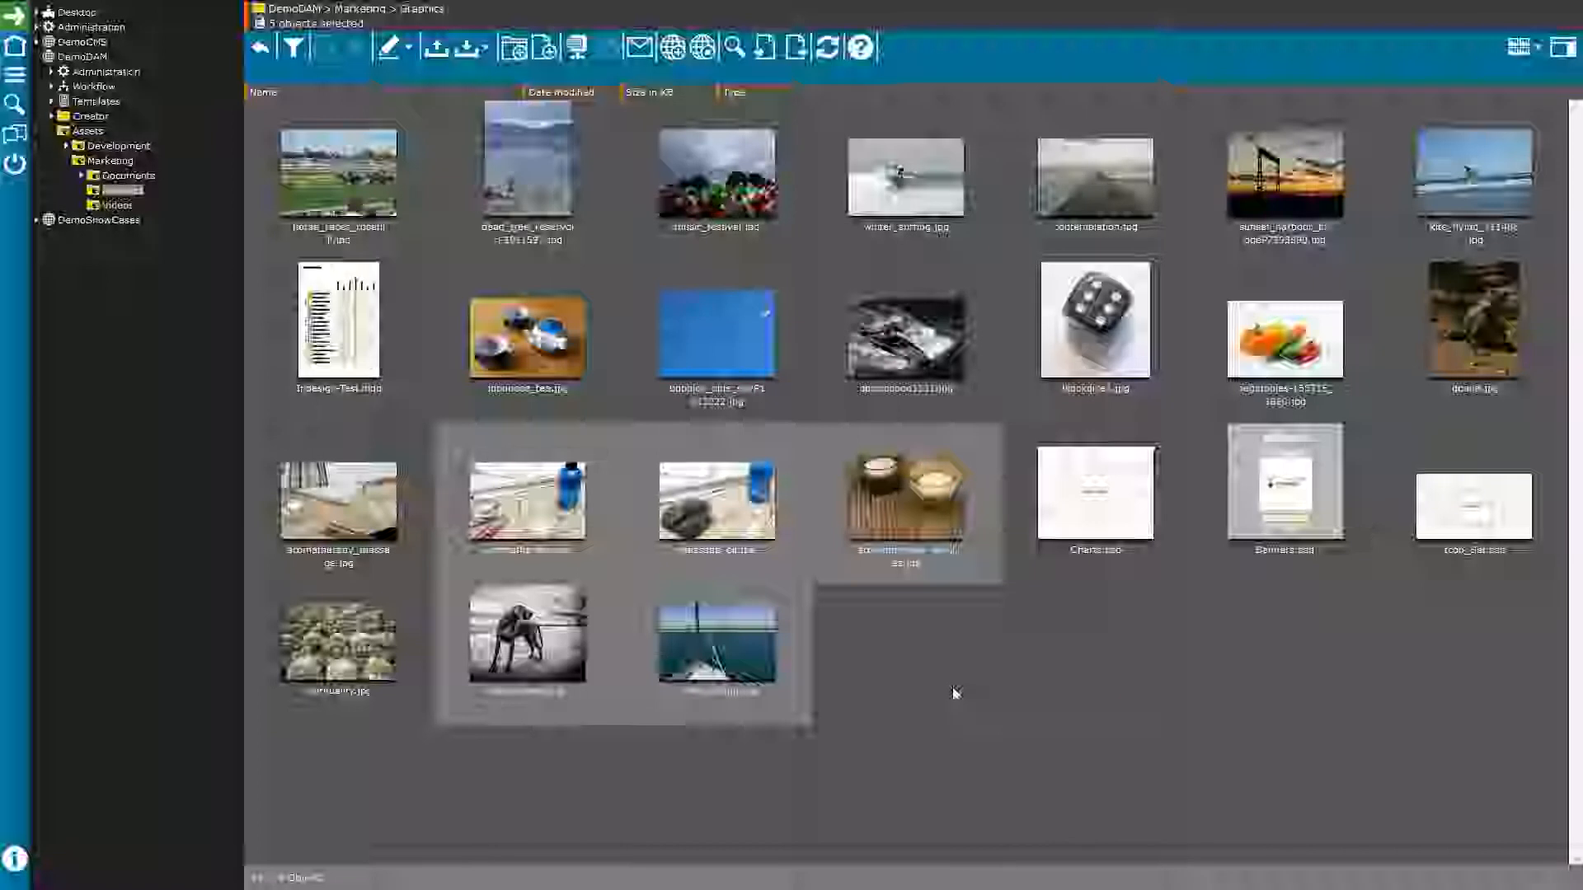
- Select only japanese_tea.jpg, sportcanoe1331.jpg and the vegetables image together as non-adjacent assets
left_click(547, 367)
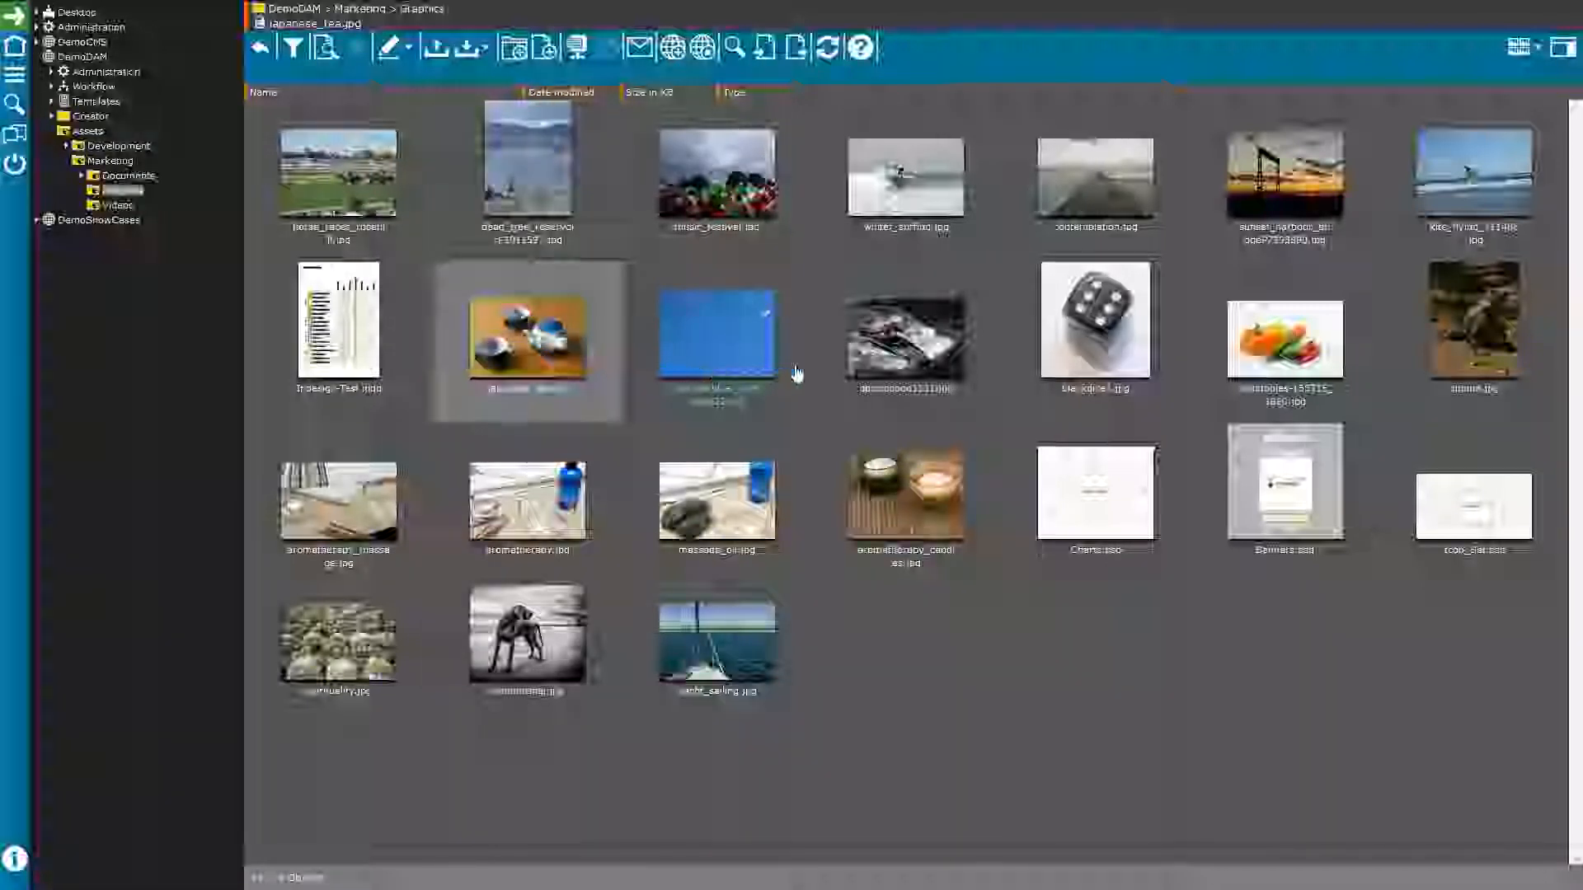
left_click(887, 375, "ctrl")
left_click(1312, 352, "ctrl")
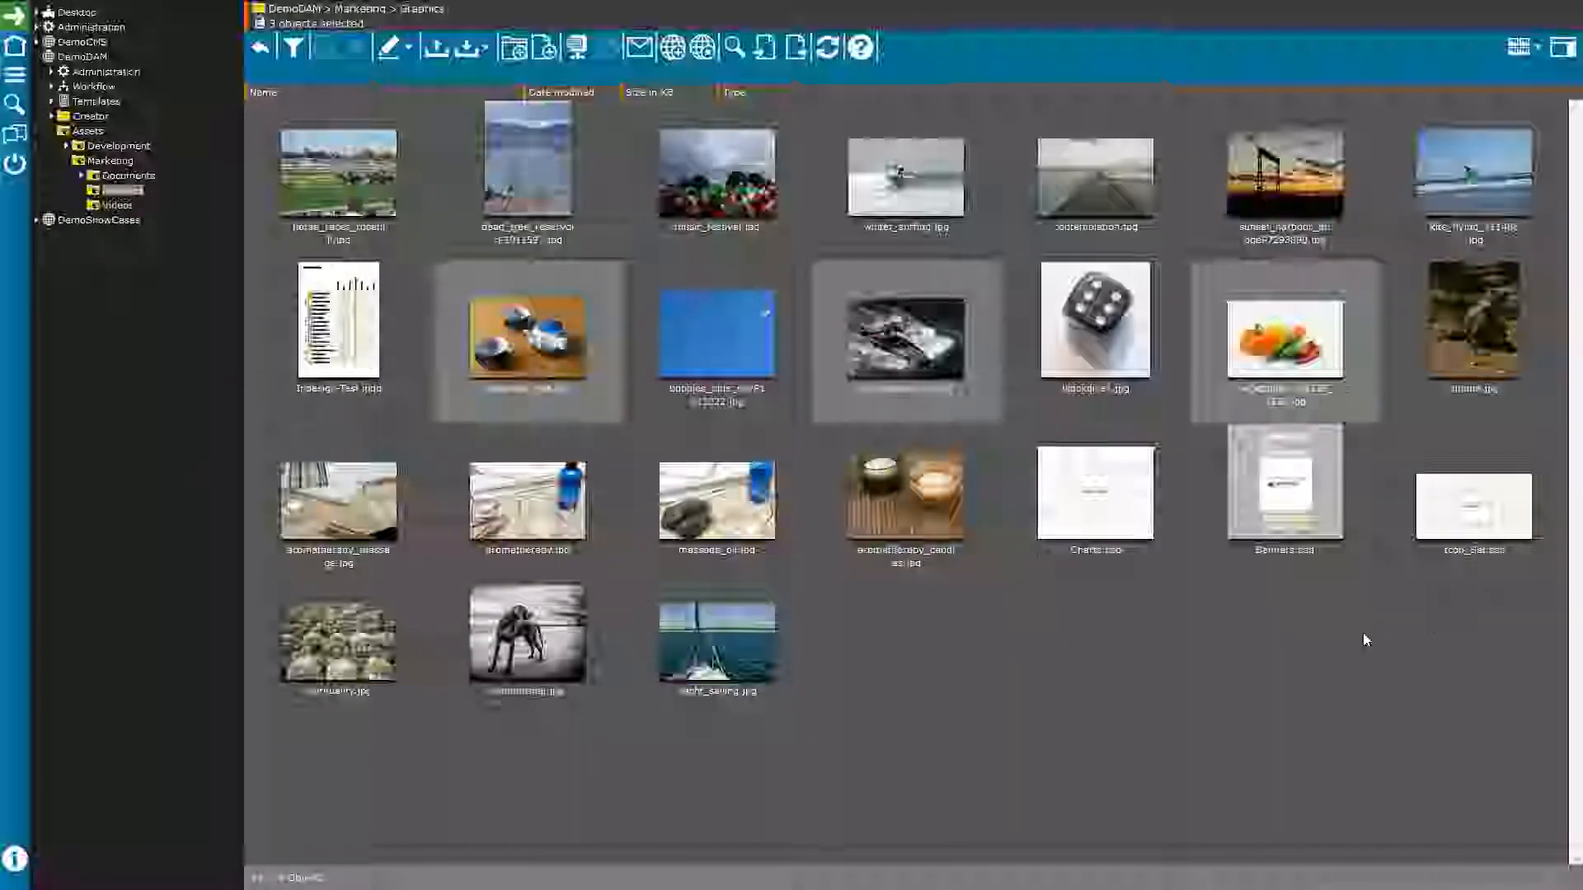
- Select the continuous range from japanese_tea.jpg to the vegetables image, and clear the selection
left_click(540, 364)
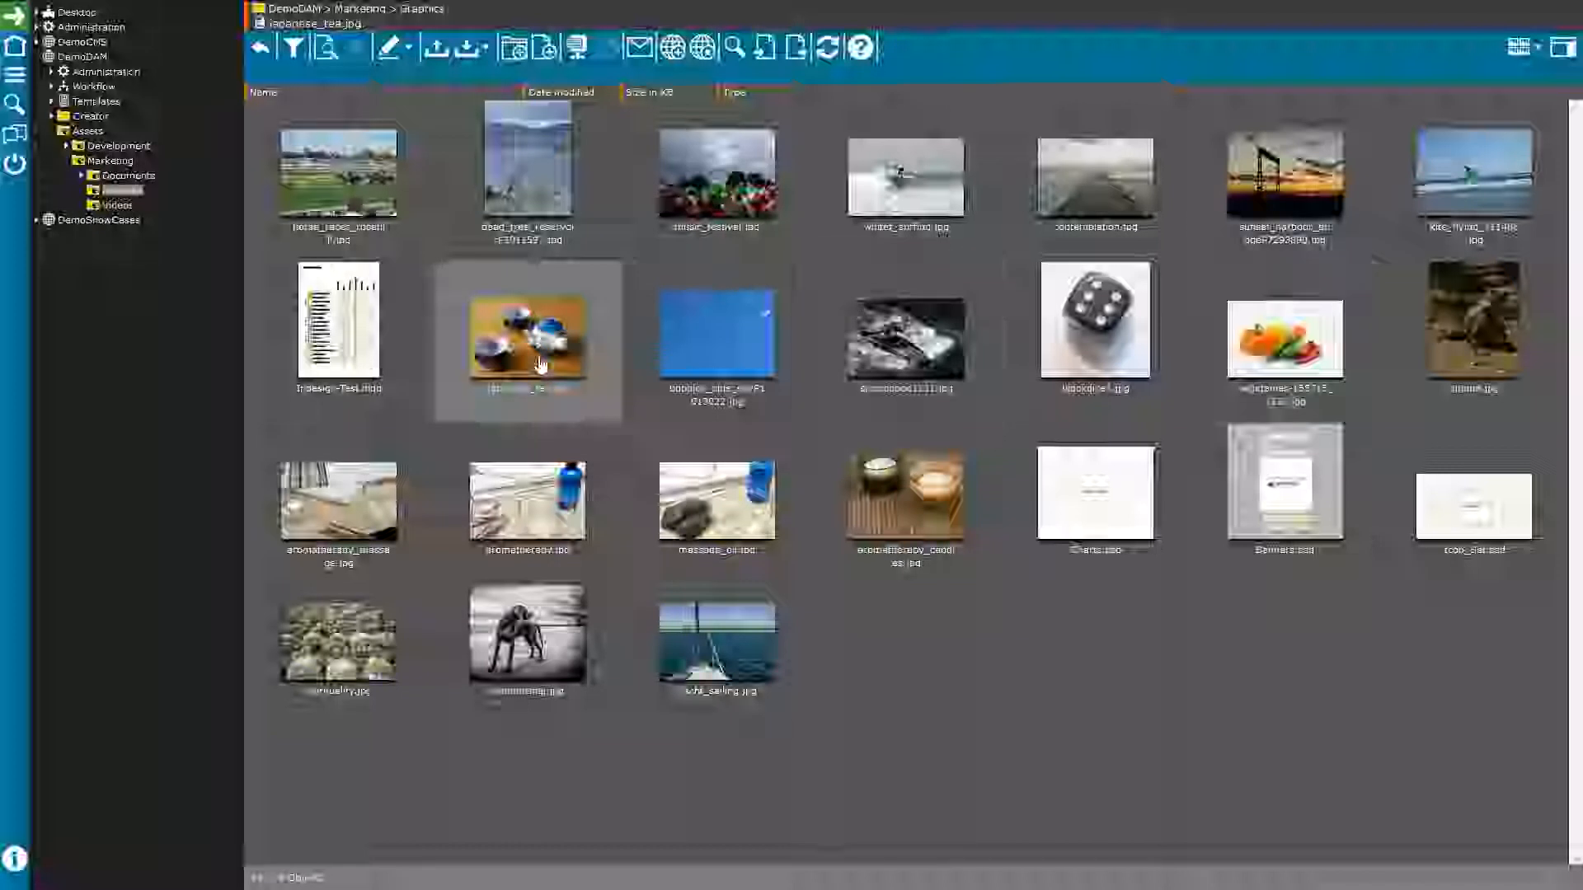
left_click(1278, 350, "shift")
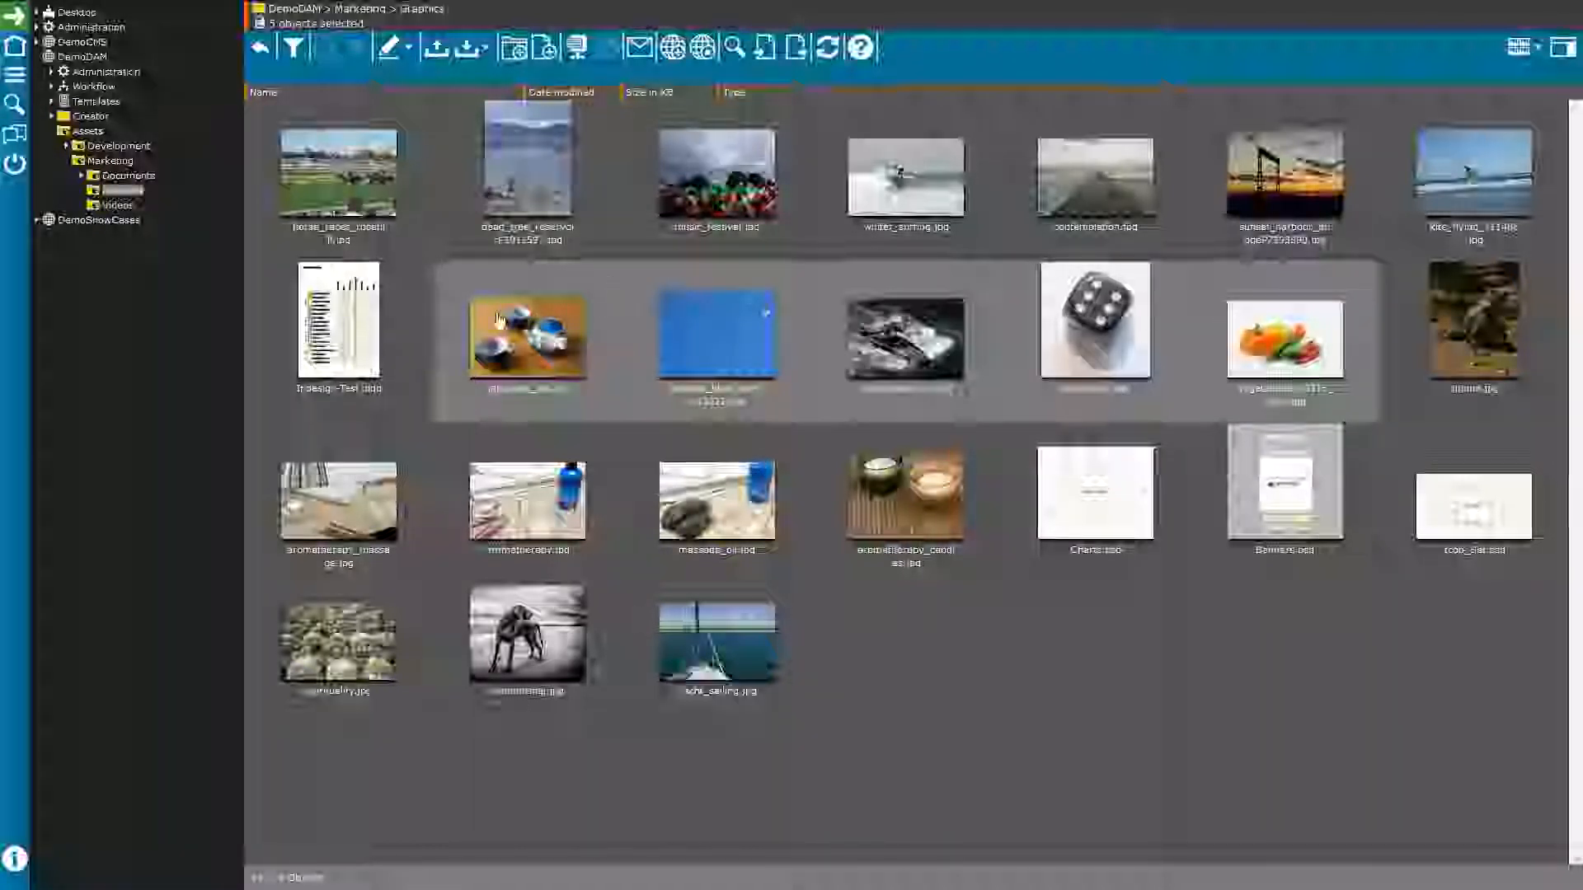
left_click(1004, 454)
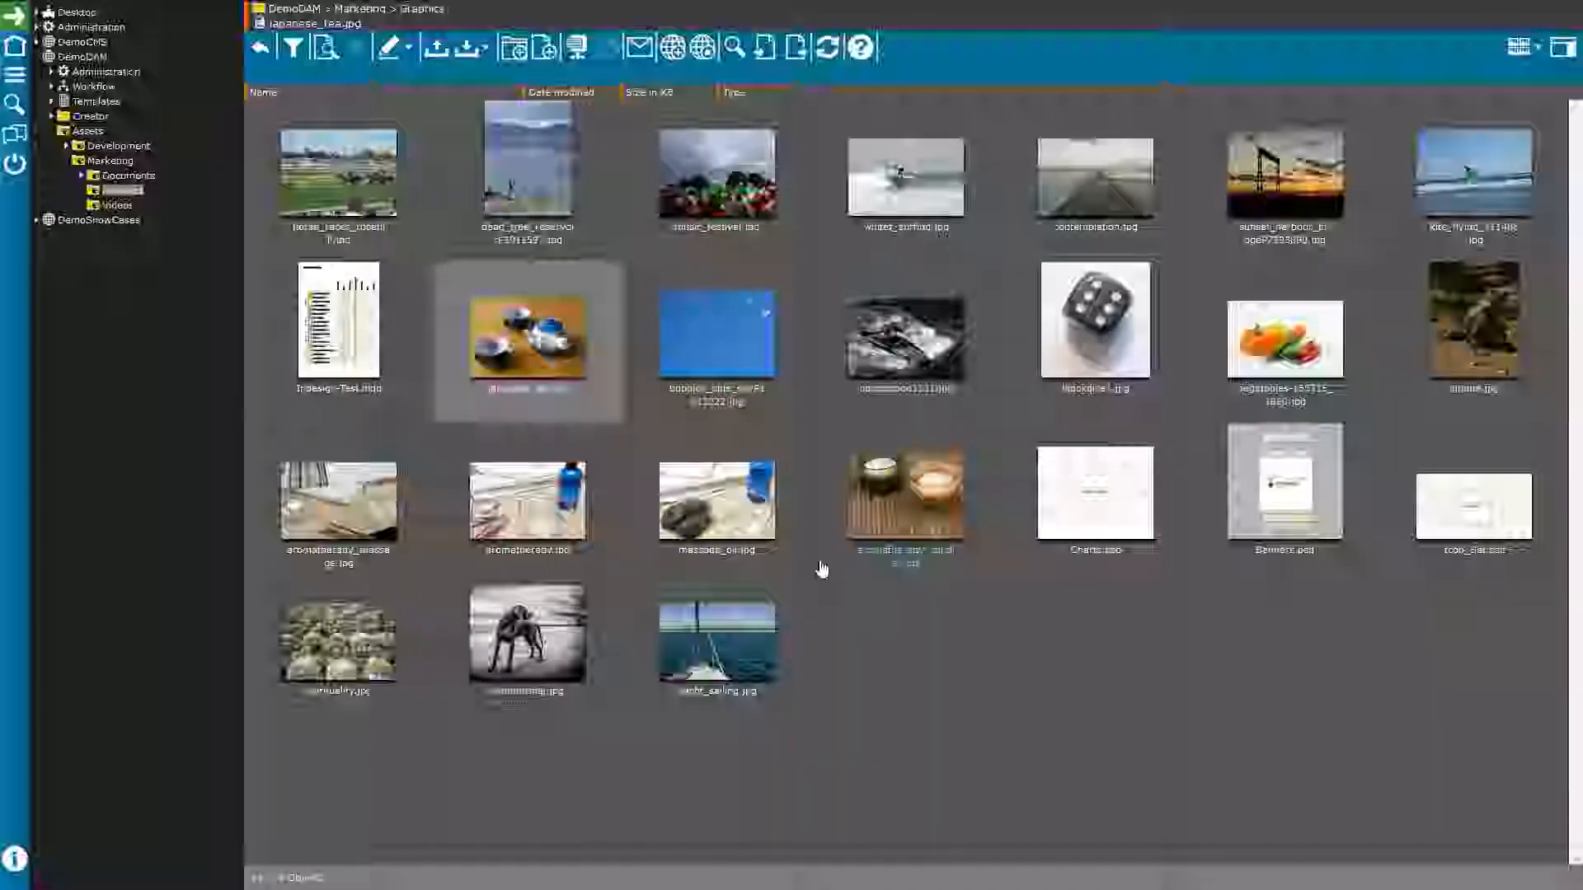
left_click(931, 646)
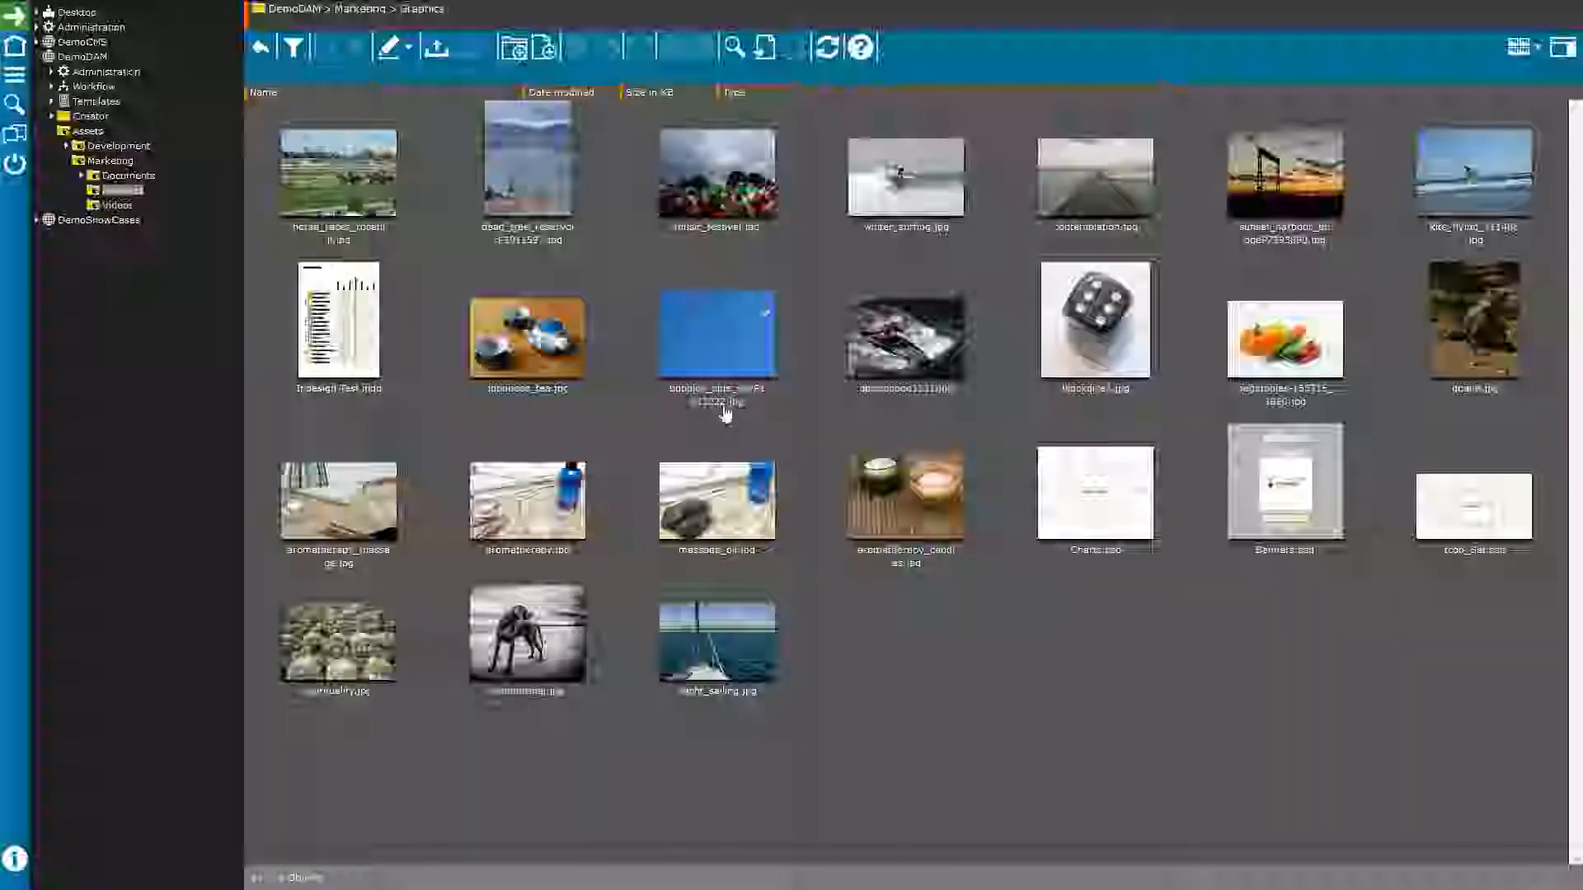
- Open japanese_tea.jpg in its own window, view its preview and file information, close the window and deselect the asset
double_click(571, 364)
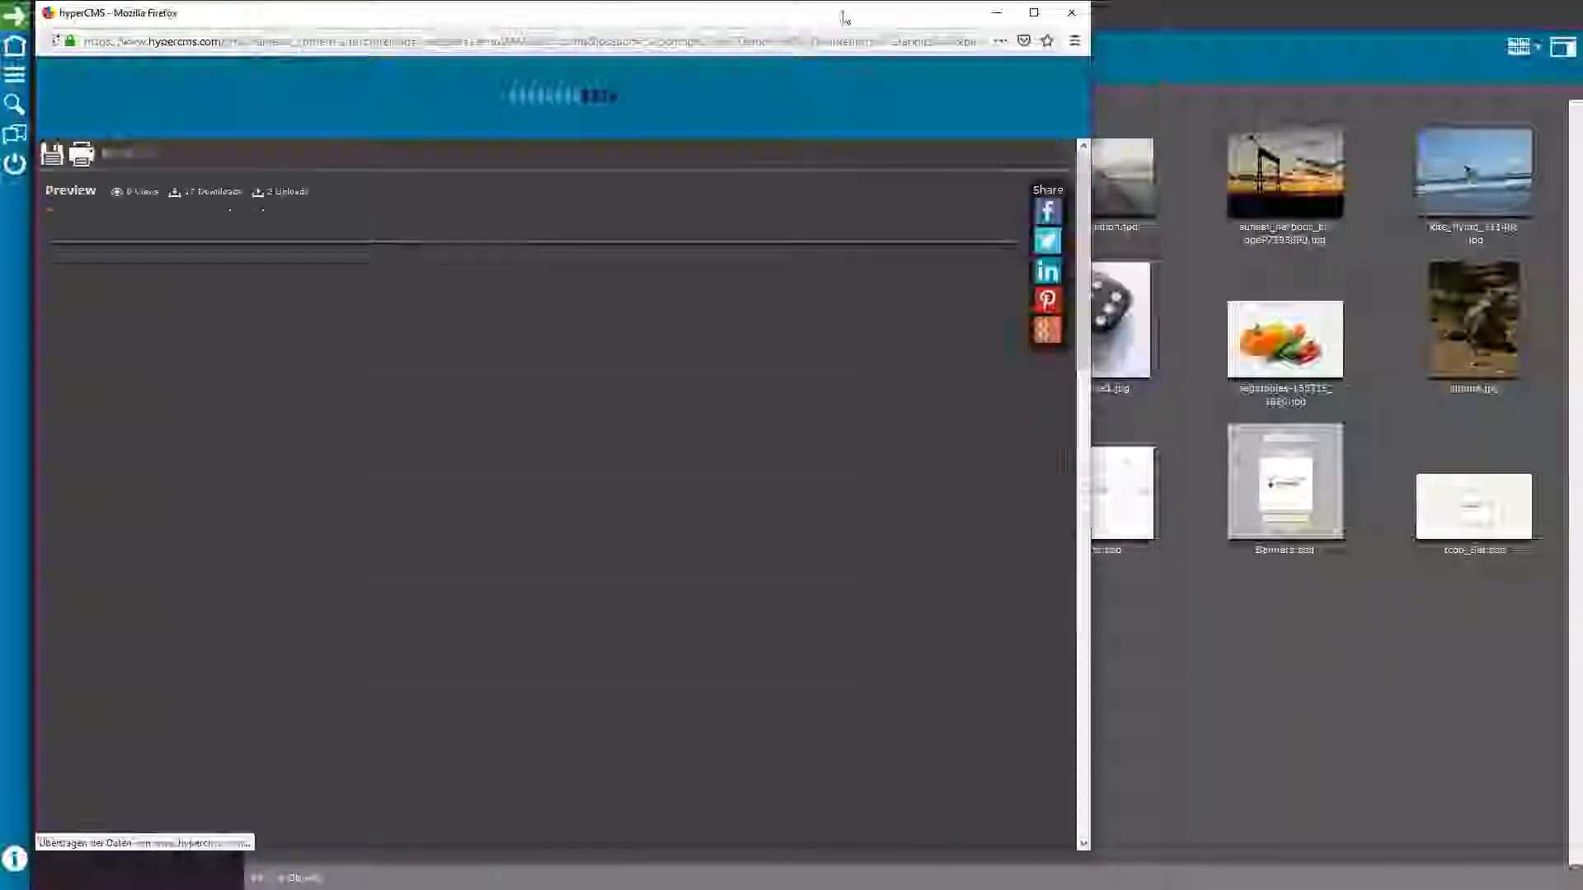
left_click_drag(843, 13, 1029, 53)
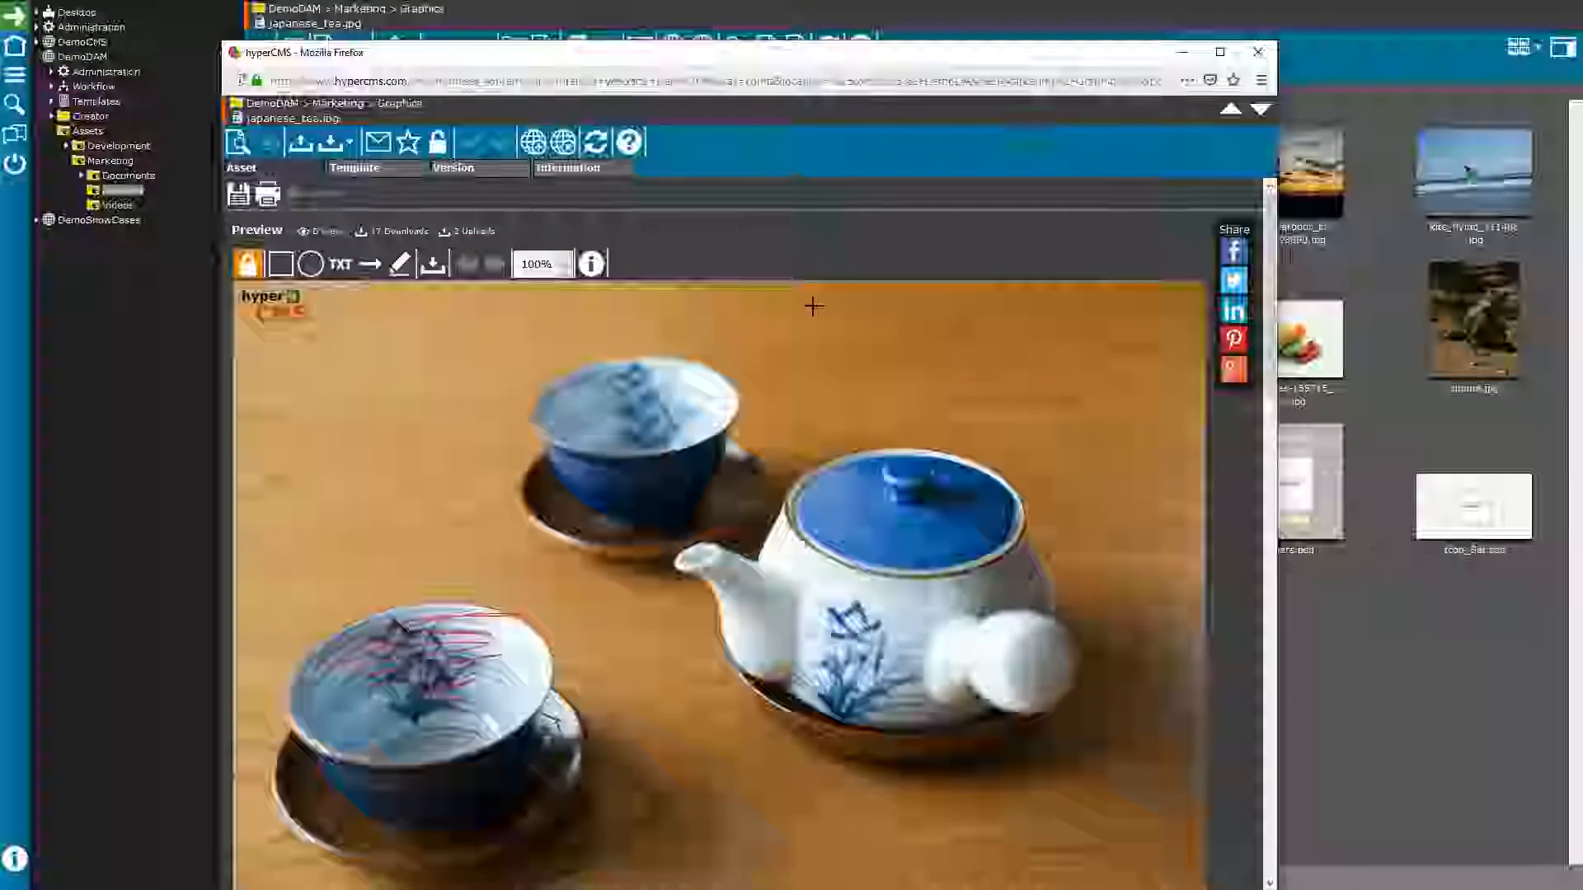
left_click(573, 168)
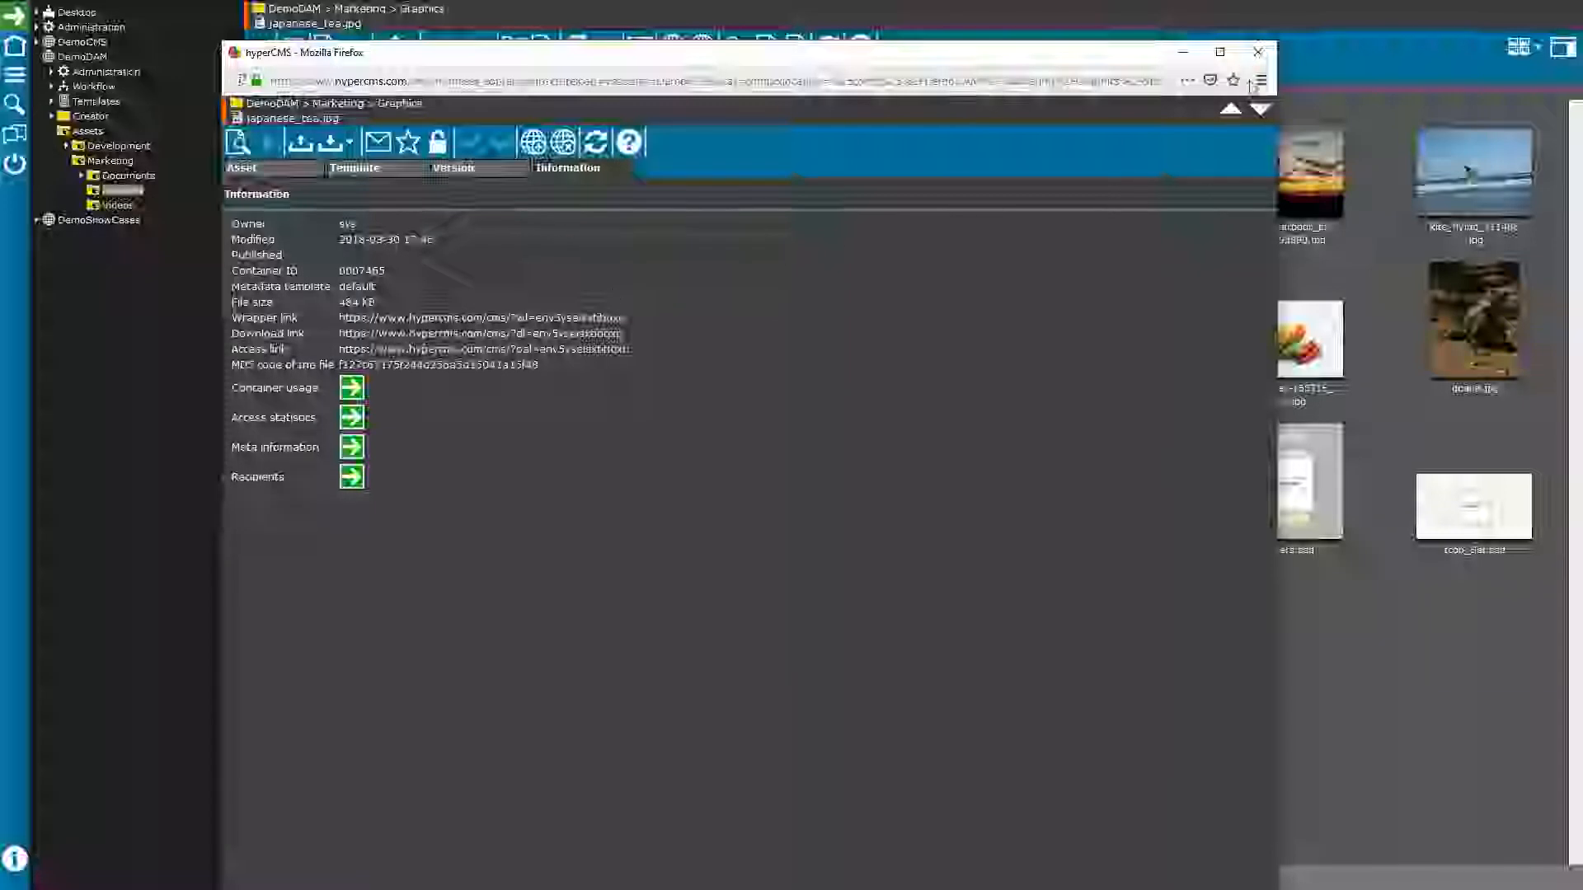
left_click(1257, 52)
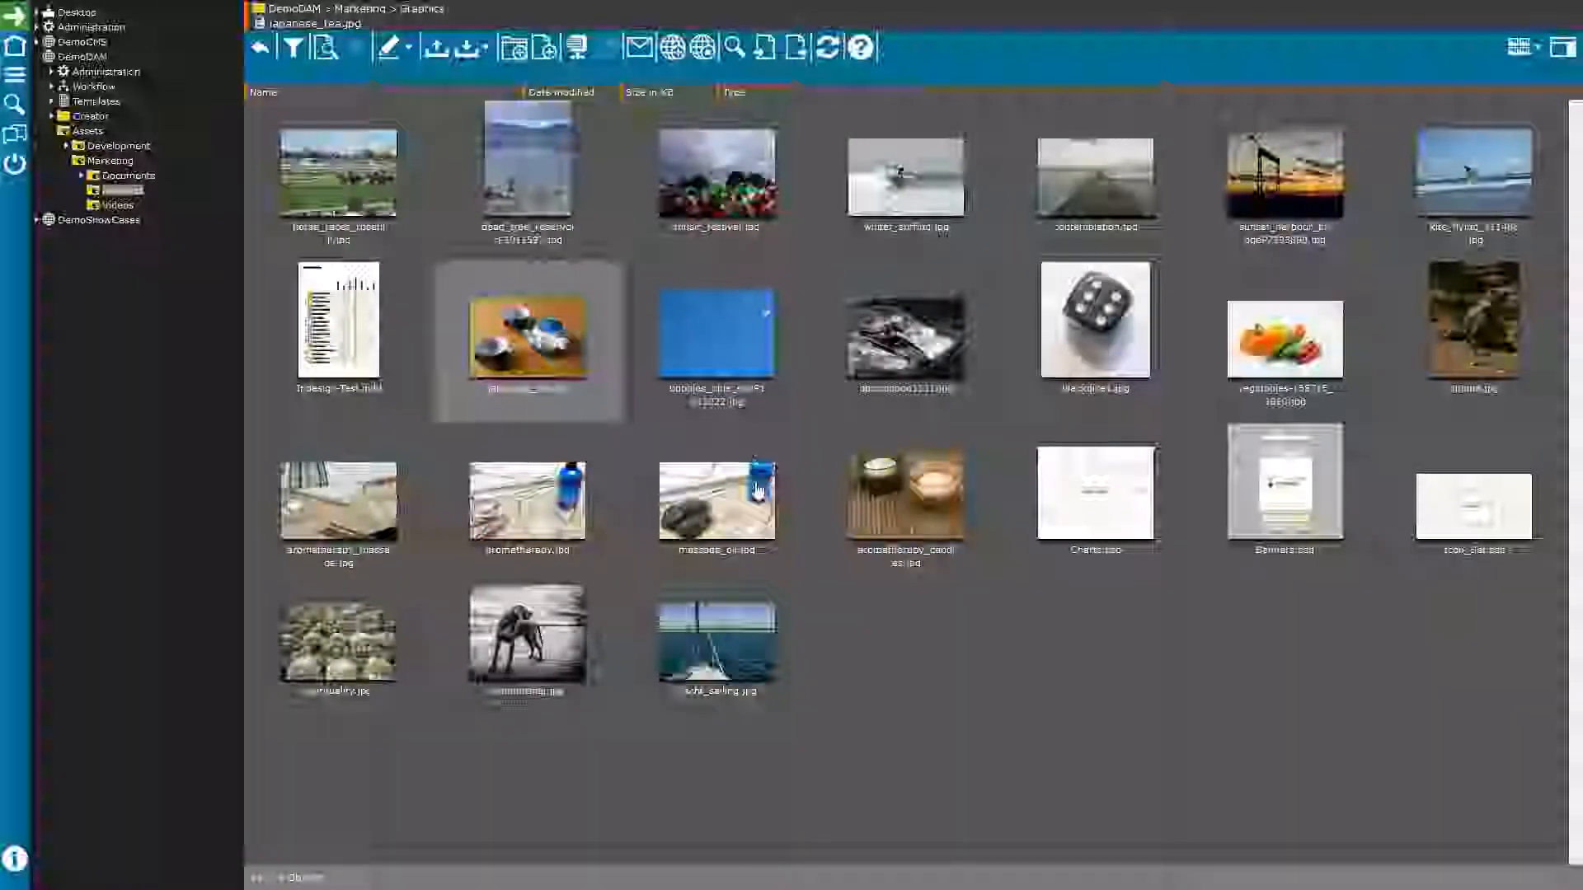
left_click(904, 638)
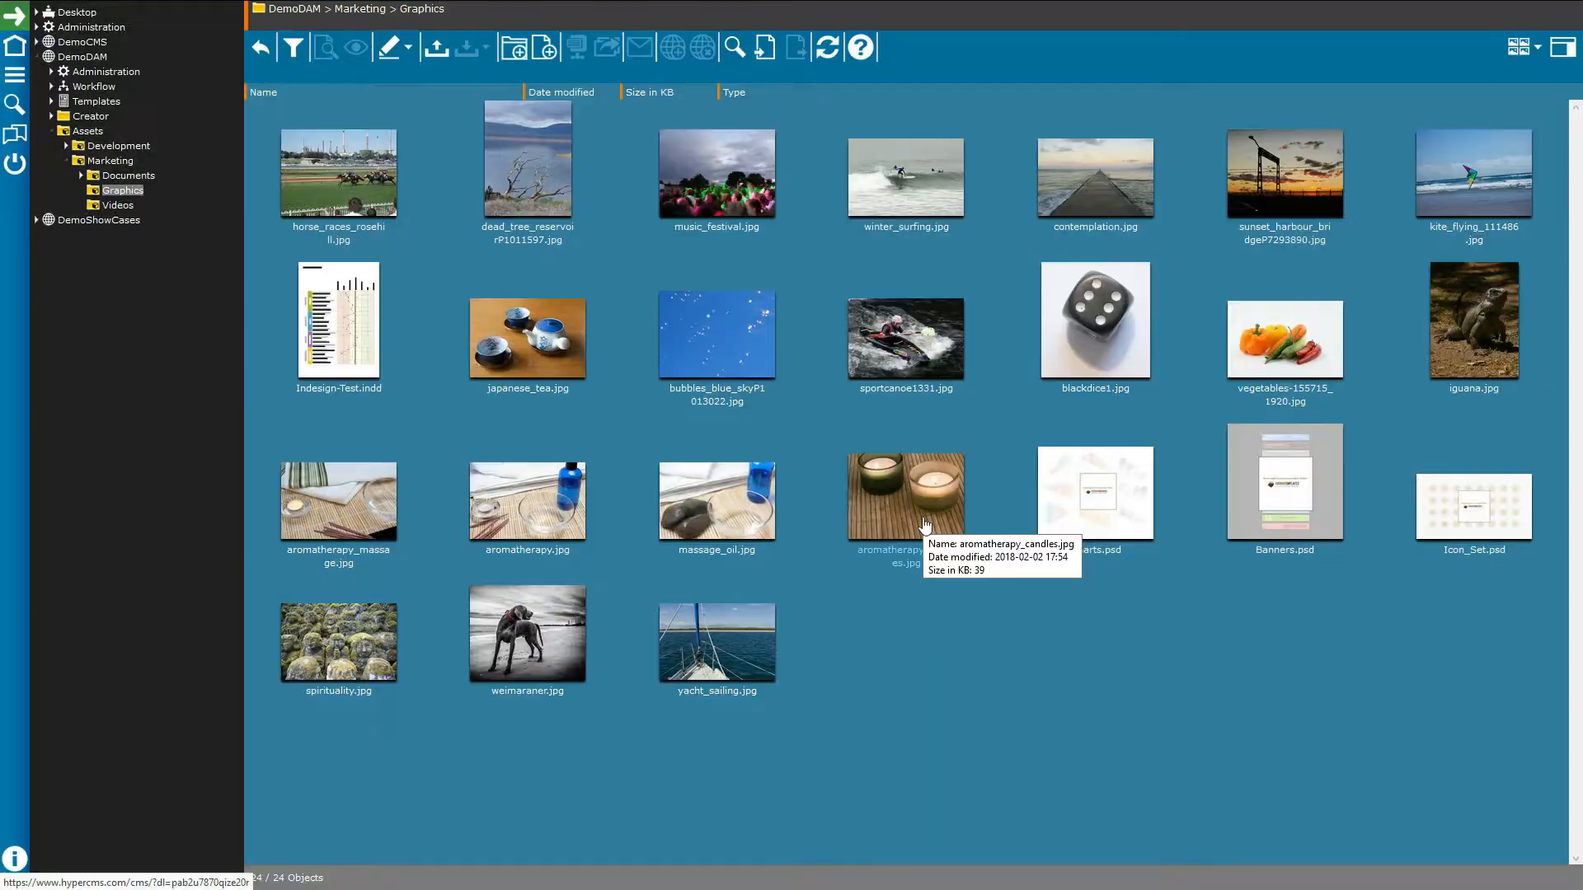
- Bring up the browser's link options for aromatherapy_candles.jpg, highlight Link-Adresse kopieren and dismiss the options without copying
right_click(925, 526)
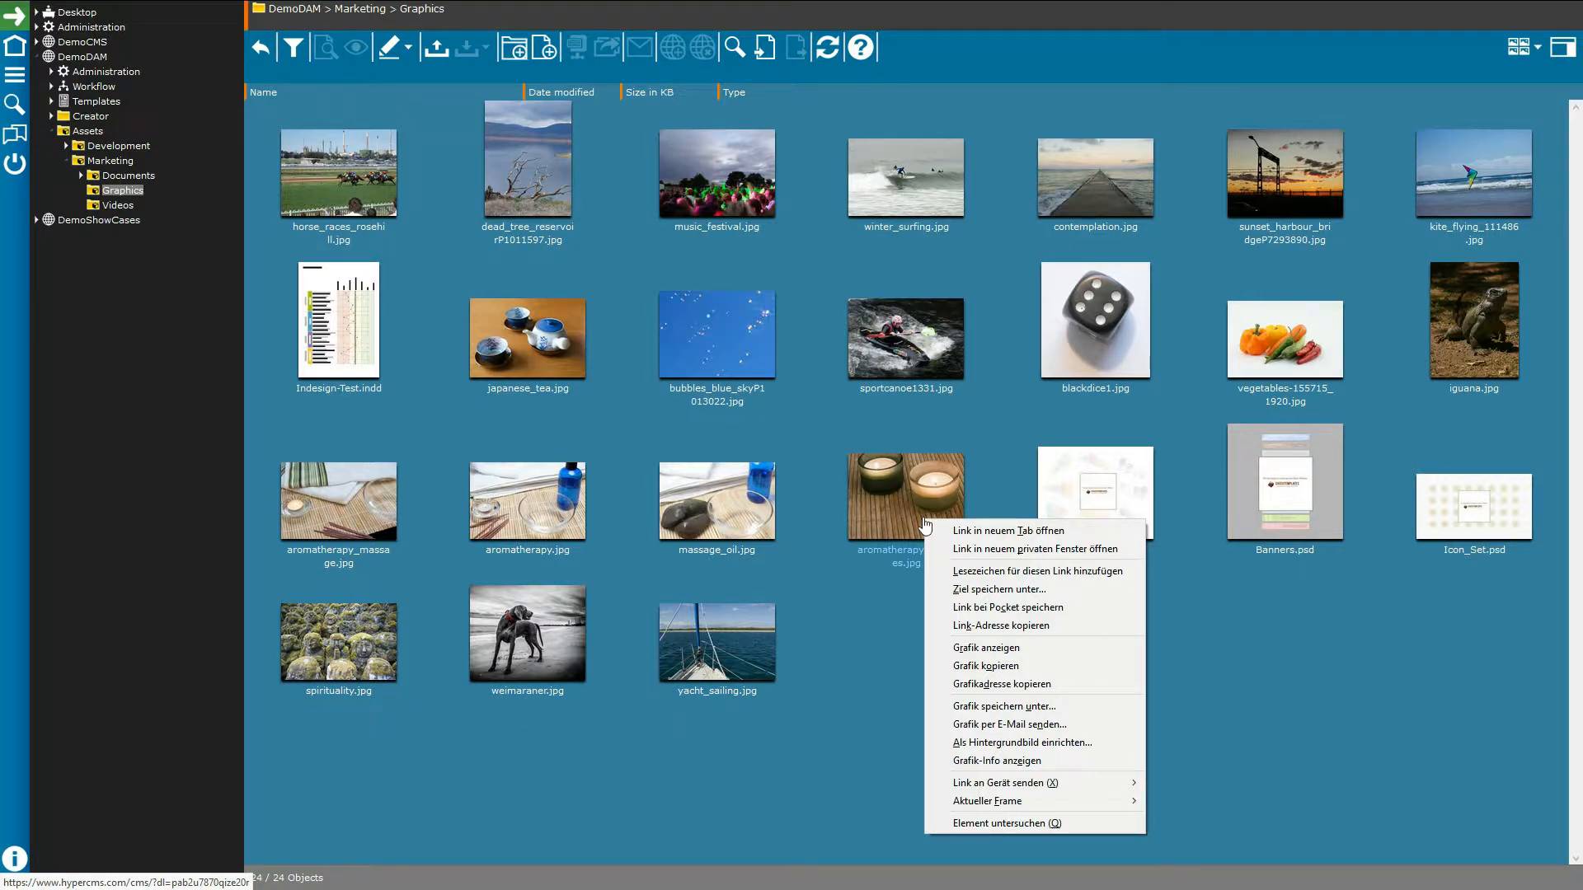
key("Down")
key("Down")
key("Down")
key("Down")
key("Down")
key("Down")
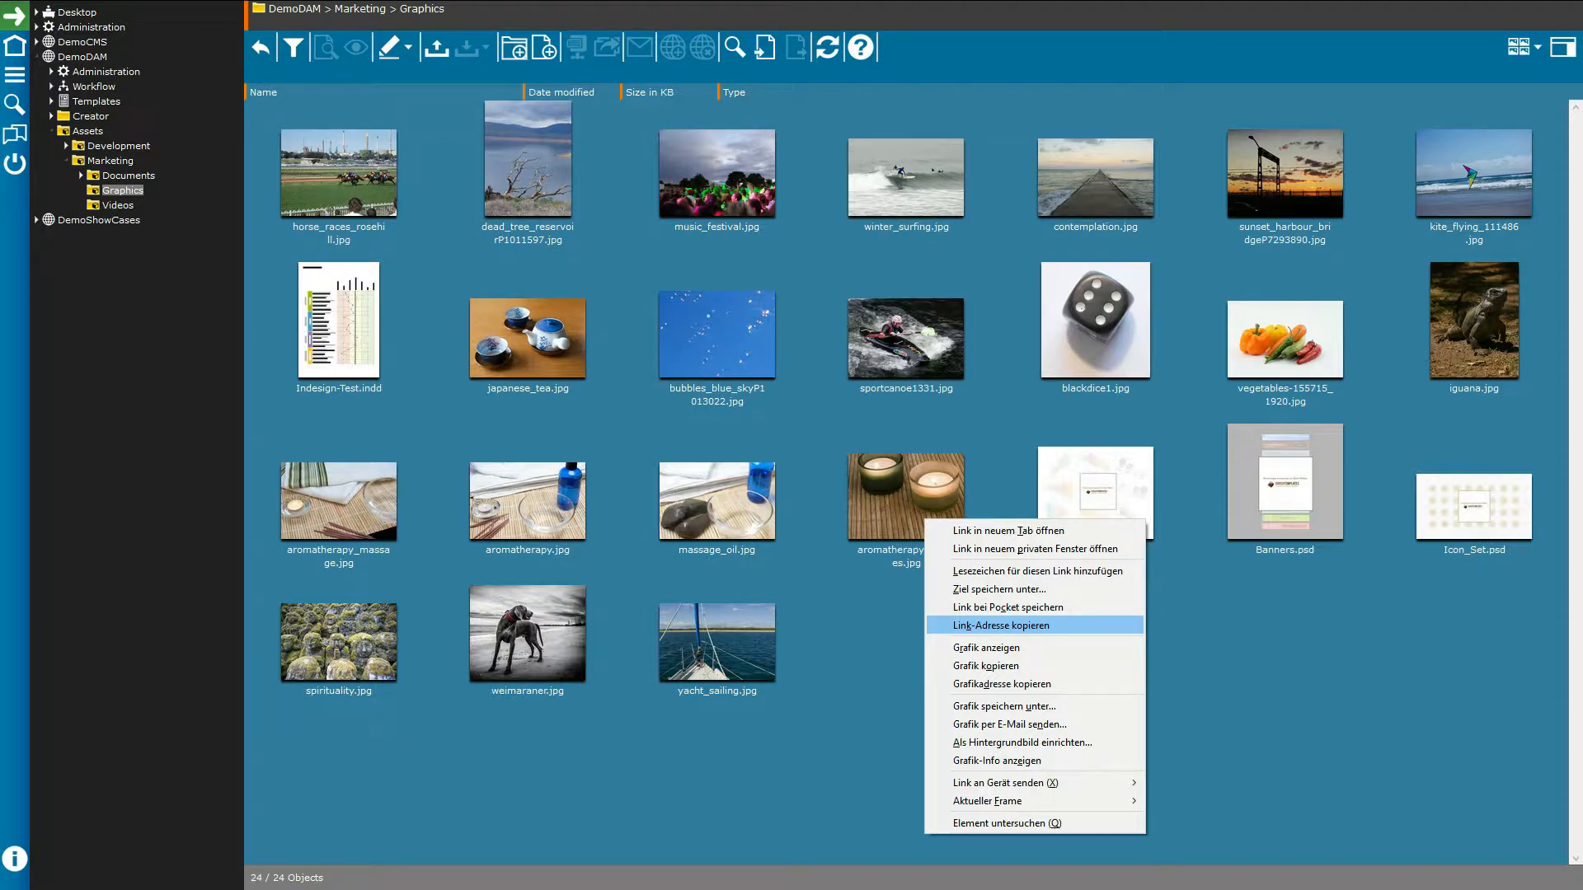
left_click(1224, 622)
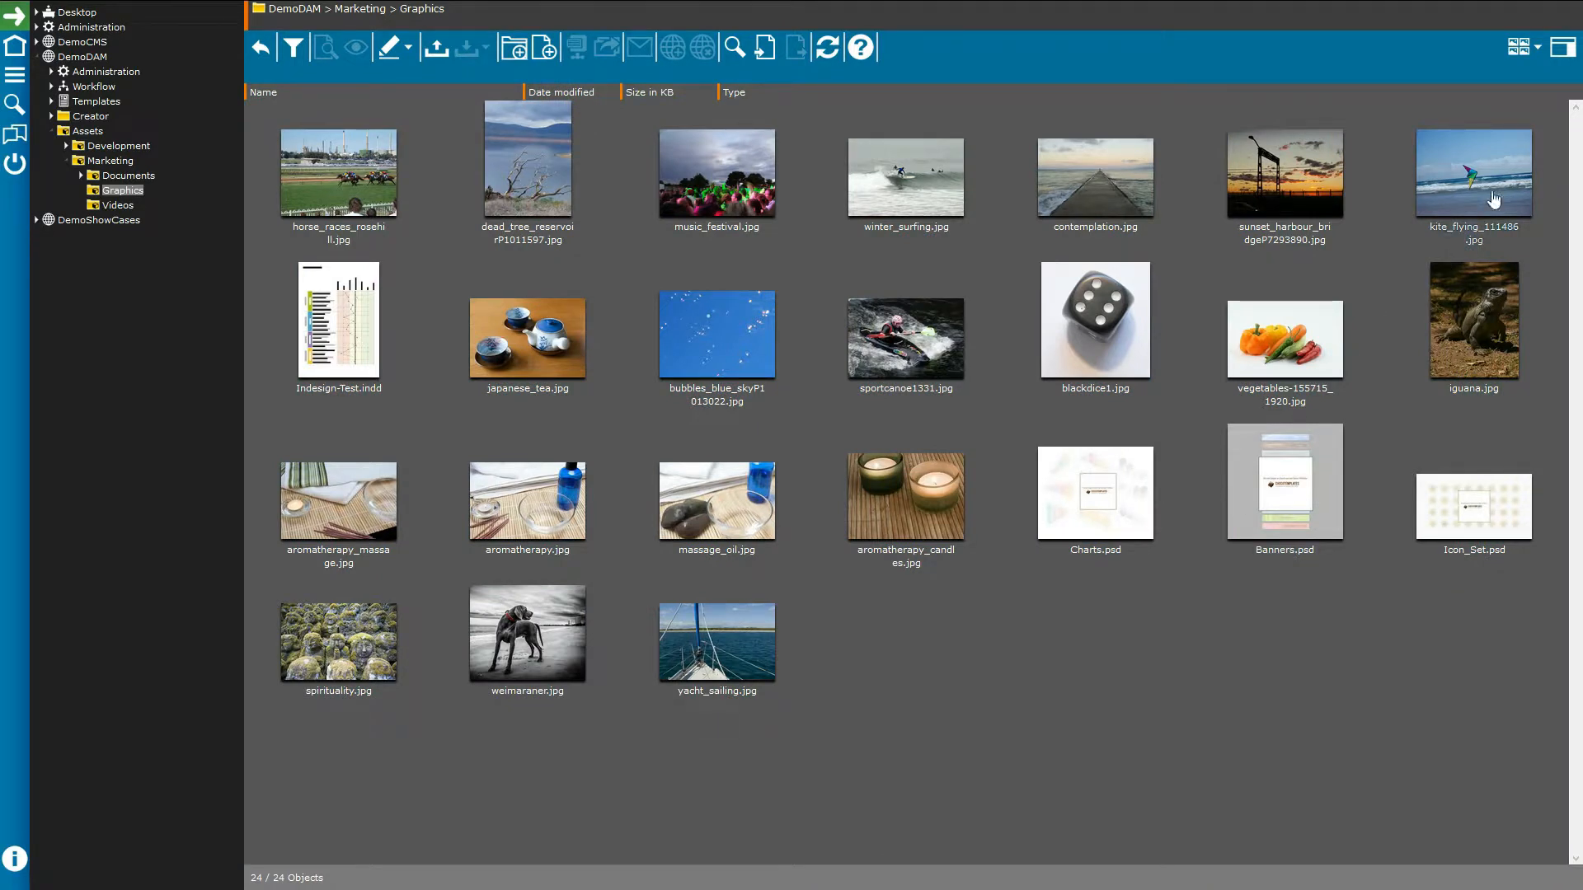
- Show the preview sidebar, examine the metadata of vegetables-155715_1920.jpg and sportcanoe1331.jpg, and hide the sidebar
left_click(1561, 56)
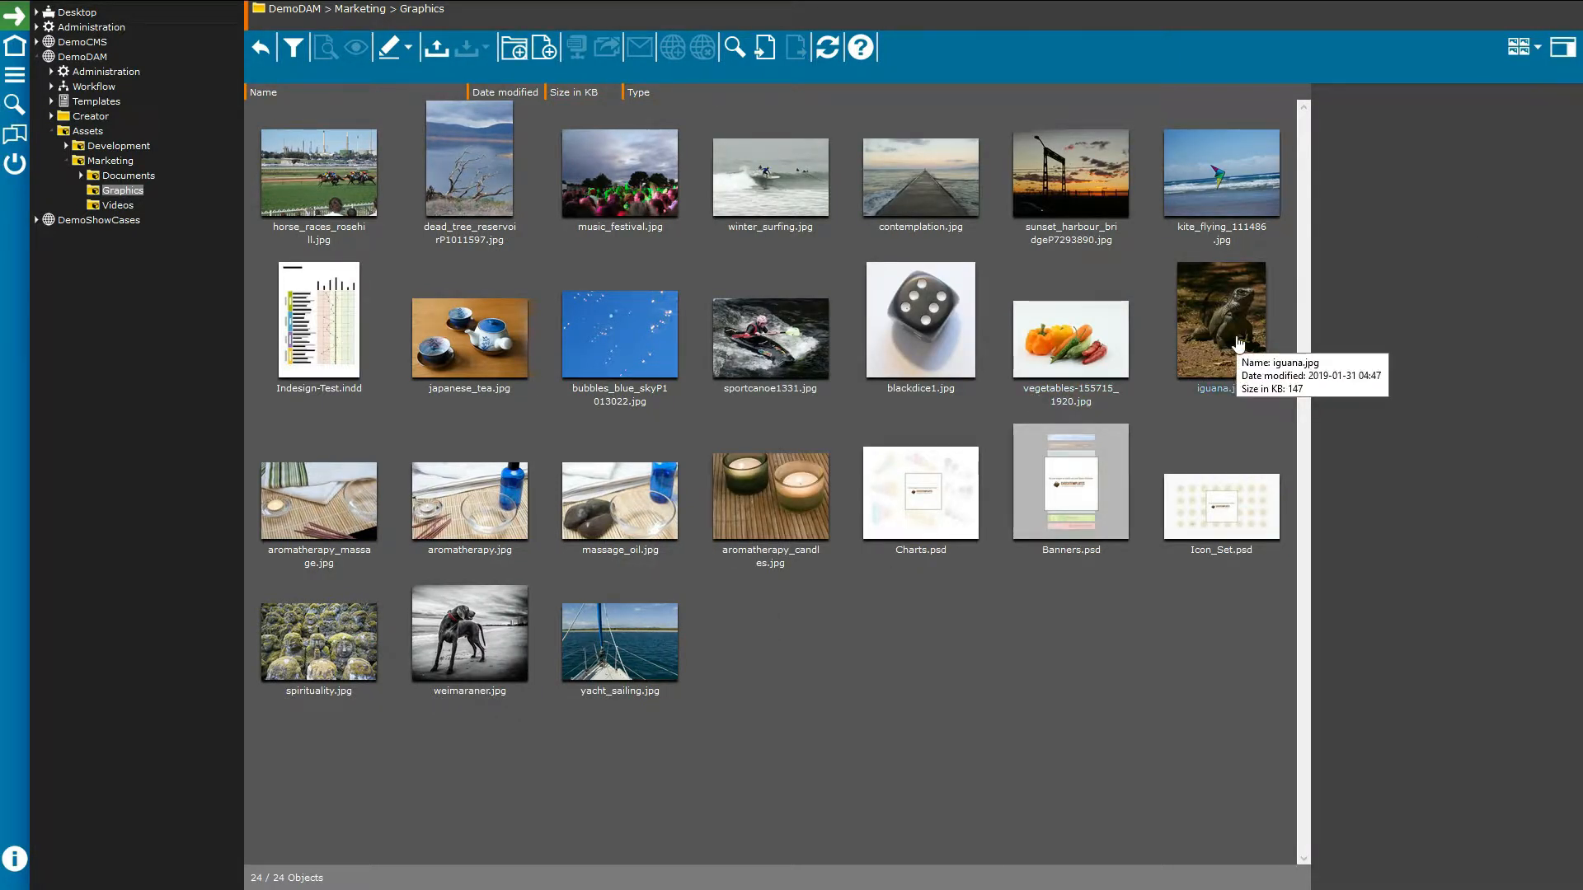
left_click(1060, 334)
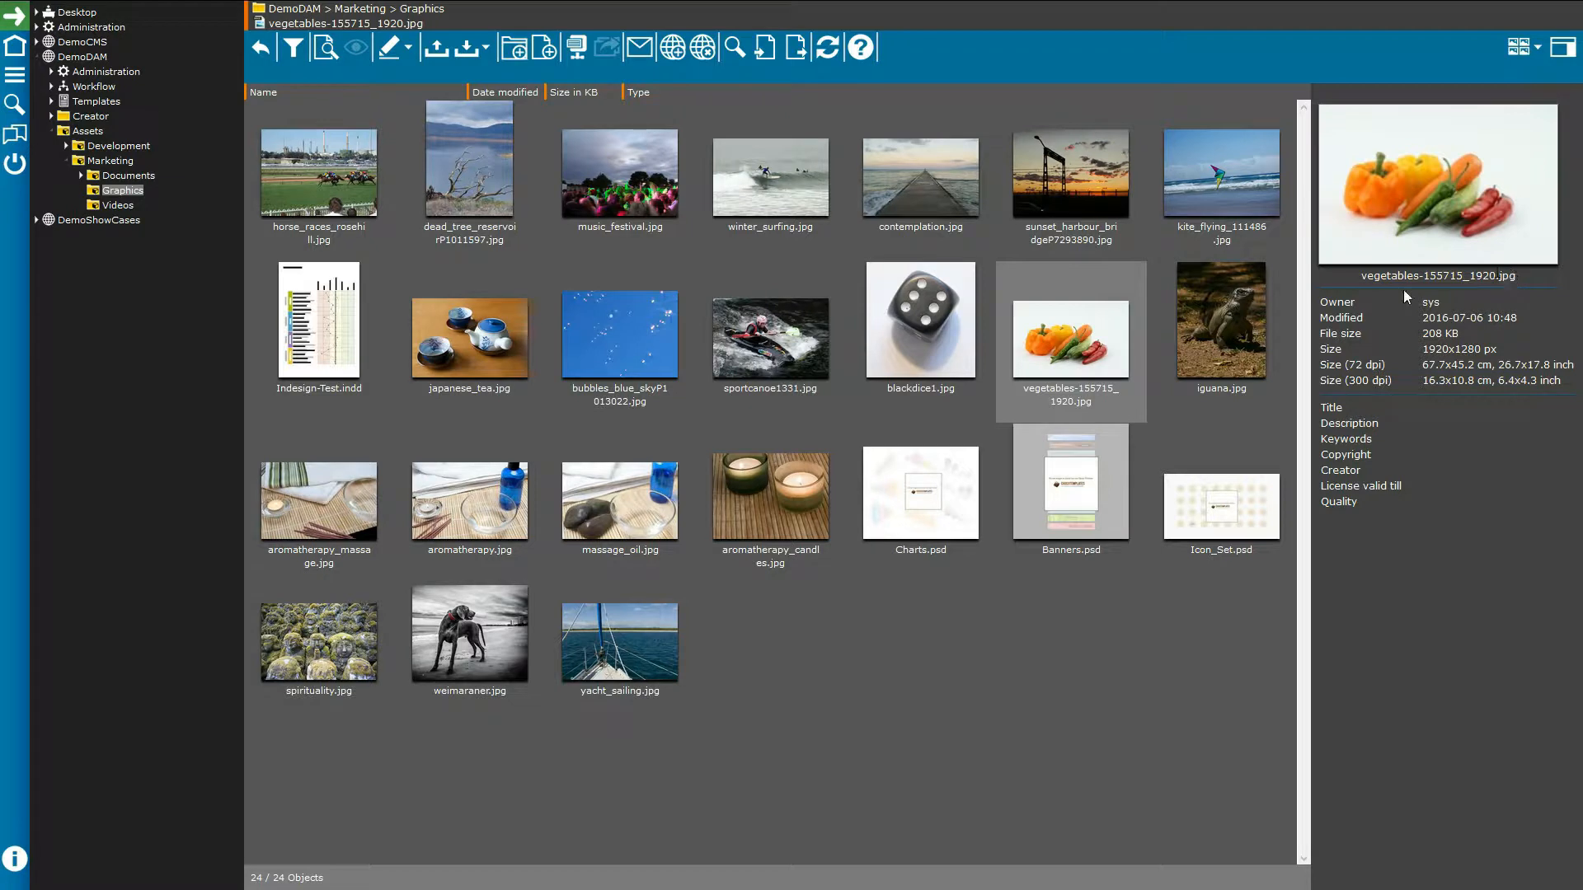
left_click(795, 367)
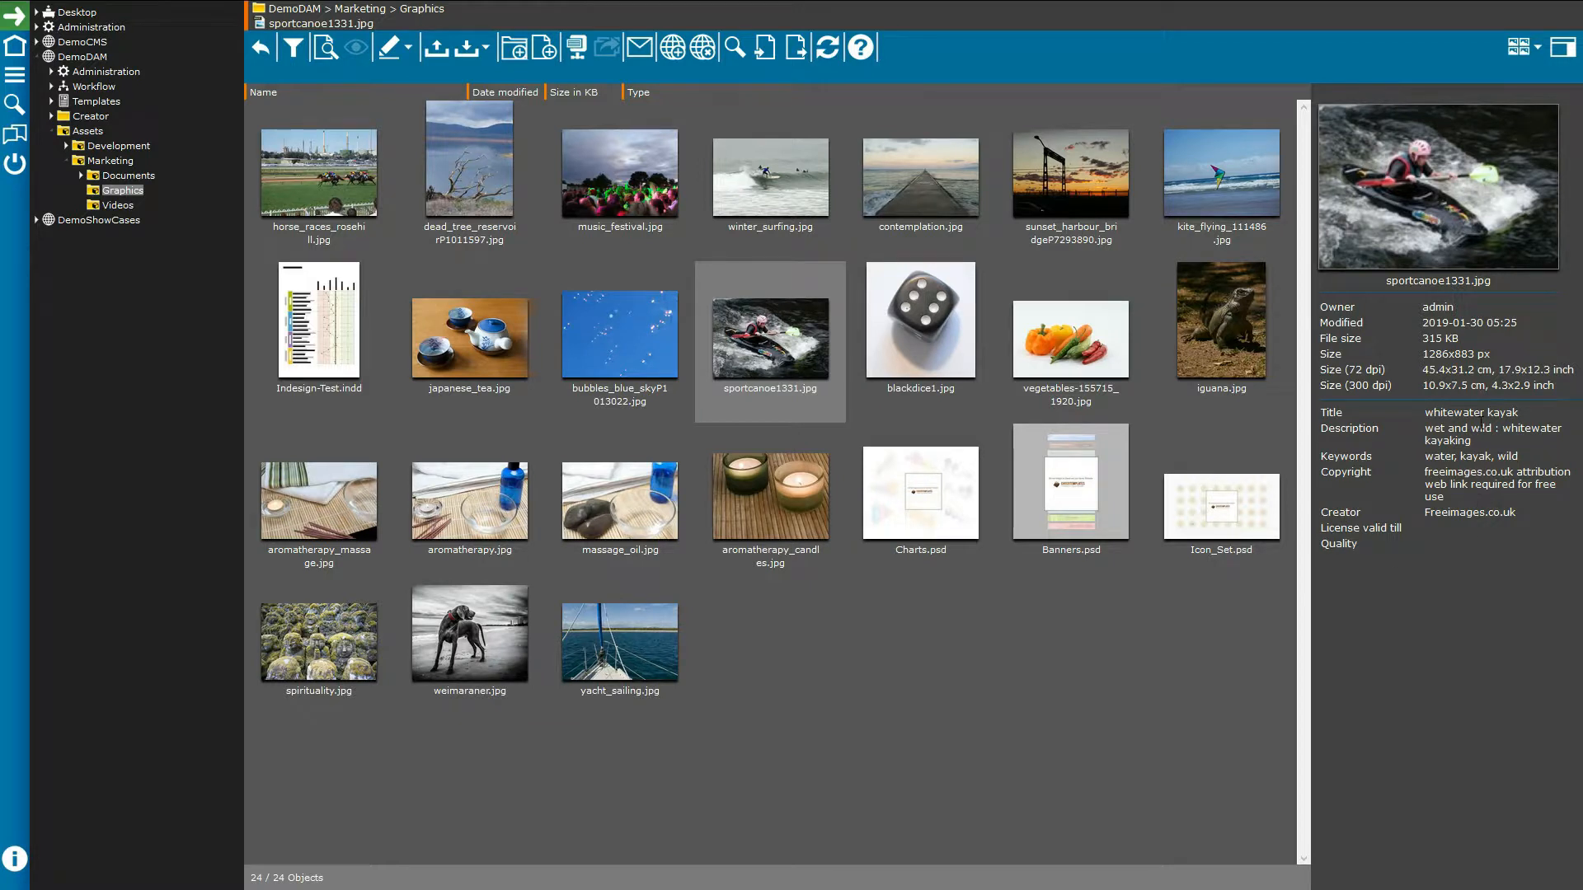
left_click(1562, 56)
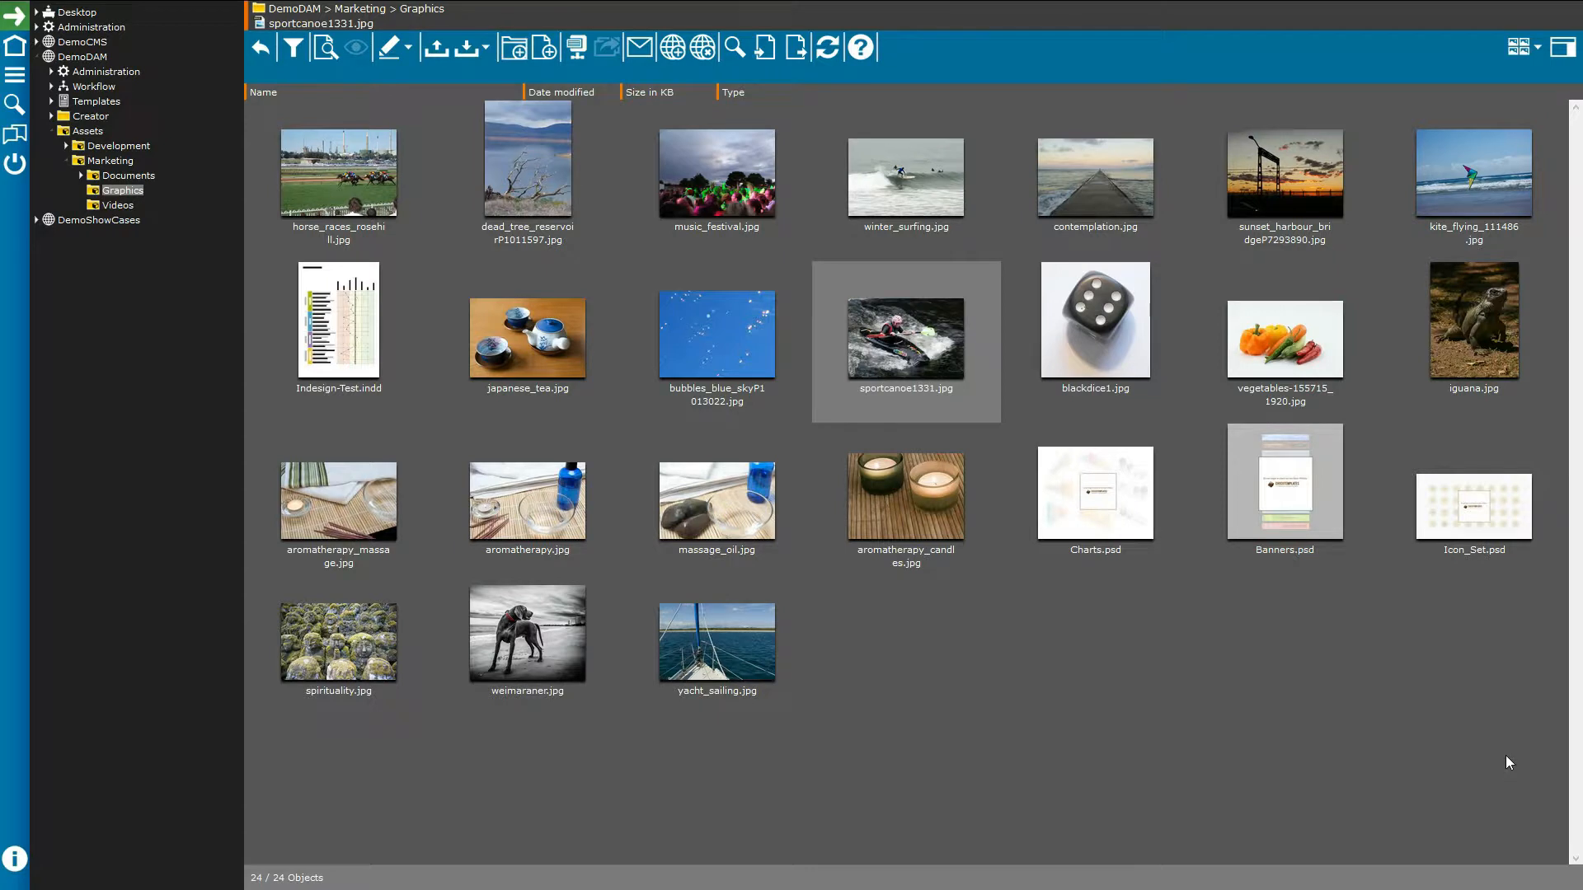
- Open an enlarged preview of horse_races_rosehill.jpg
left_click(359, 180)
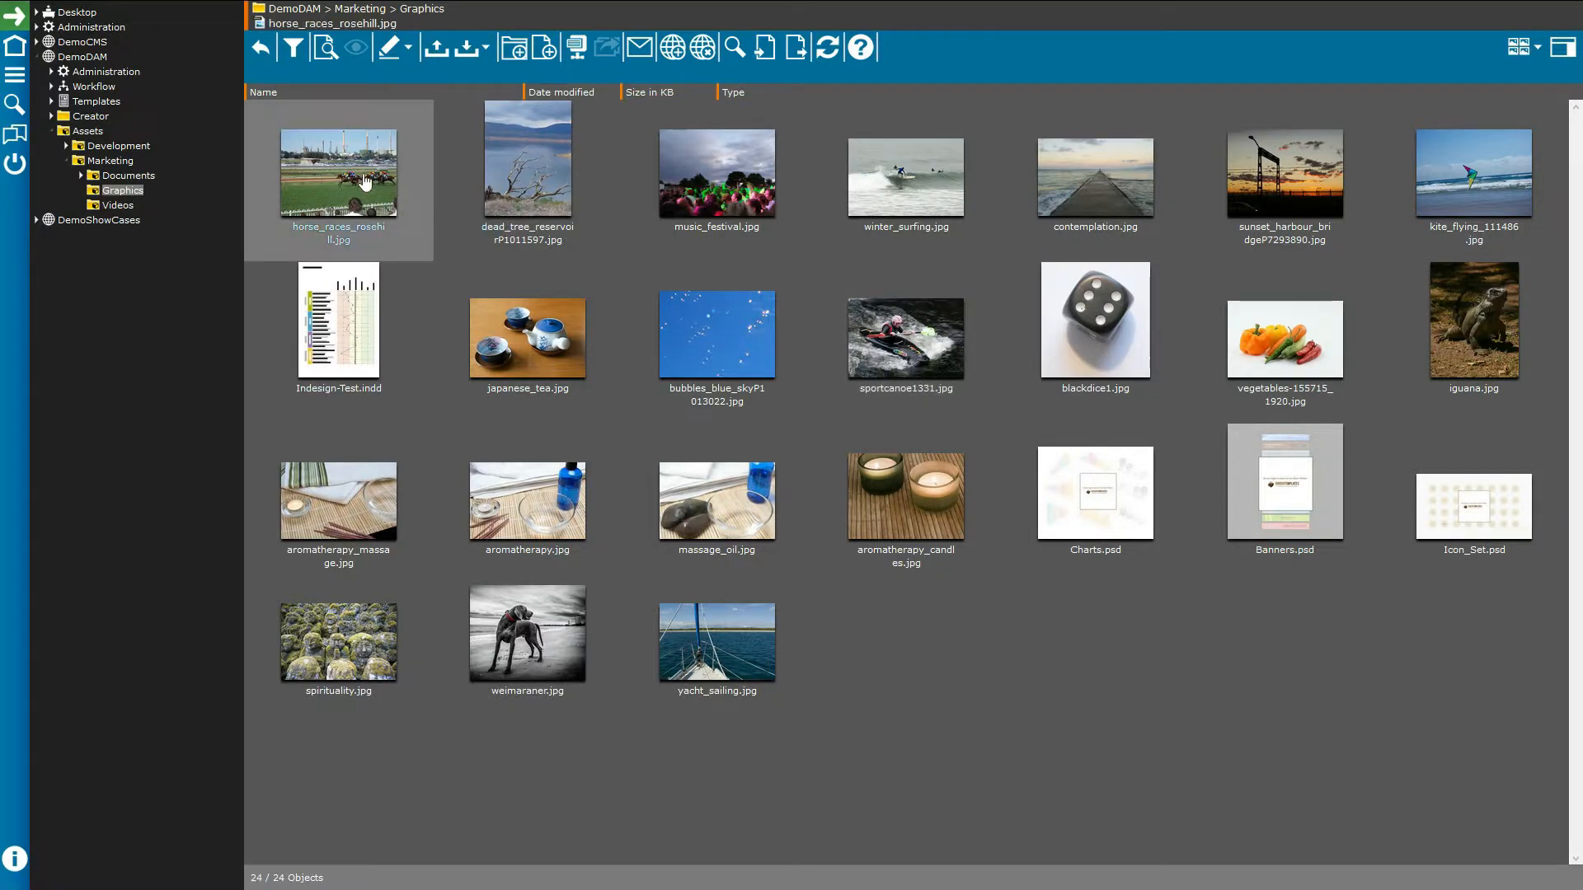
left_click(321, 51)
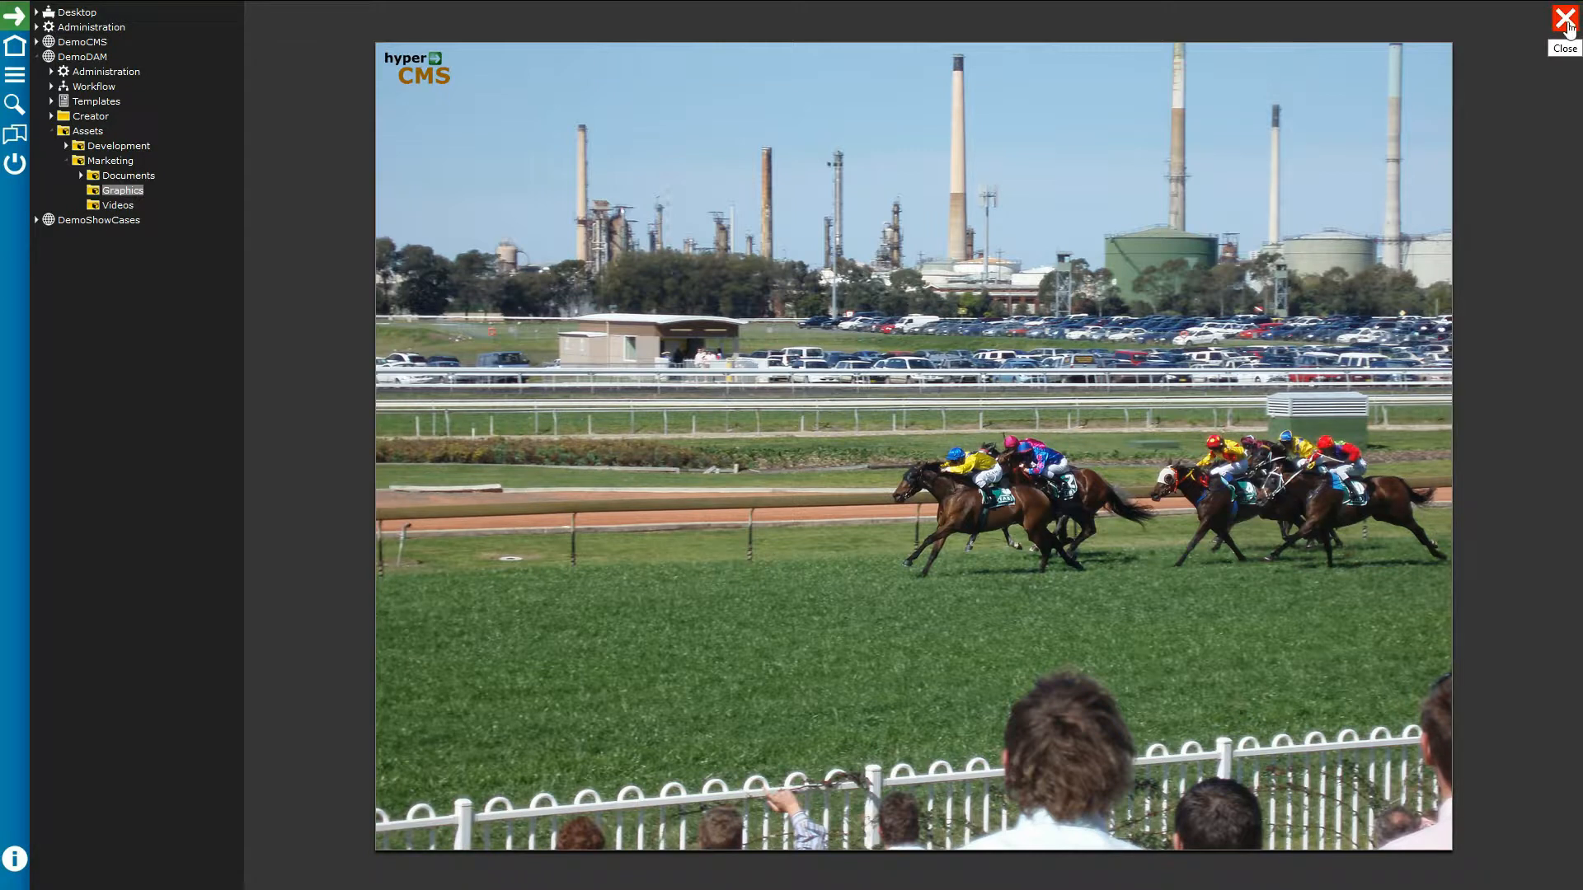
- Close the enlarged preview and examine the file-type filters and edit operations available for horse_races_rosehill.jpg
left_click(1566, 24)
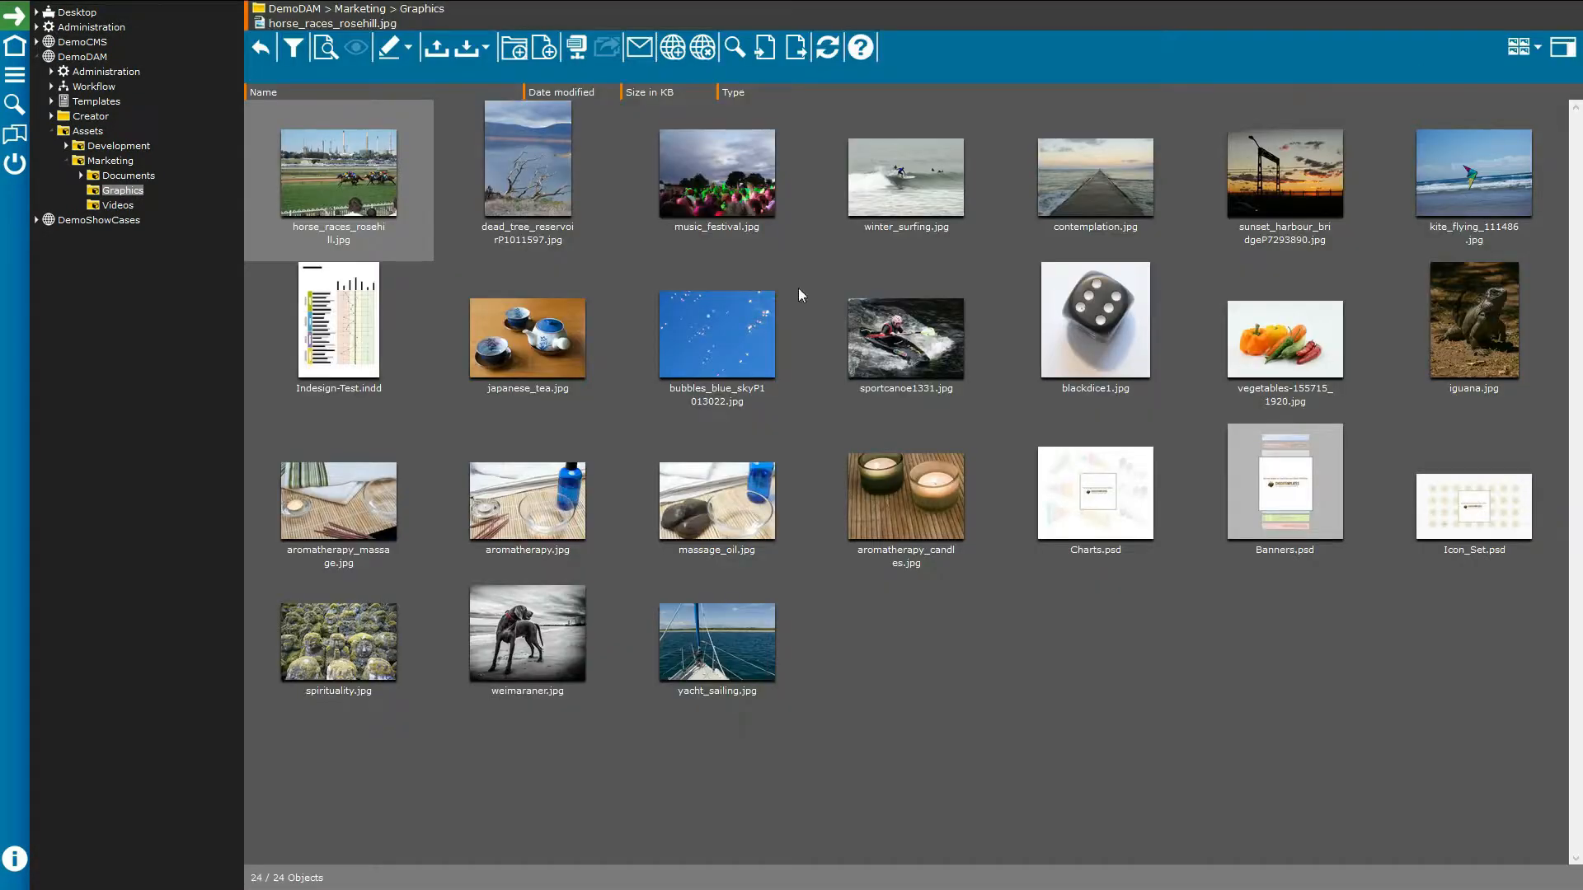
left_click(291, 45)
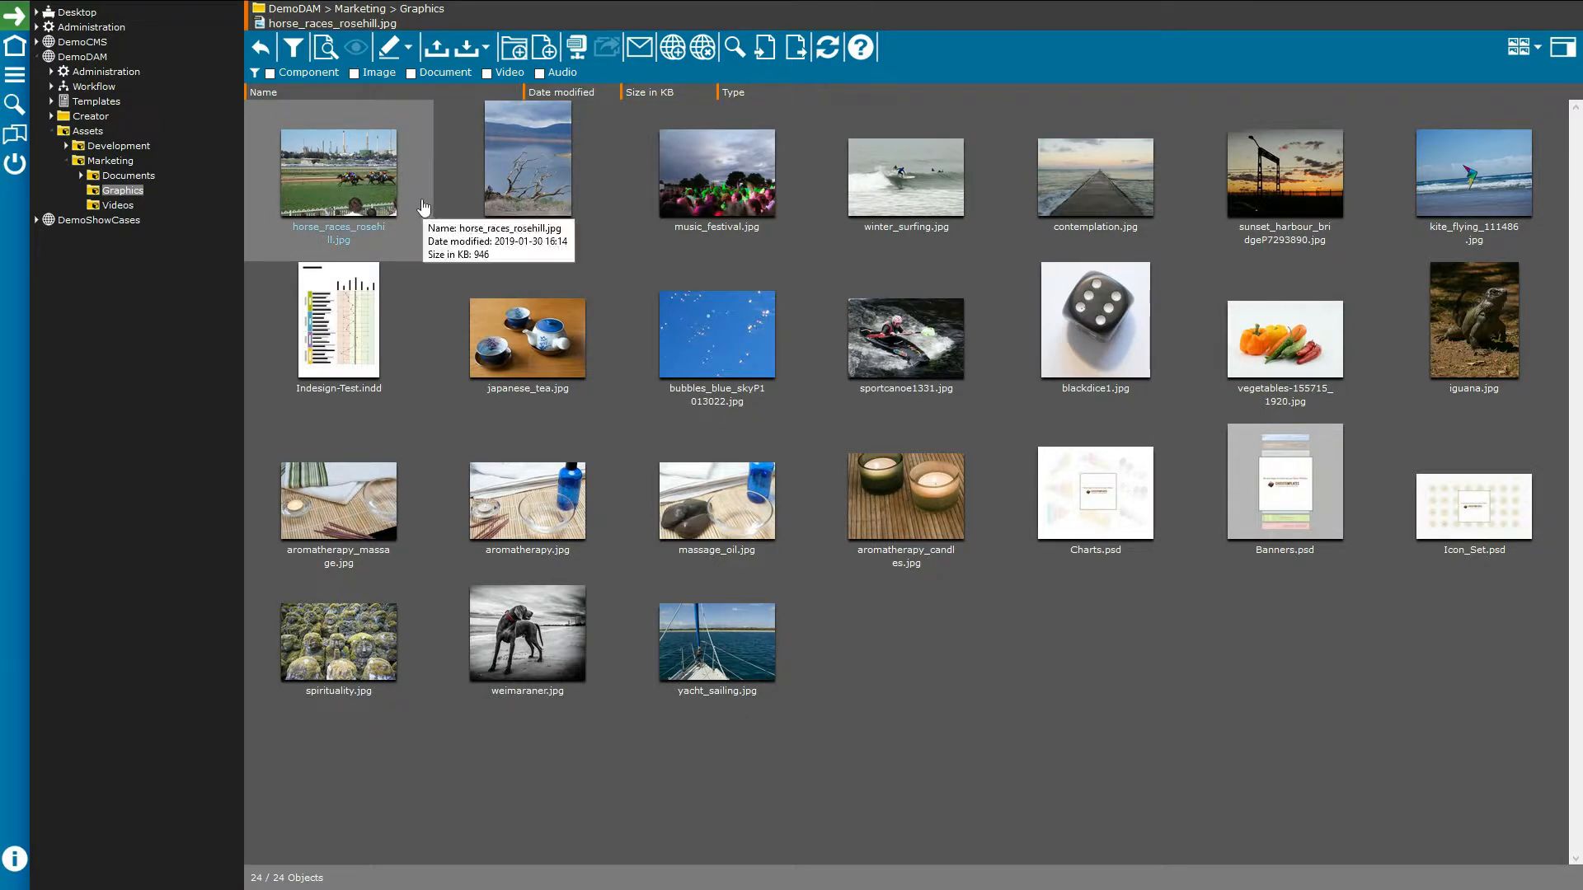
left_click(389, 51)
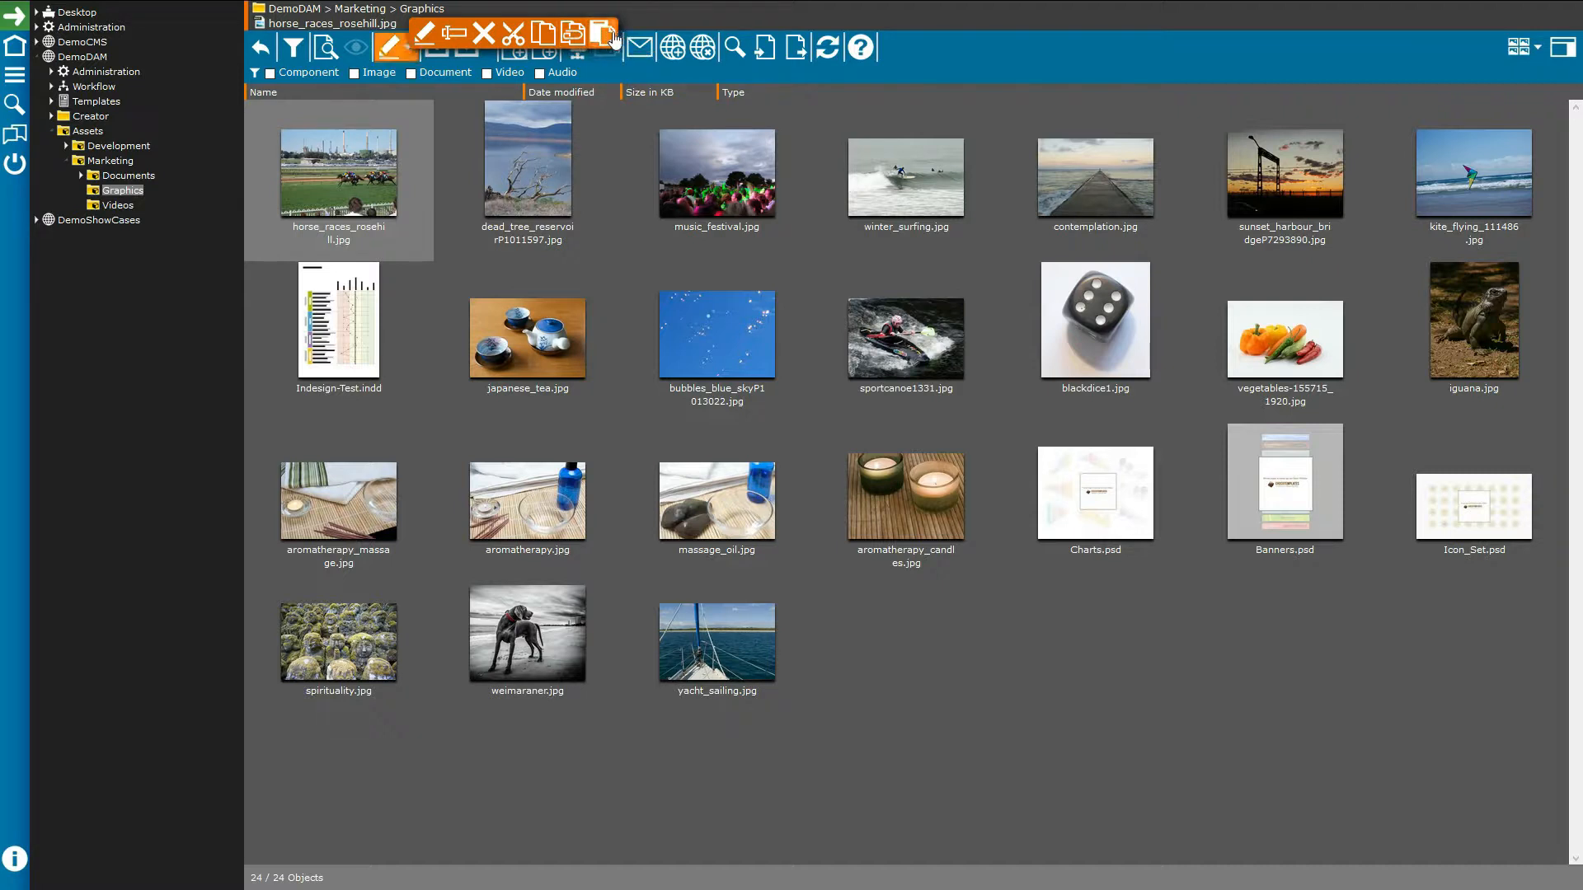
- Select japanese_tea.jpg, review its download formats from Original to Dropbox, and dismiss the list without downloading
left_click(602, 330)
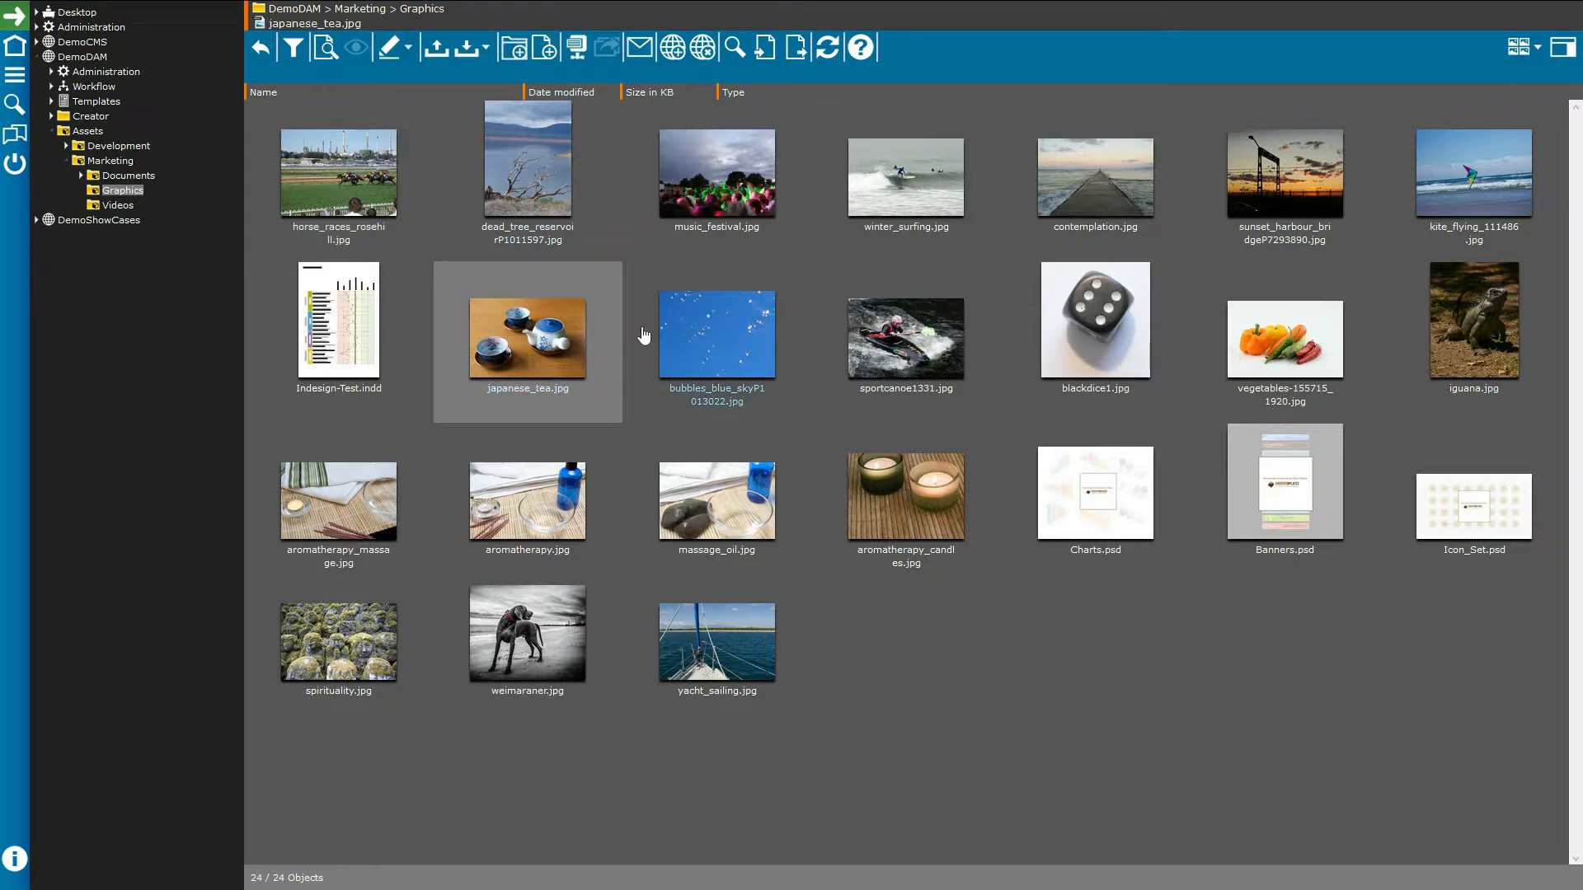
right_click(544, 341)
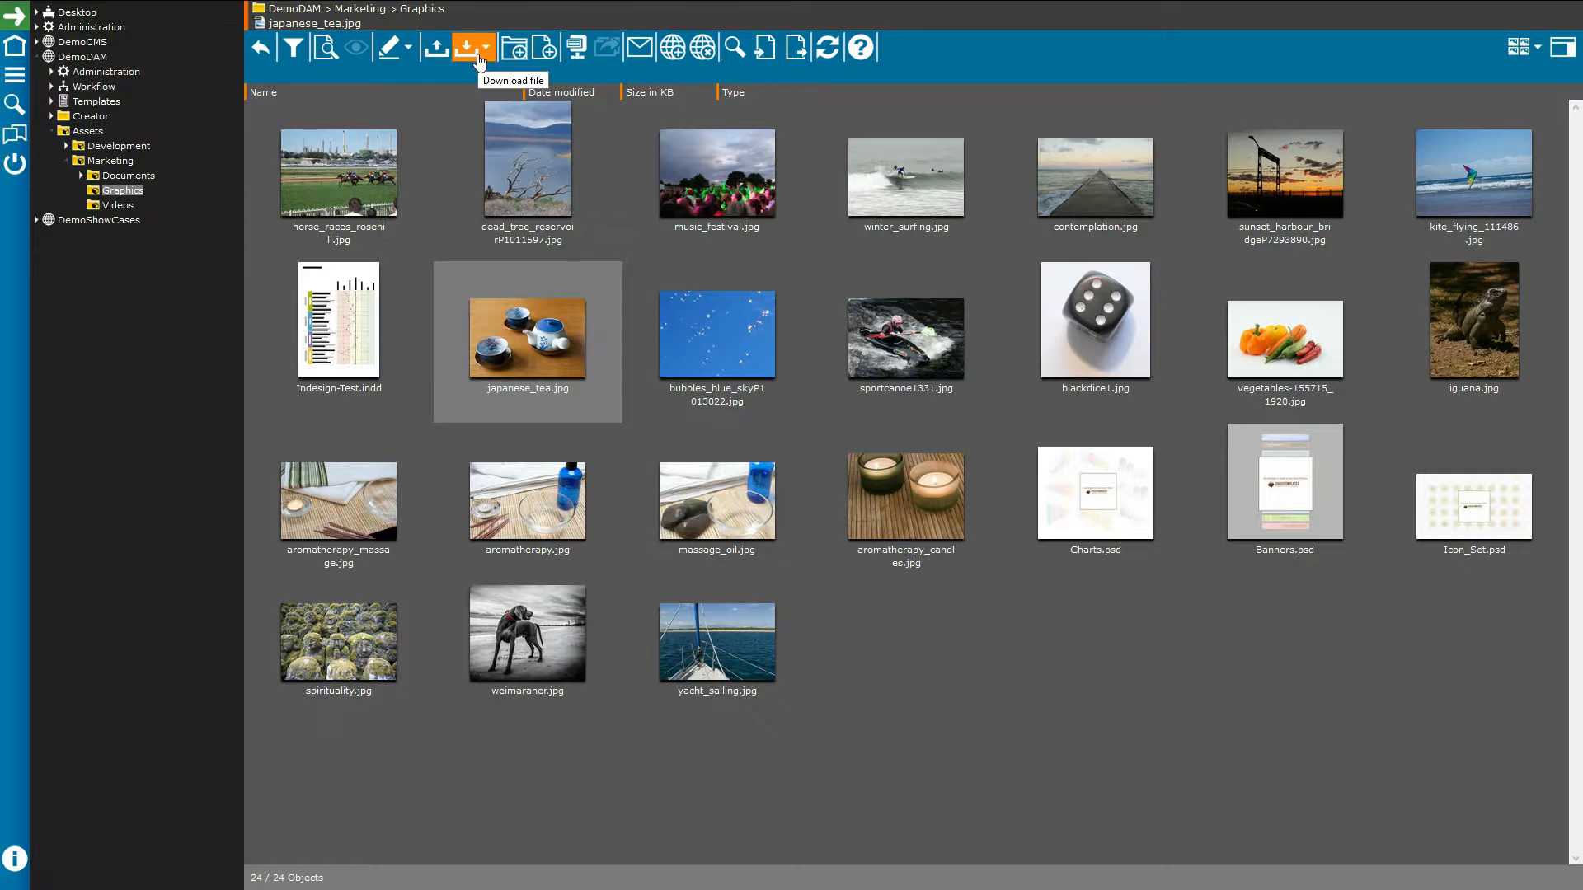
left_click(479, 61)
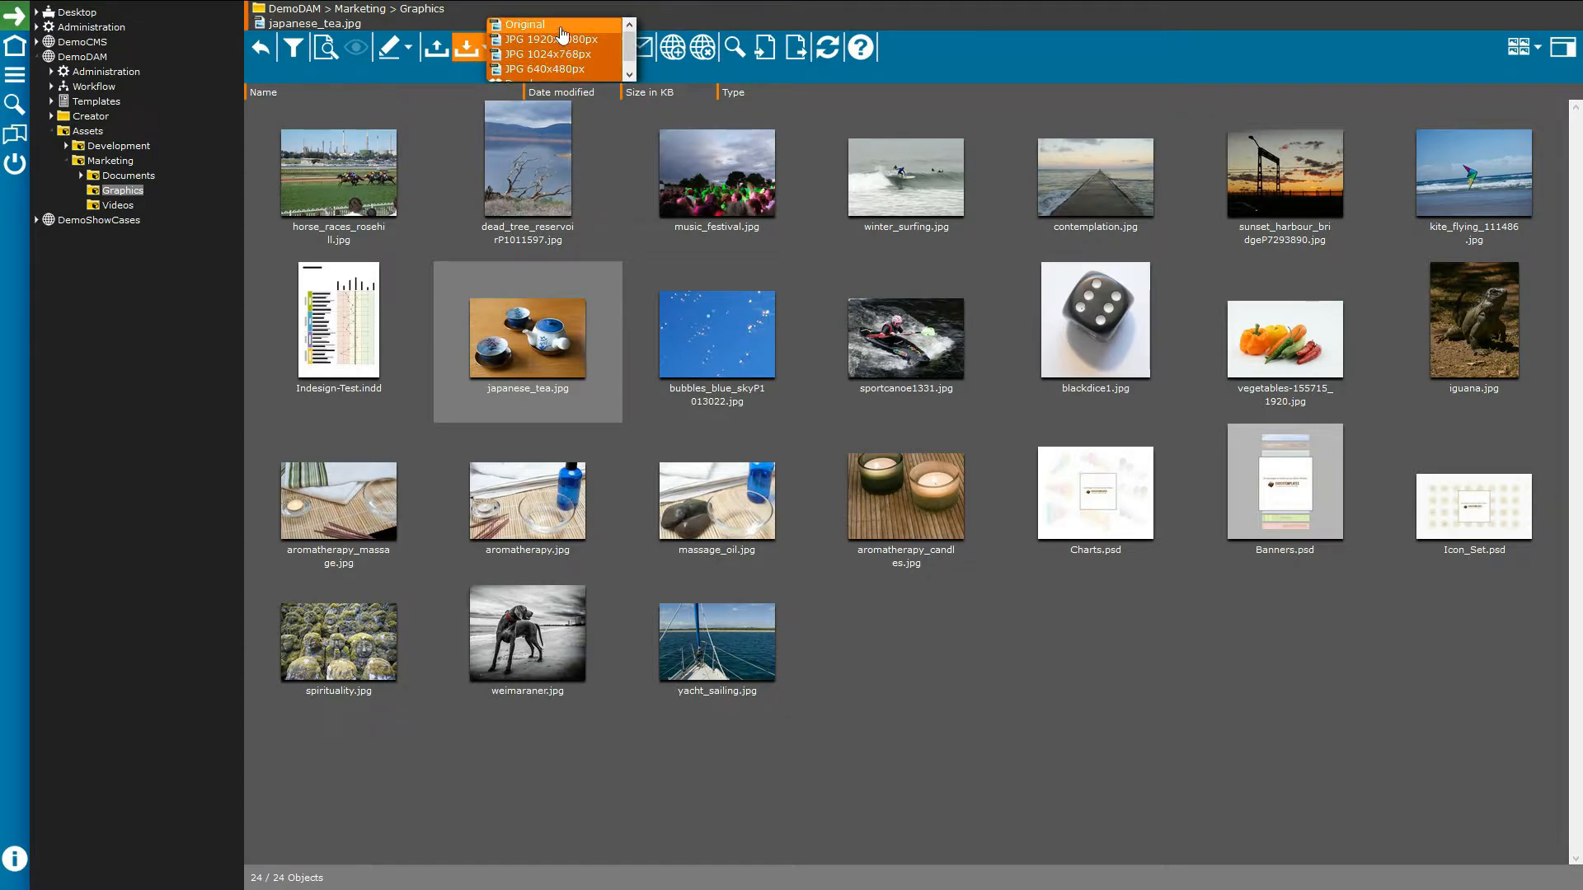
scroll(568, 51, "down", 2)
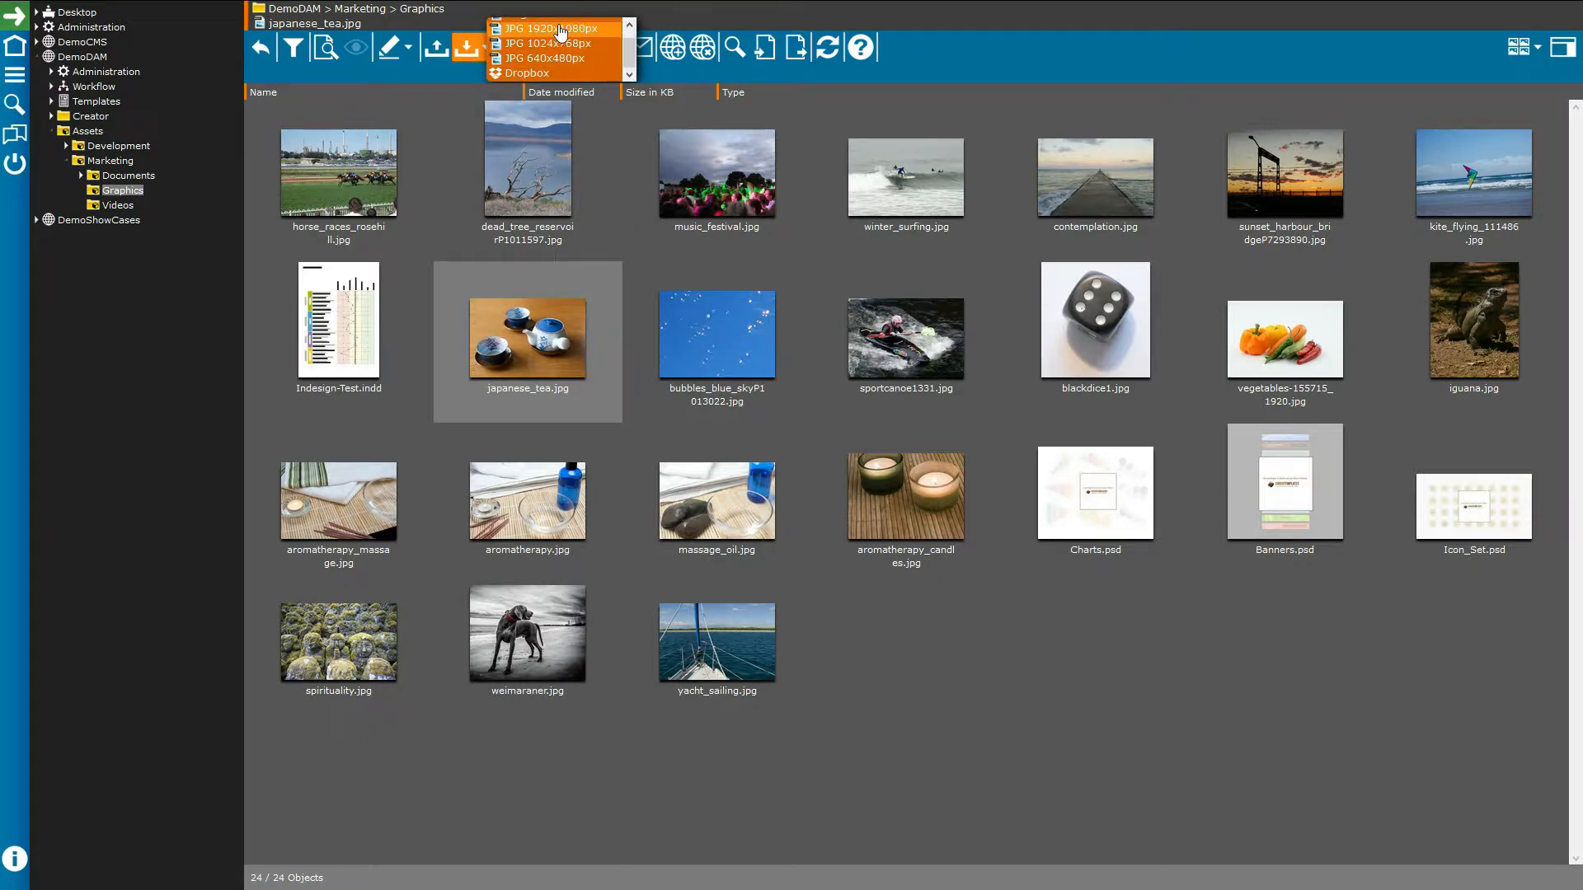
scroll(568, 49, "up", 1)
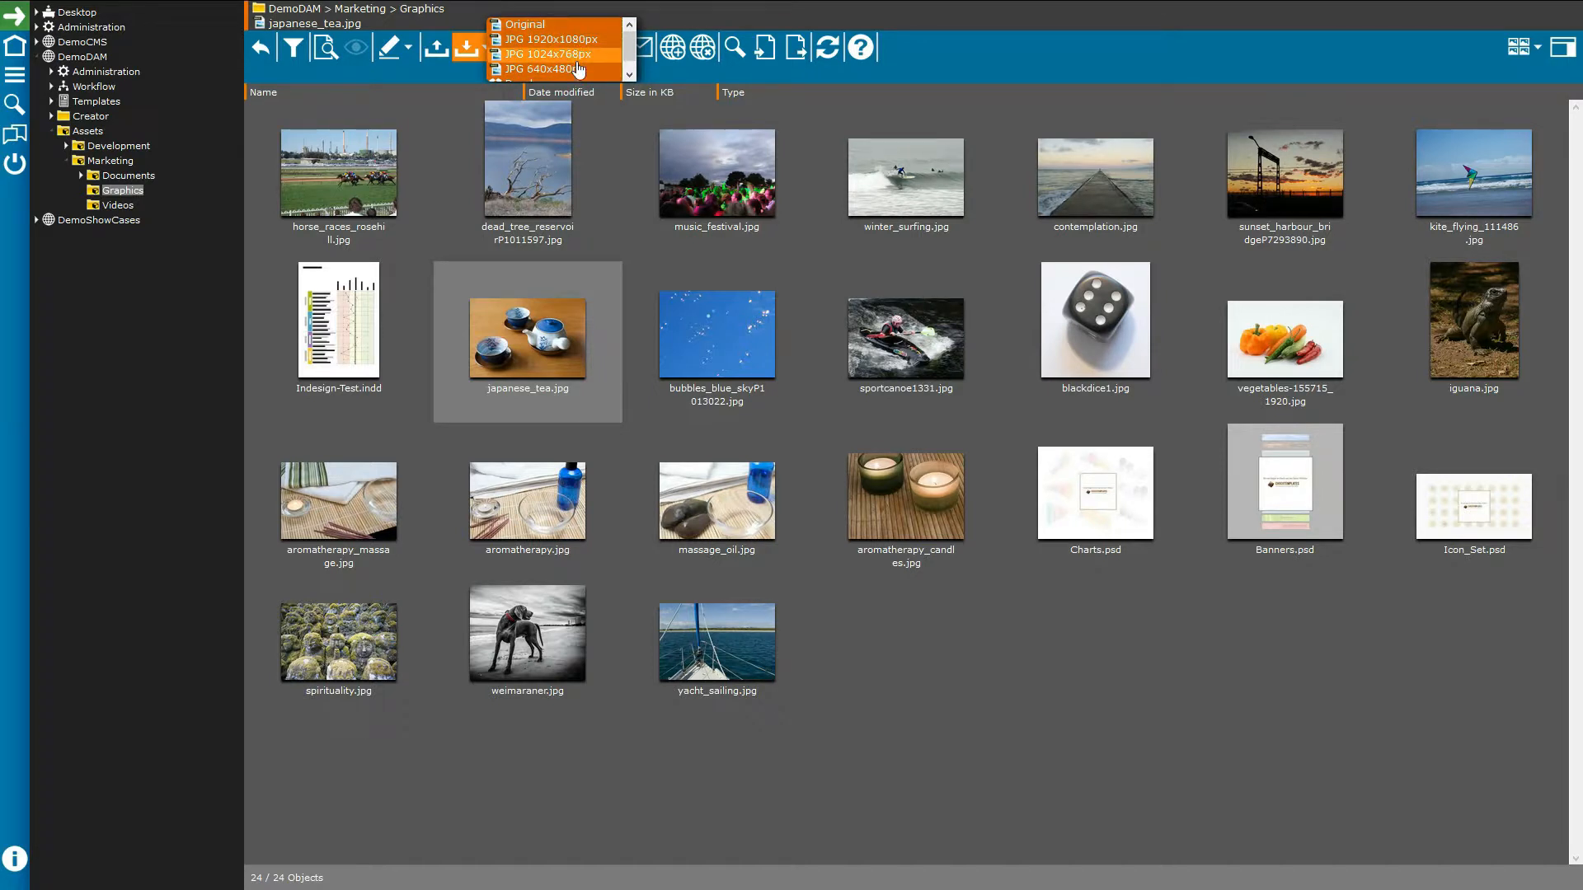
scroll(577, 66, "down", 1)
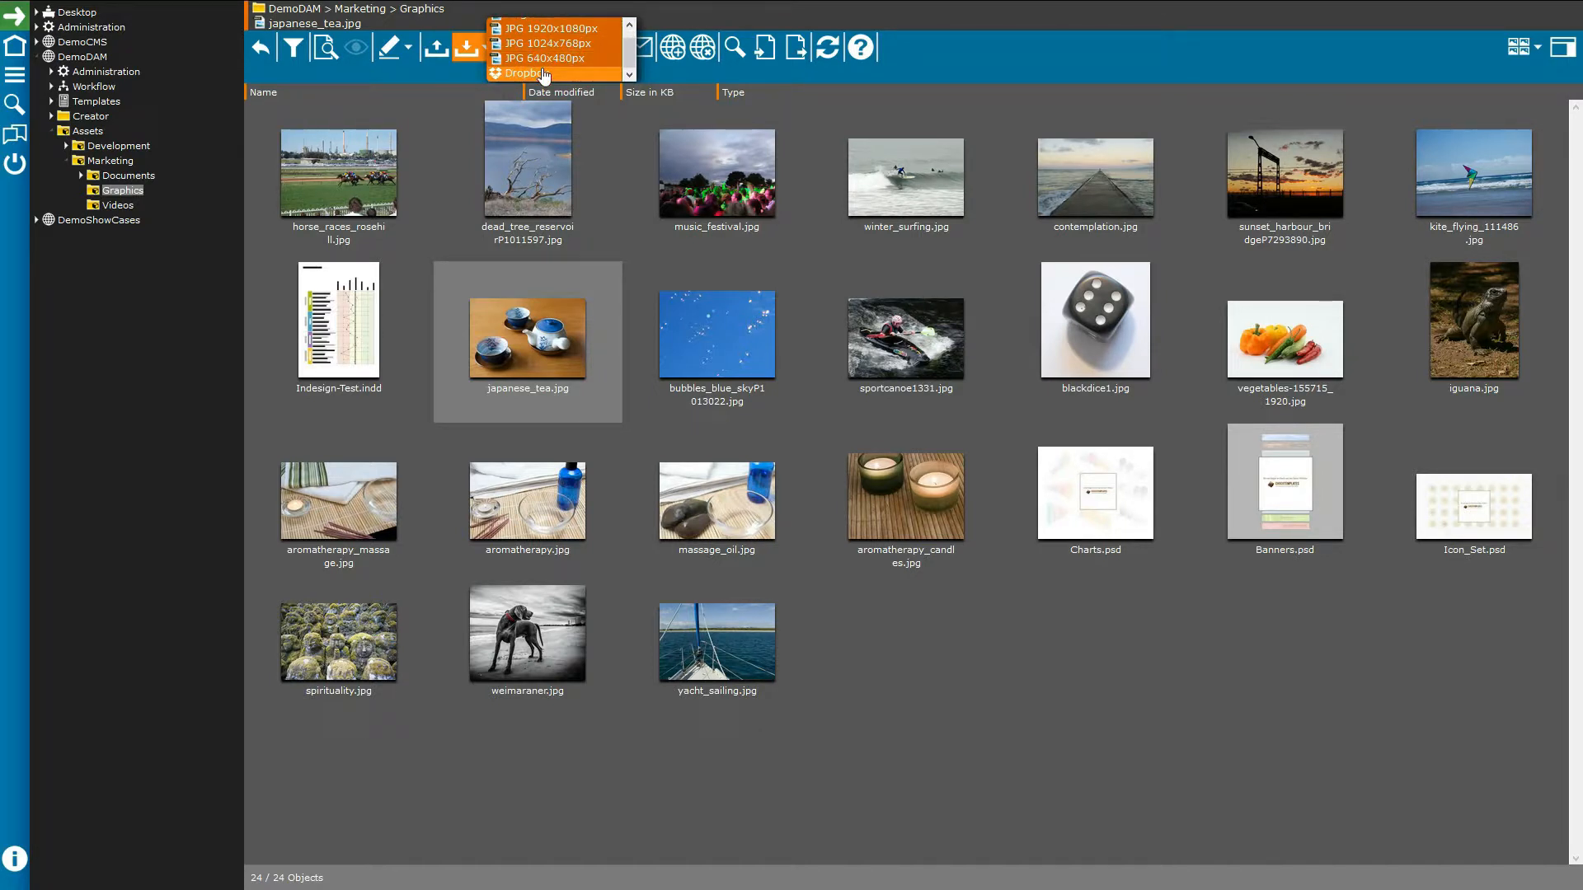
scroll(516, 43, "up", 1)
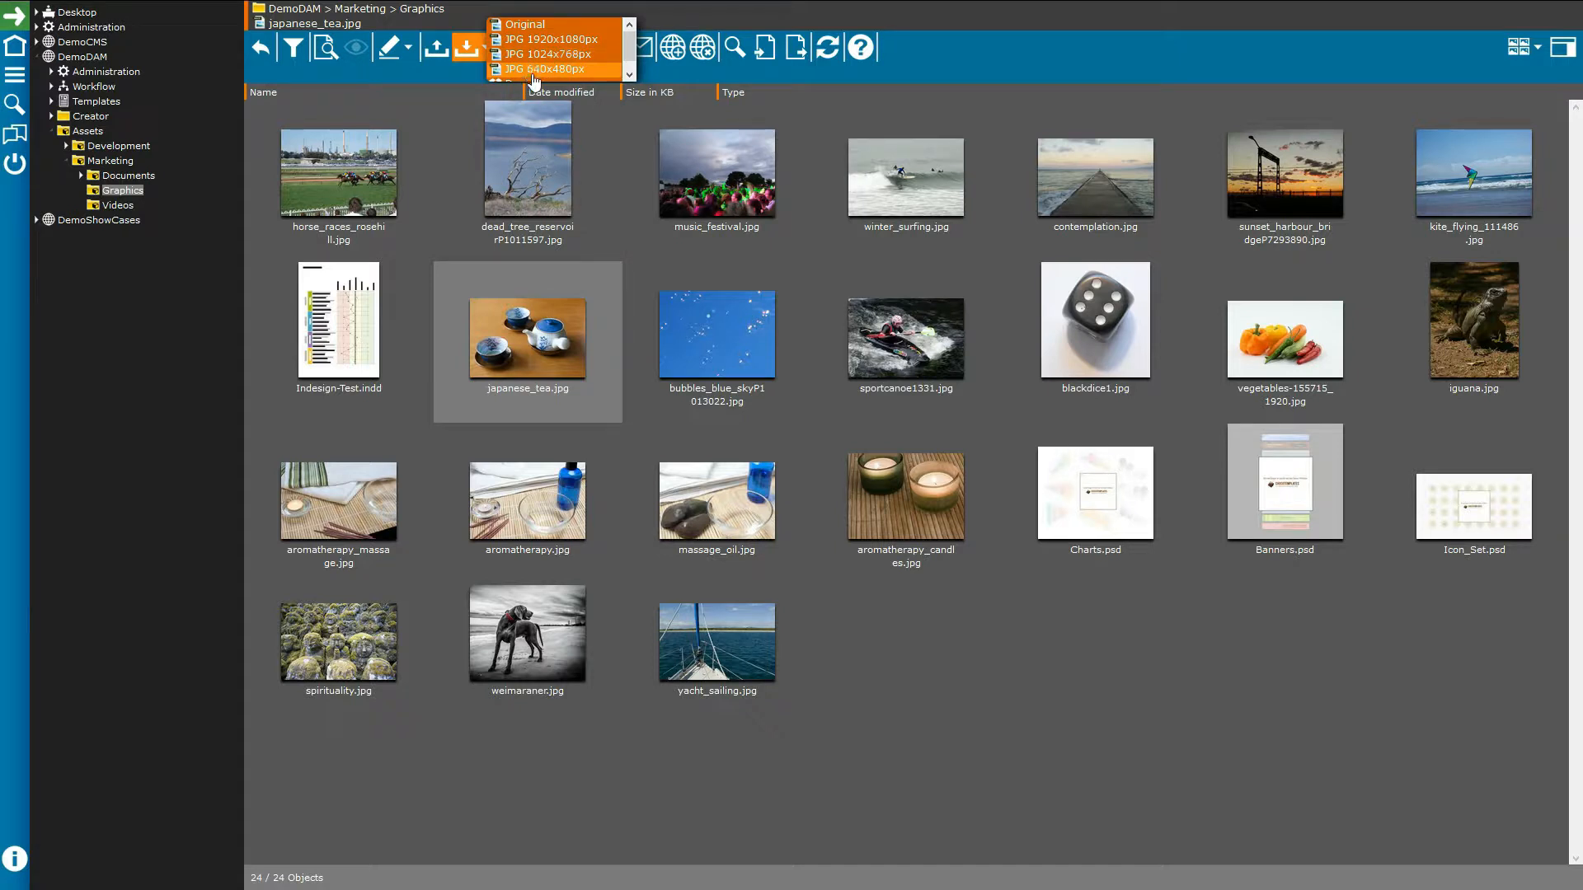
left_click(640, 202)
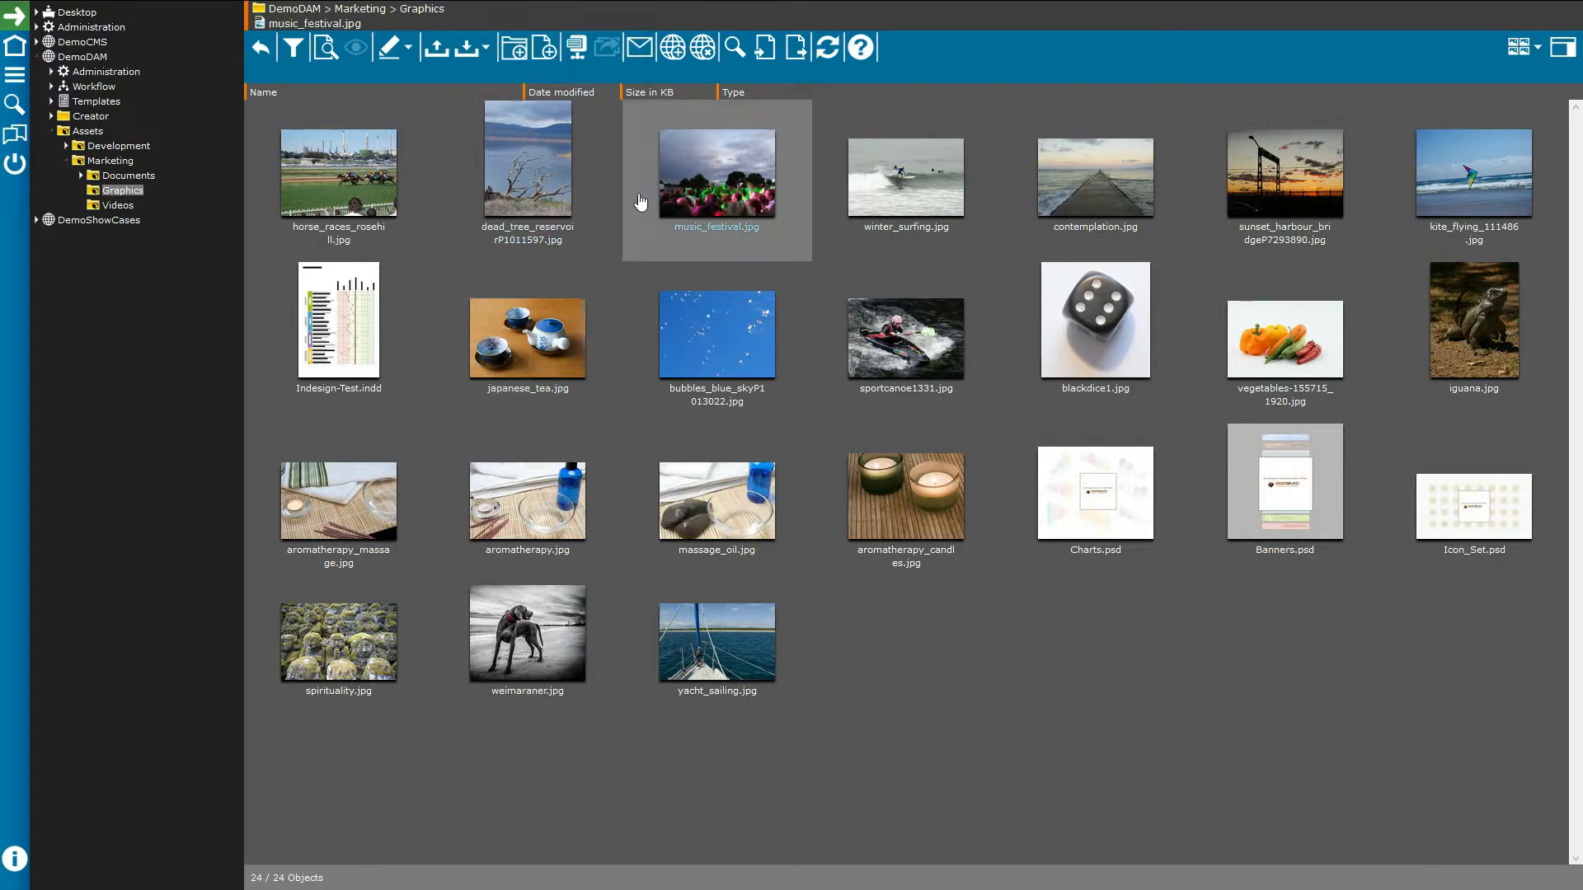
- Open the Marketing Documents folder, review the download formats for MarketingWikipedia.doc, and dismiss them without downloading
left_click(139, 181)
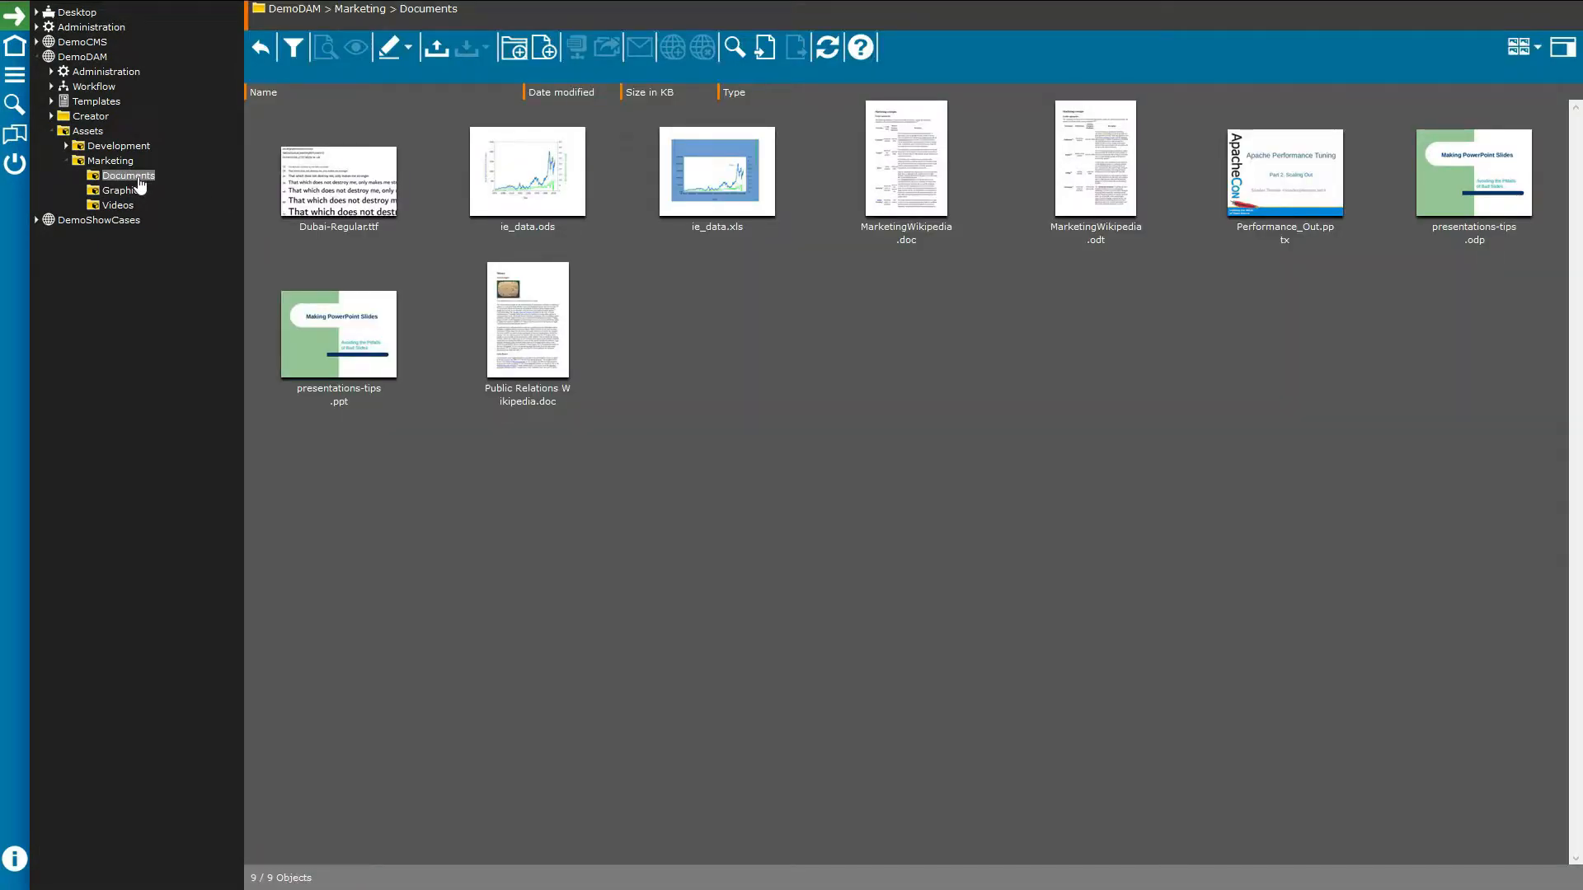
left_click(892, 211)
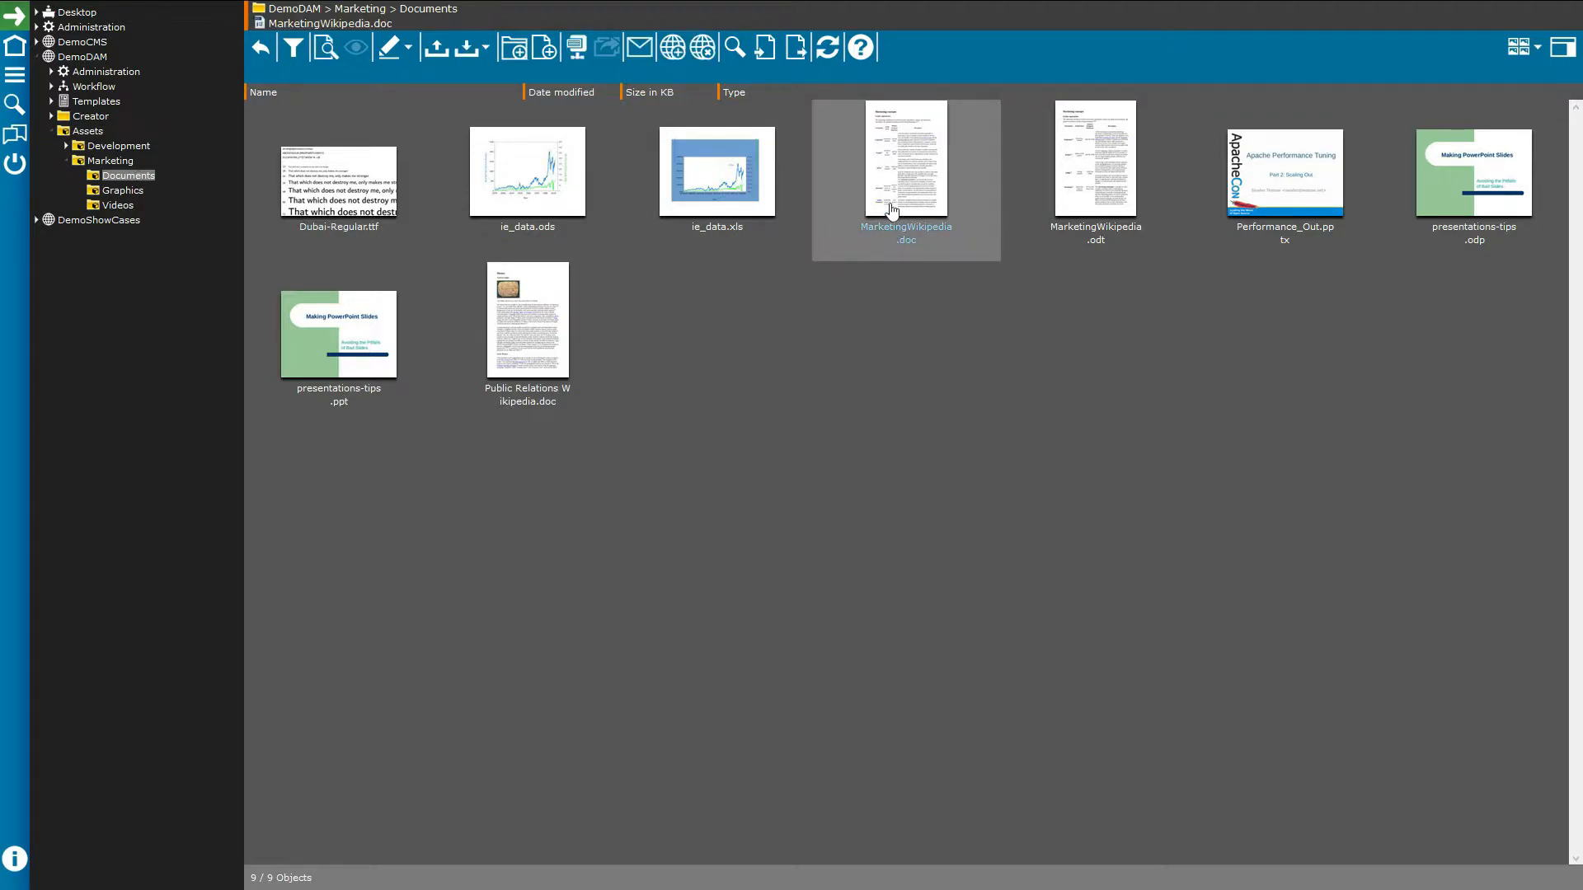
left_click(486, 56)
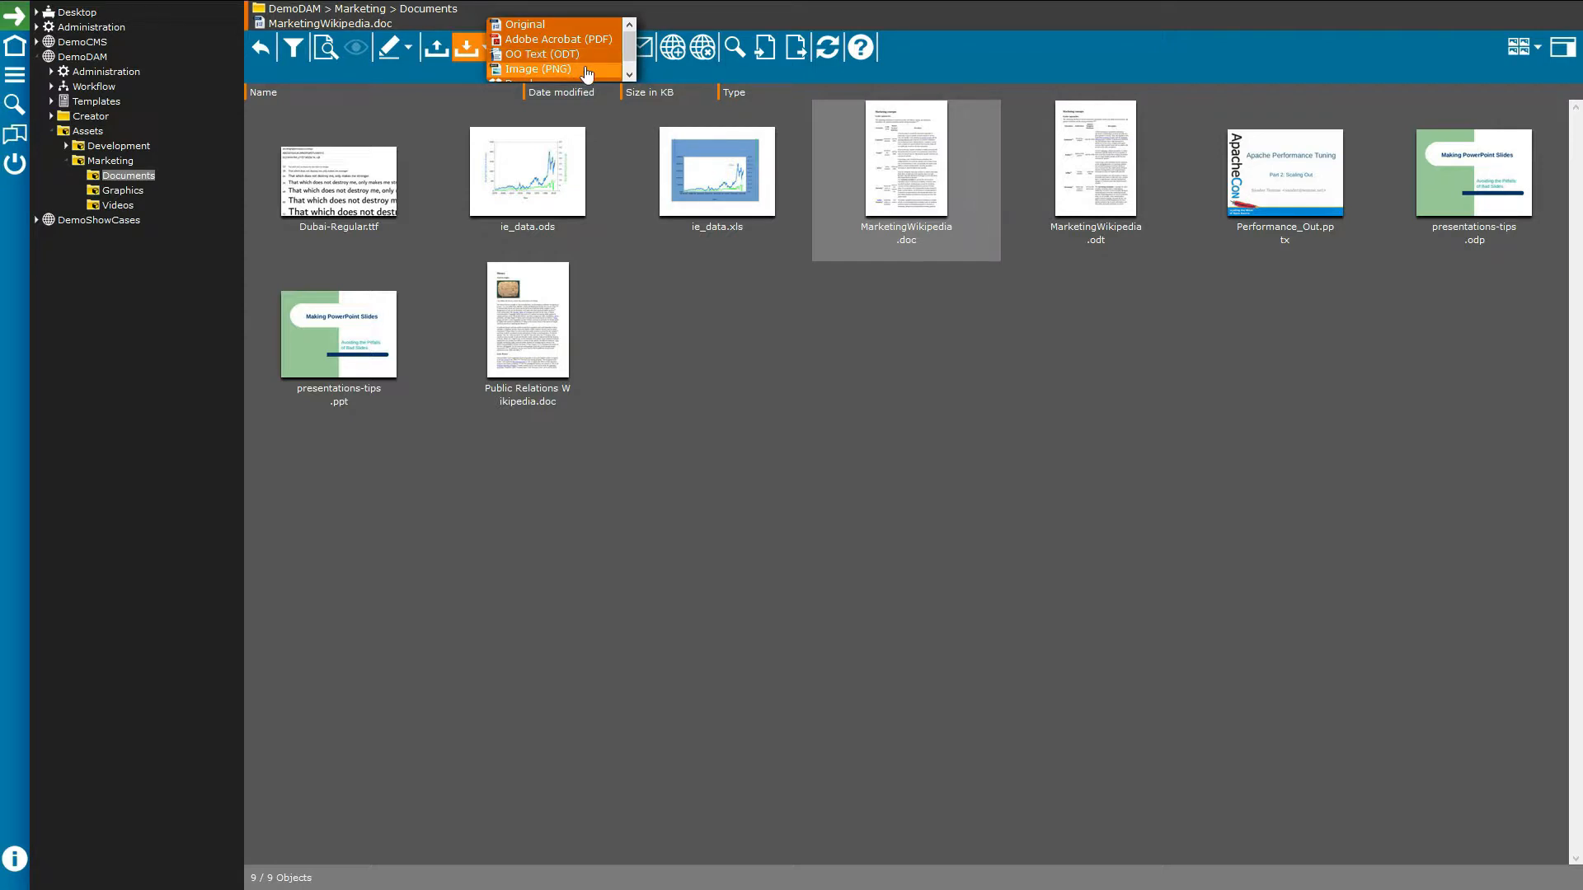
scroll(587, 74, "down", 1)
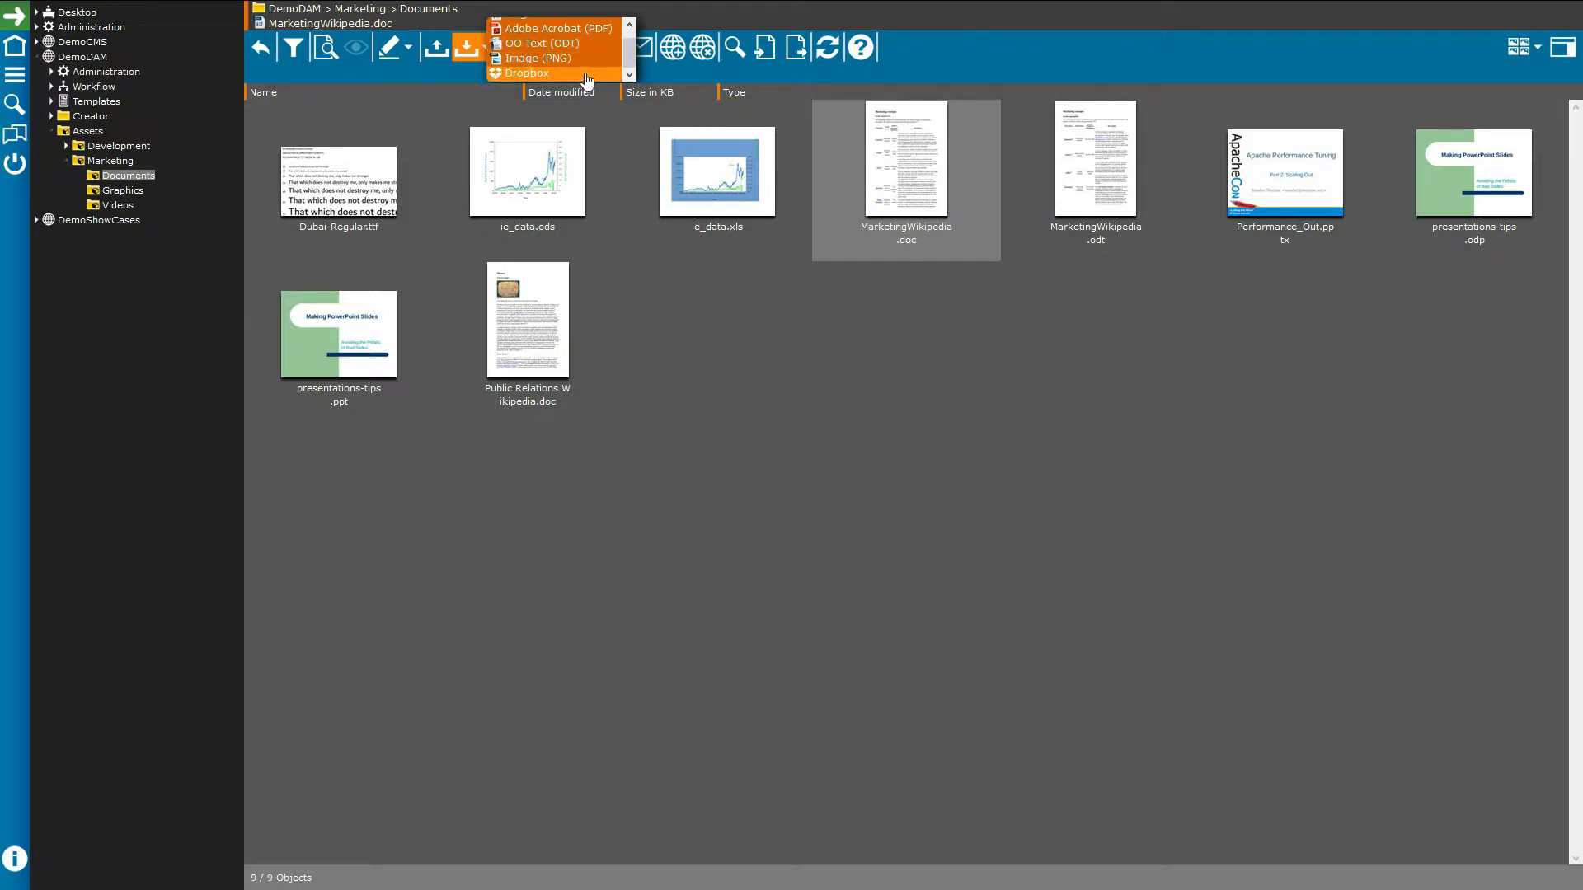
scroll(631, 57, "up", 1)
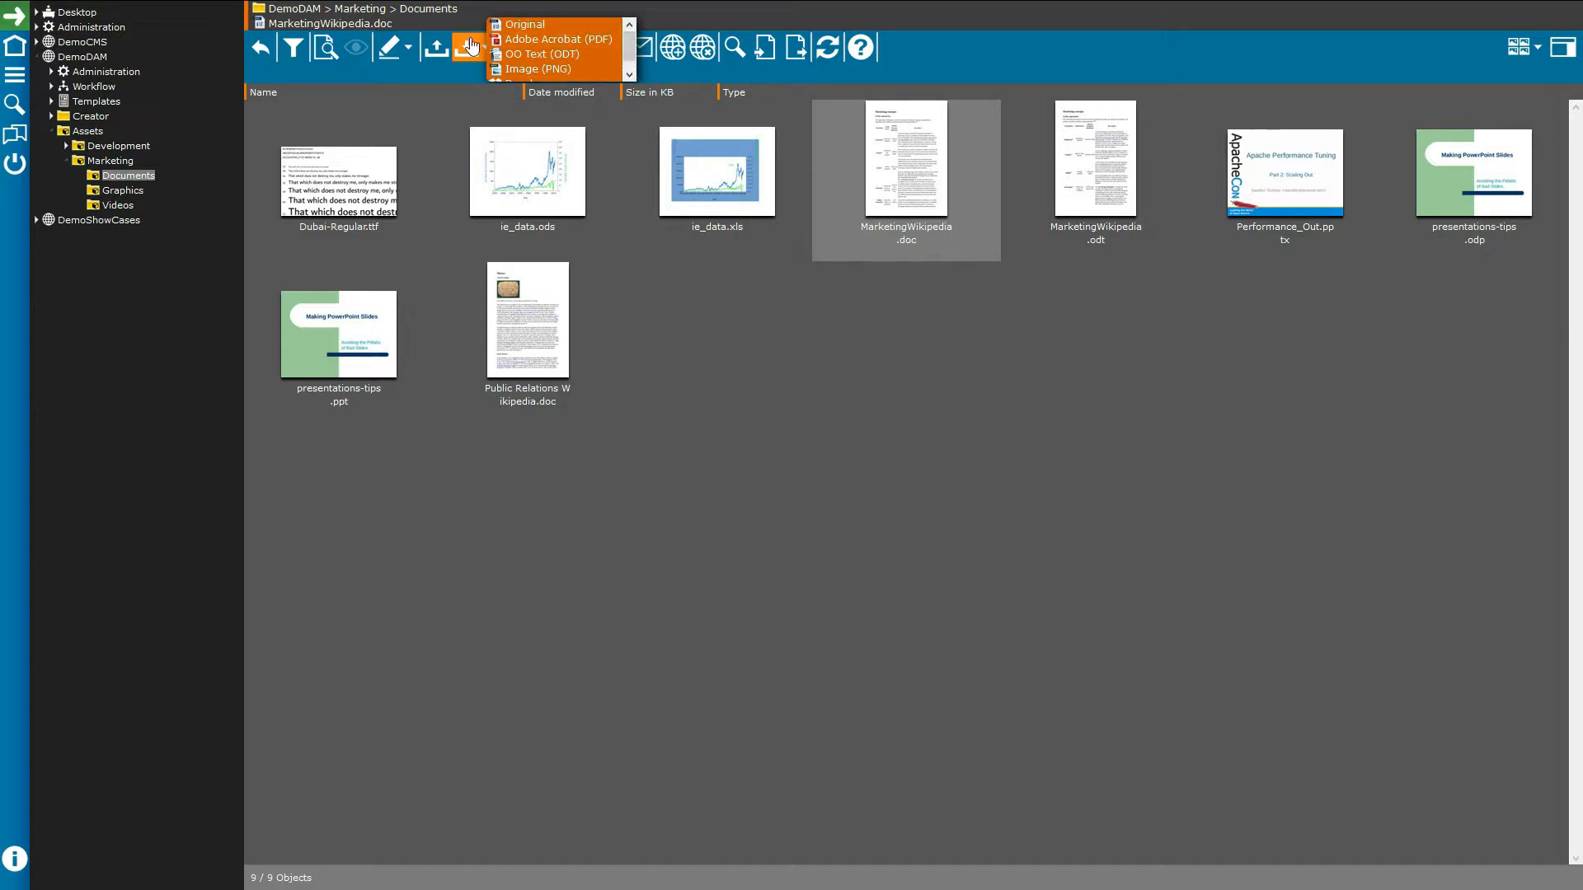
left_click(473, 45)
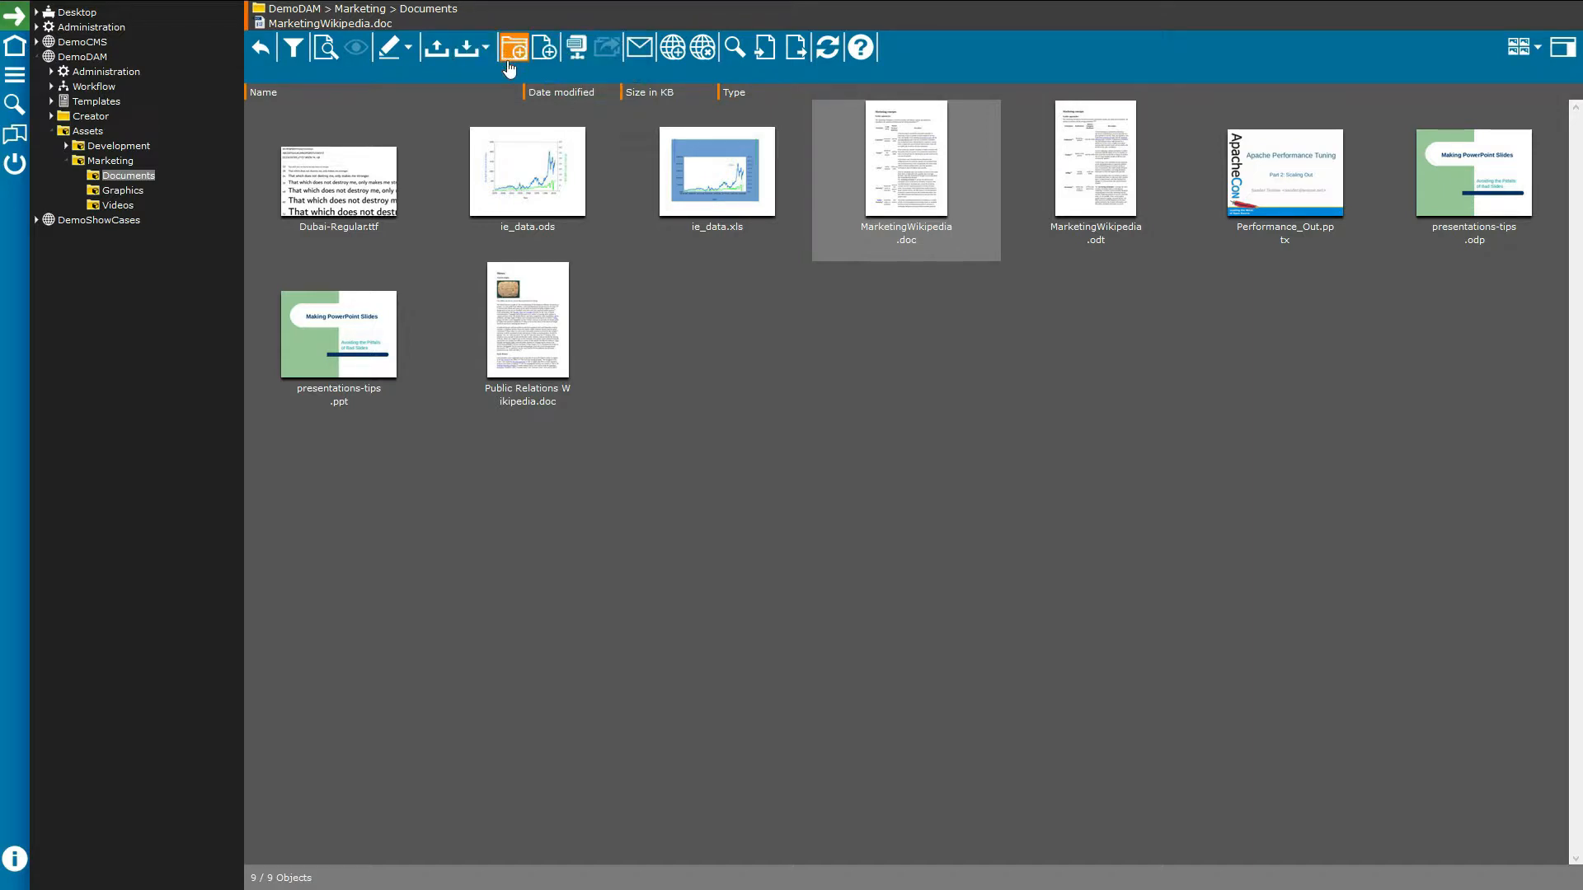
- Return to the Graphics folder, select aromatherapy_candles.jpg, and open and dismiss the new-folder form without creating a folder
left_click(132, 195)
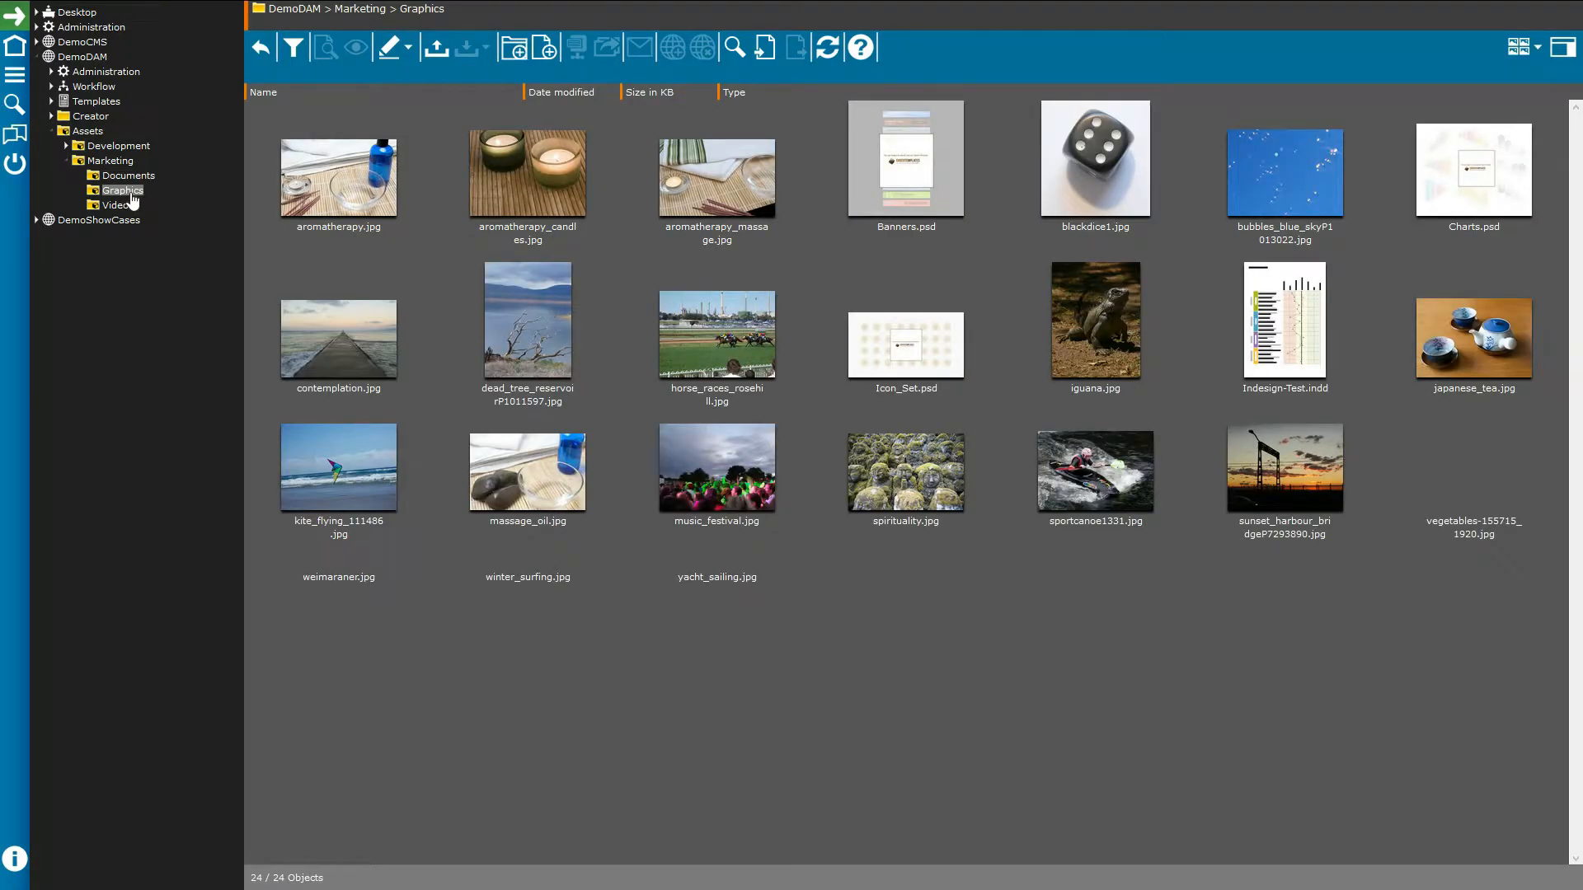
left_click(495, 196)
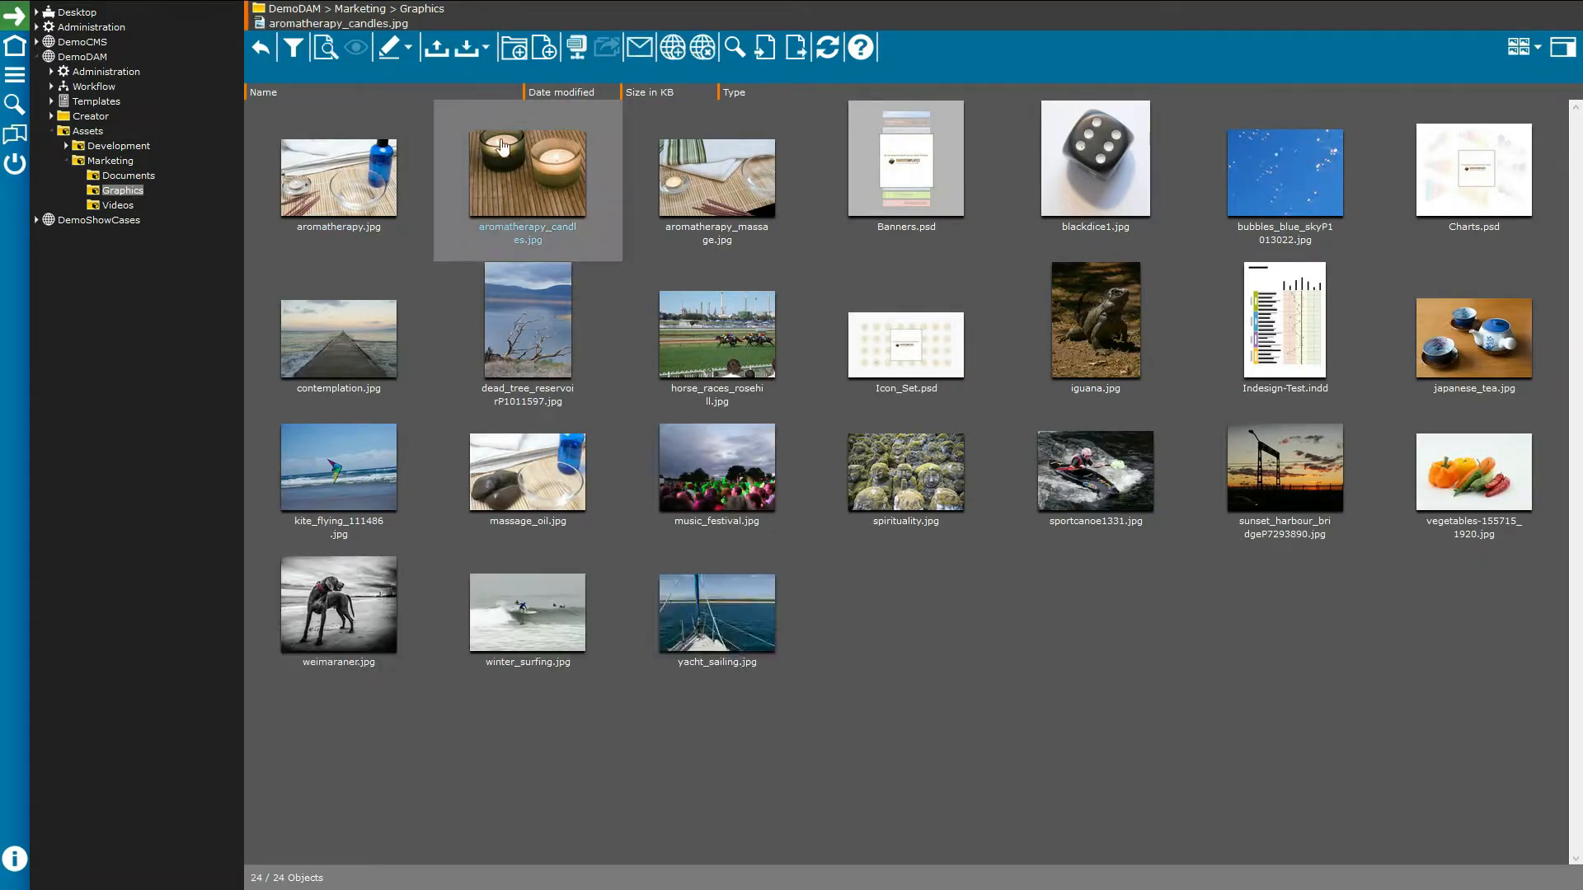
left_click(515, 49)
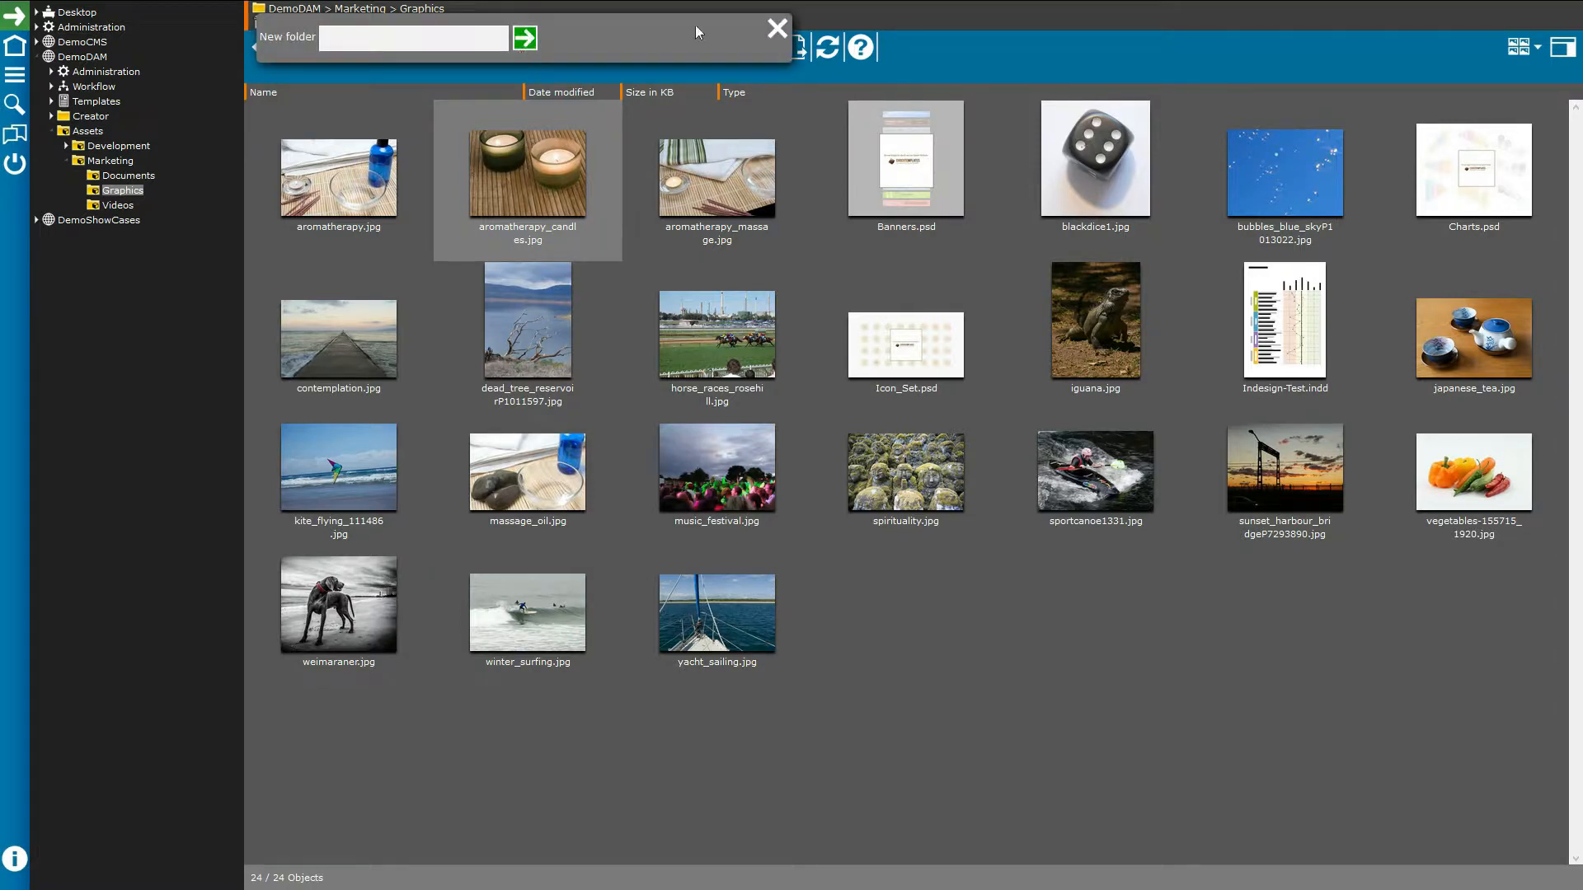
left_click(776, 30)
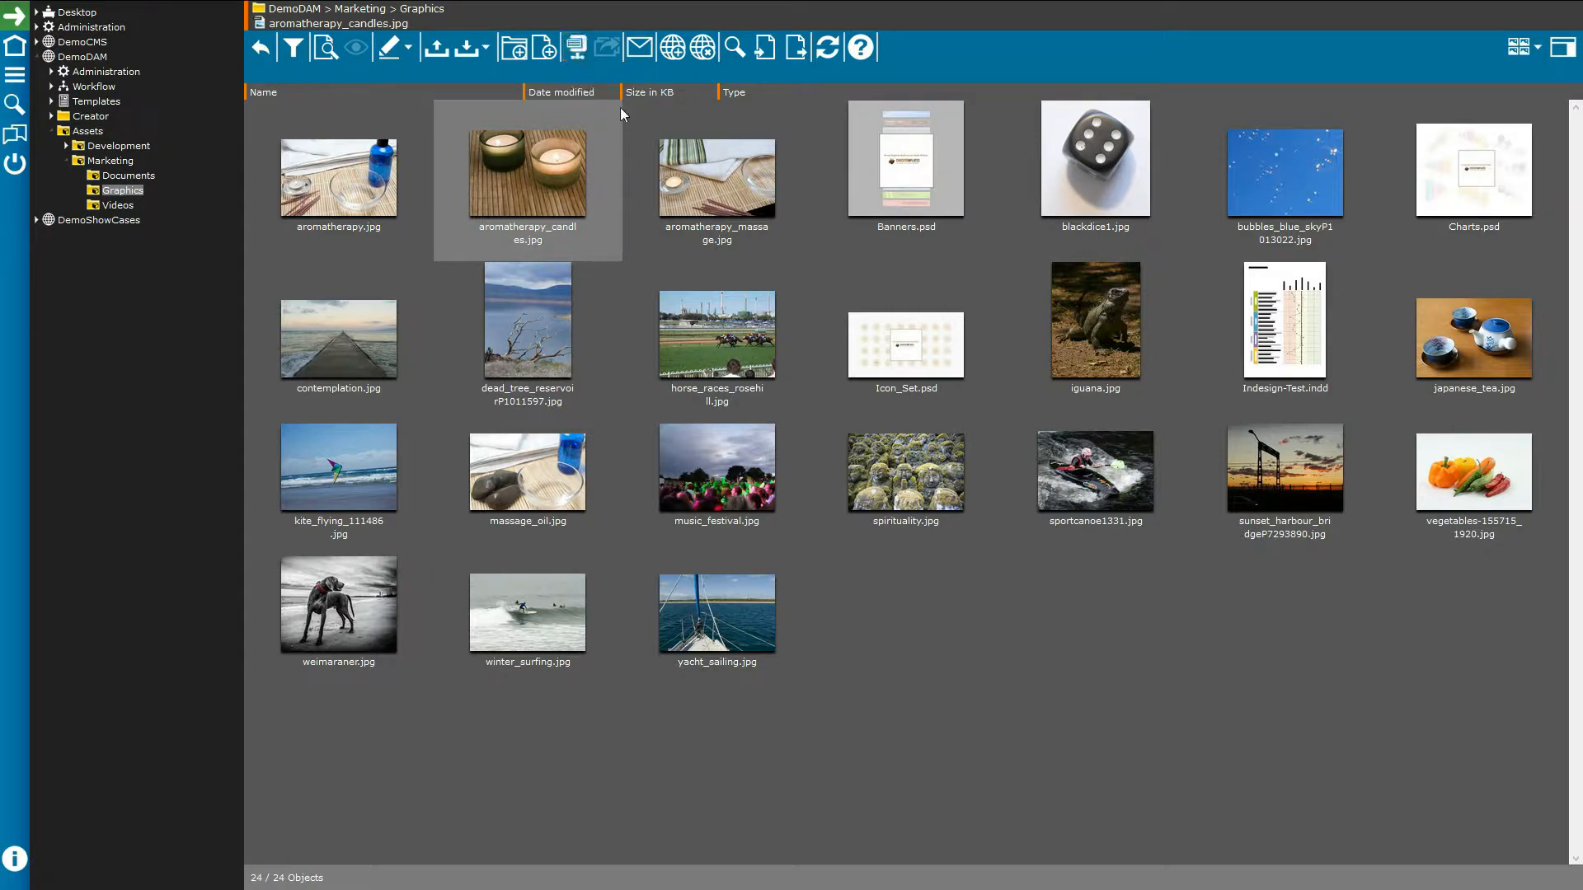
- Extend the selection from aromatherapy_candles.jpg through Banners.psd and start a message with these assets, adding the second suggested user as recipient
left_click(902, 190, "shift")
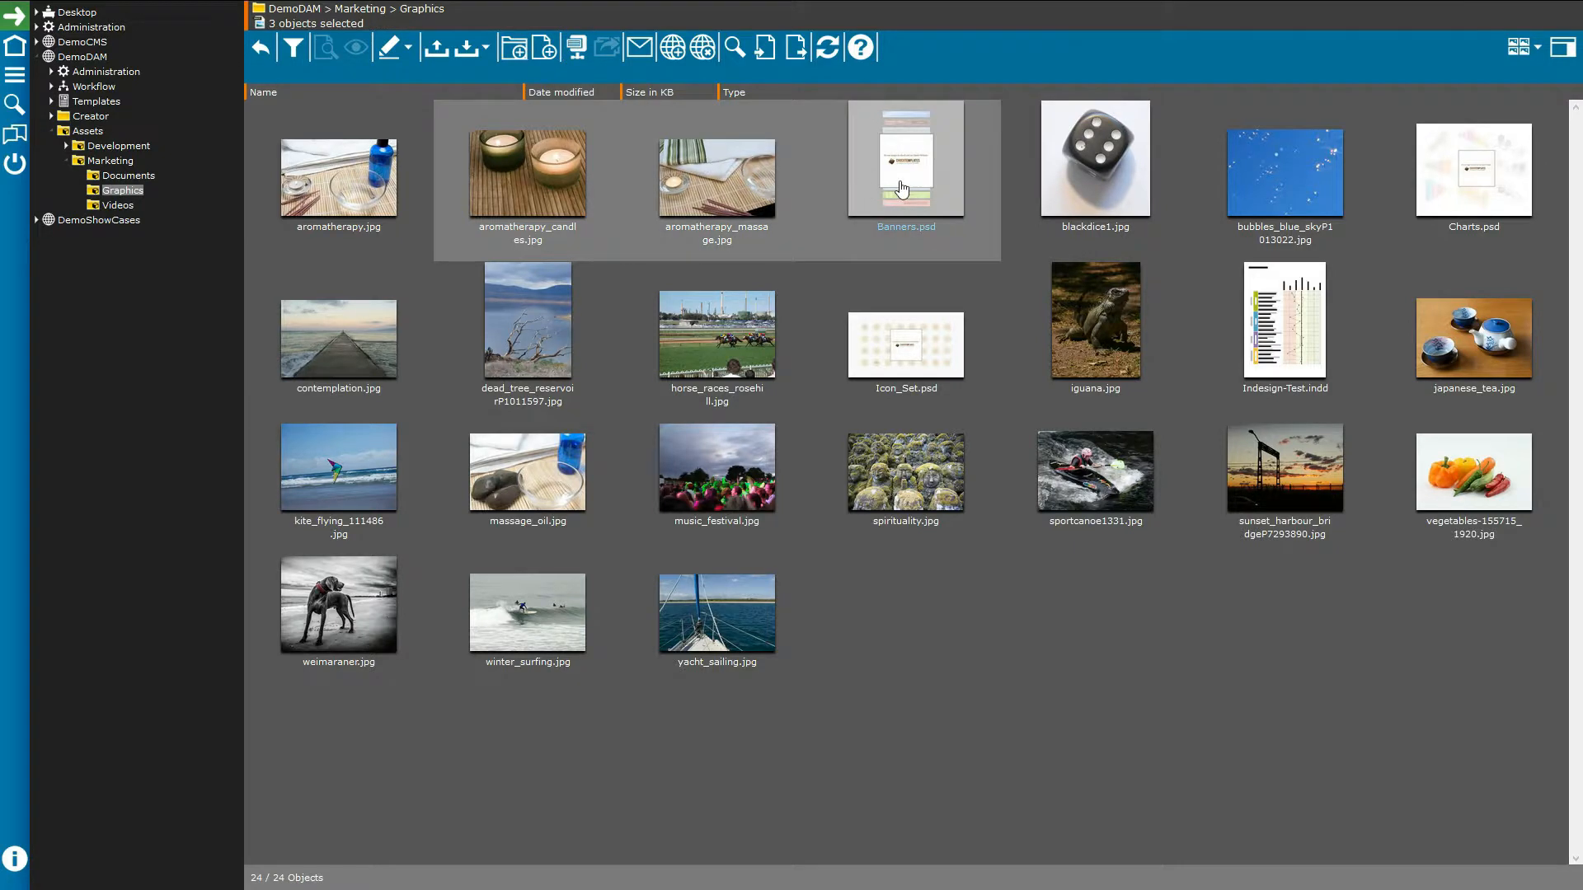
left_click(567, 51)
left_click(646, 55)
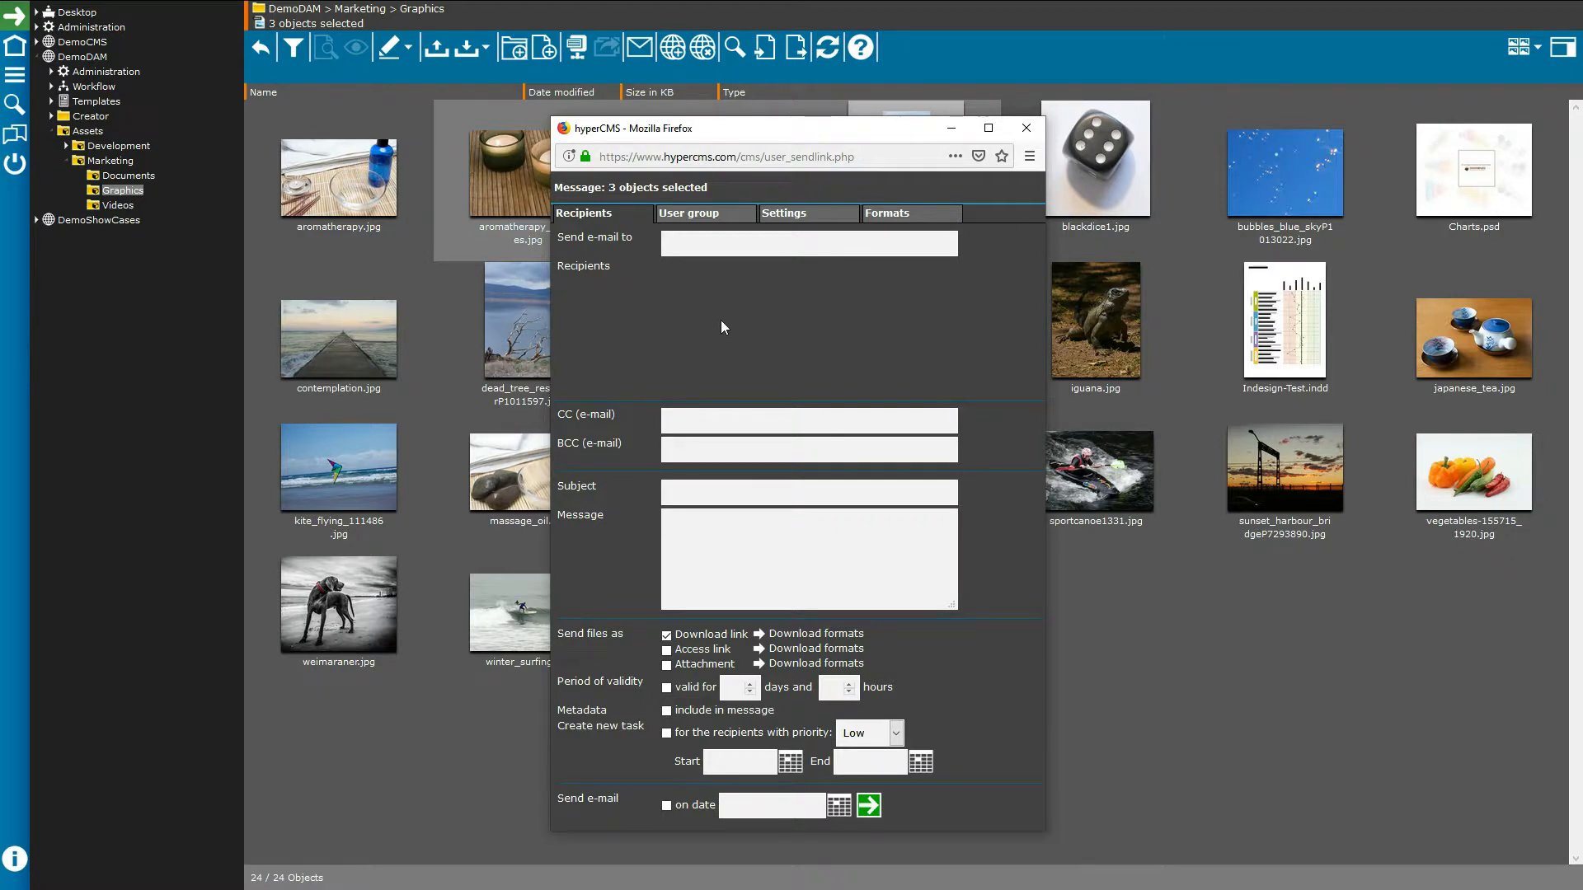
left_click(727, 245)
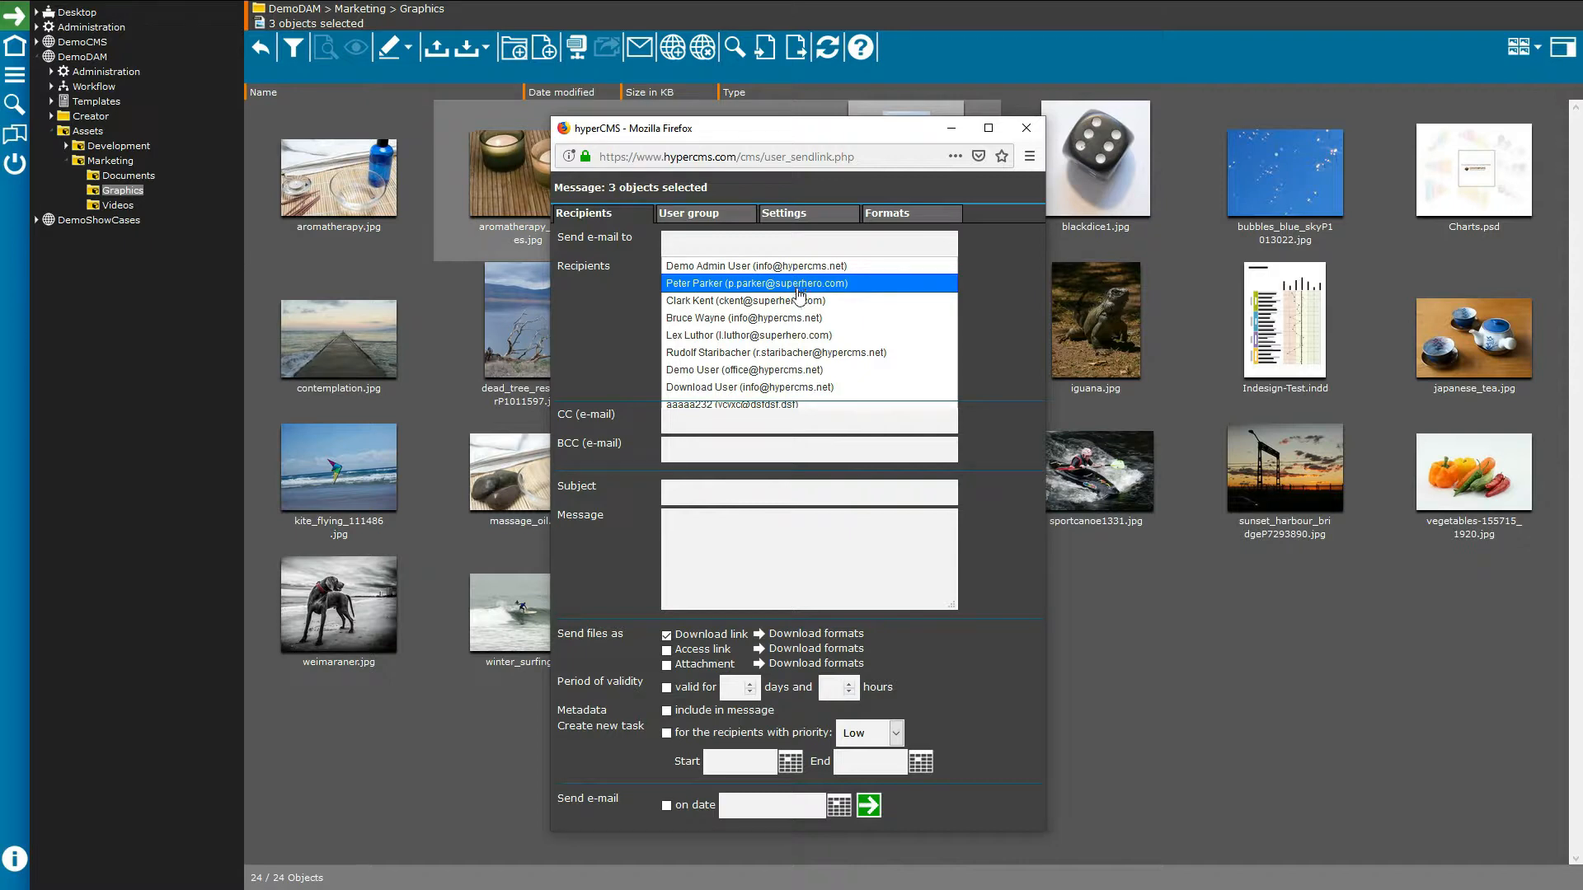
left_click(793, 284)
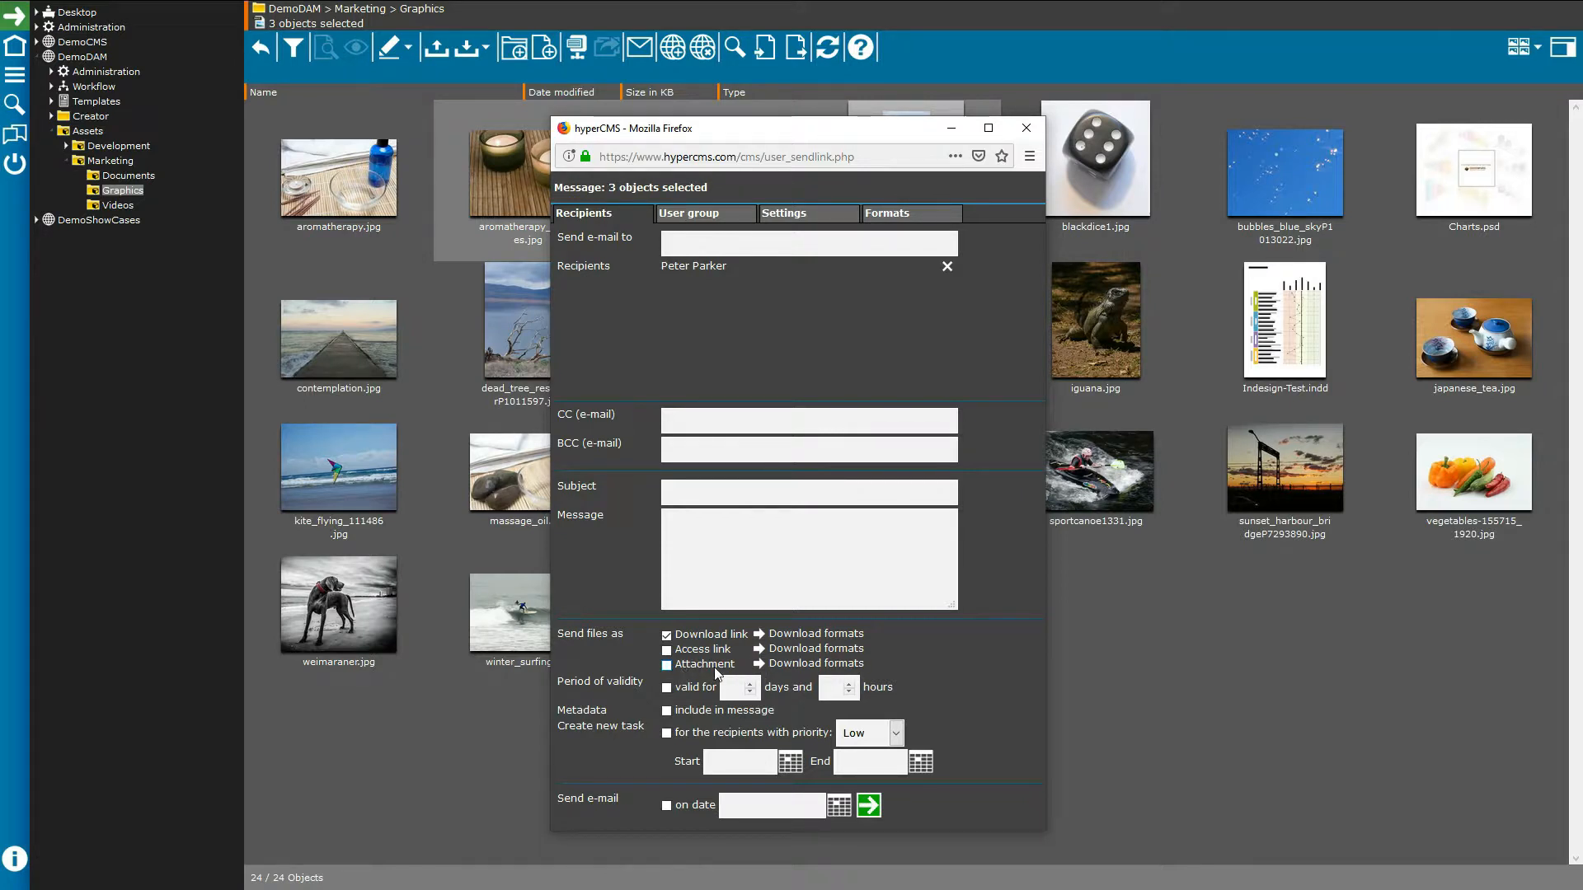
- Set the message's image download format to JPG Image 640x480px instead of Original and return to the recipients
left_click(824, 640)
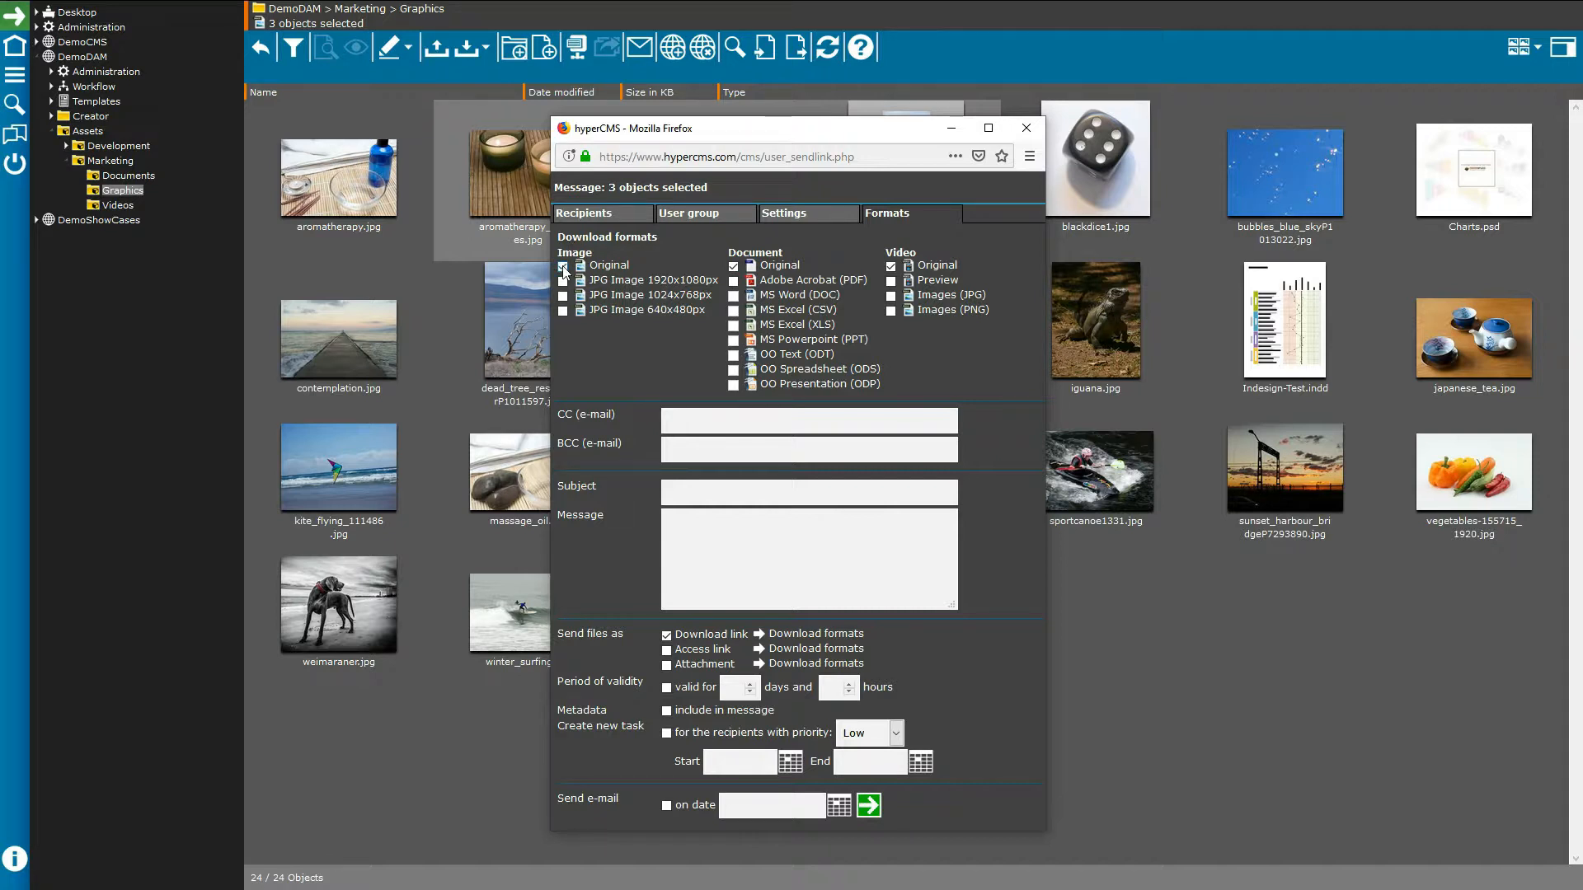
left_click(564, 310)
left_click(583, 213)
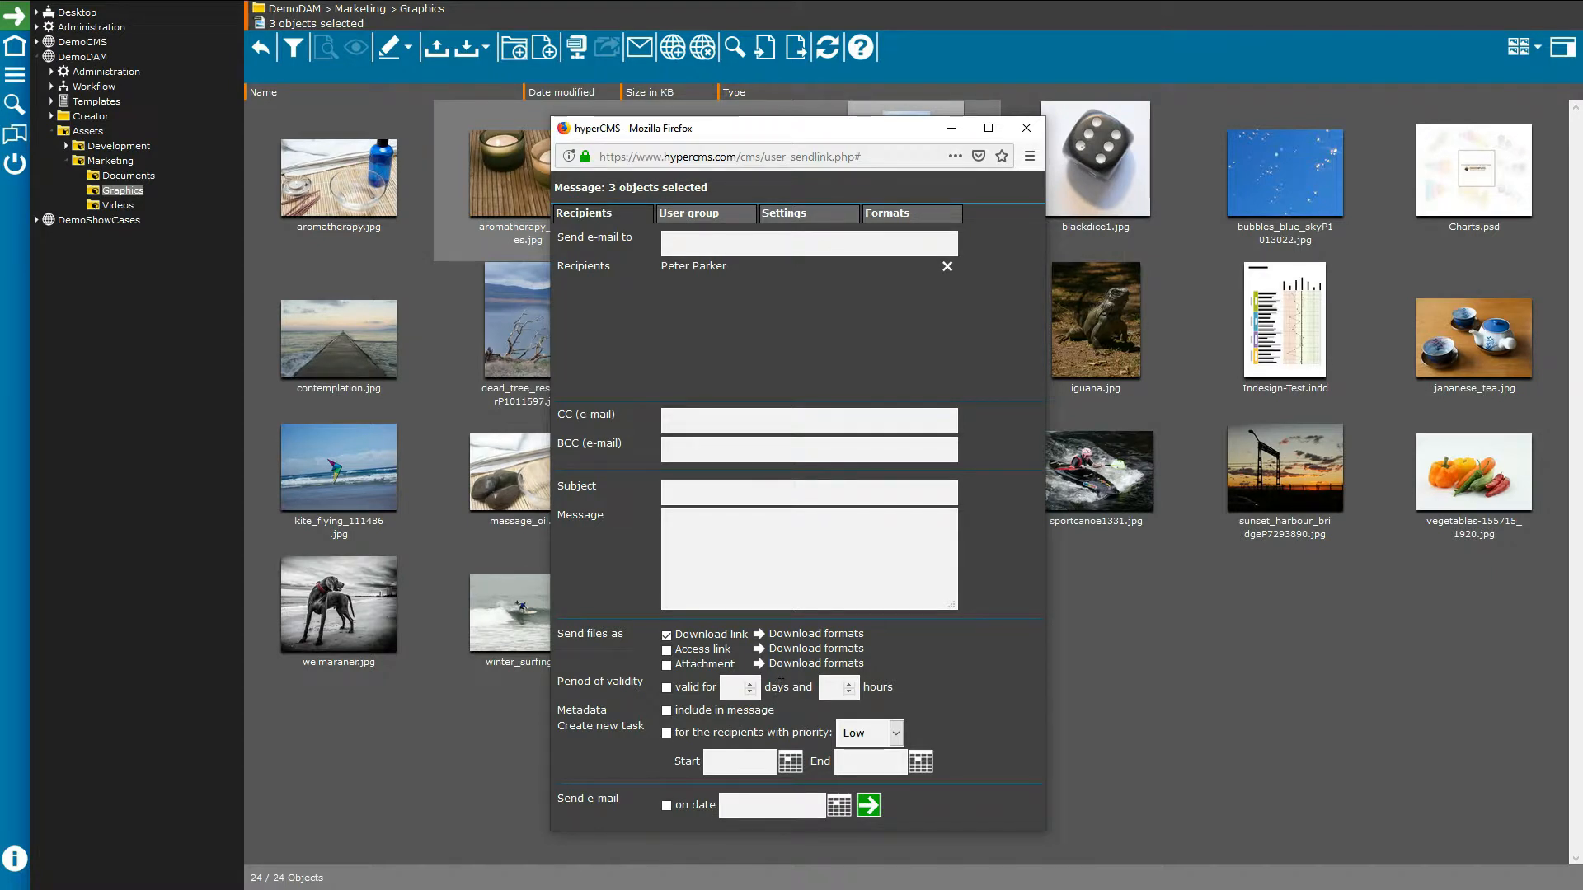
- Limit the download link's period of validity to 3 days and 2 hours
left_click(666, 687)
left_click(729, 690)
type("3")
left_click(826, 687)
type("2")
- Check the send-date calendar and the message's user group, new-user settings and download formats, and close the message without sending it
left_click(839, 806)
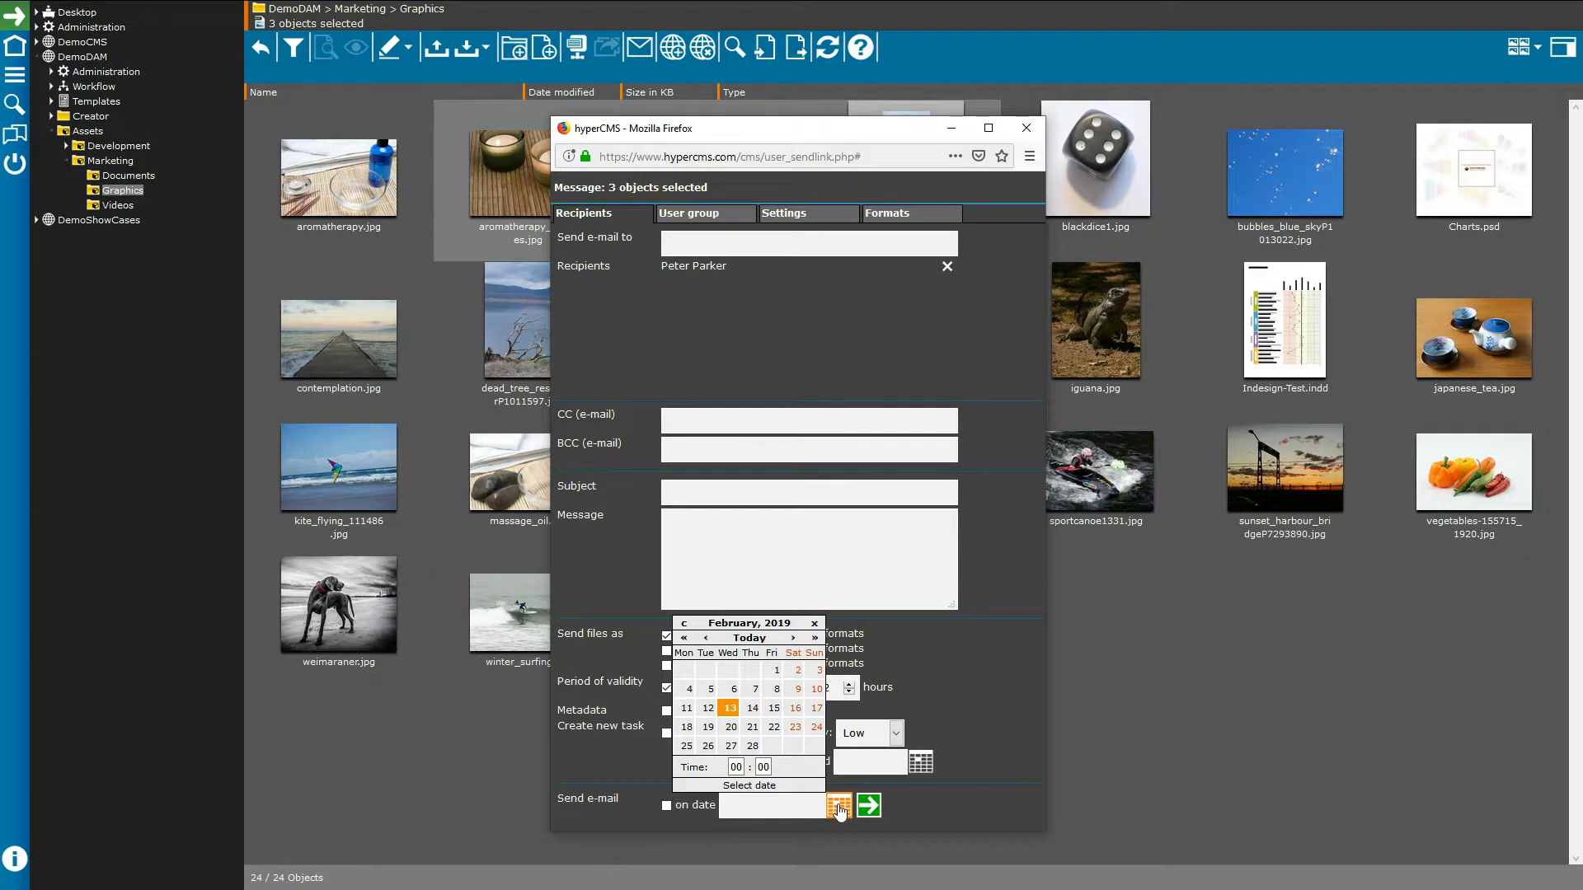
left_click(838, 805)
left_click(692, 216)
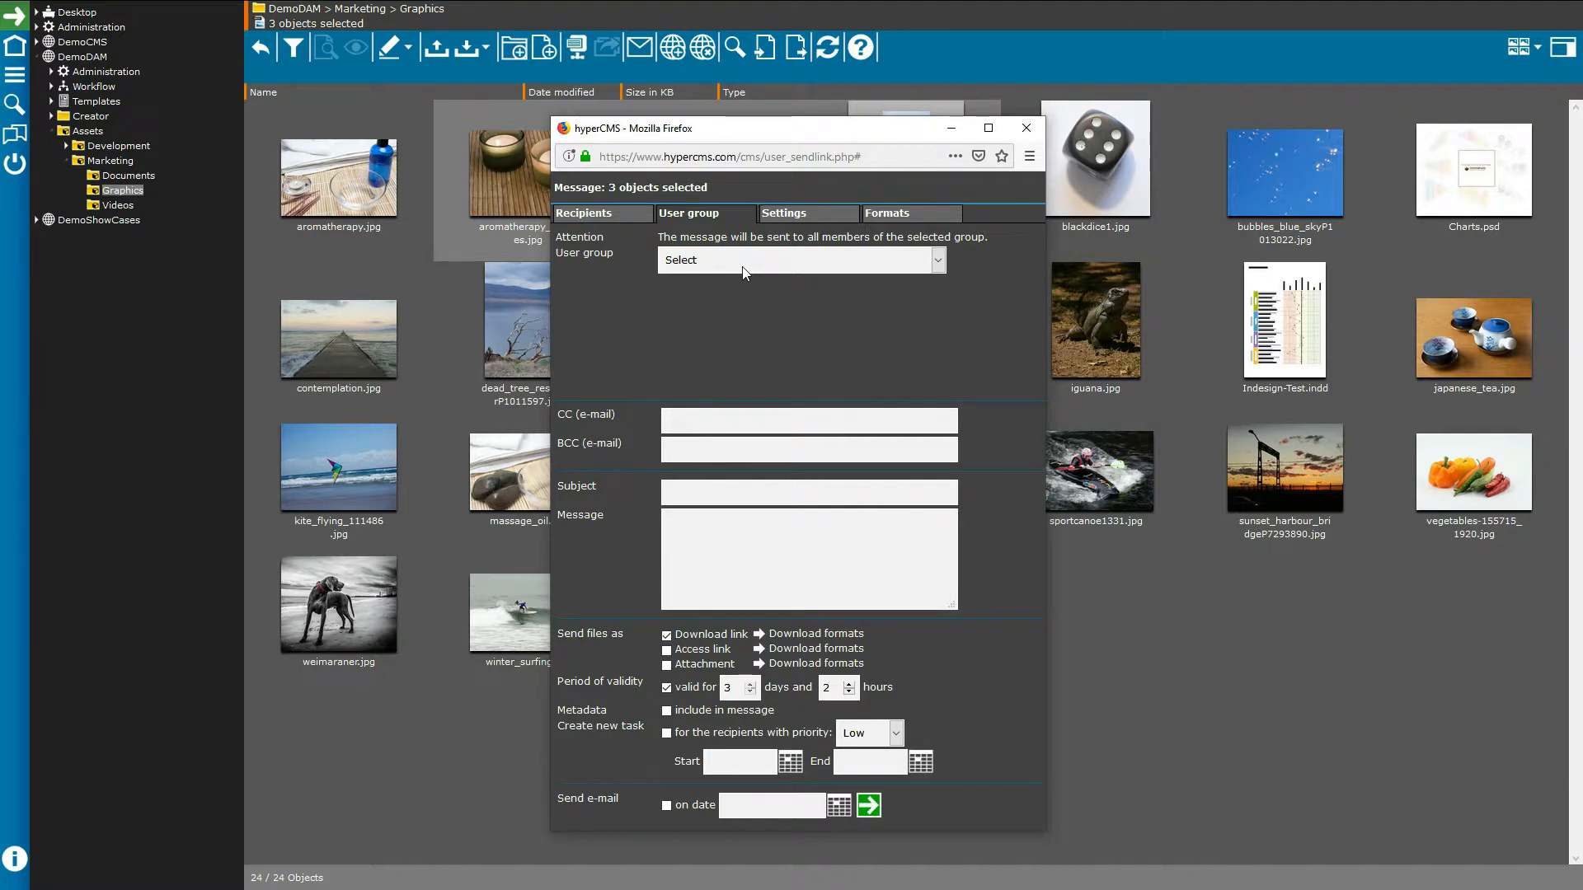
left_click(786, 216)
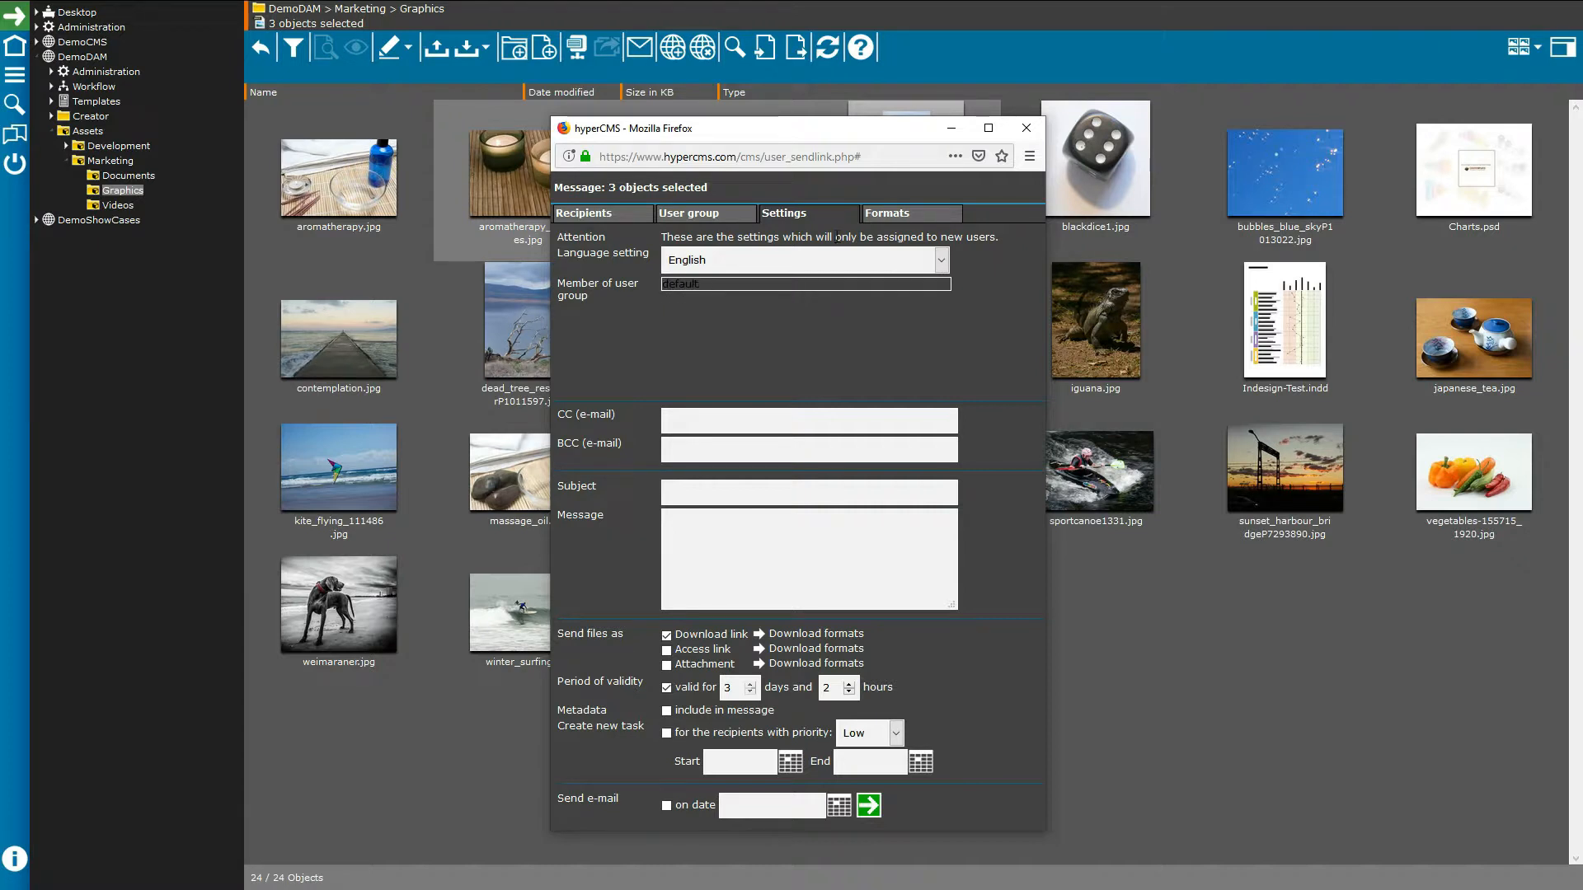
left_click(872, 223)
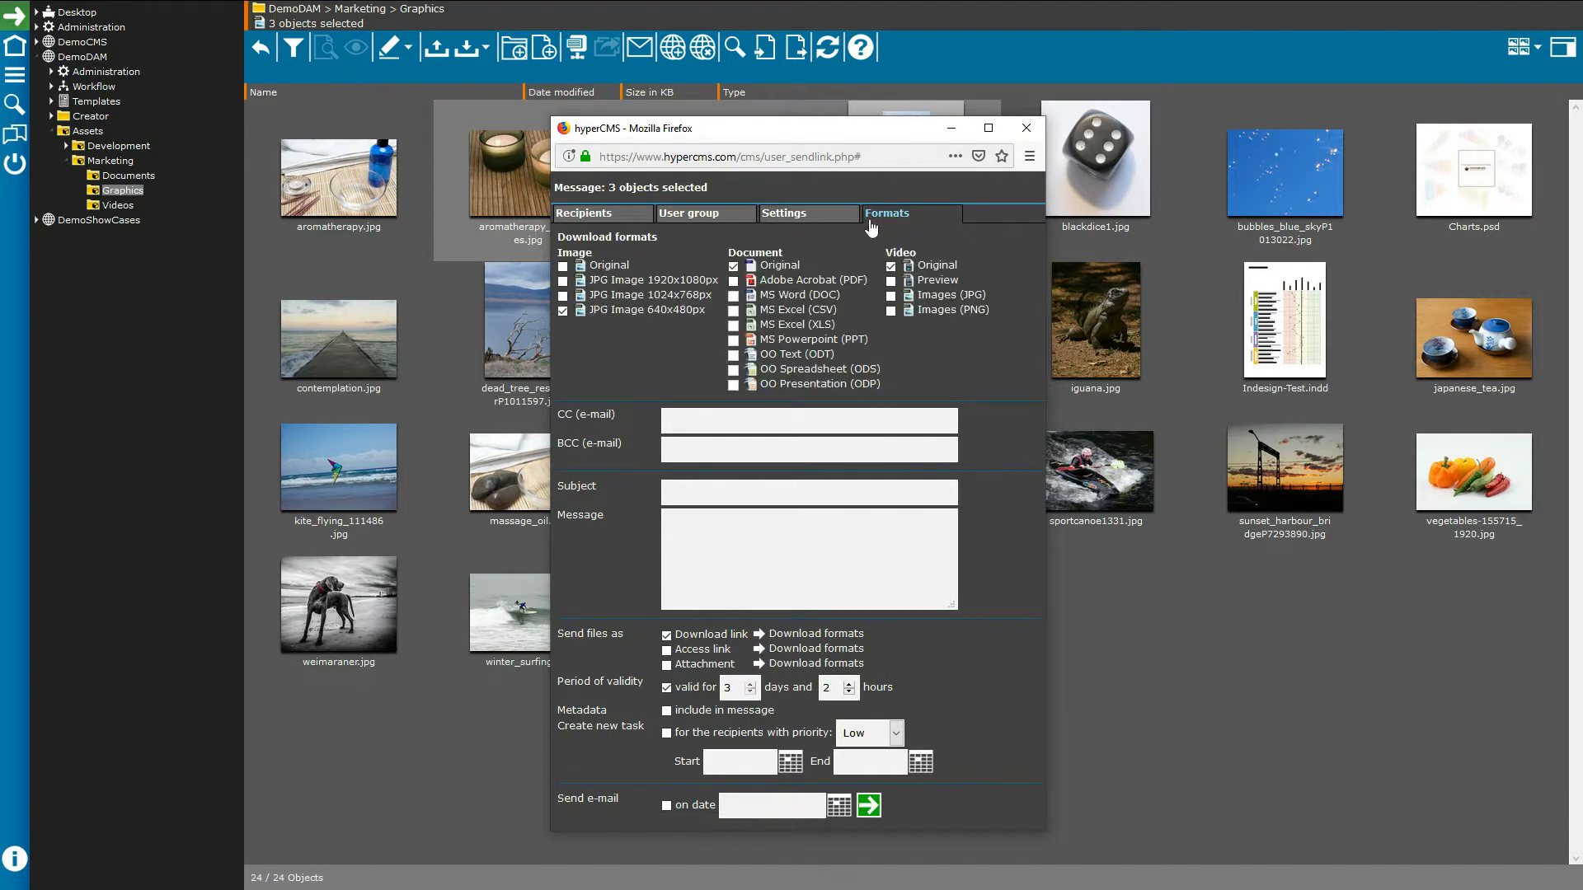
left_click(1026, 130)
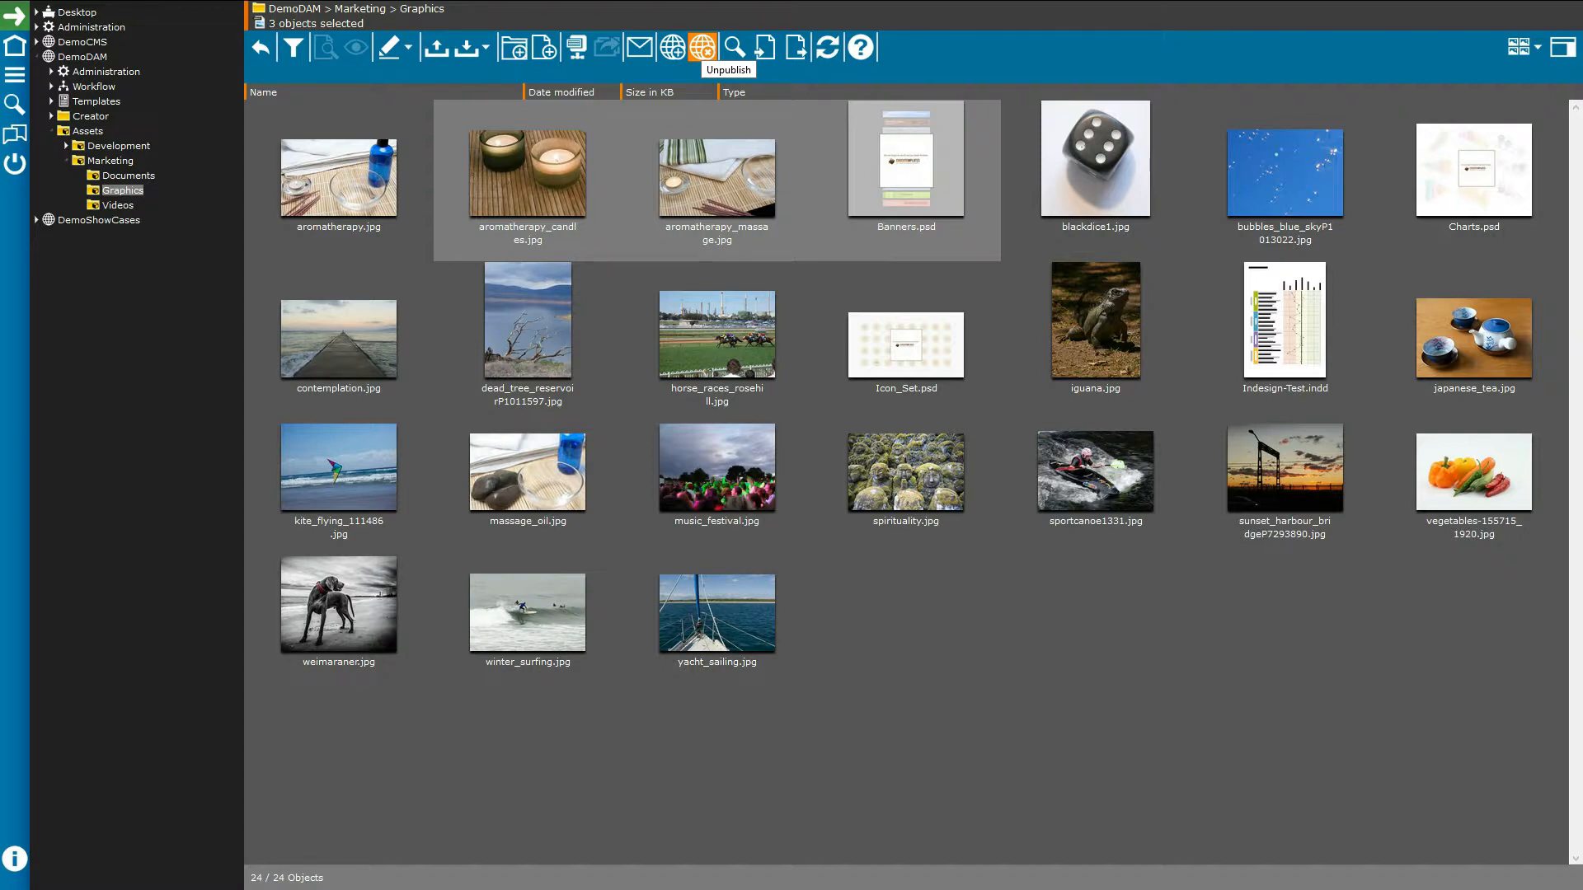
- Review the general search and the search-and-replace options for the Graphics folder, and close the search without running it
left_click(734, 51)
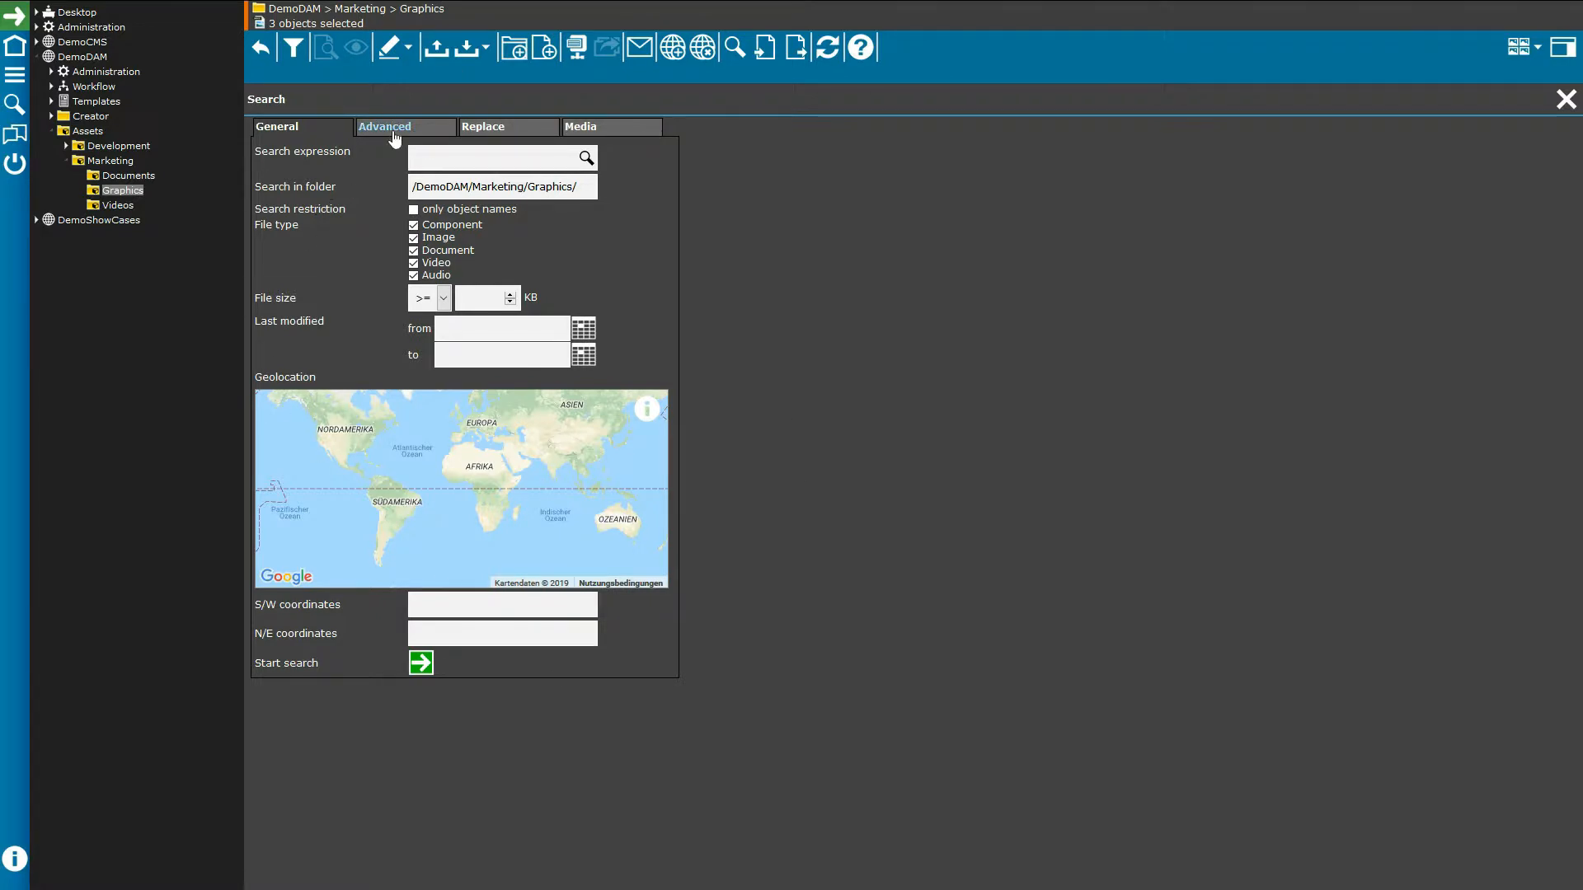
left_click(478, 134)
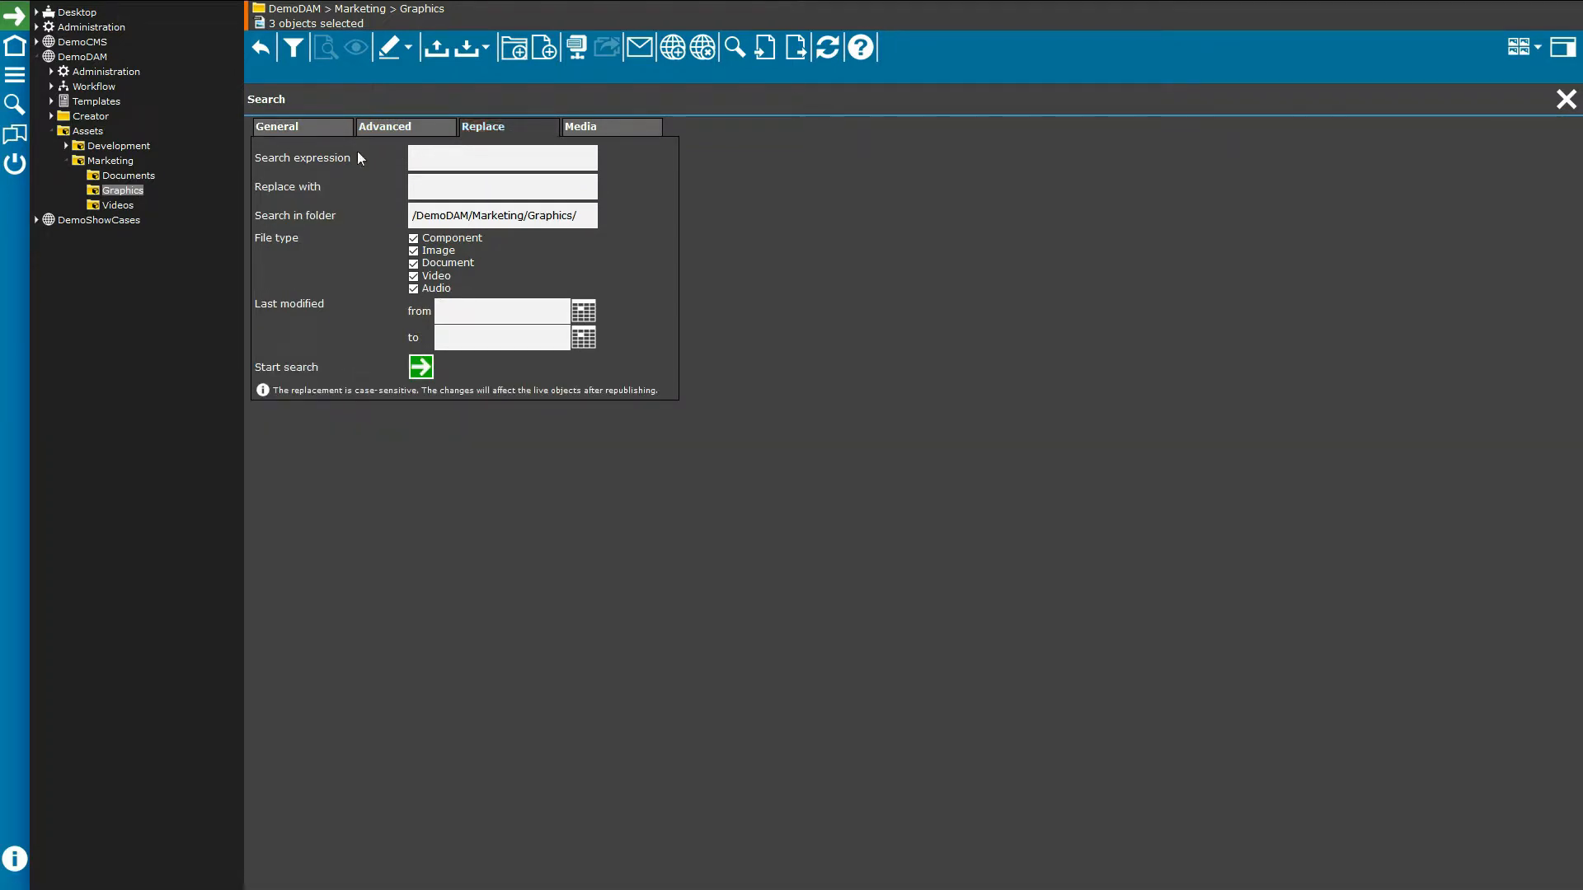
left_click(442, 185)
left_click(1564, 99)
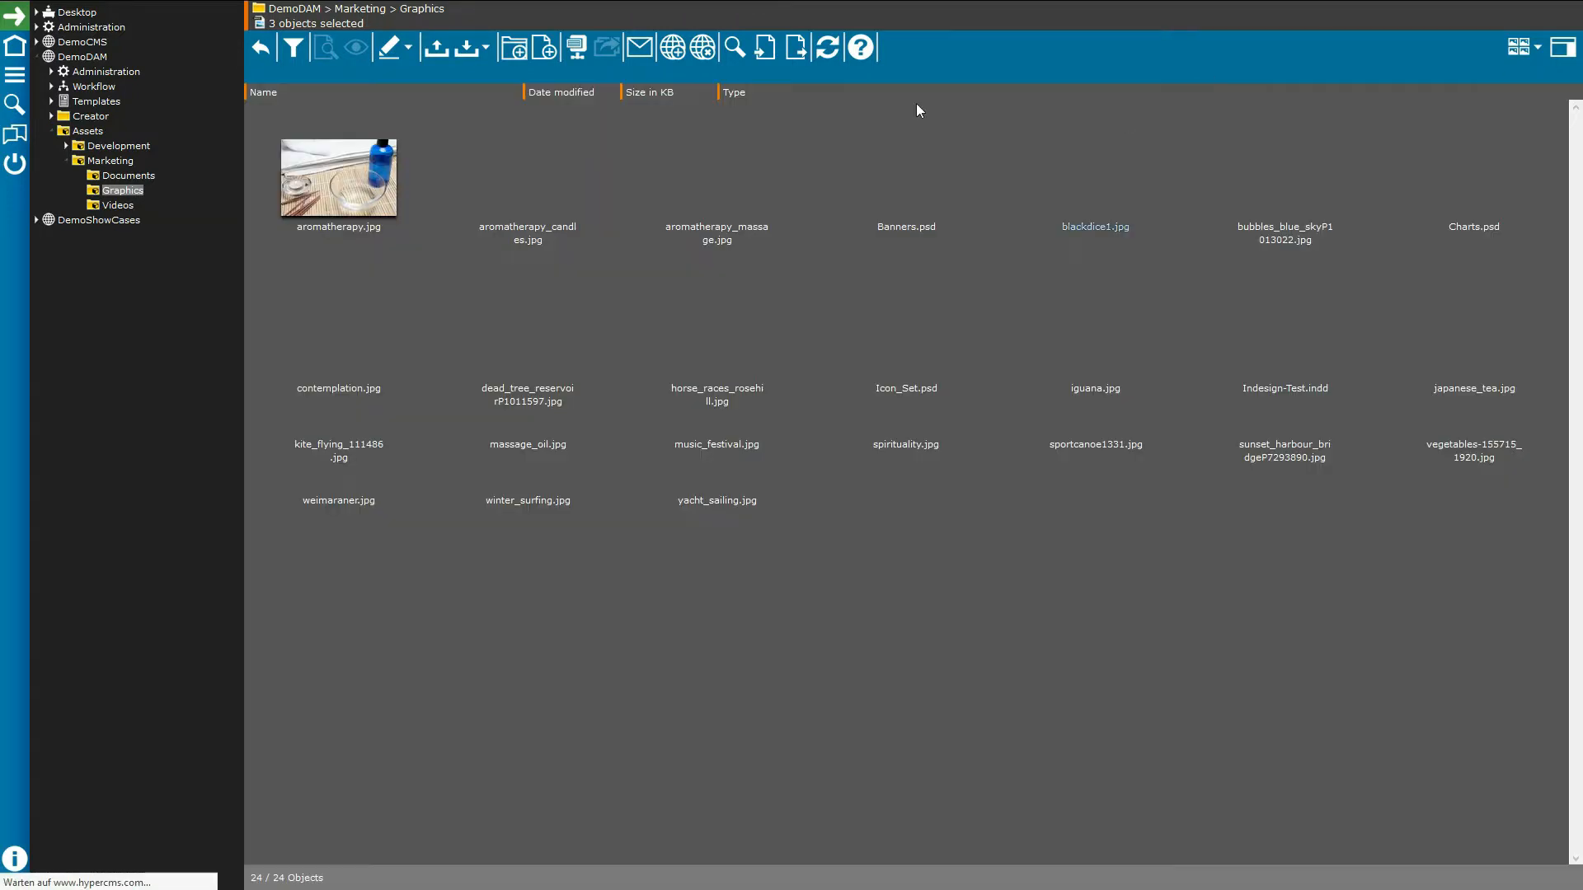
- Check the CSV metadata import for the Graphics folder and close it without choosing a file
left_click(761, 54)
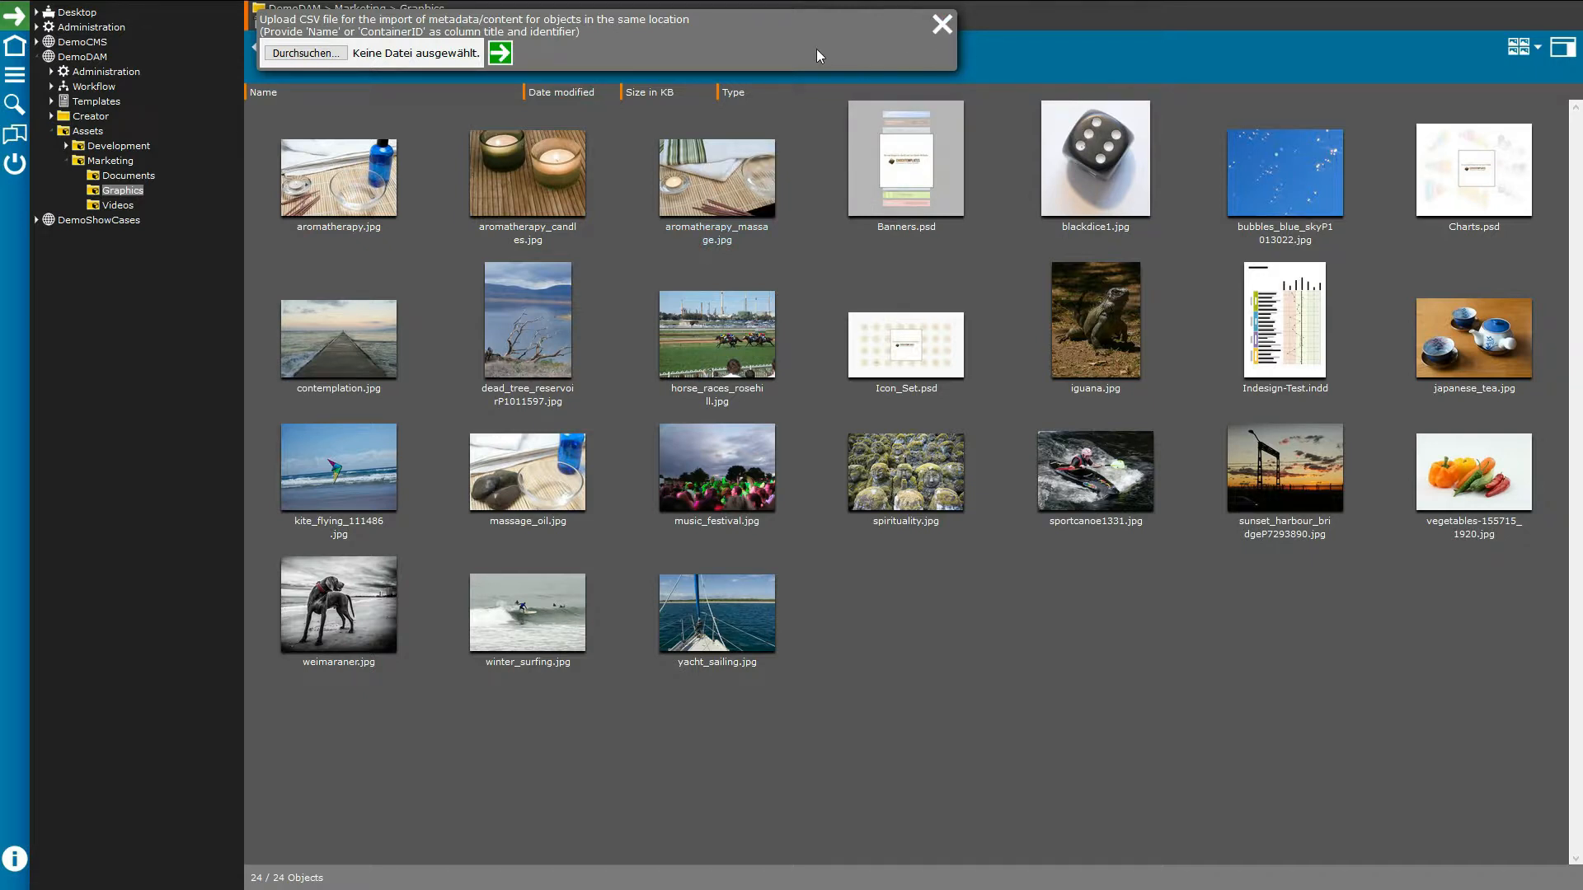
left_click(940, 25)
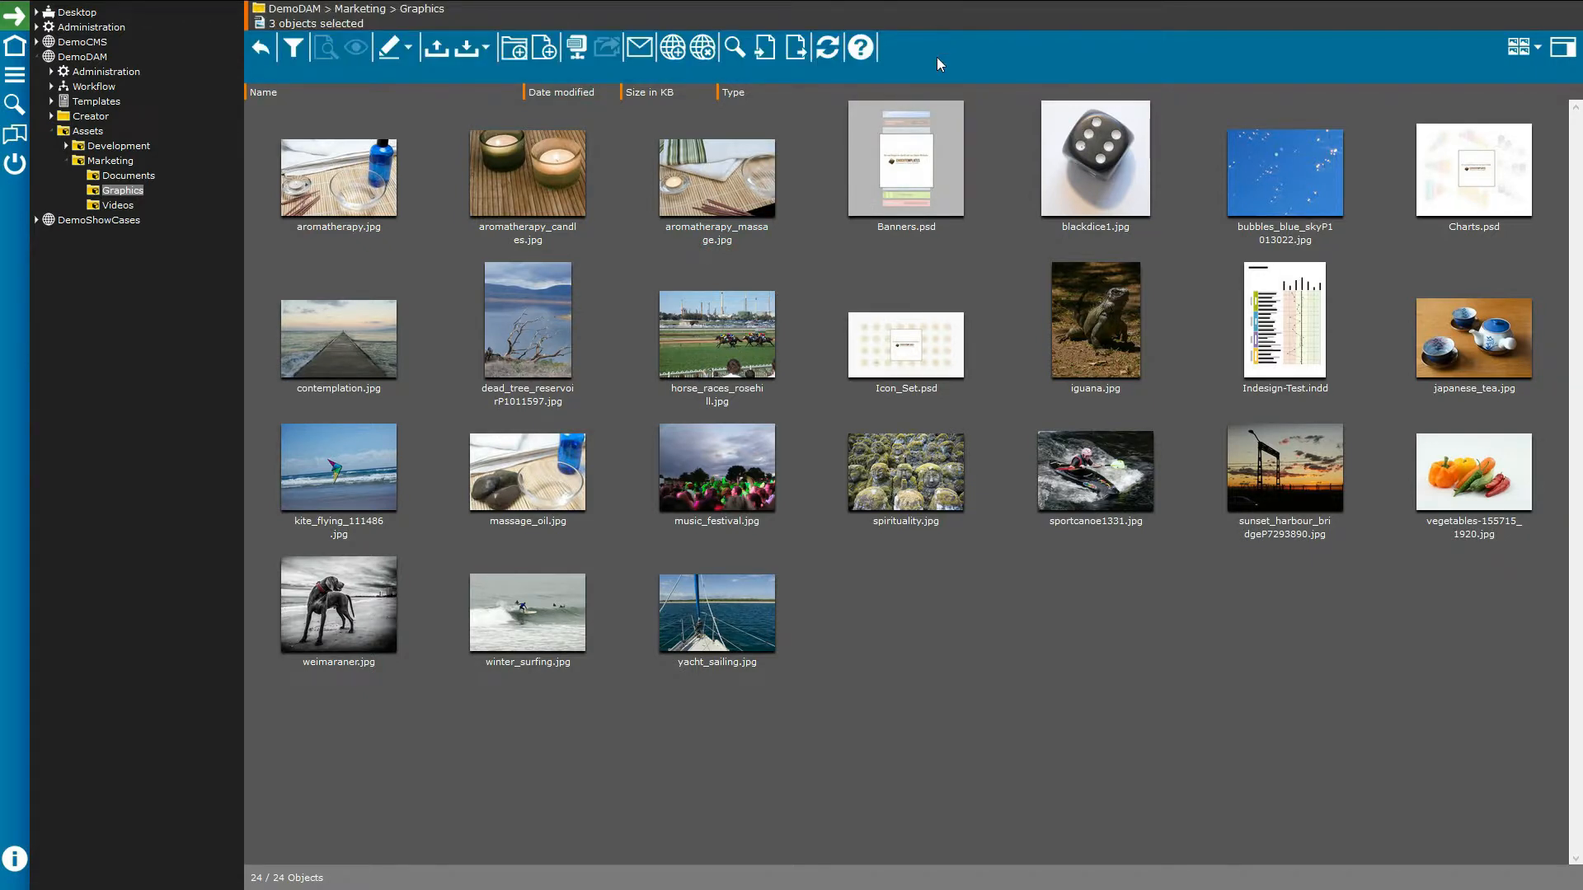
- Open weimaraner.jpg from the Graphics folder in its own window and move the window clear of the folder tree
left_click(382, 223)
left_click(878, 177, "shift")
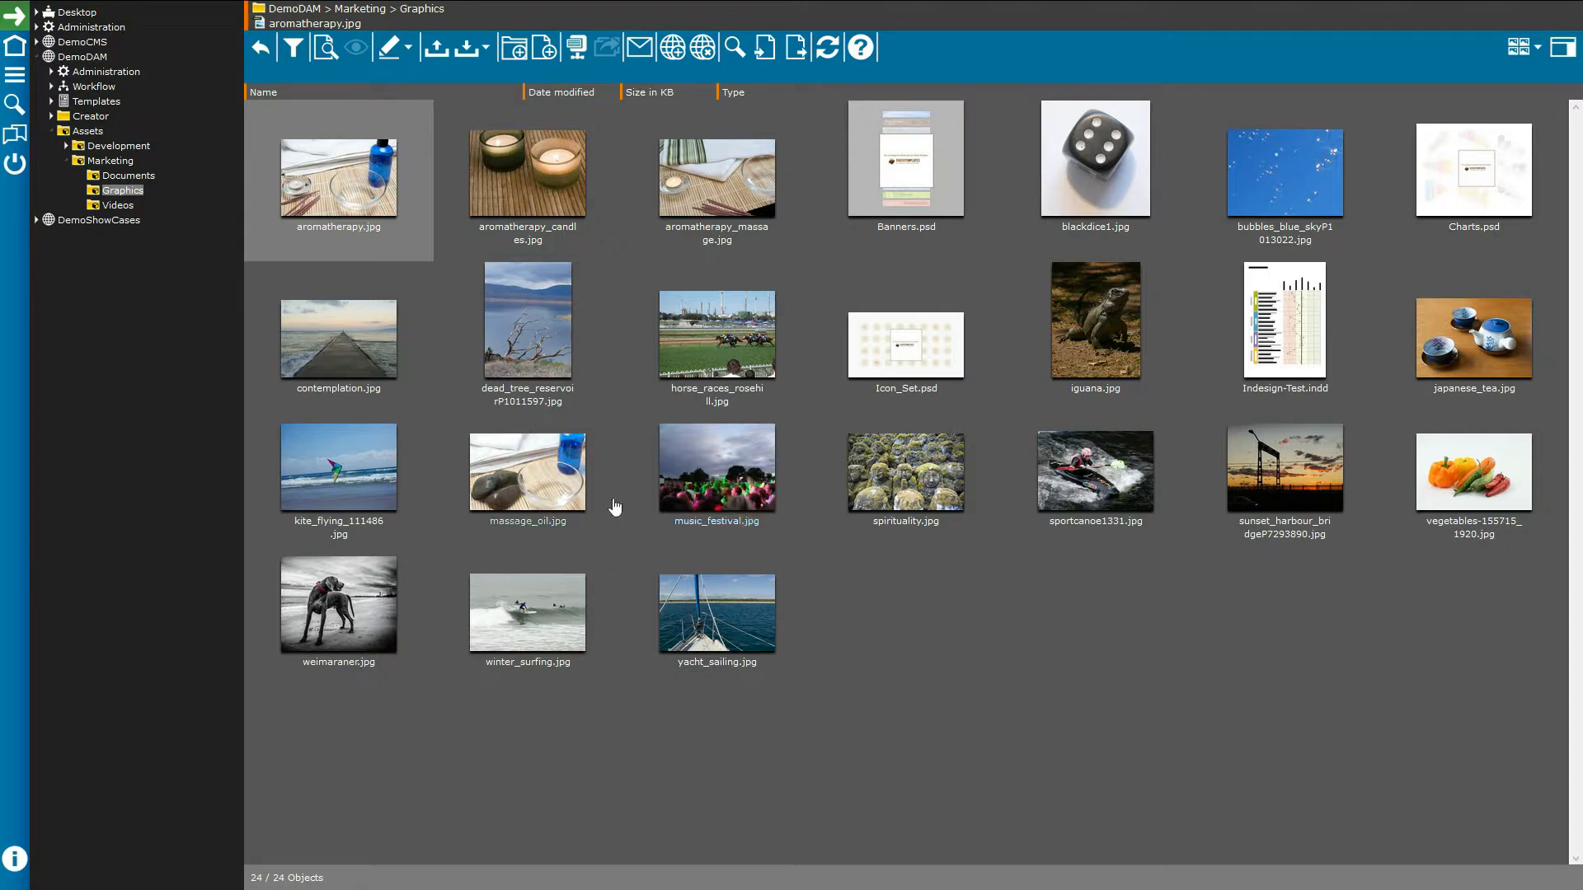
double_click(364, 599)
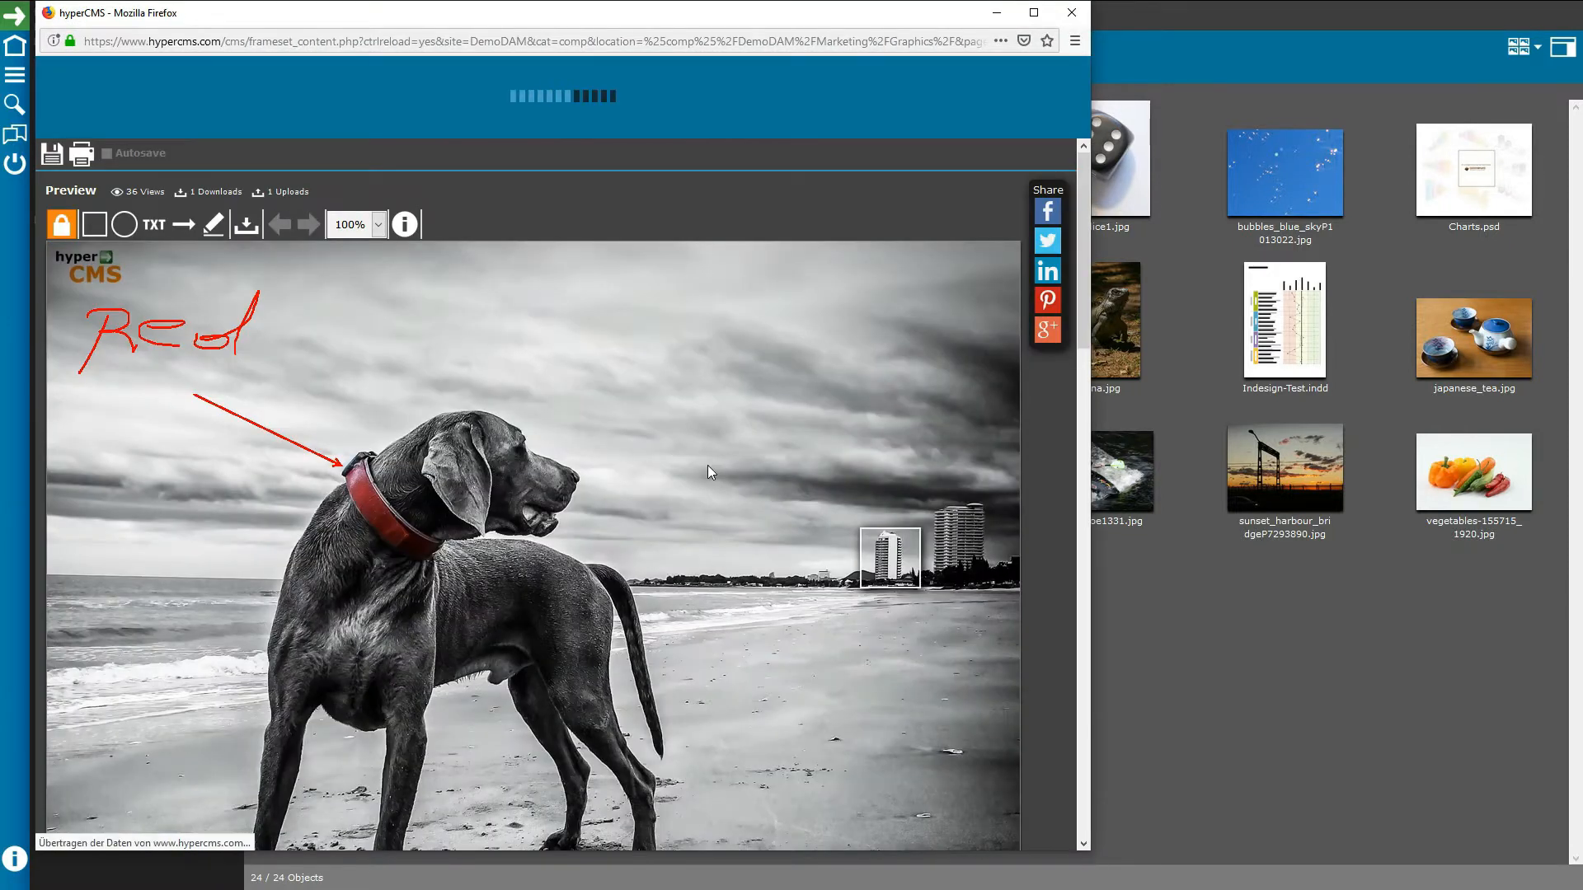
left_click_drag(785, 23, 1073, 34)
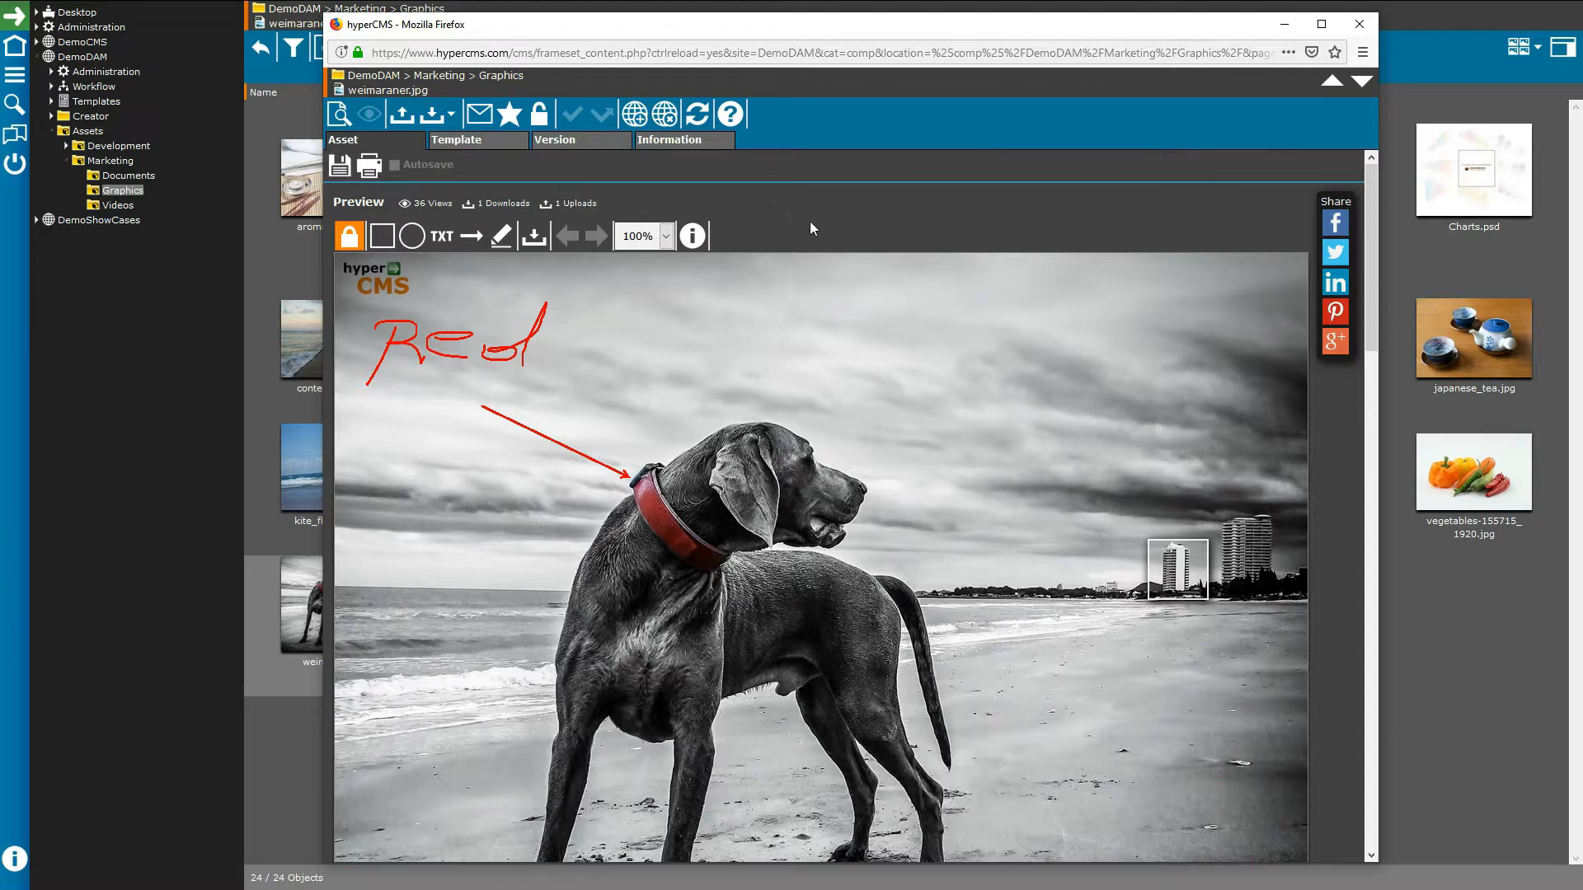
- Show the building's name tag in the preview, and try placing a tag on the dog's collar, discarding it unnamed
mouse_move(698, 236)
left_click(1188, 563)
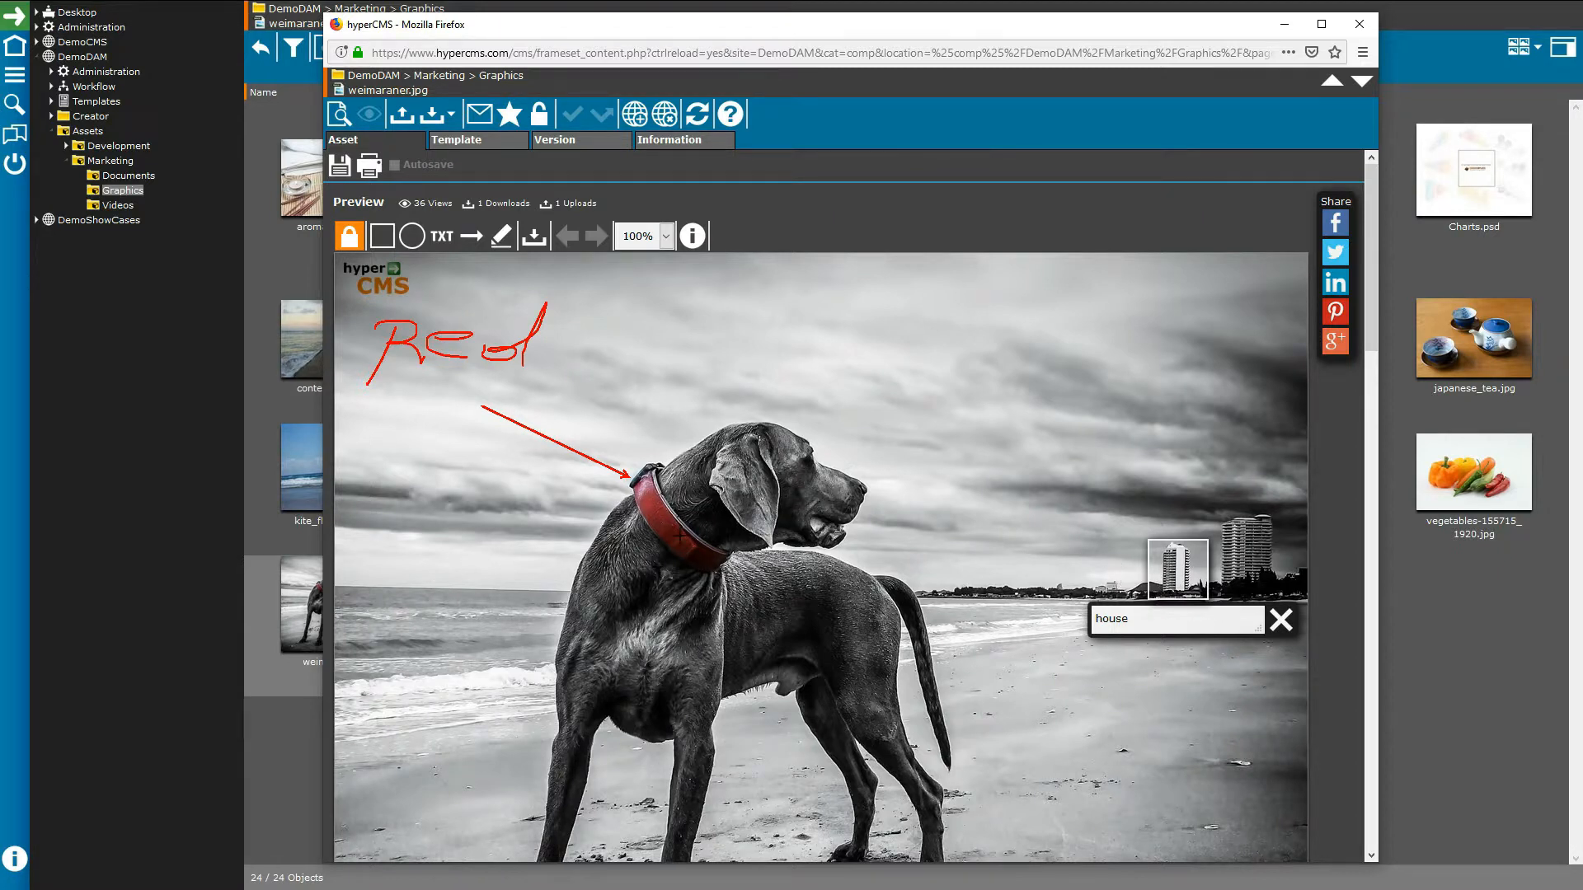
left_click(667, 531)
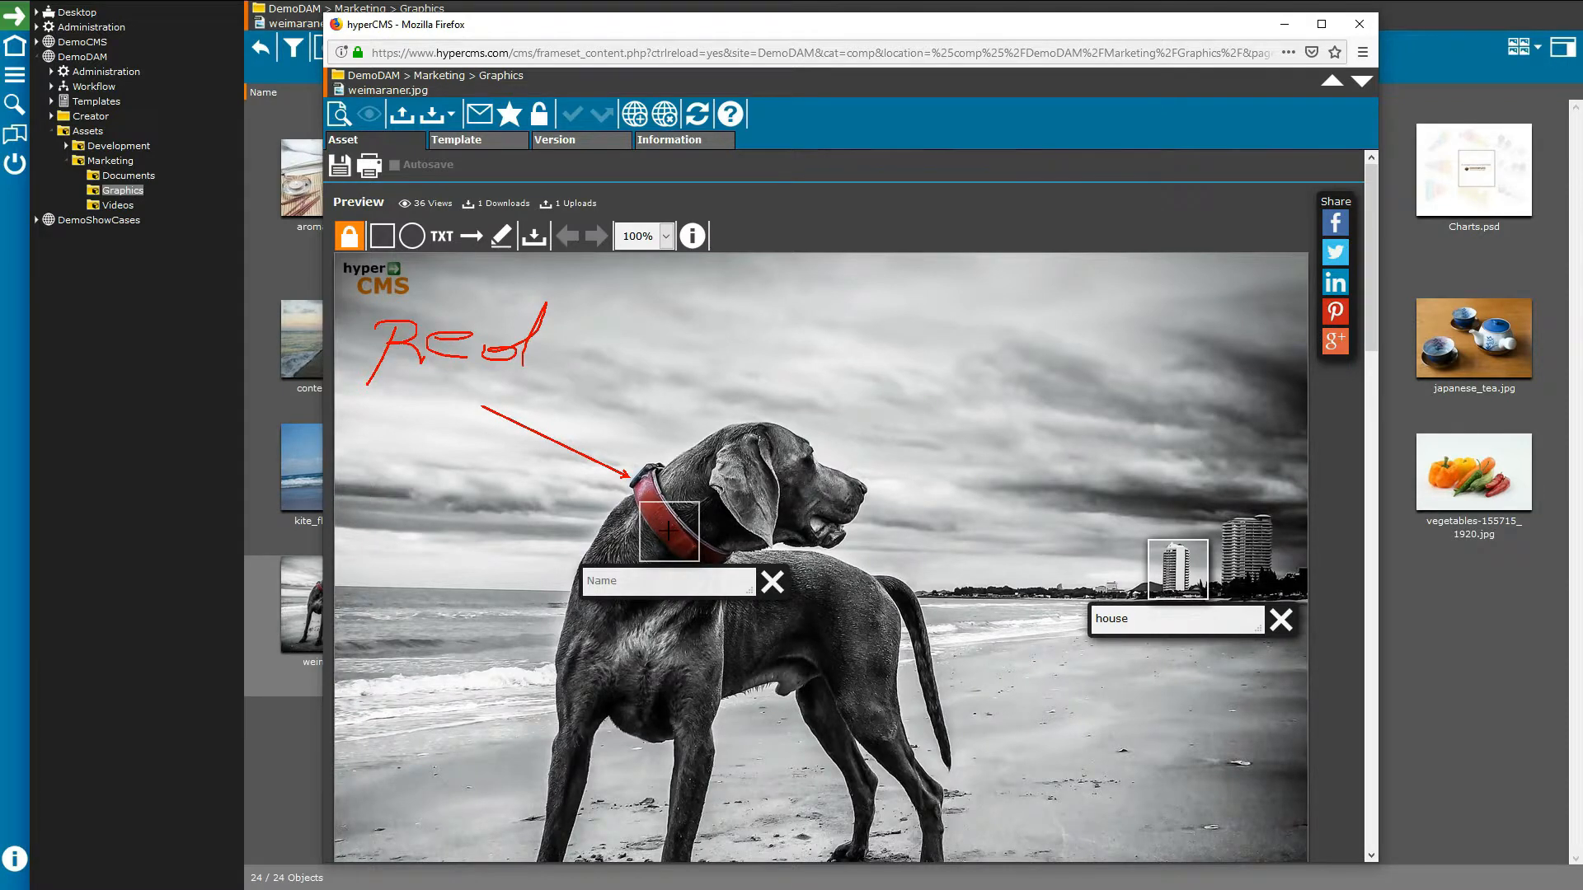
left_click(627, 579)
left_click(772, 582)
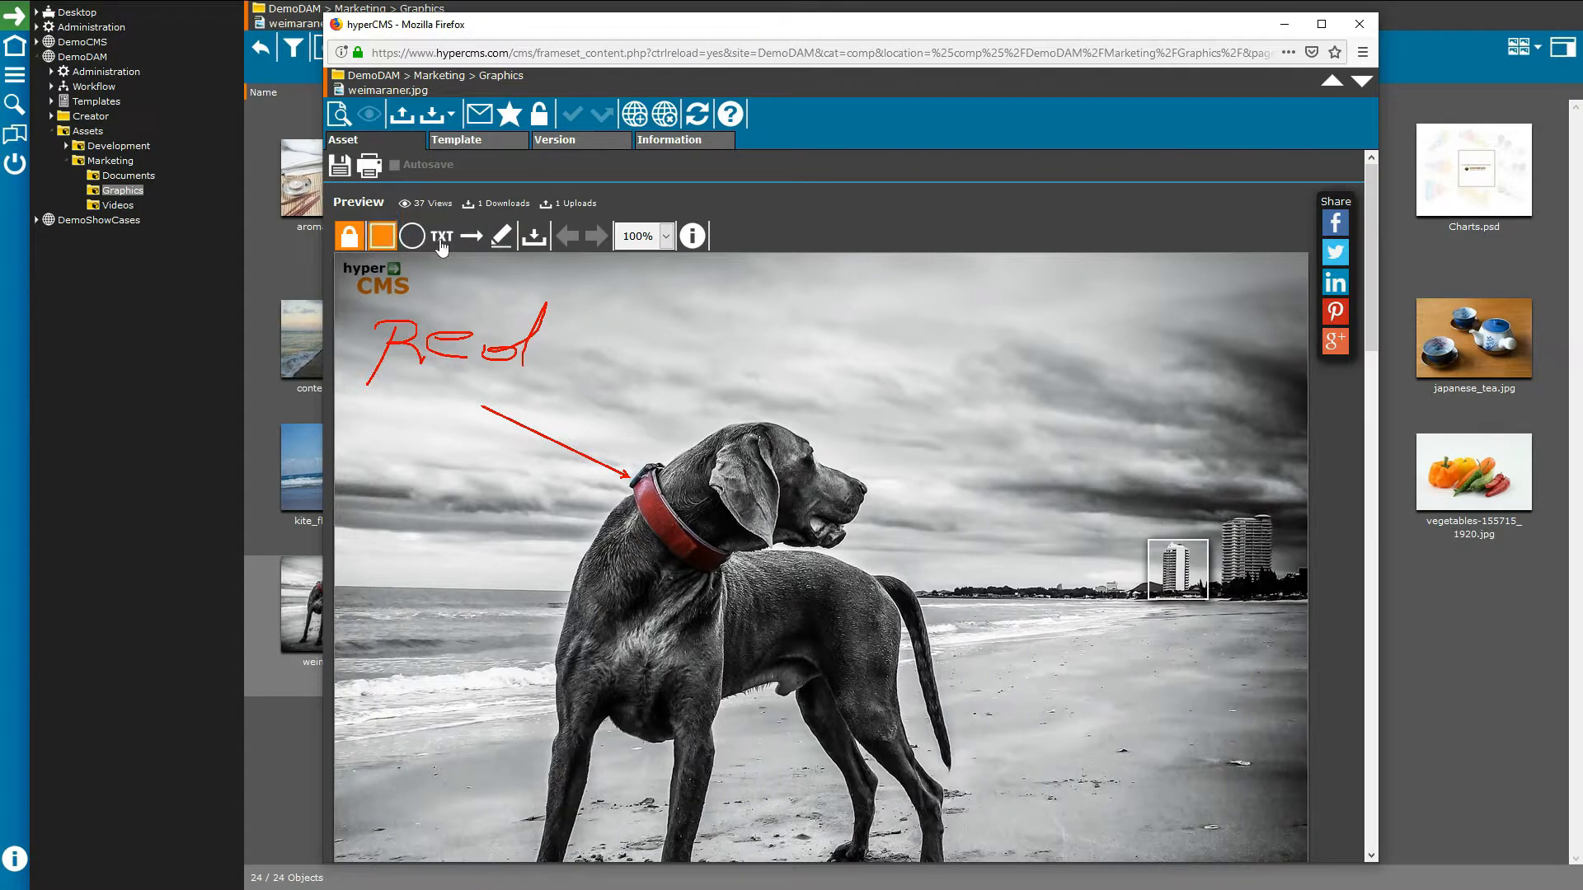
- Annotate the preview with an arrow pointing to the dog's collar and the text "I want it in blue" at its start
left_click(472, 237)
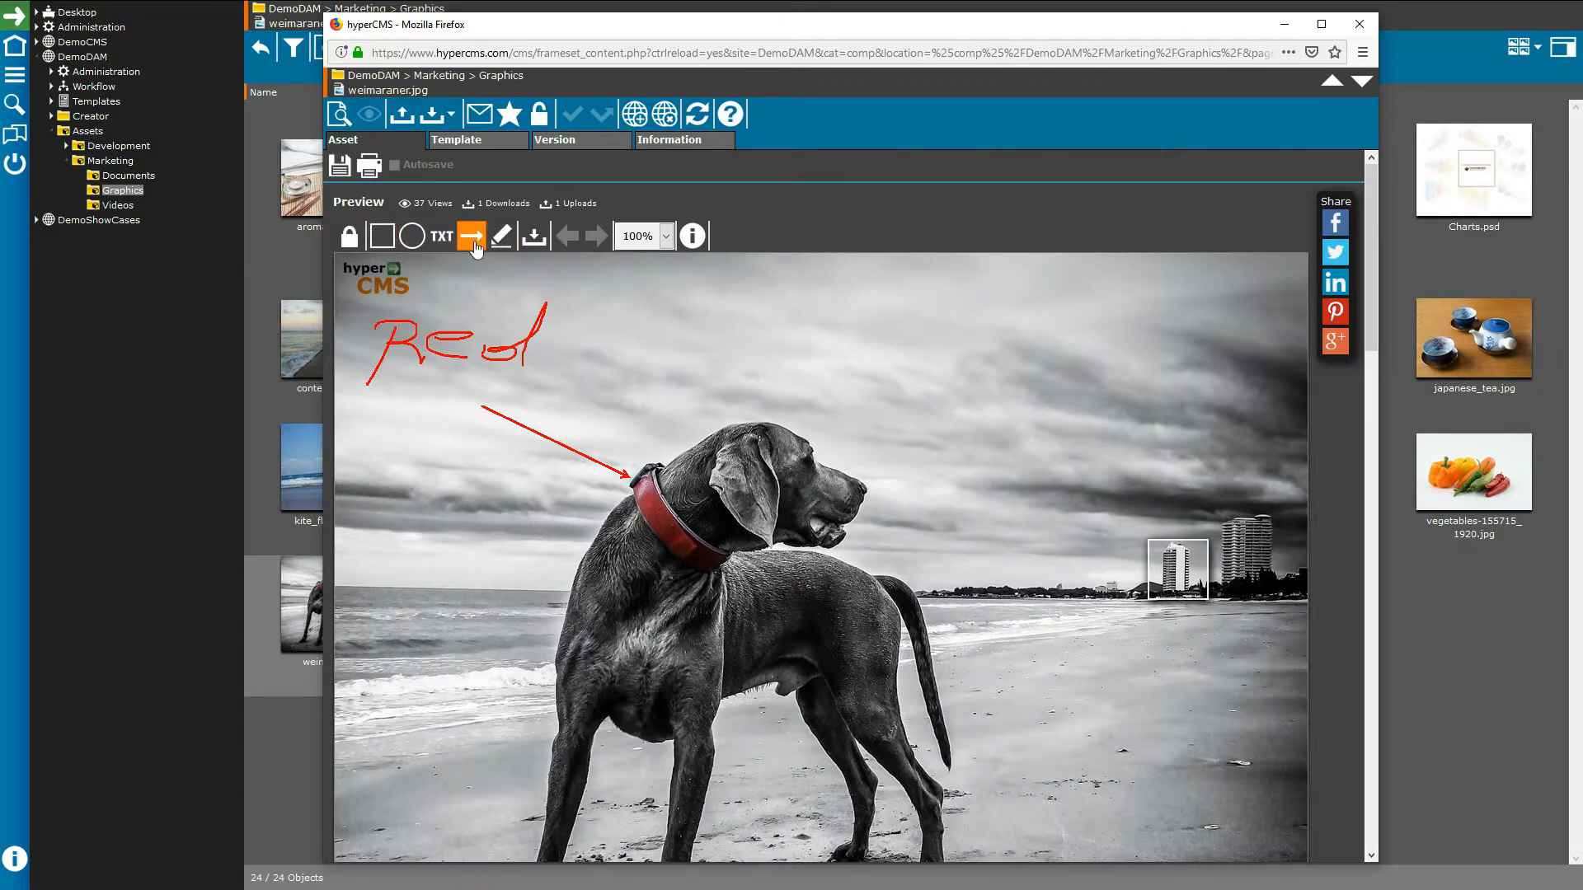
left_click_drag(710, 376, 659, 455)
left_click(443, 239)
left_click(711, 365)
type("I want it in blue")
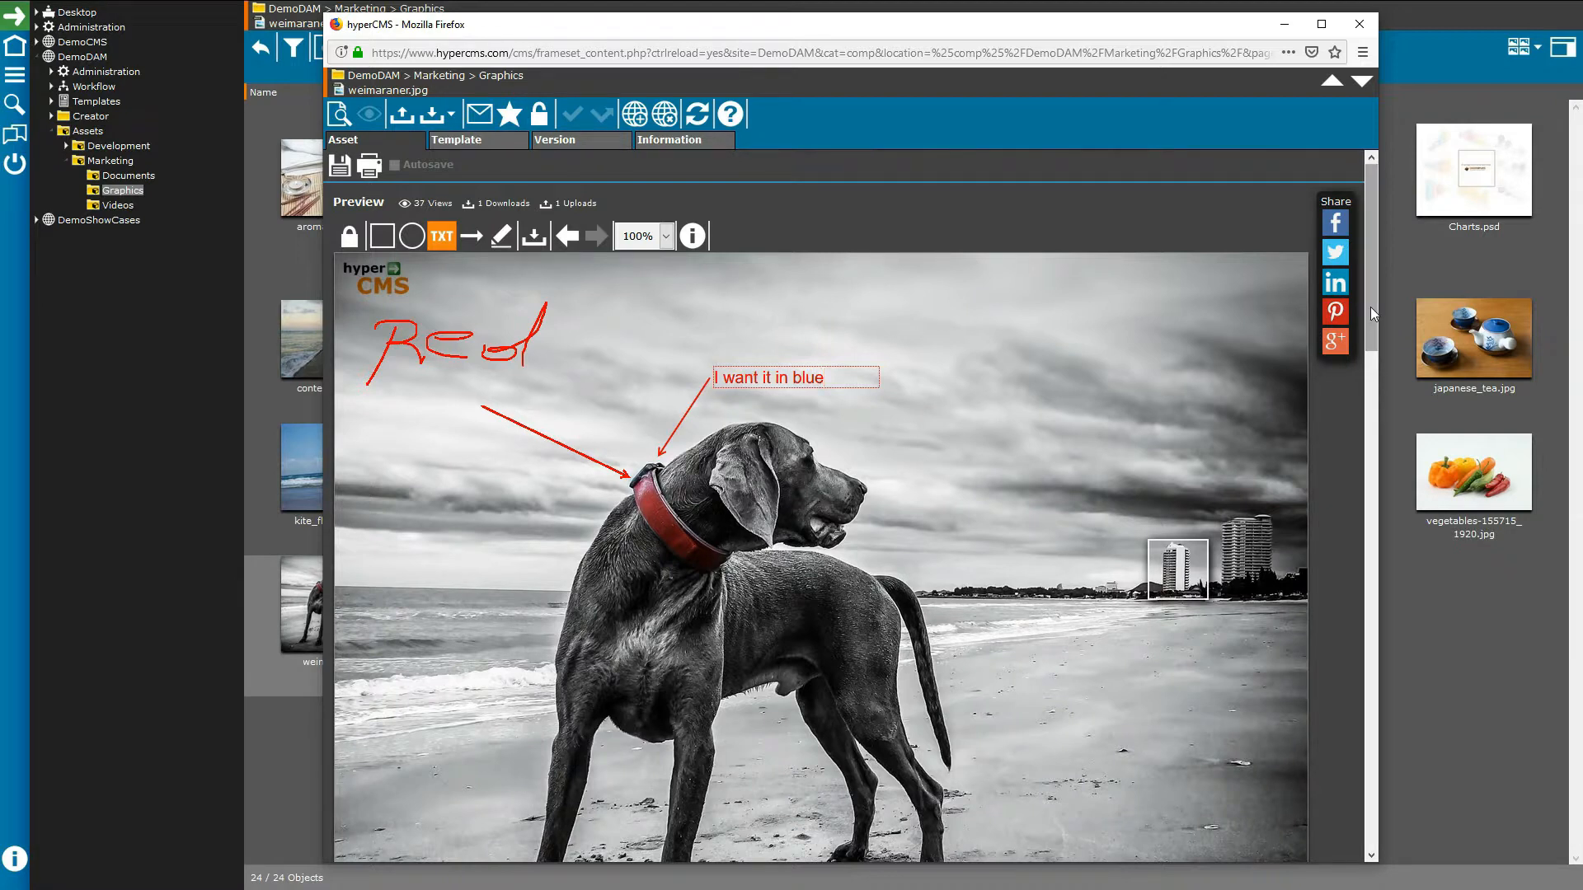
- Add the new keyword "aaaaa" to the asset's Keywords
left_click_drag(1372, 305, 1349, 518)
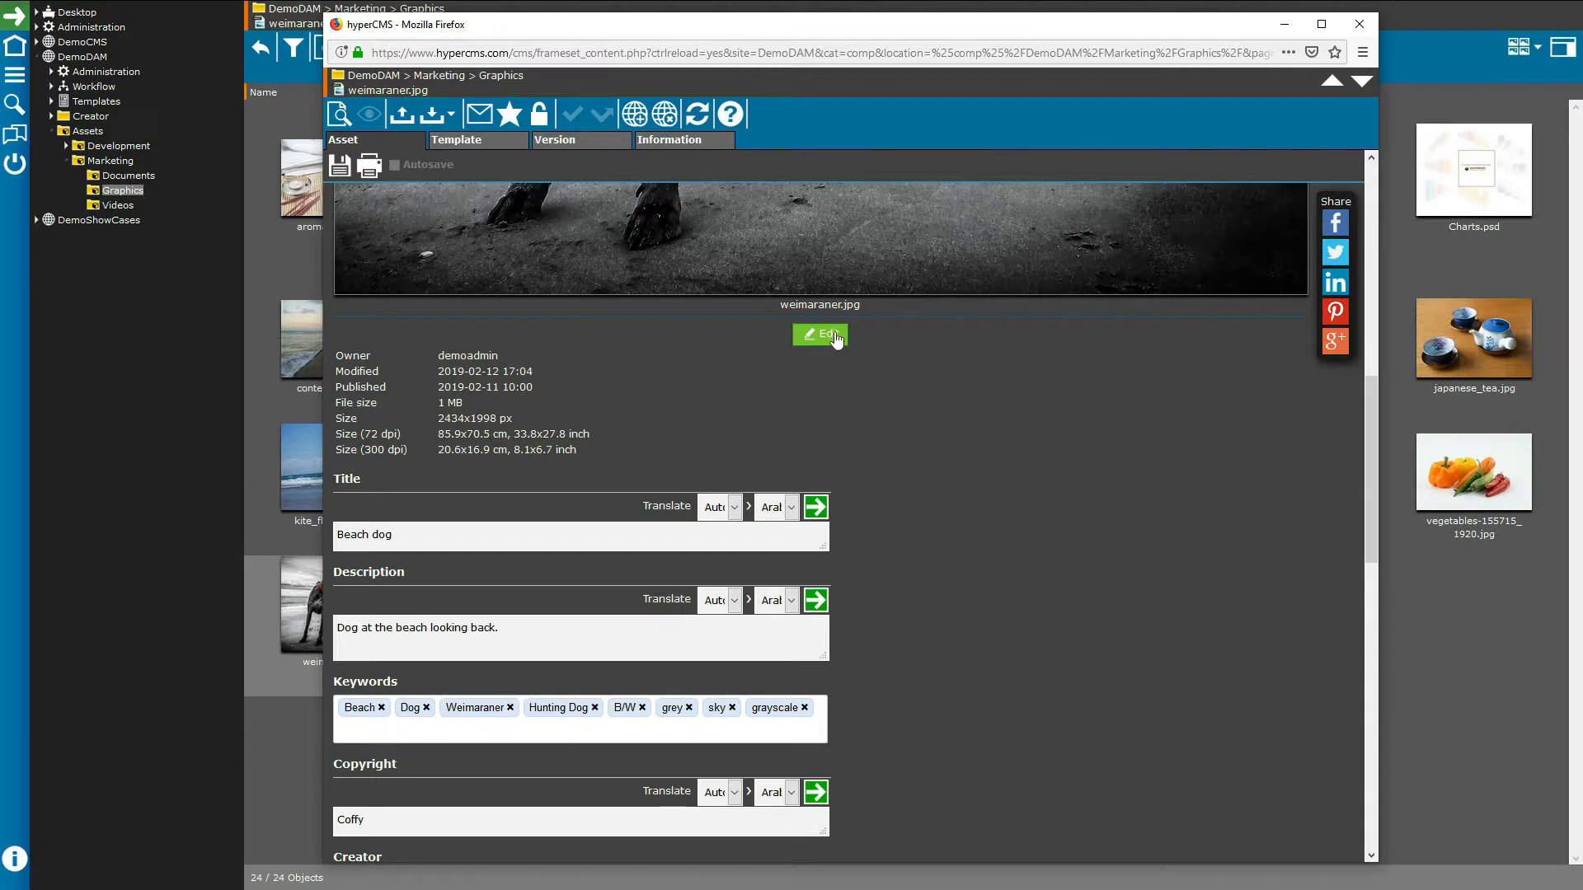
left_click_drag(1370, 400, 1363, 463)
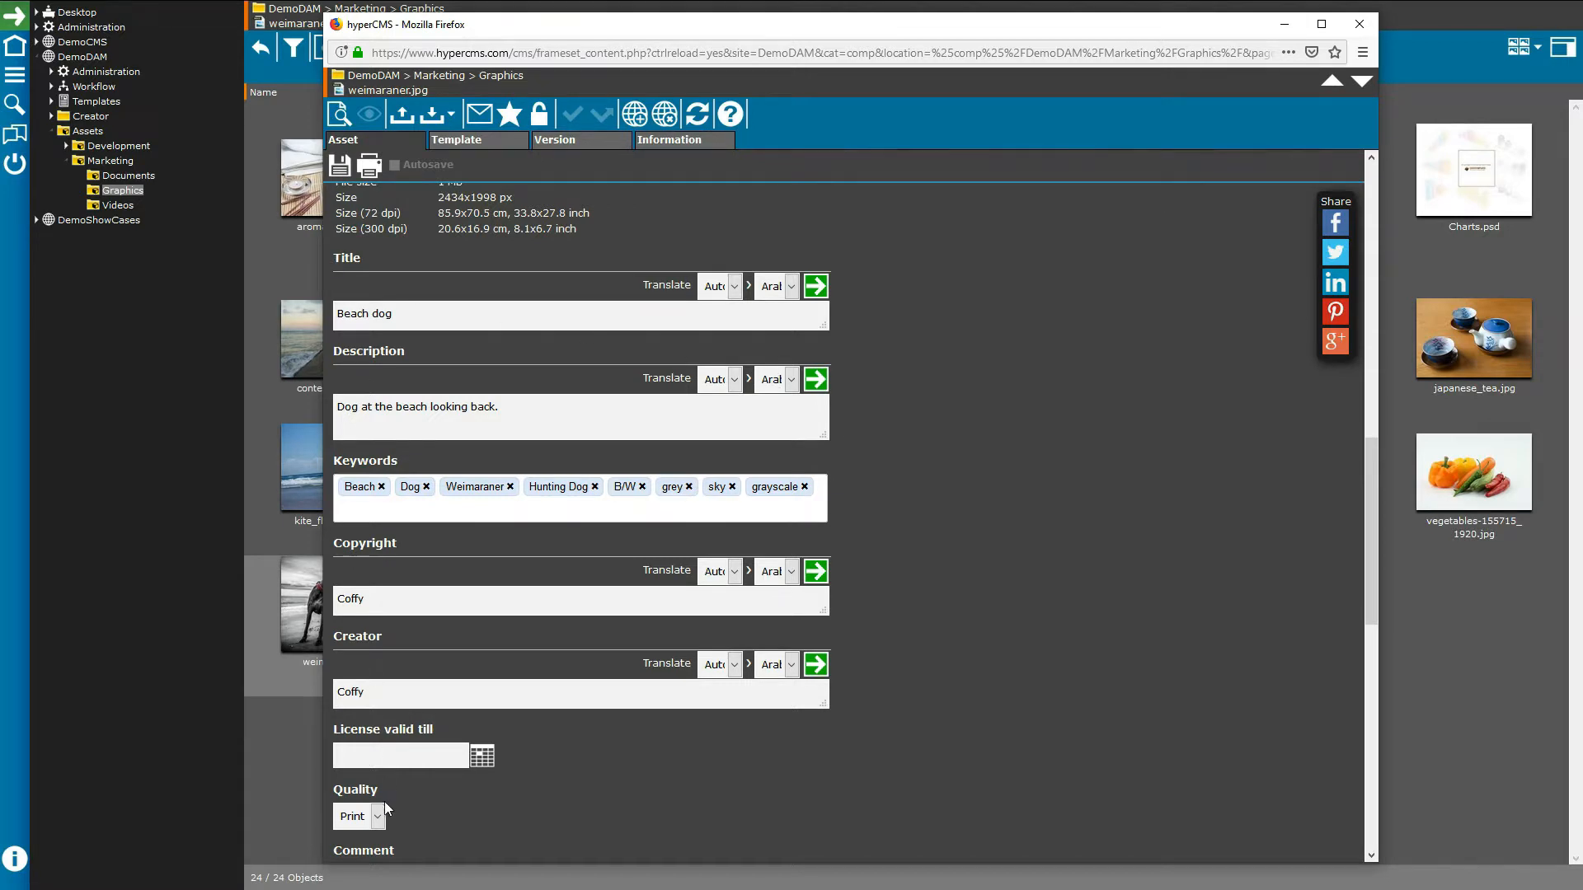
left_click_drag(1370, 472, 1371, 491)
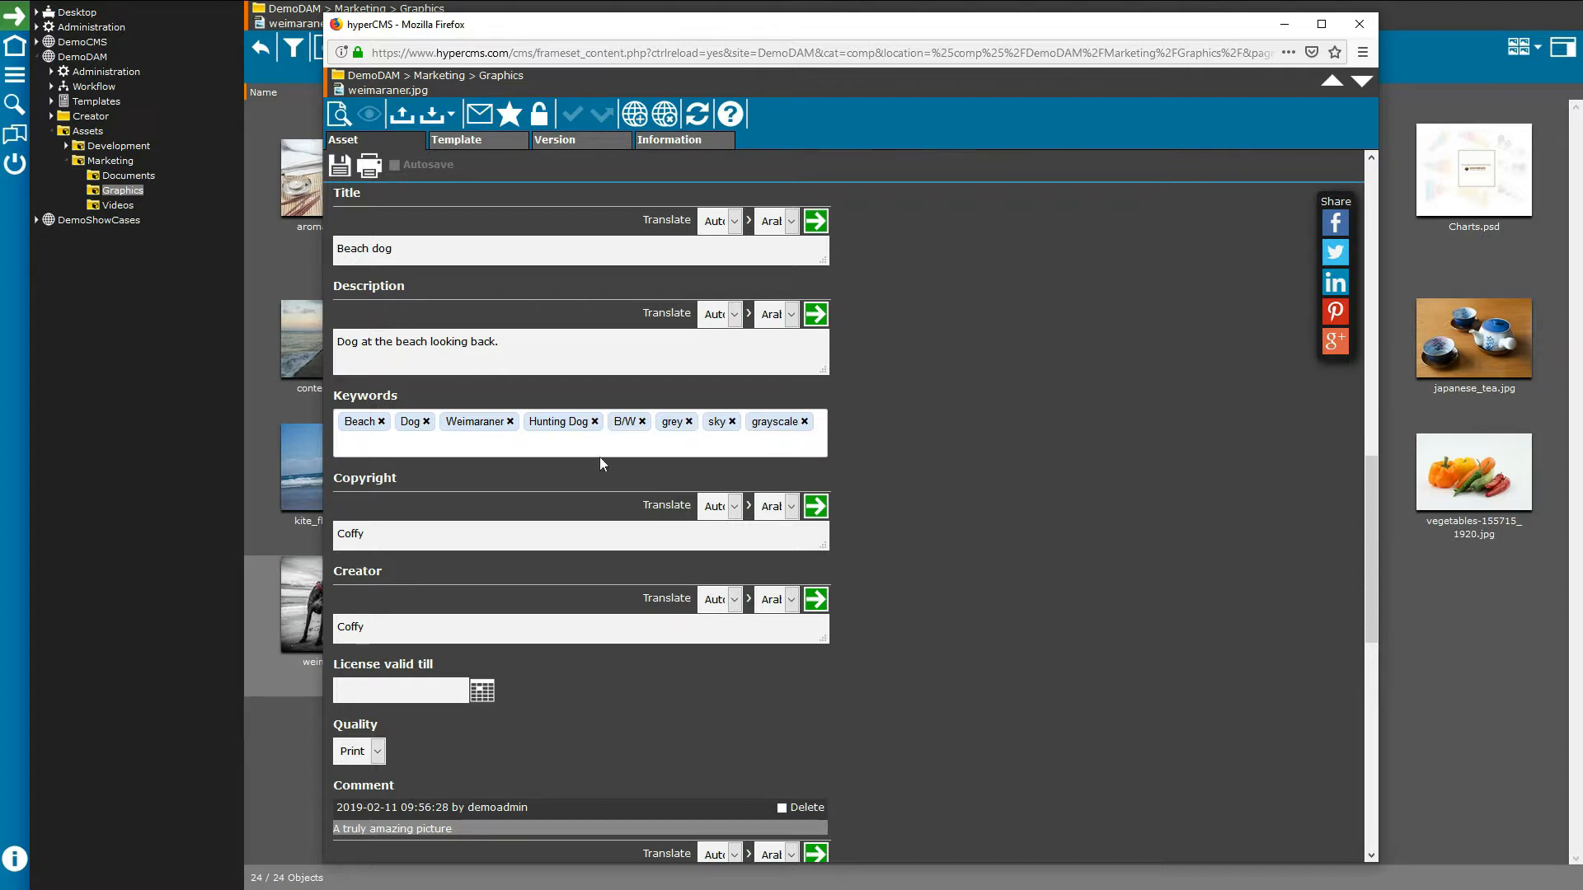
type("a")
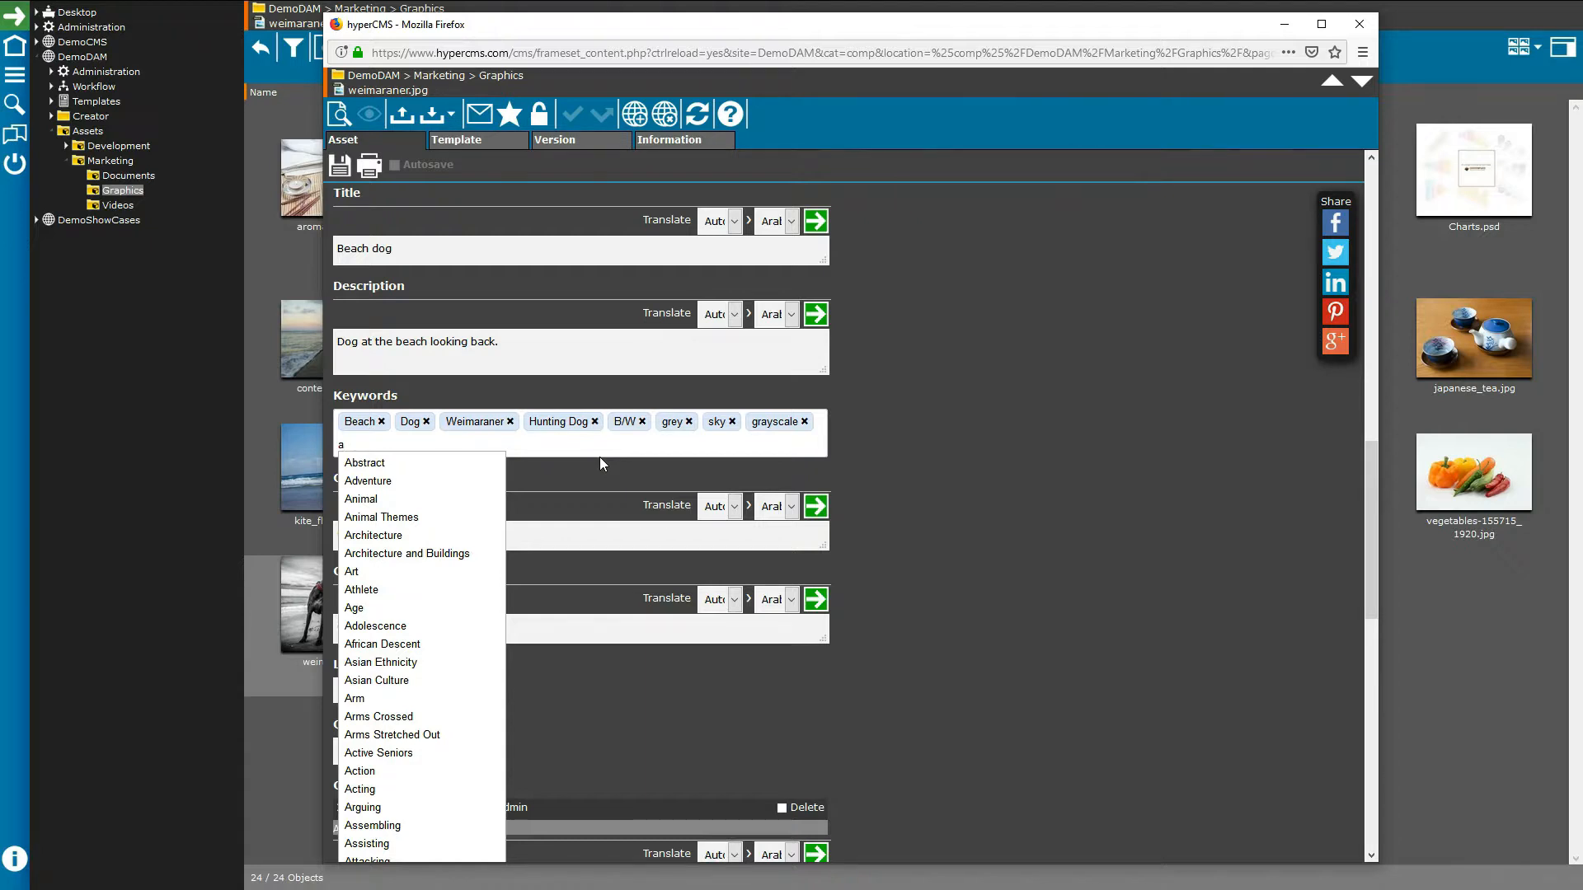
type("aaaa")
key("Return")
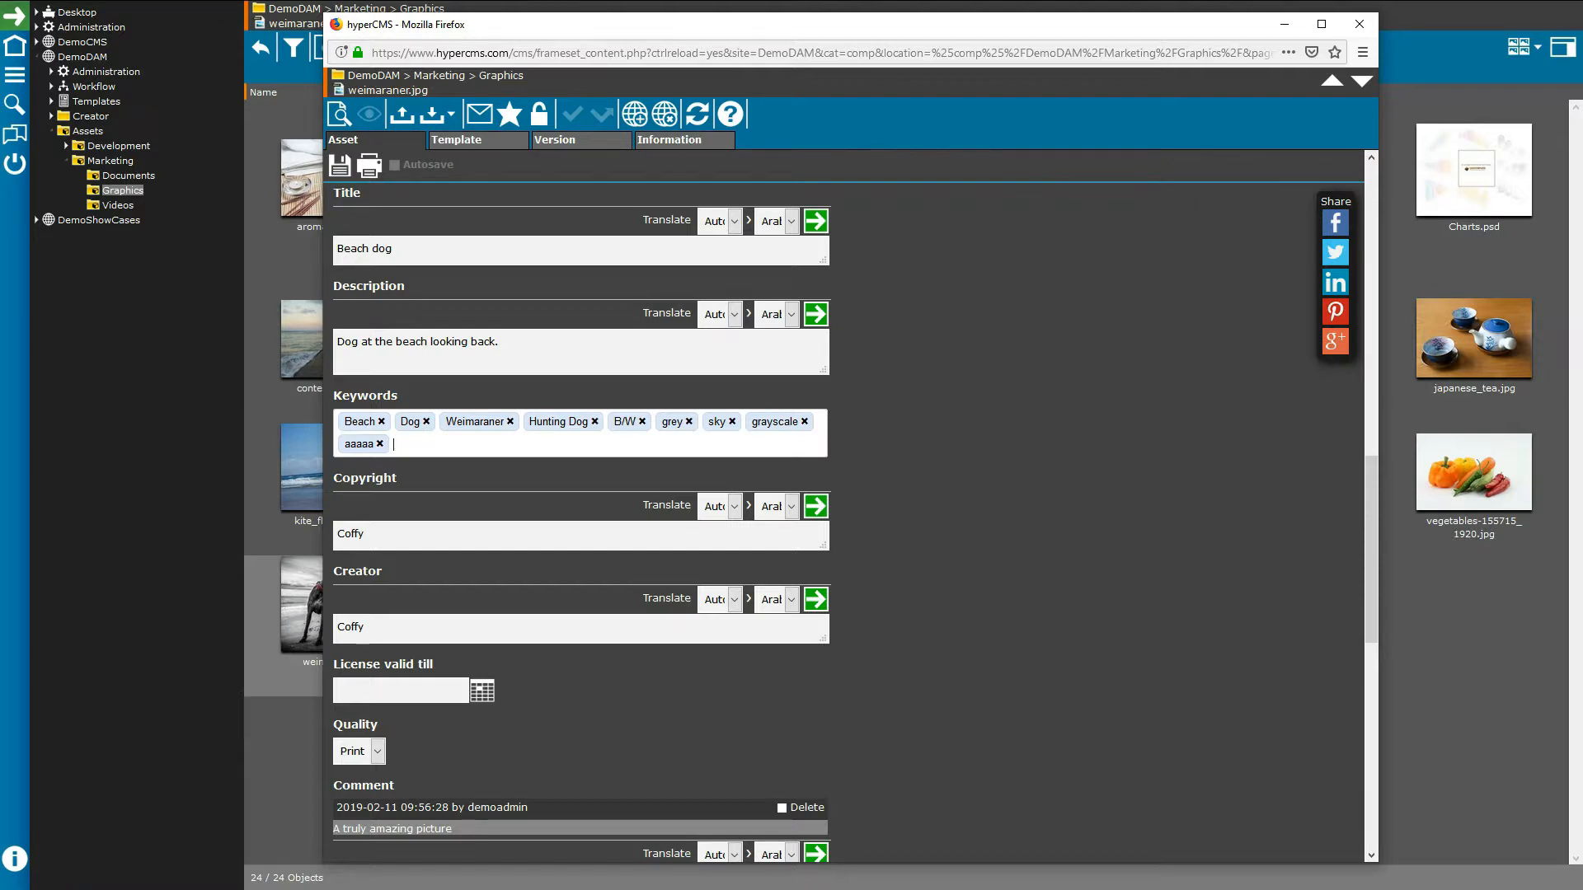
- Place the asset's geolocation marker on Germany in the map below the related assets
scroll(500, 540, "down", 2)
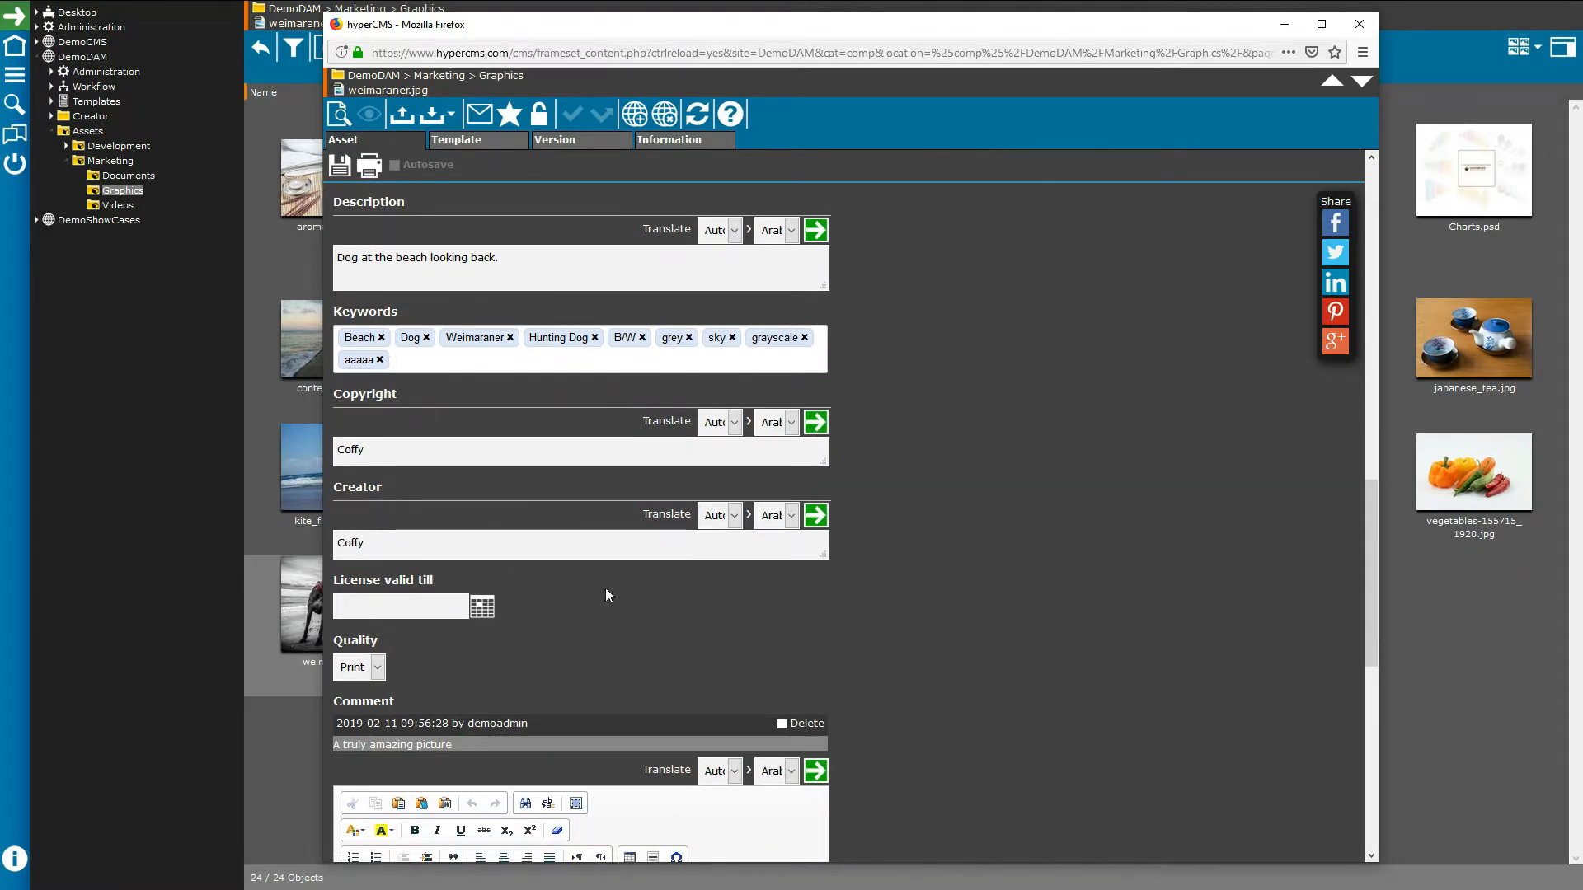
scroll(605, 587, "down", 2)
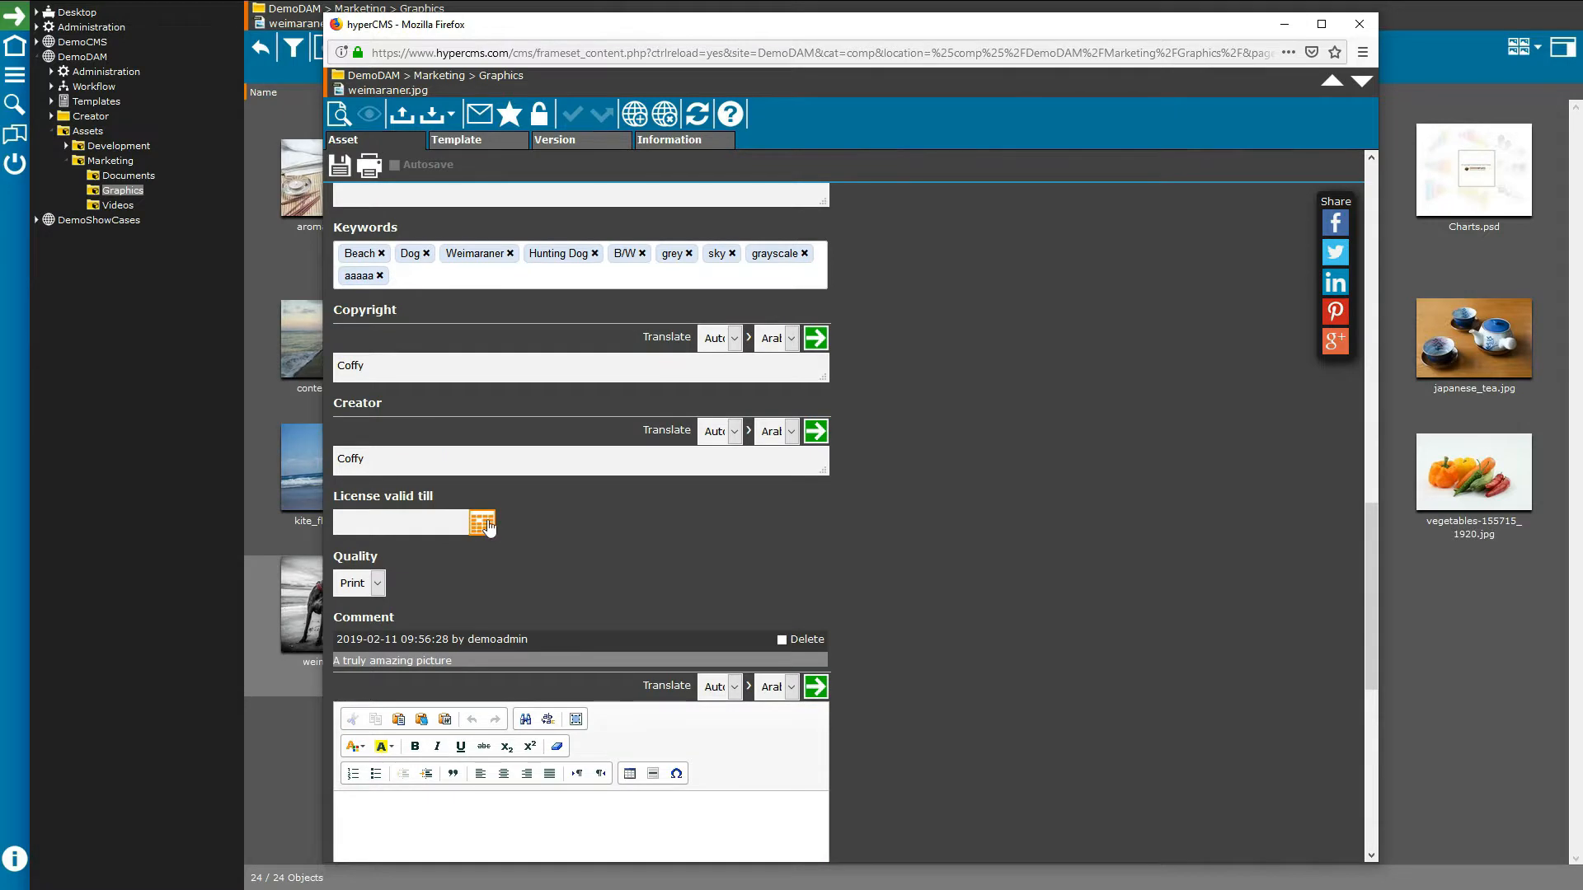
scroll(467, 589, "down", 4)
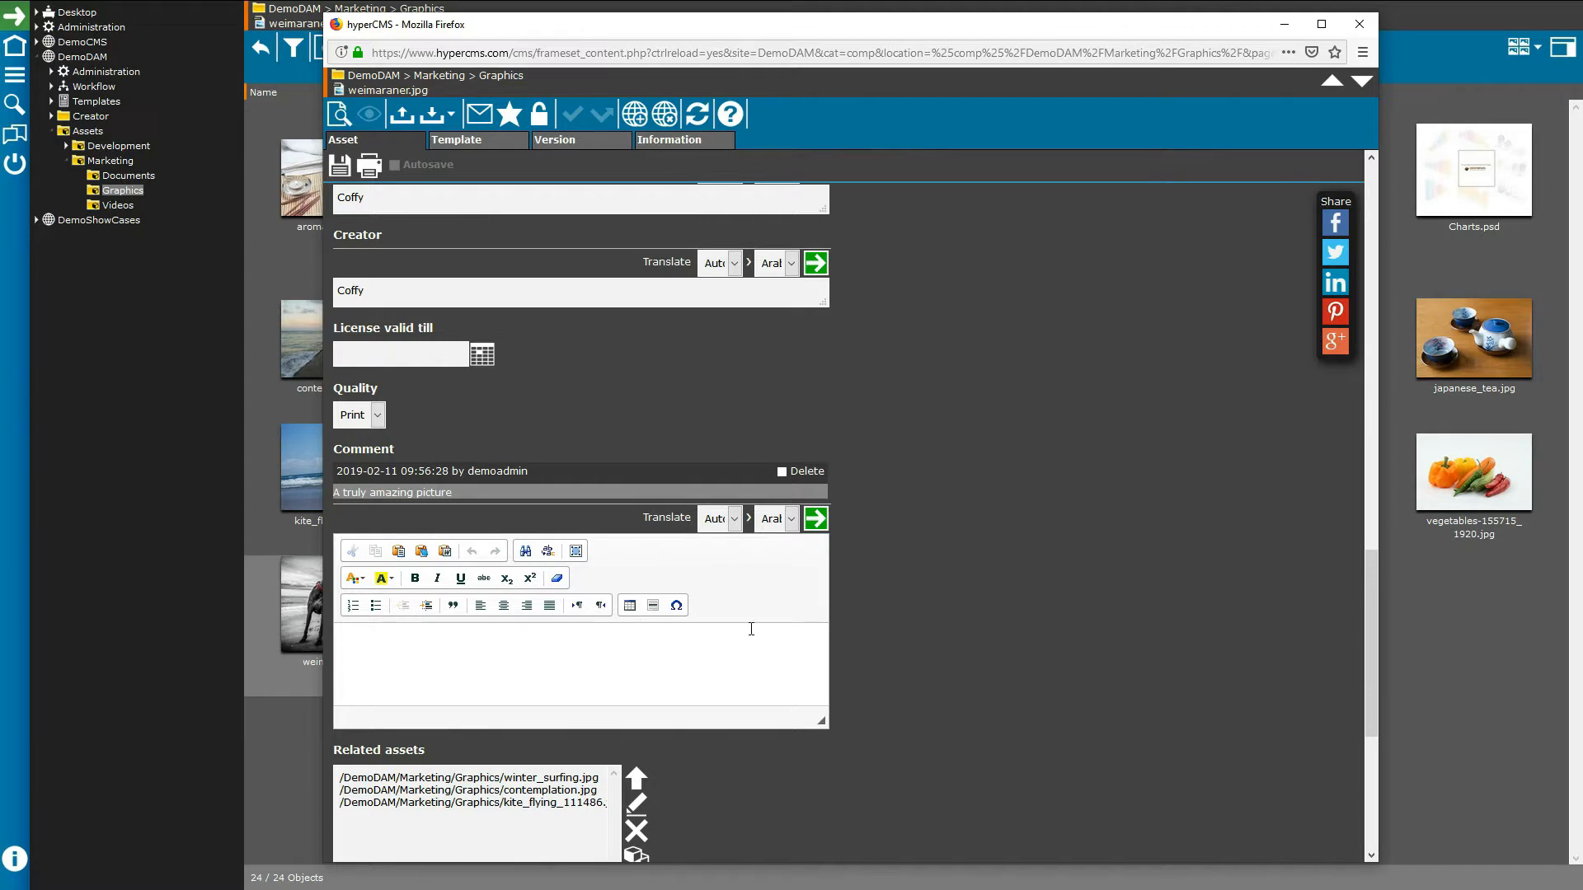
scroll(776, 637, "down", 4)
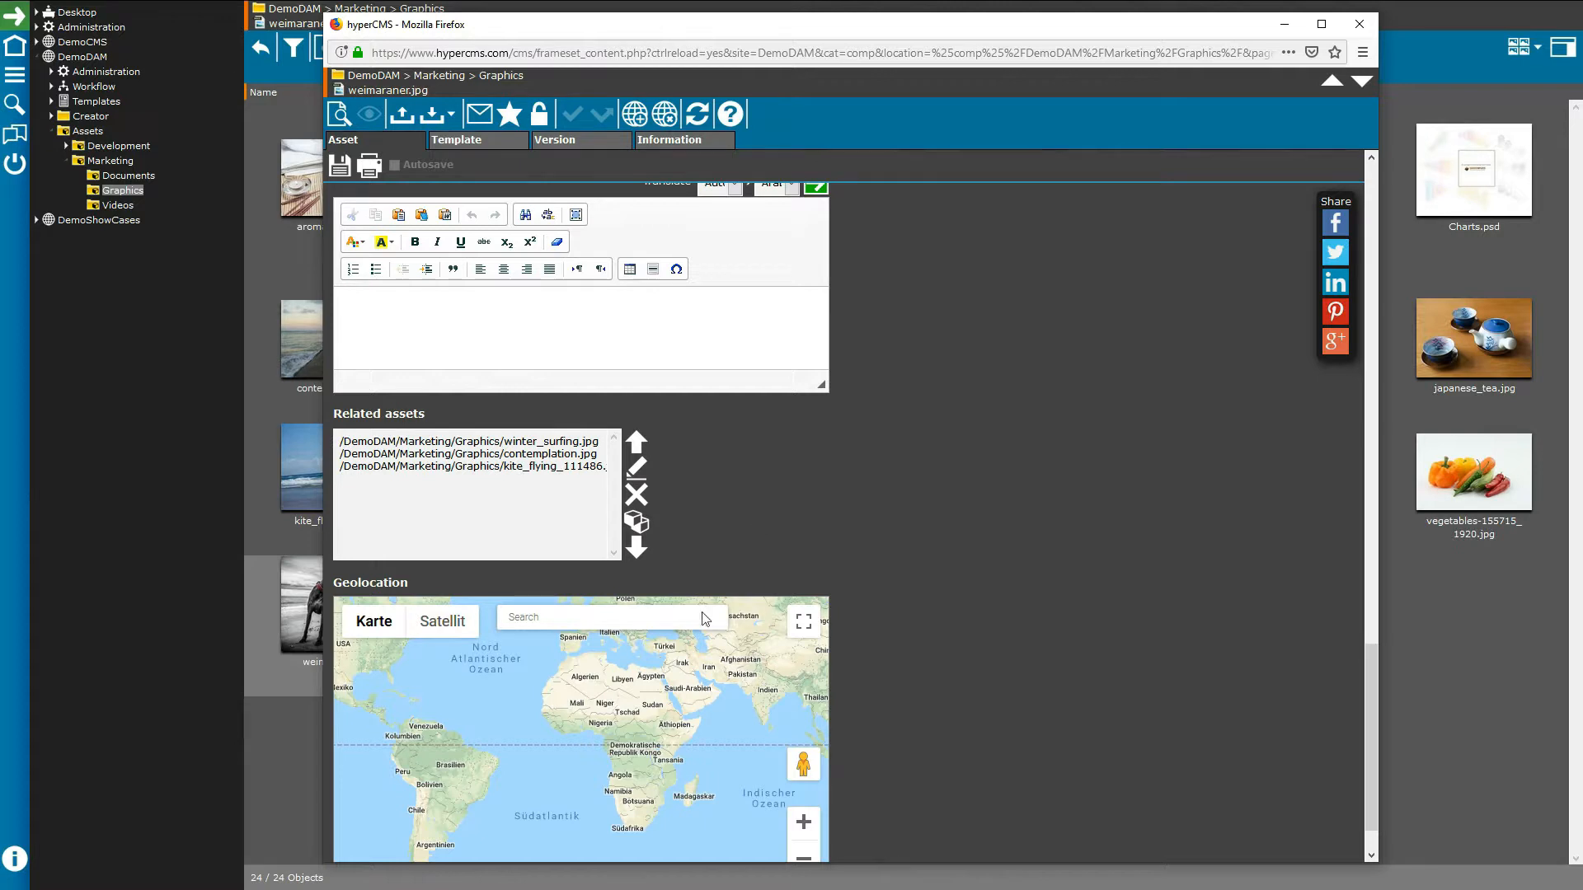
left_click_drag(614, 605, 567, 723)
left_click(567, 724)
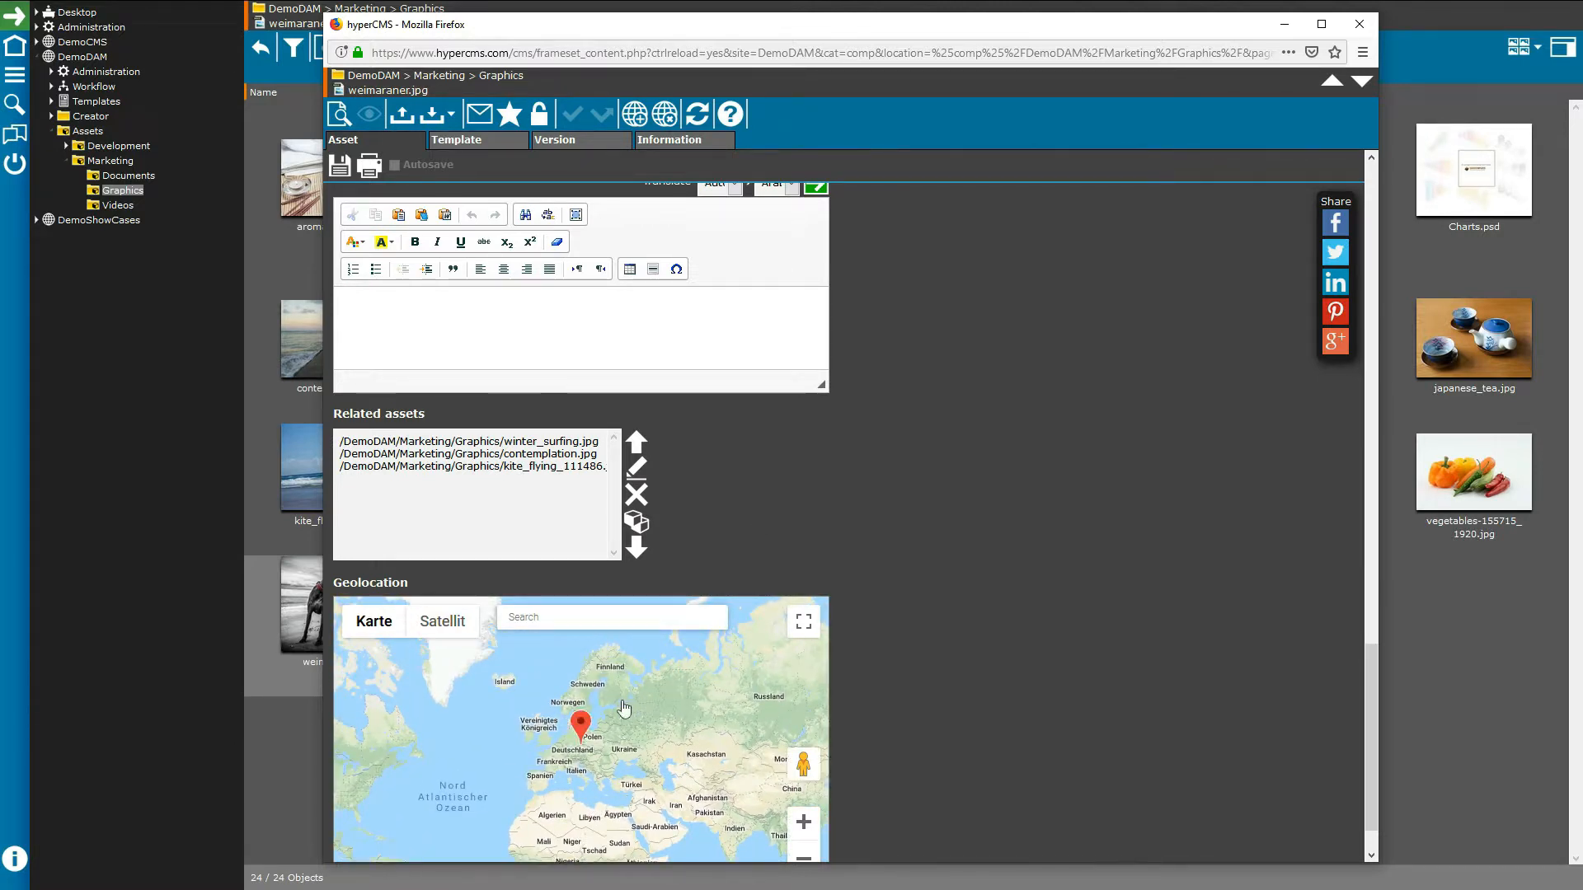
- Open weimaraner.jpg for image editing and display the editing options
left_click_drag(1371, 678, 1331, 333)
left_click(816, 658)
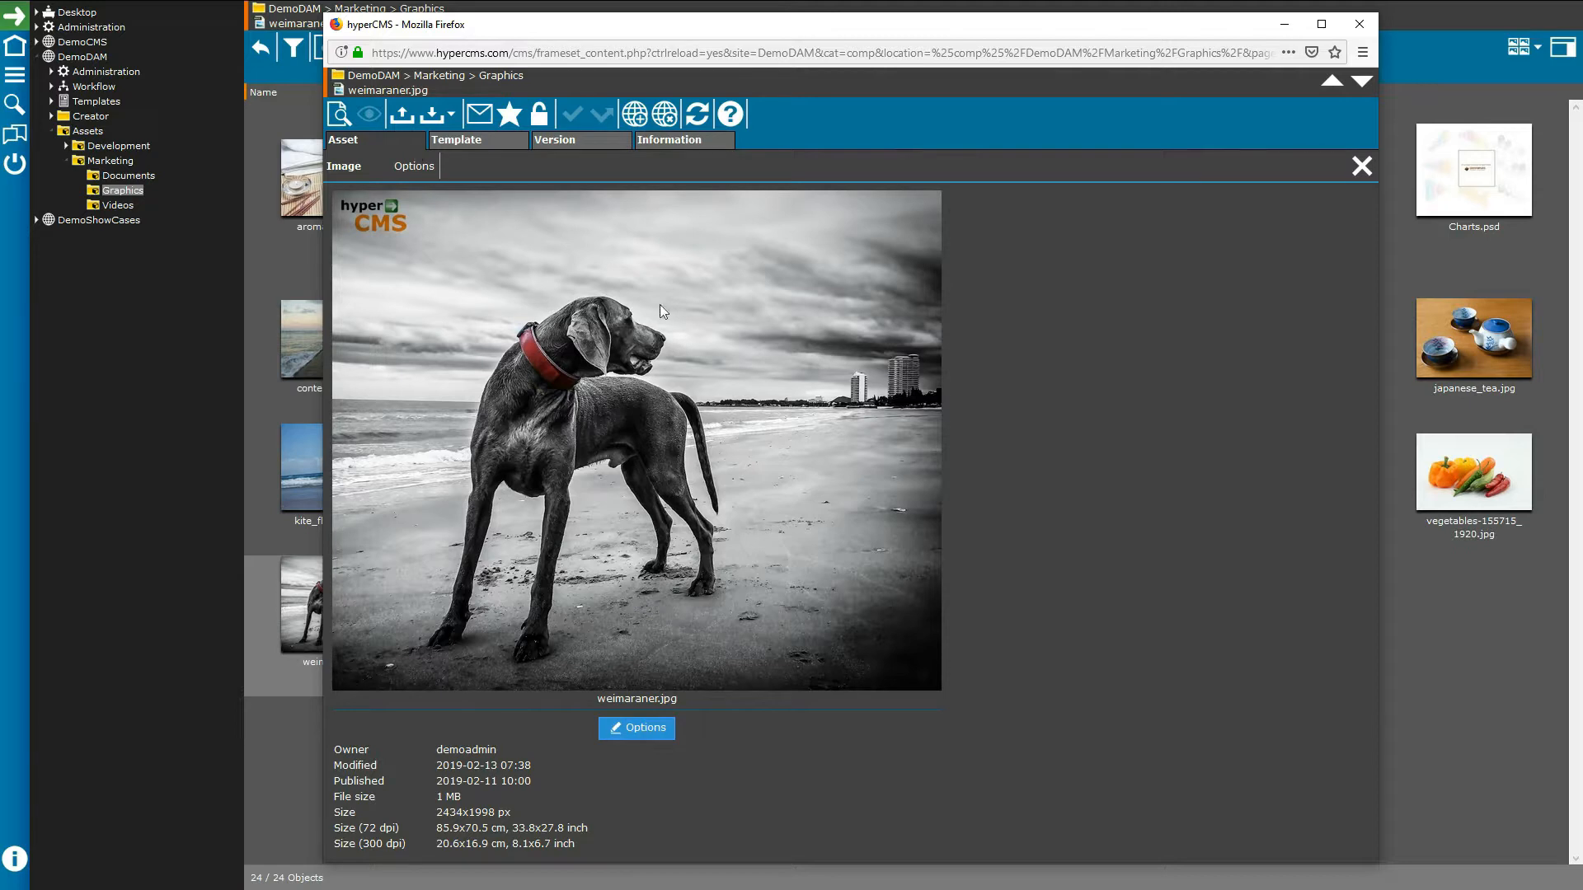
left_click(437, 169)
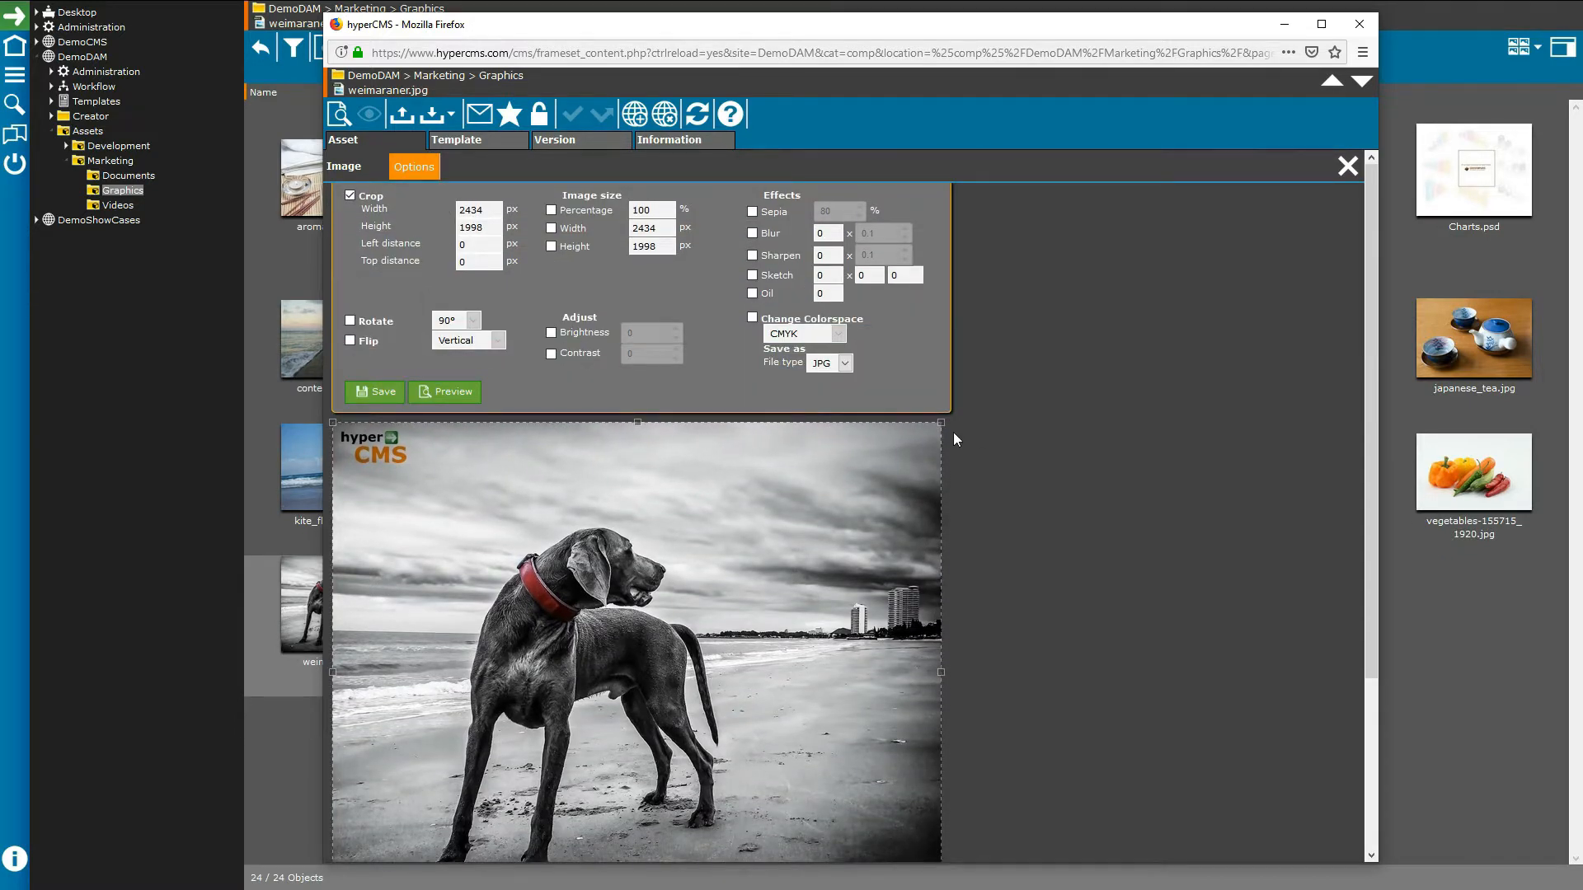
- Try a crop area of about 1437 × 1371 px around the dog, and switch cropping off
left_click_drag(940, 423, 692, 579)
left_click_drag(539, 713, 625, 614)
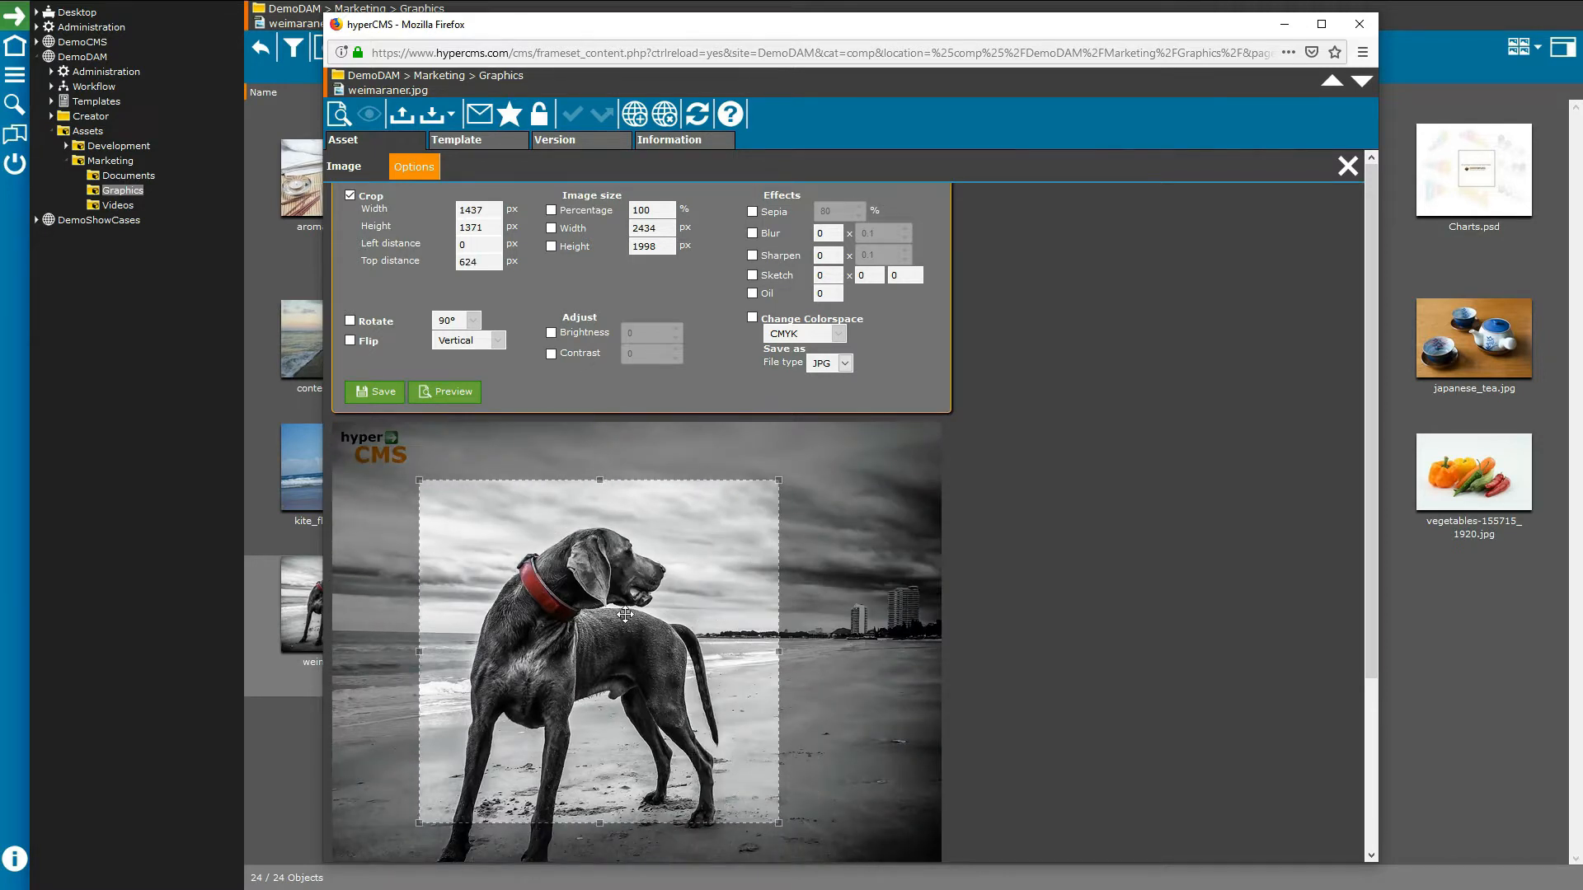
left_click(350, 195)
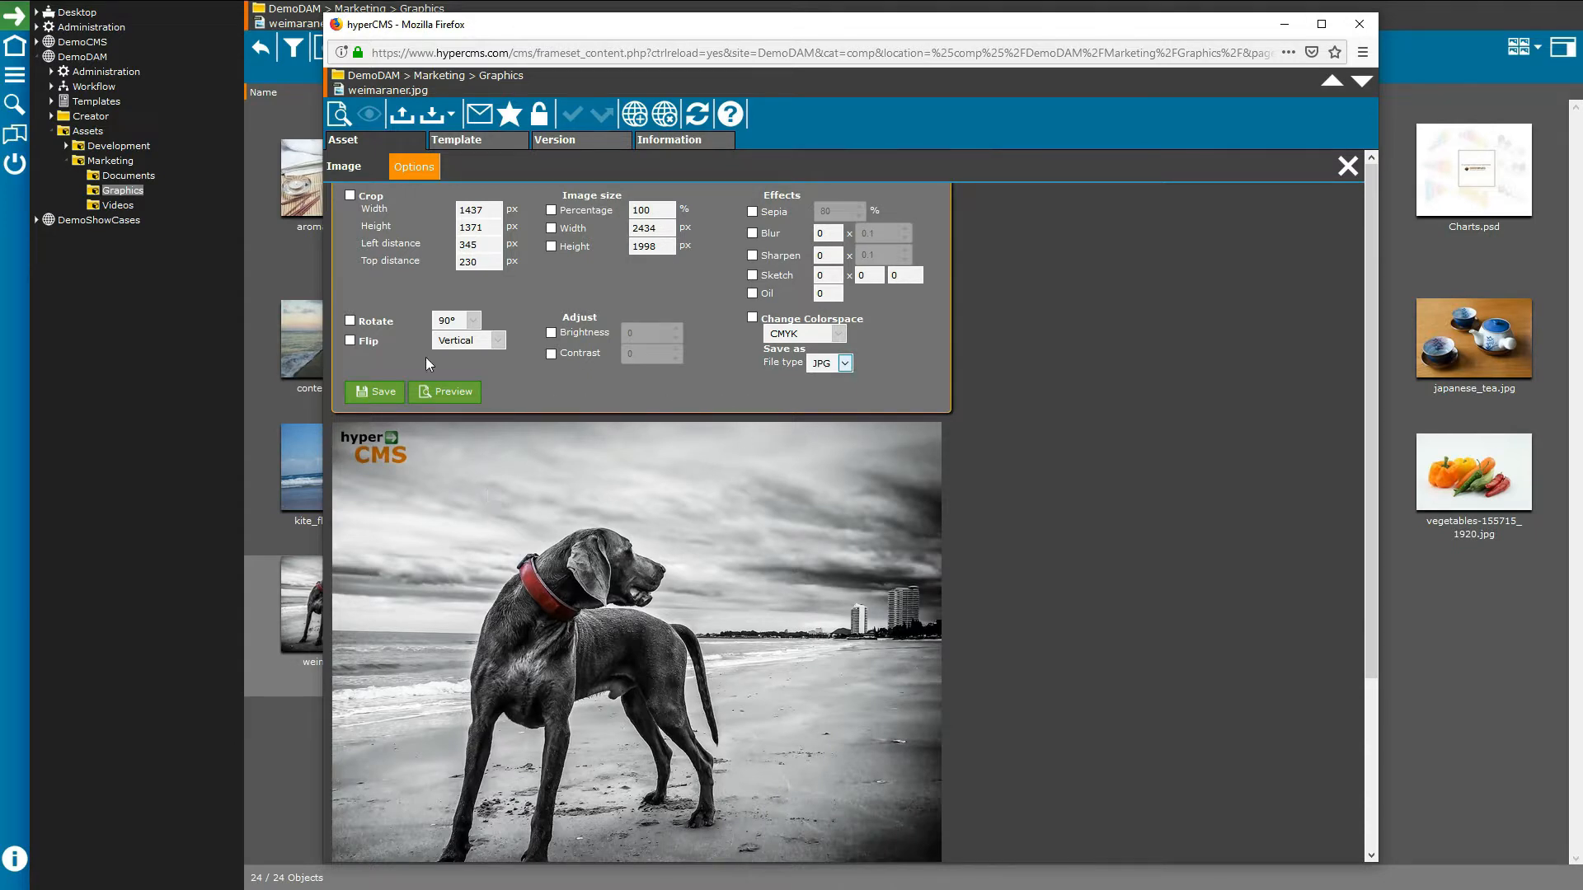
- Preview a crop of about 1286 × 1397 px around the dog, with left distance 388 px and top distance 302 px, and close the preview
key("space")
left_click_drag(941, 422, 653, 572)
left_click_drag(547, 692, 643, 621)
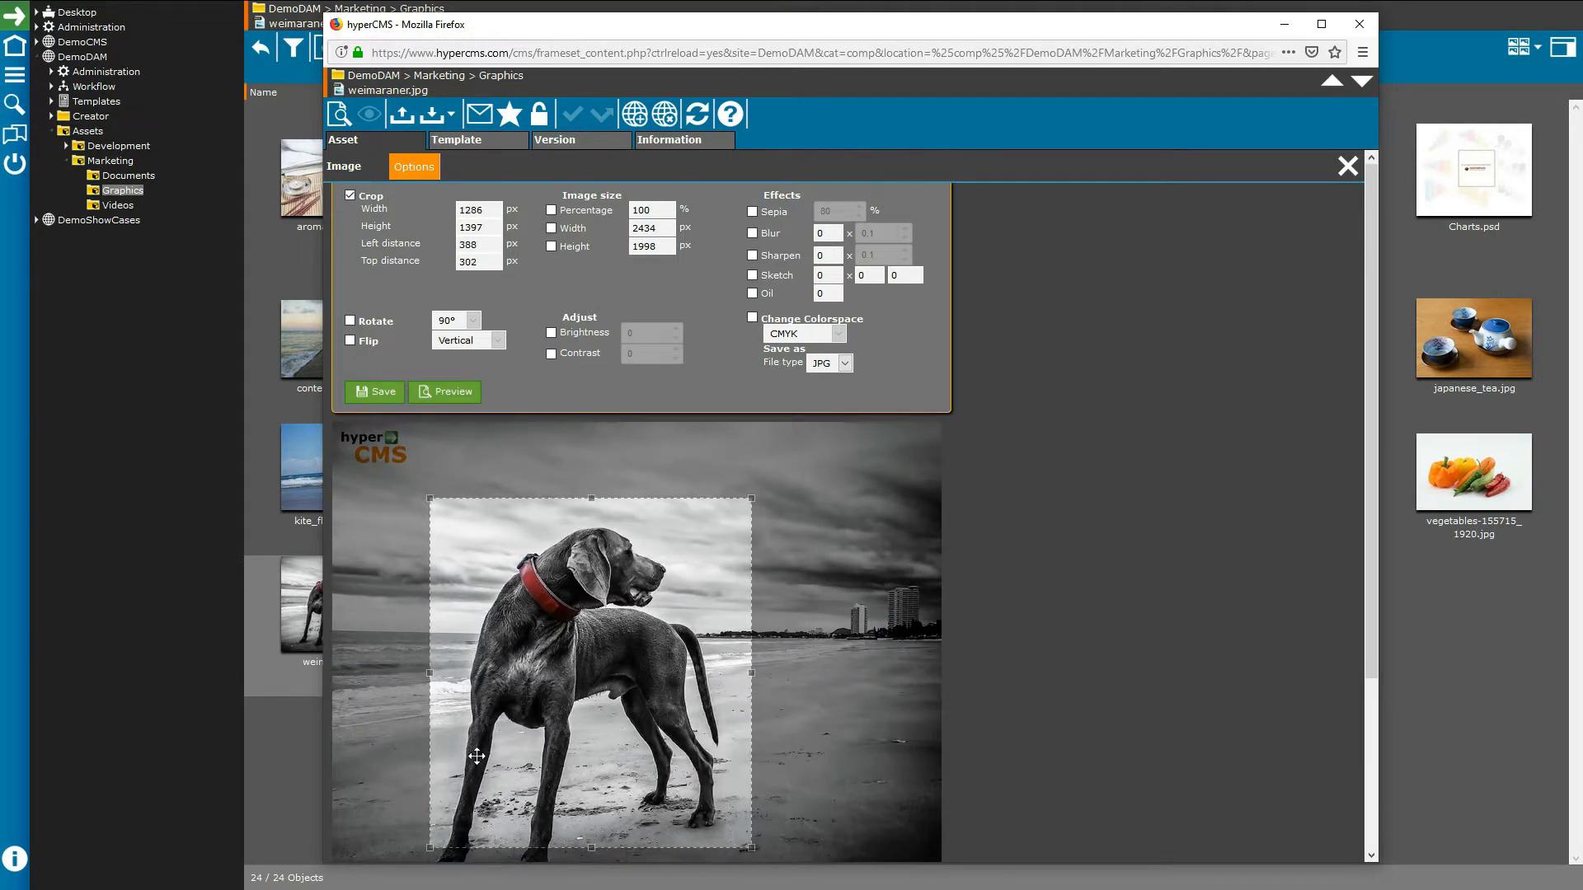
left_click(455, 391)
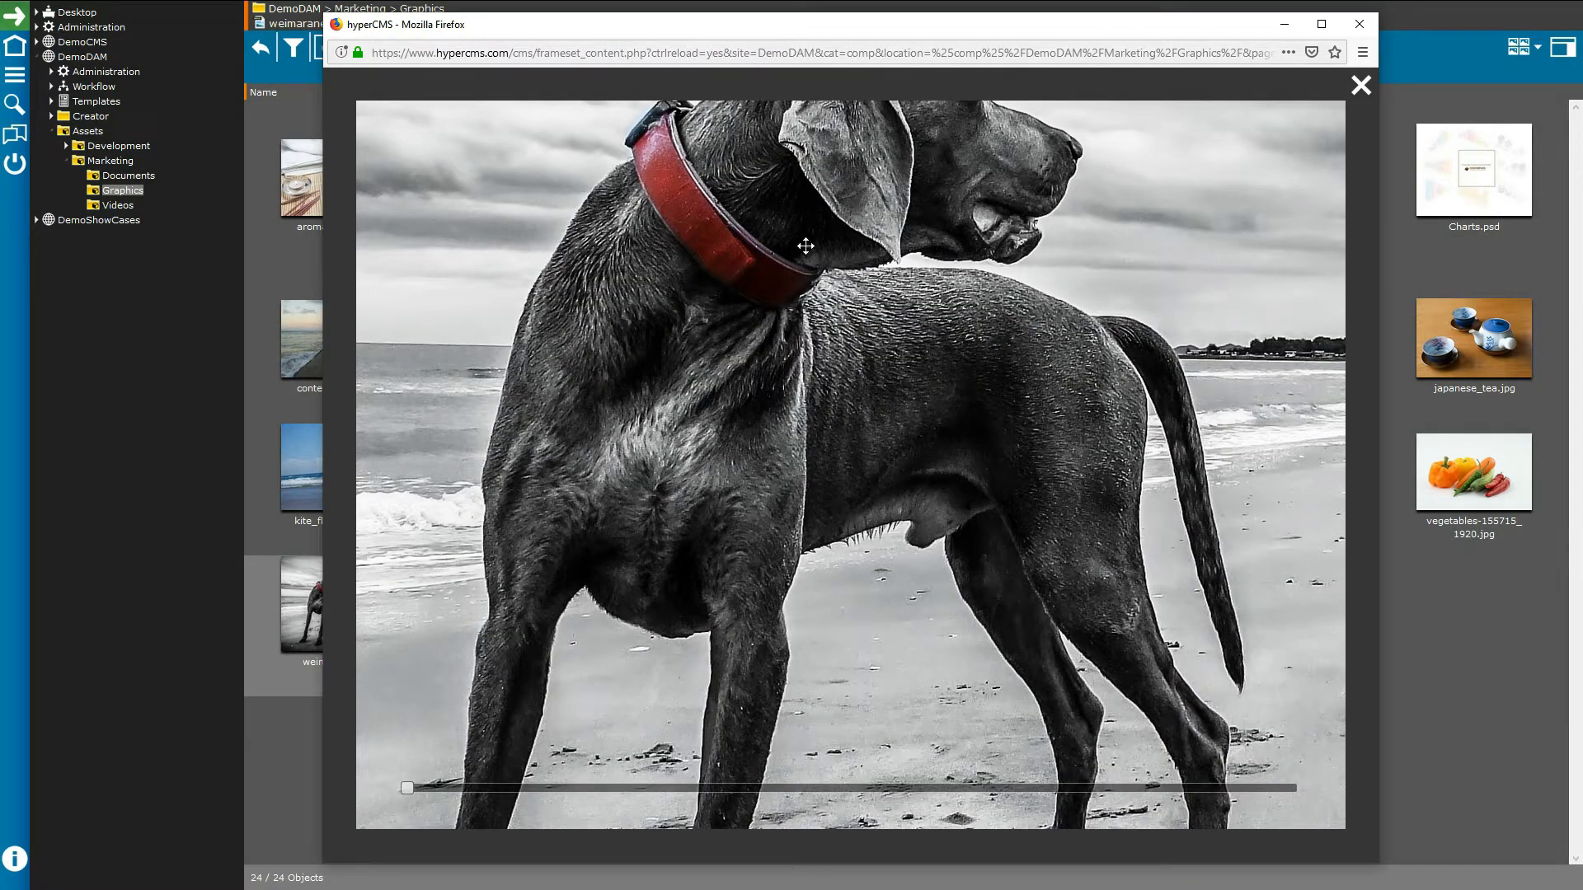
left_click_drag(806, 245, 863, 367)
left_click_drag(408, 787, 970, 790)
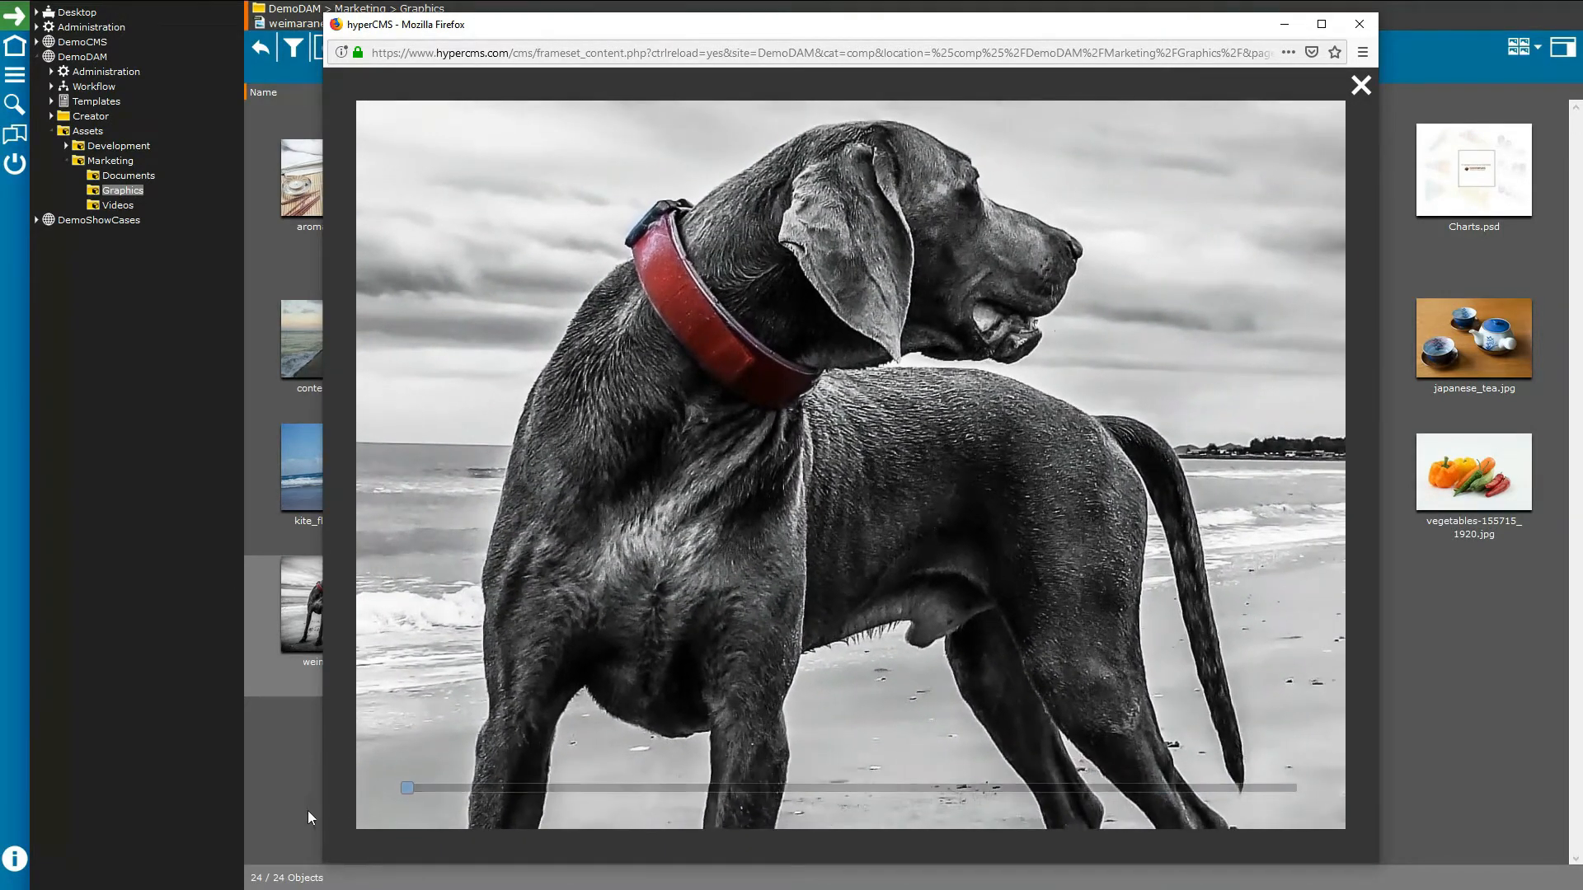
left_click(1360, 85)
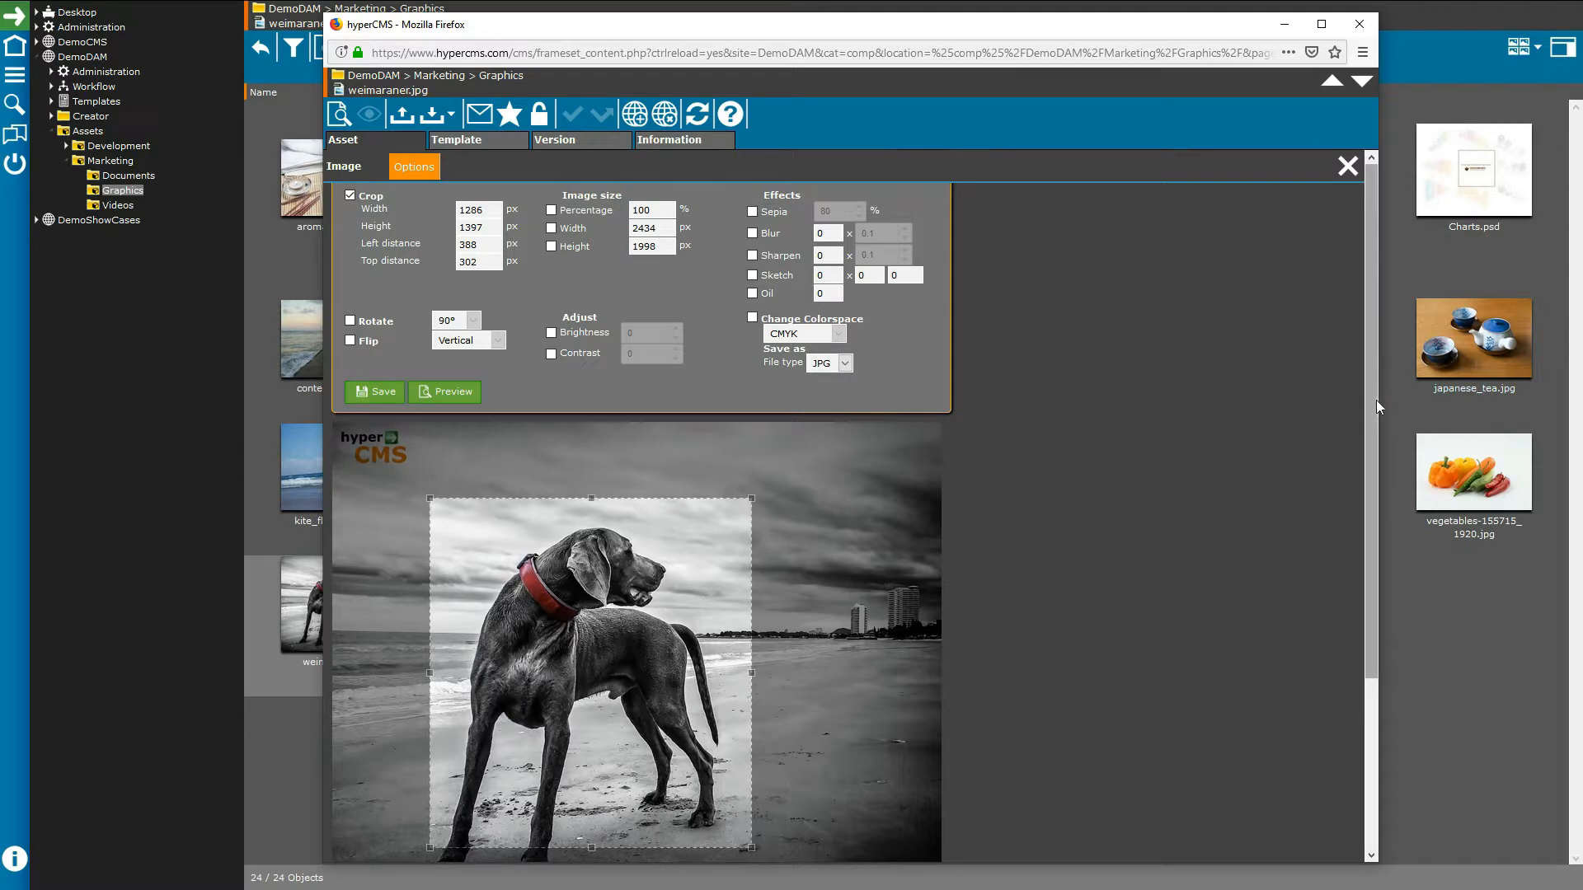
mouse_move(1373, 399)
left_mouse_down()
mouse_move(1373, 617)
mouse_move(1370, 395)
left_mouse_up()
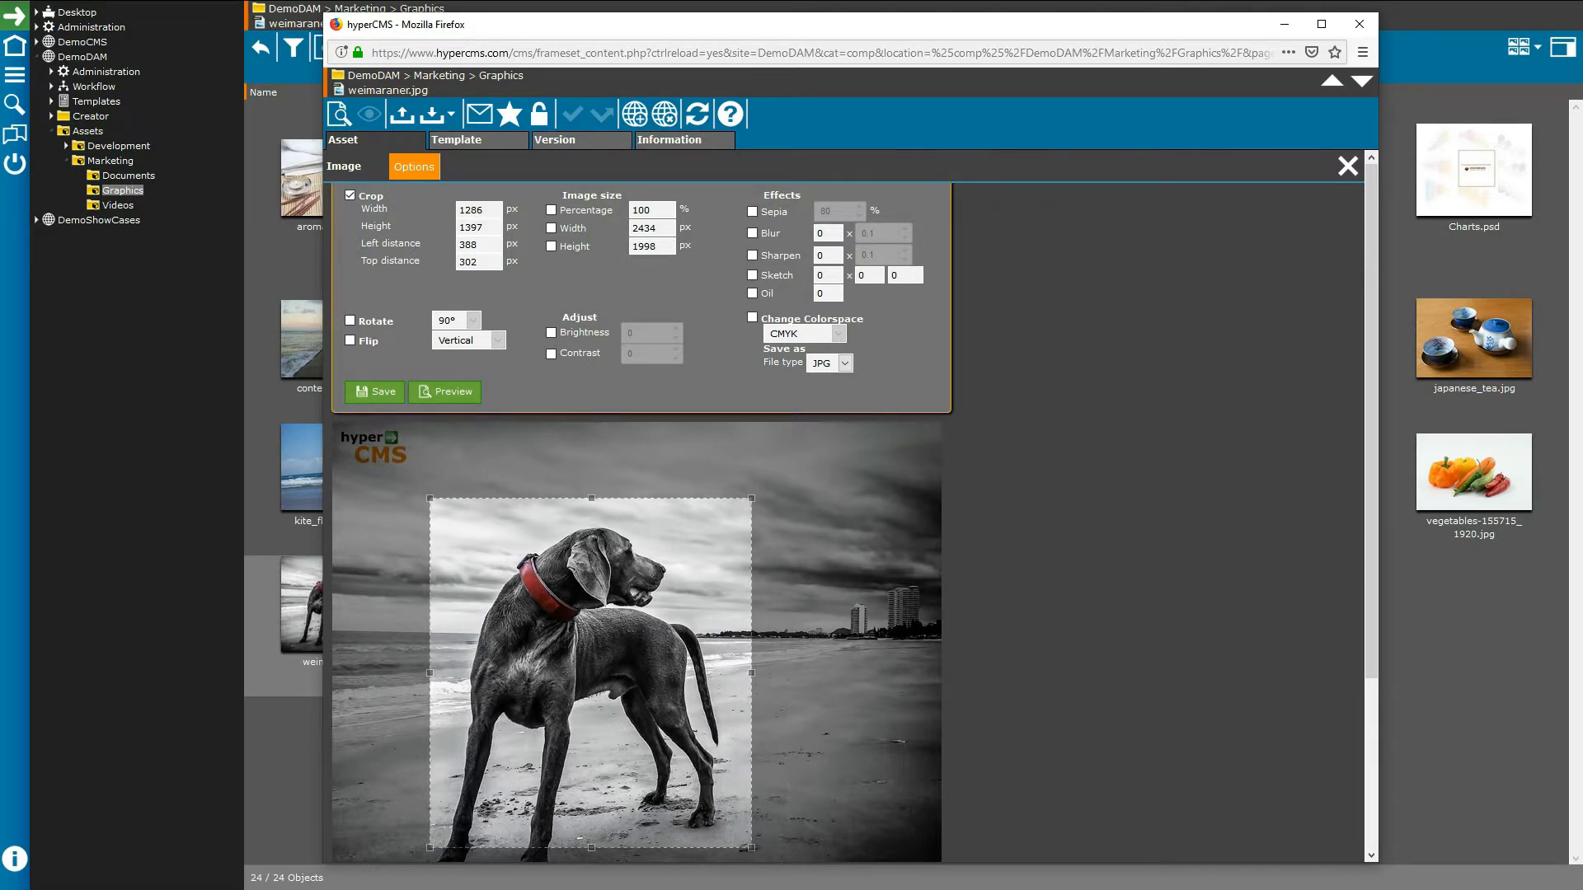
left_click(550, 147)
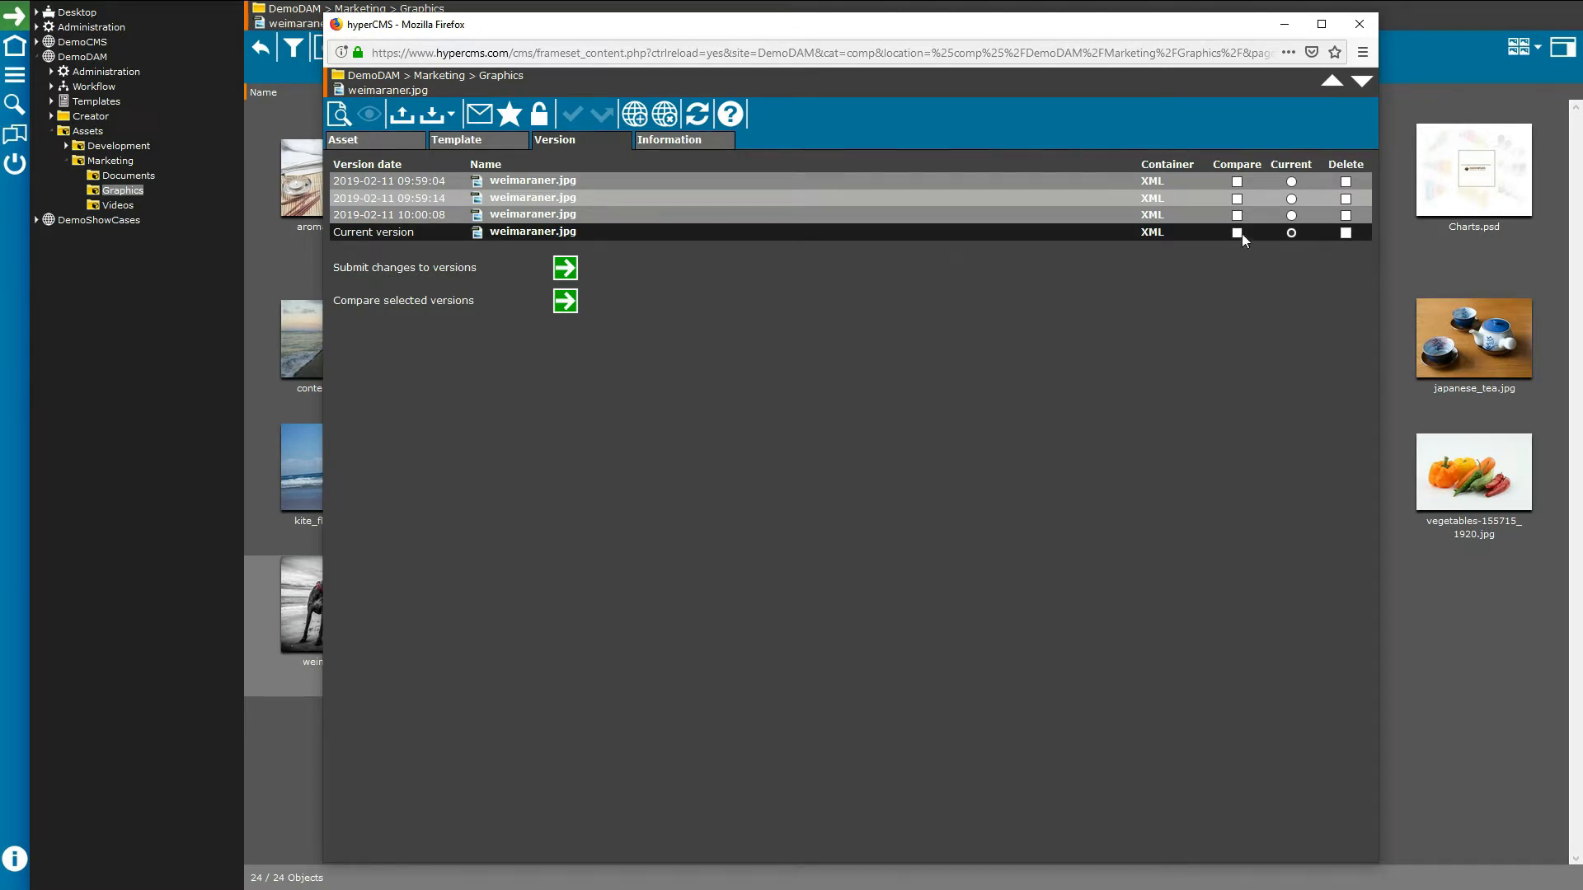
left_click(1237, 182)
left_click(565, 301)
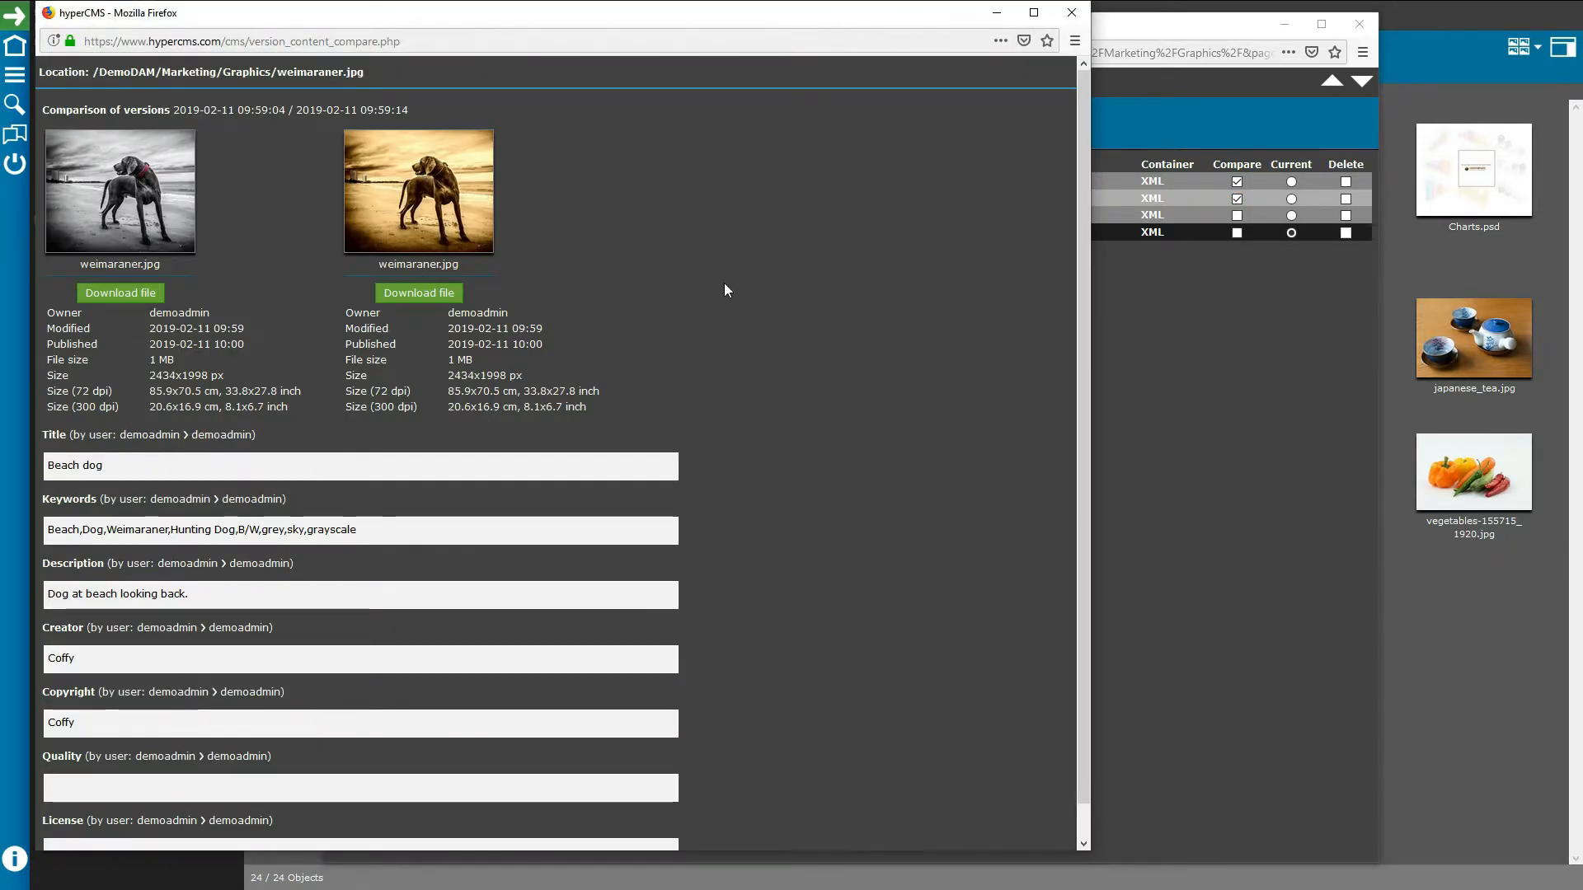
left_click_drag(577, 12, 938, 27)
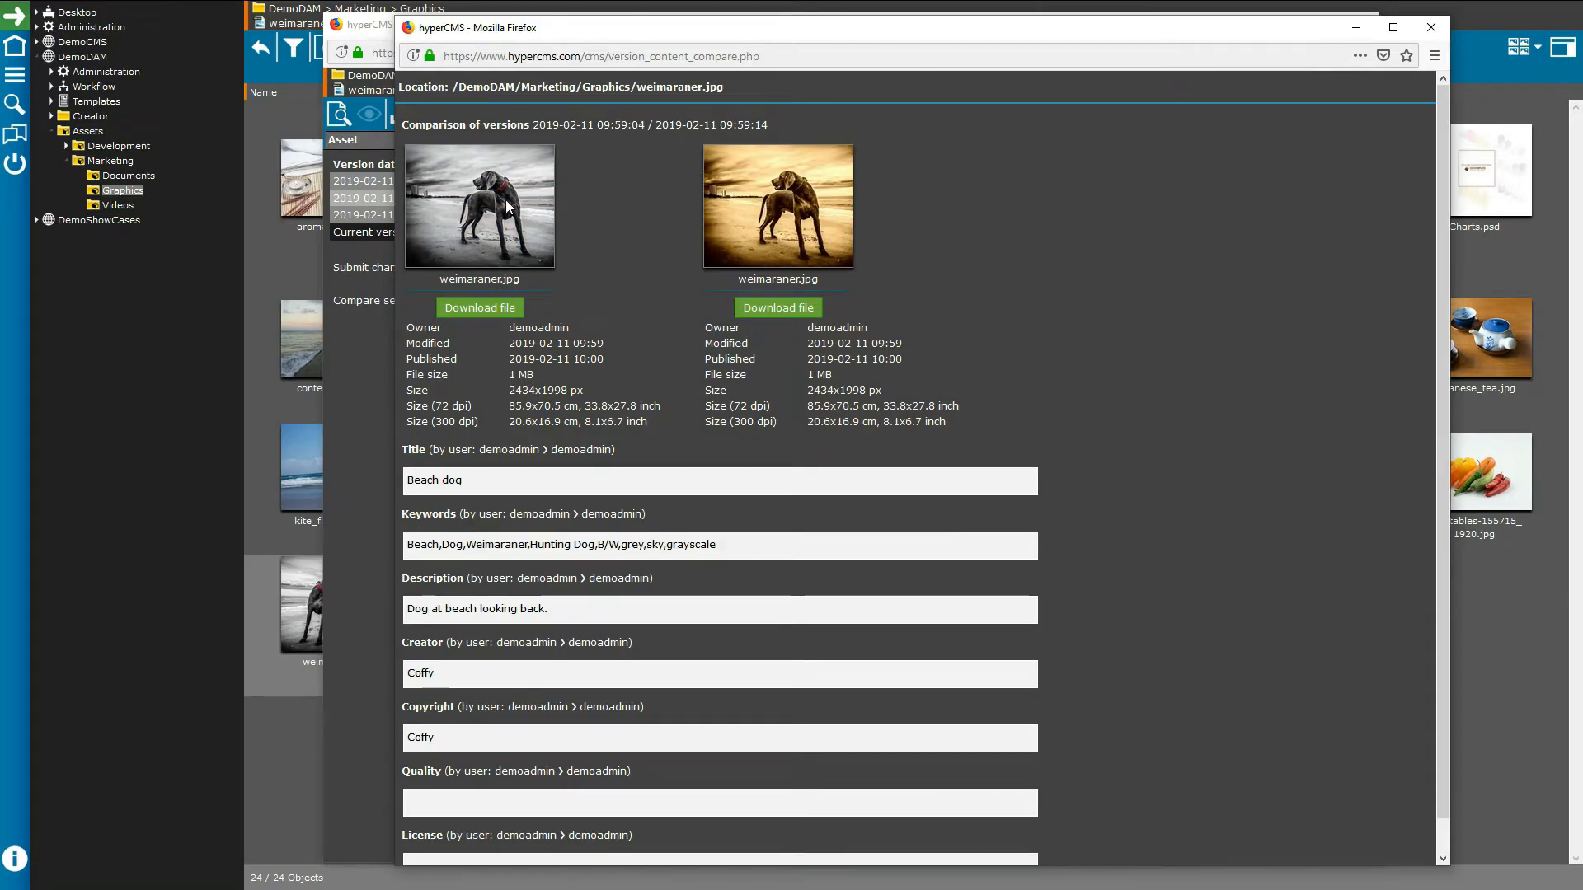
scroll(1068, 412, "down", 1)
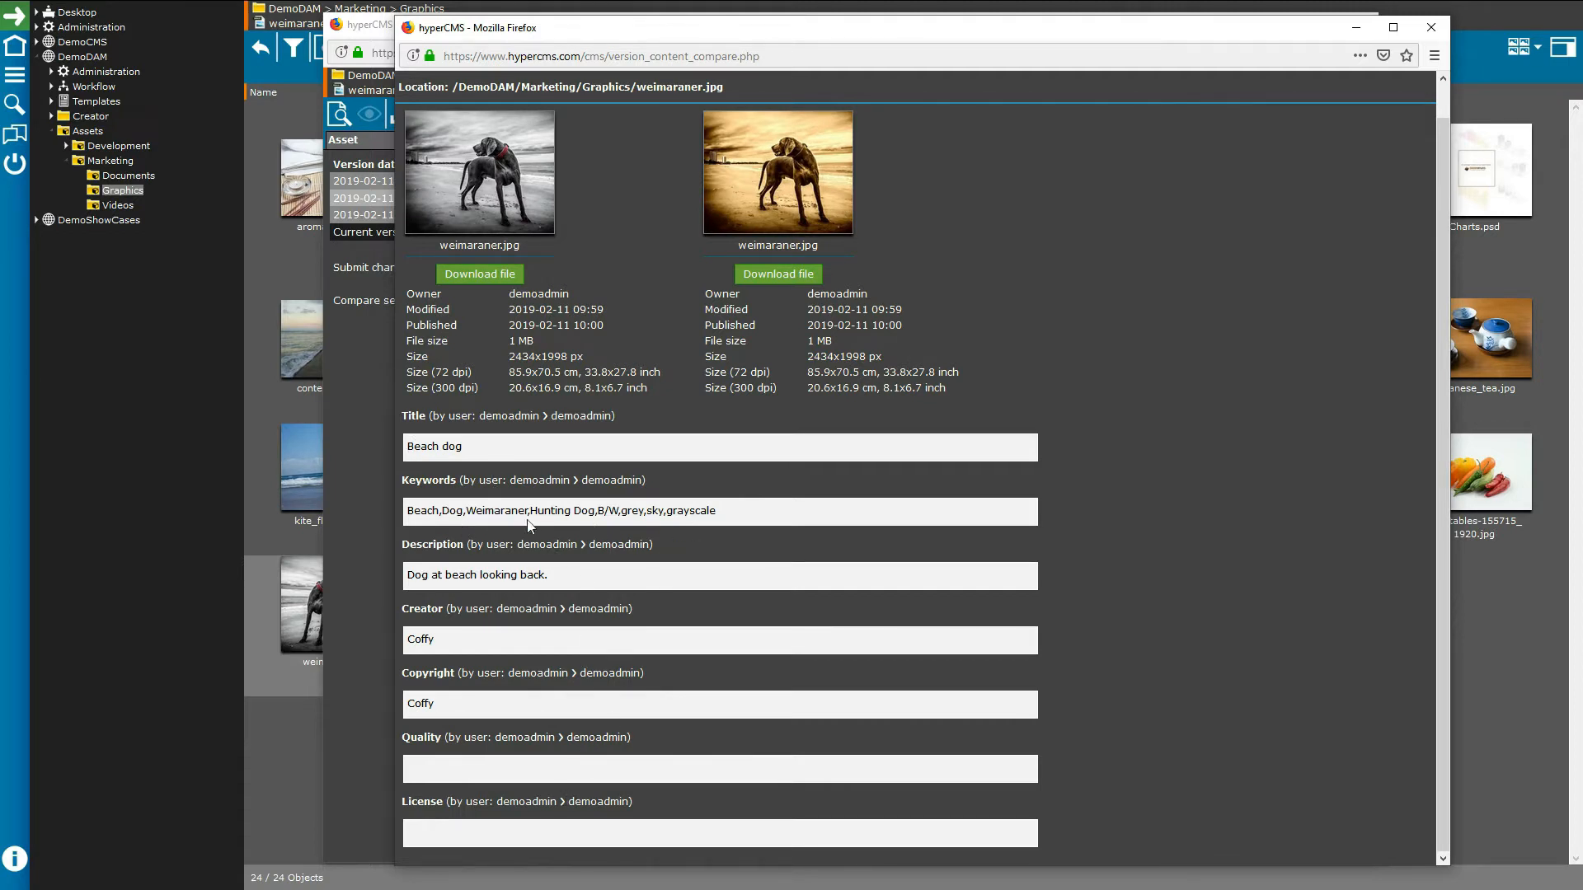
left_click(1429, 30)
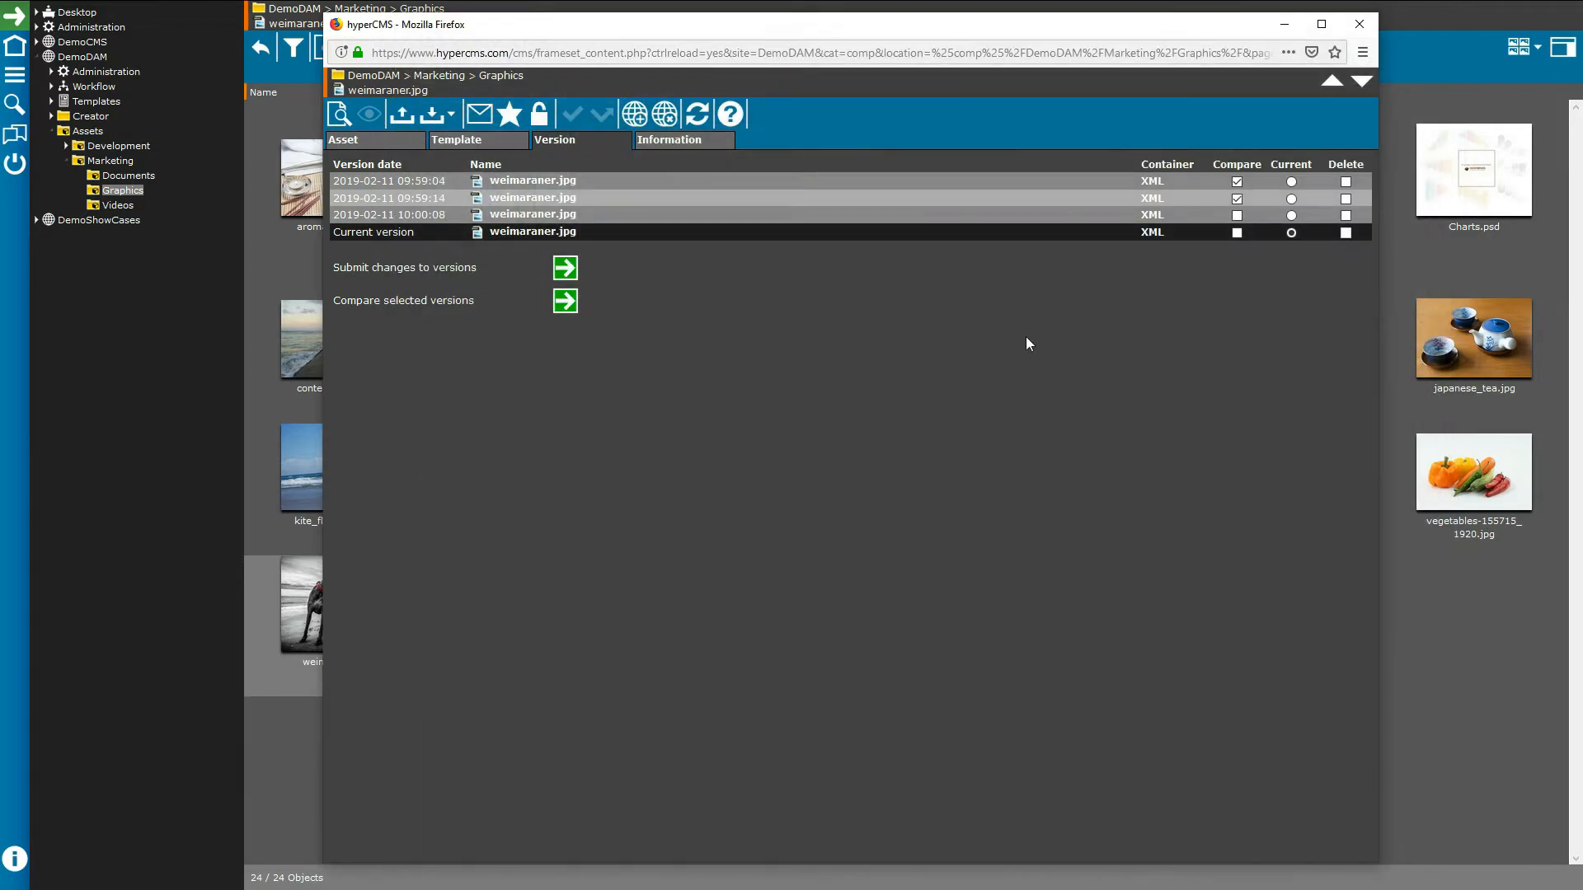
left_click(566, 303)
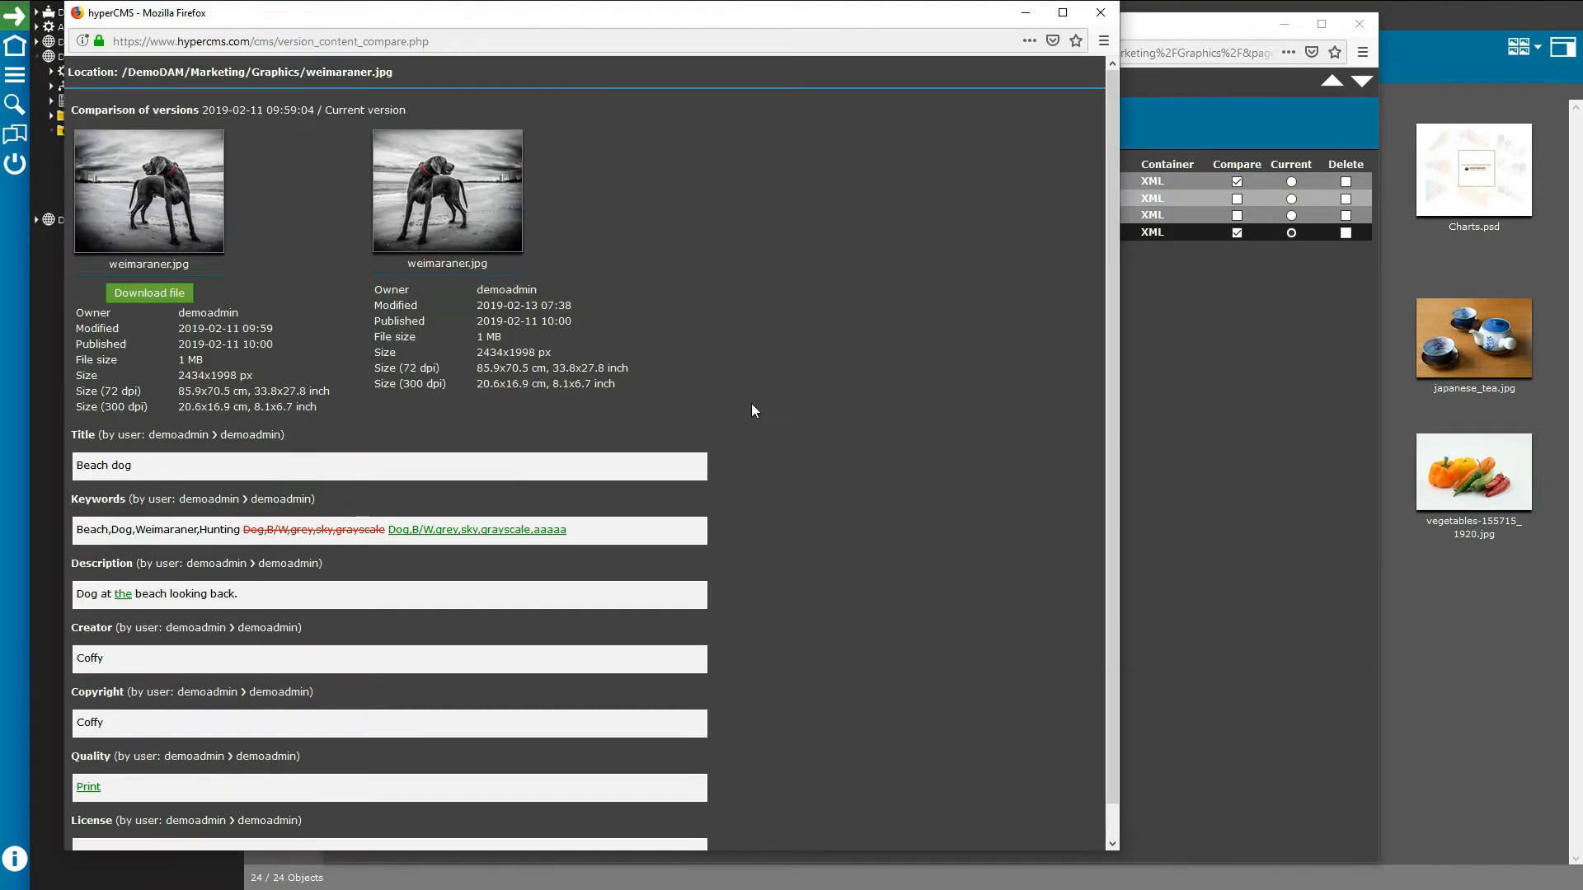
scroll(542, 525, "down", 1)
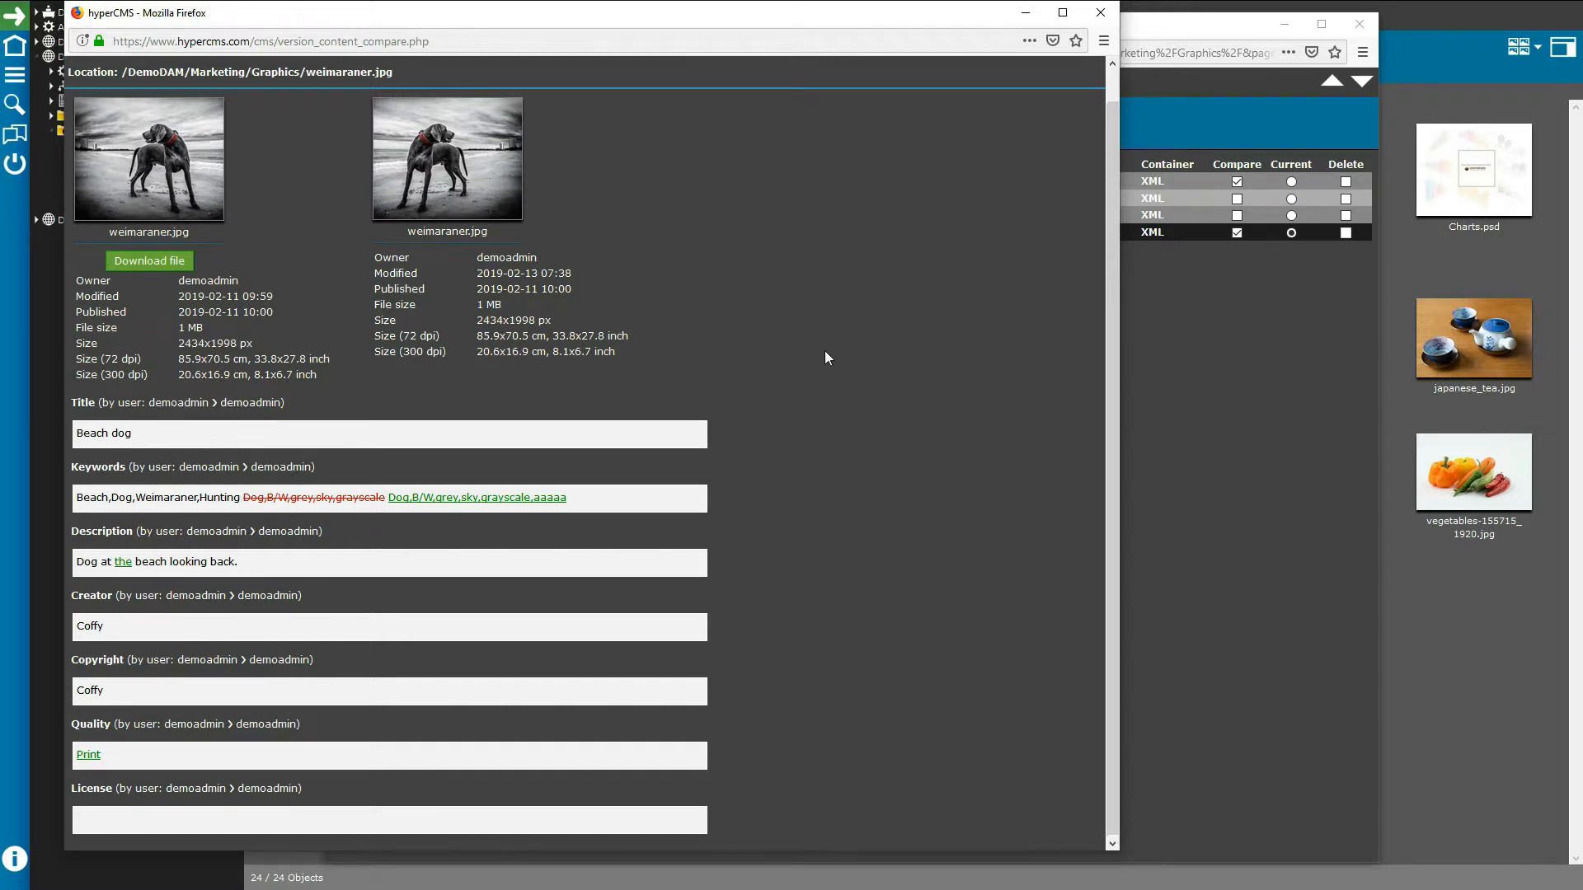
scroll(860, 345, "up", 1)
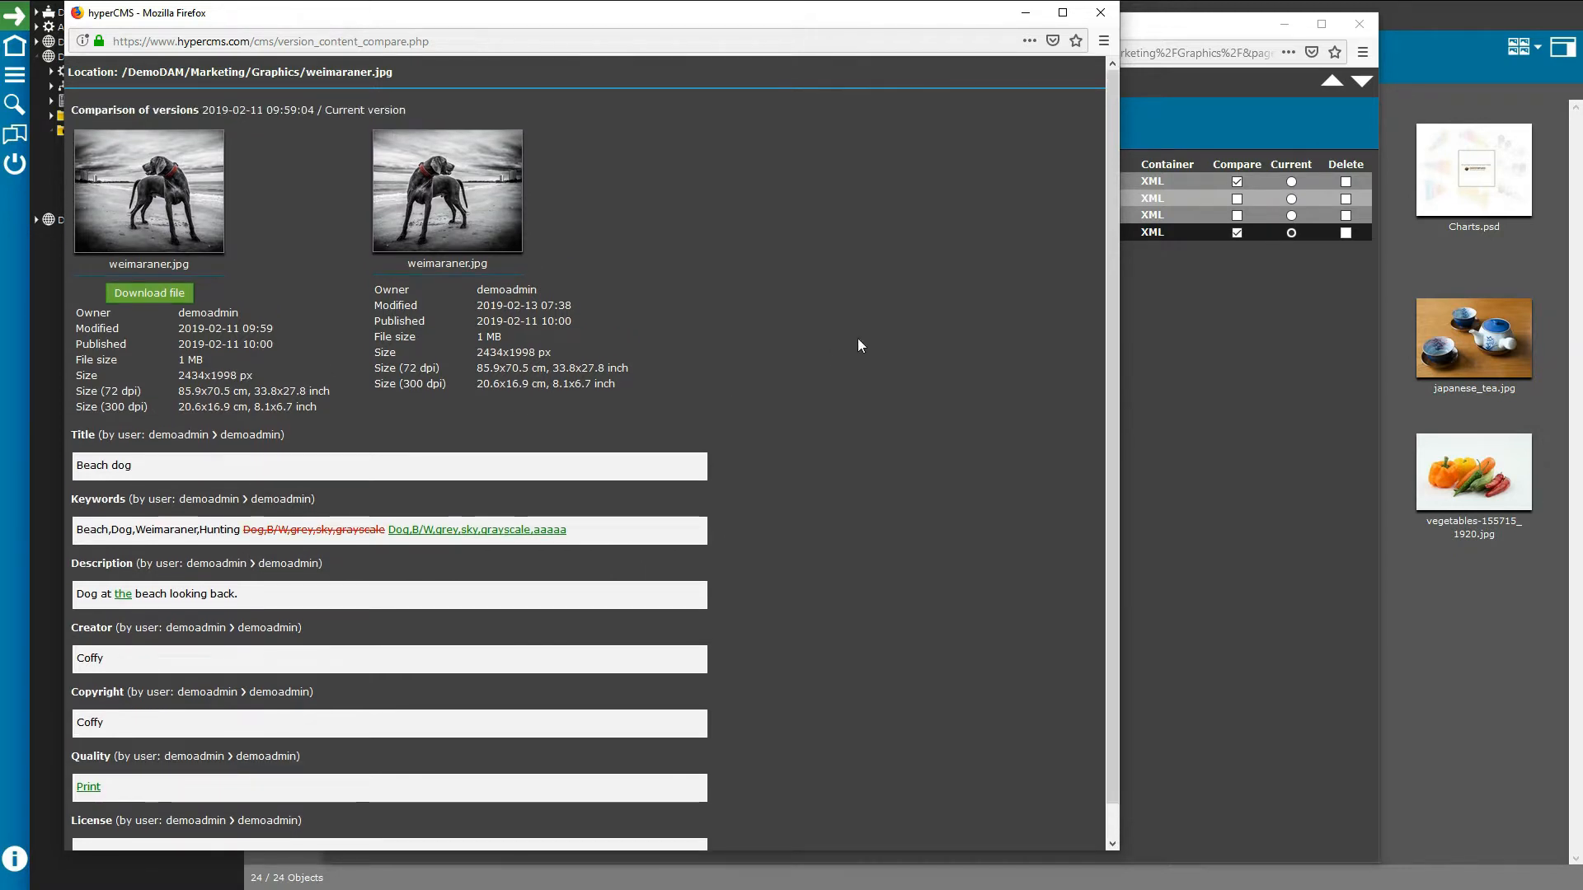
left_click(1100, 13)
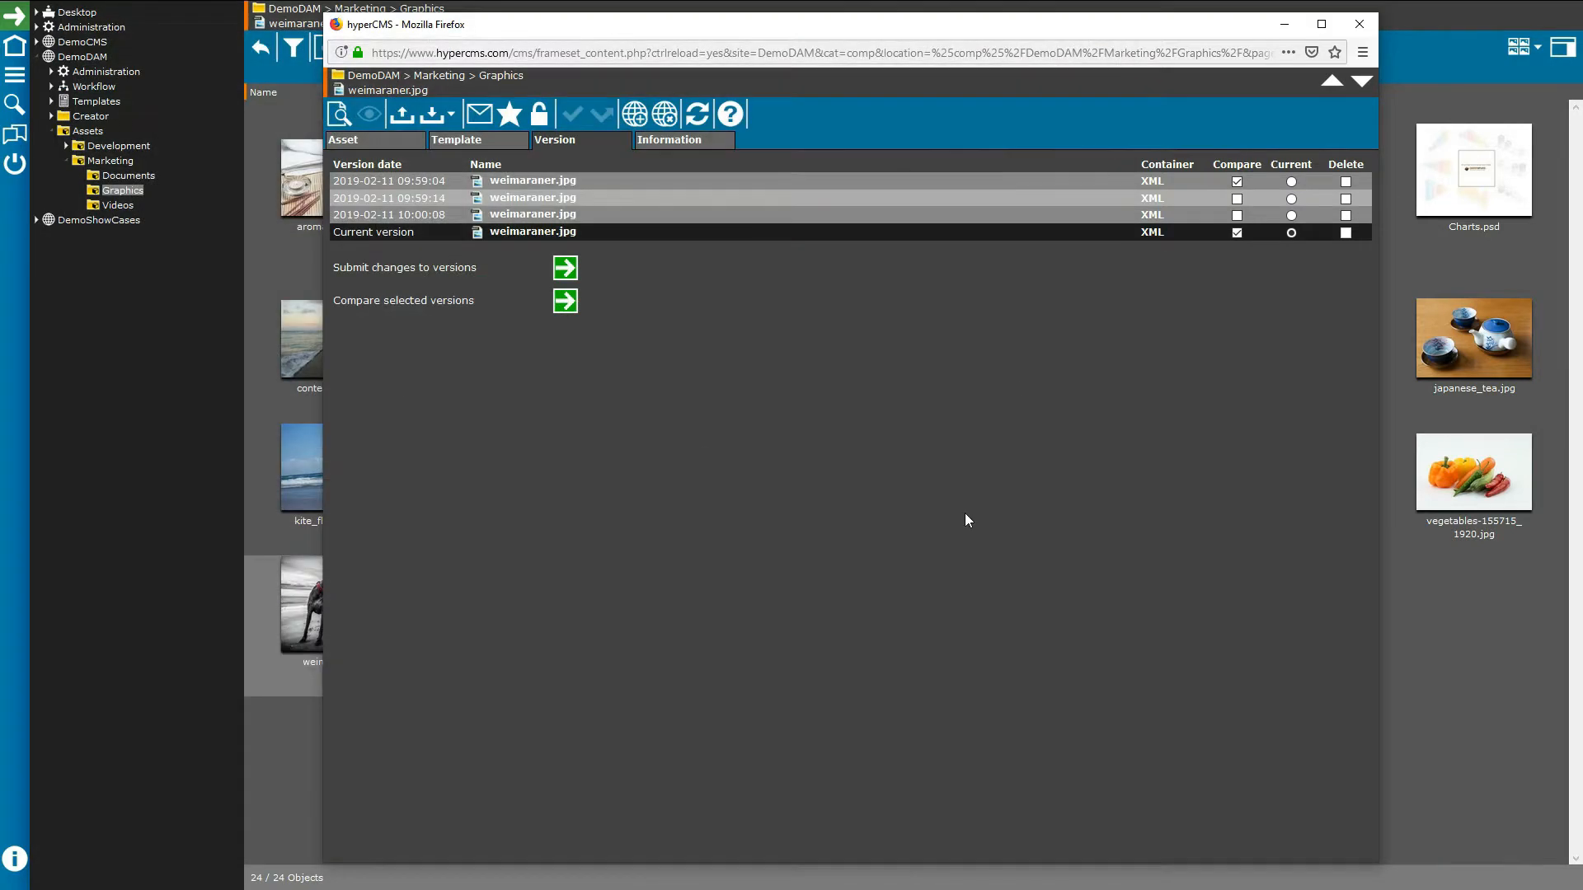
- View the container usage and access statistics in the information of weimaraner.jpg, closing each view
left_click(663, 147)
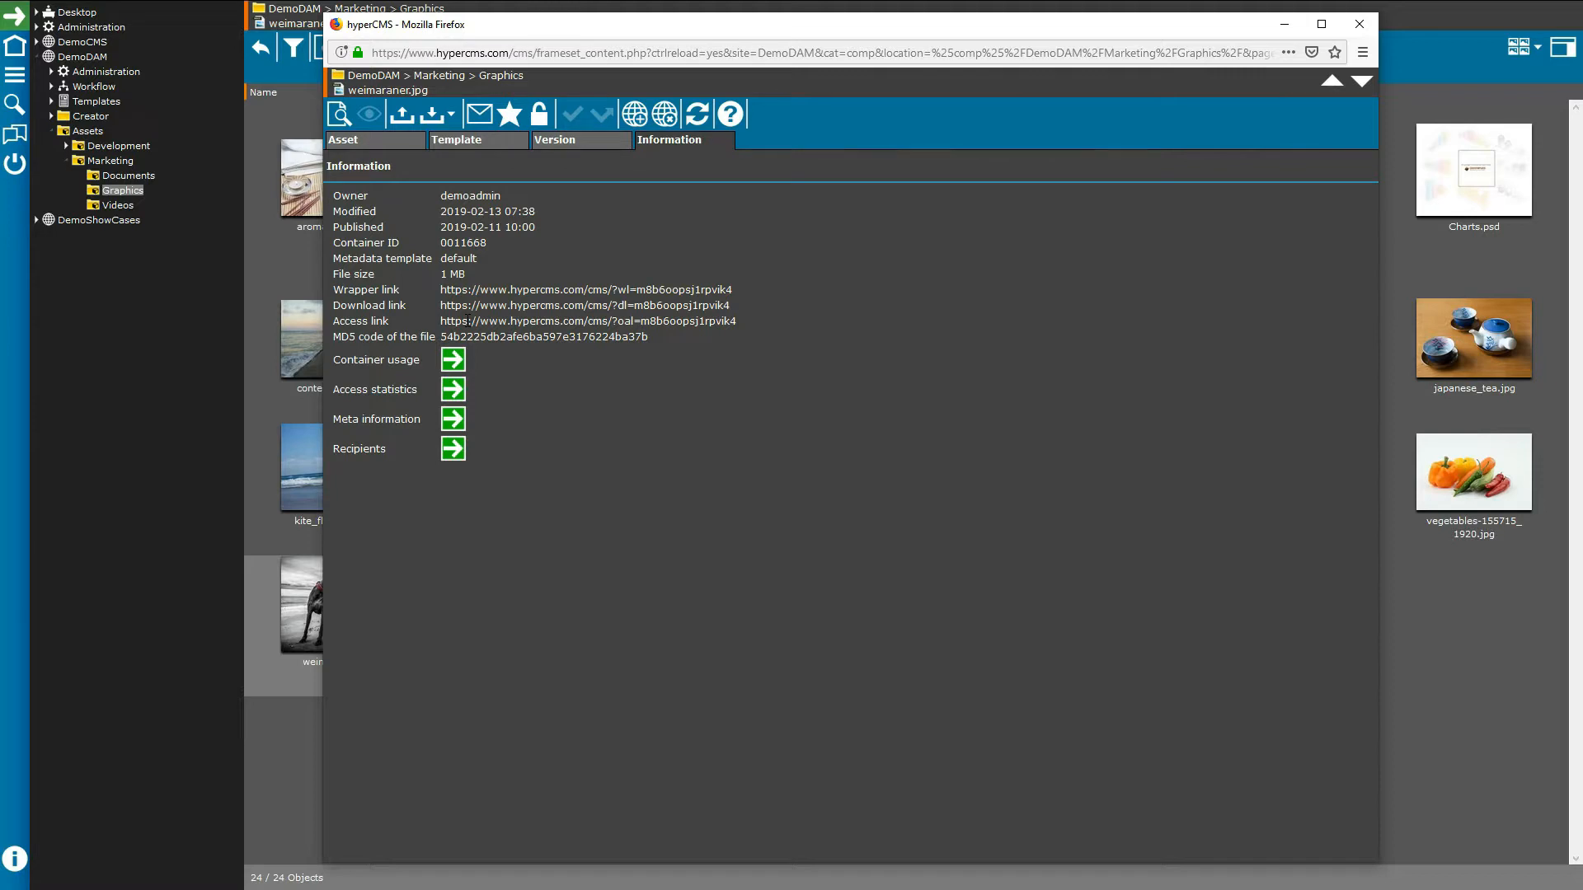
left_click(453, 361)
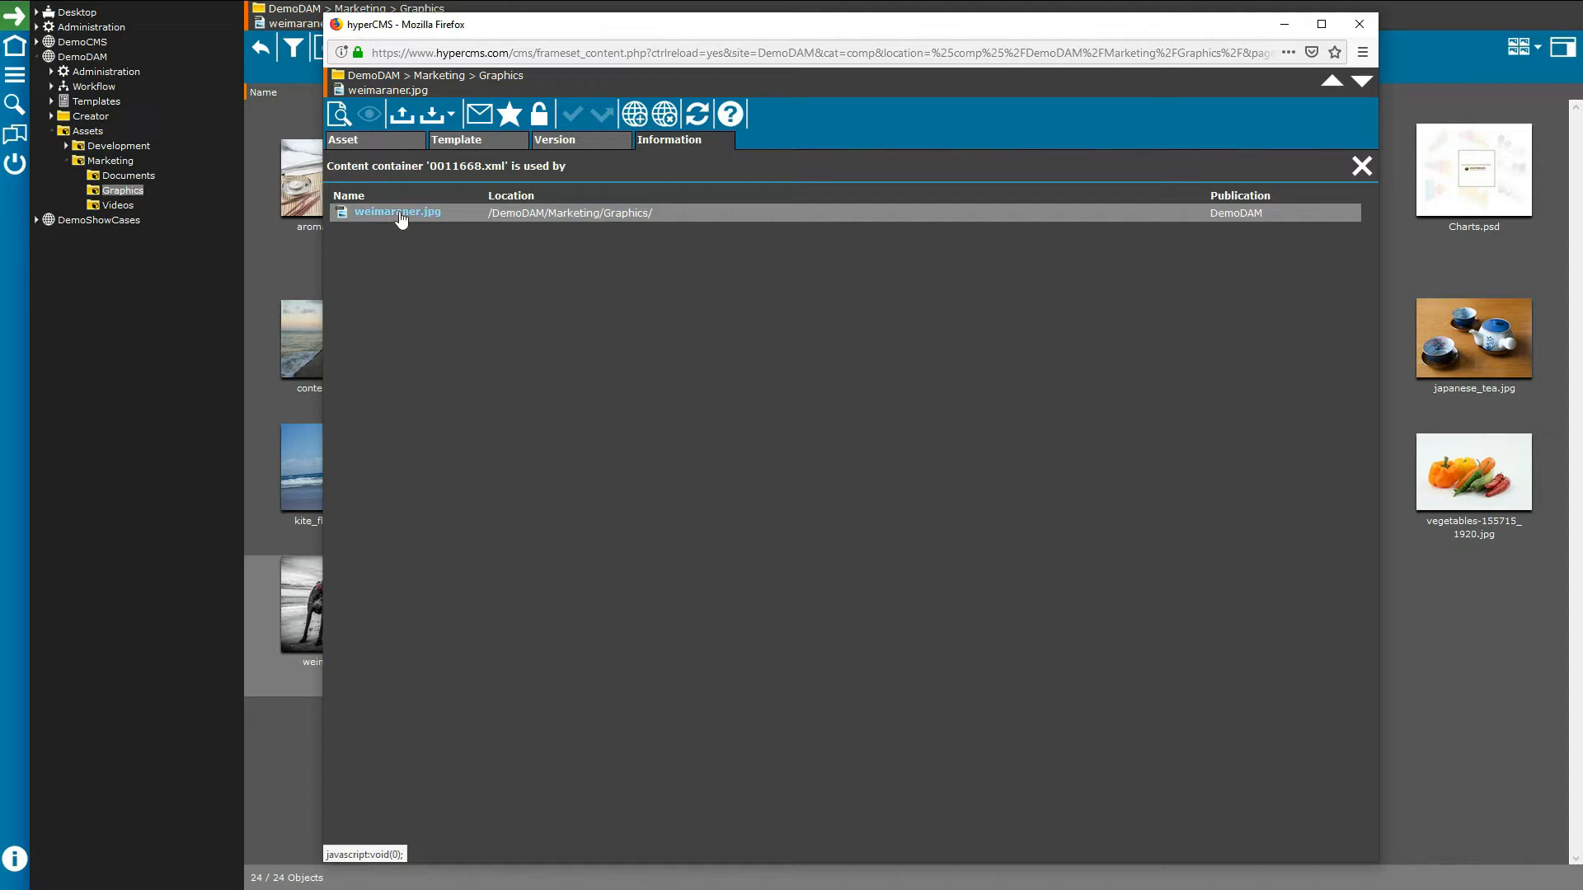
left_click(1360, 166)
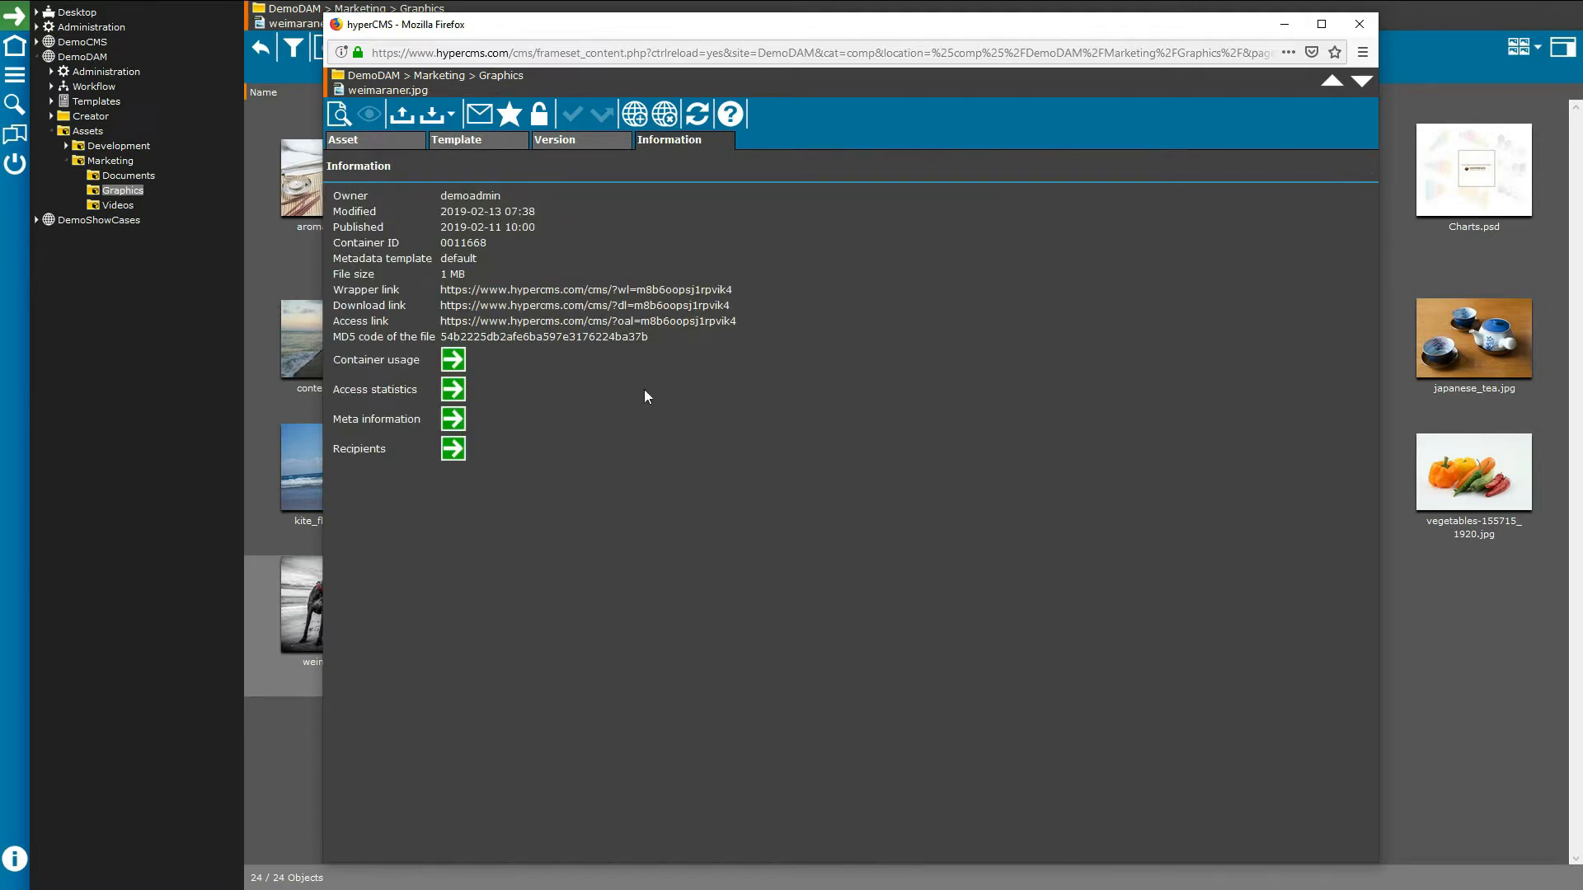
left_click(452, 389)
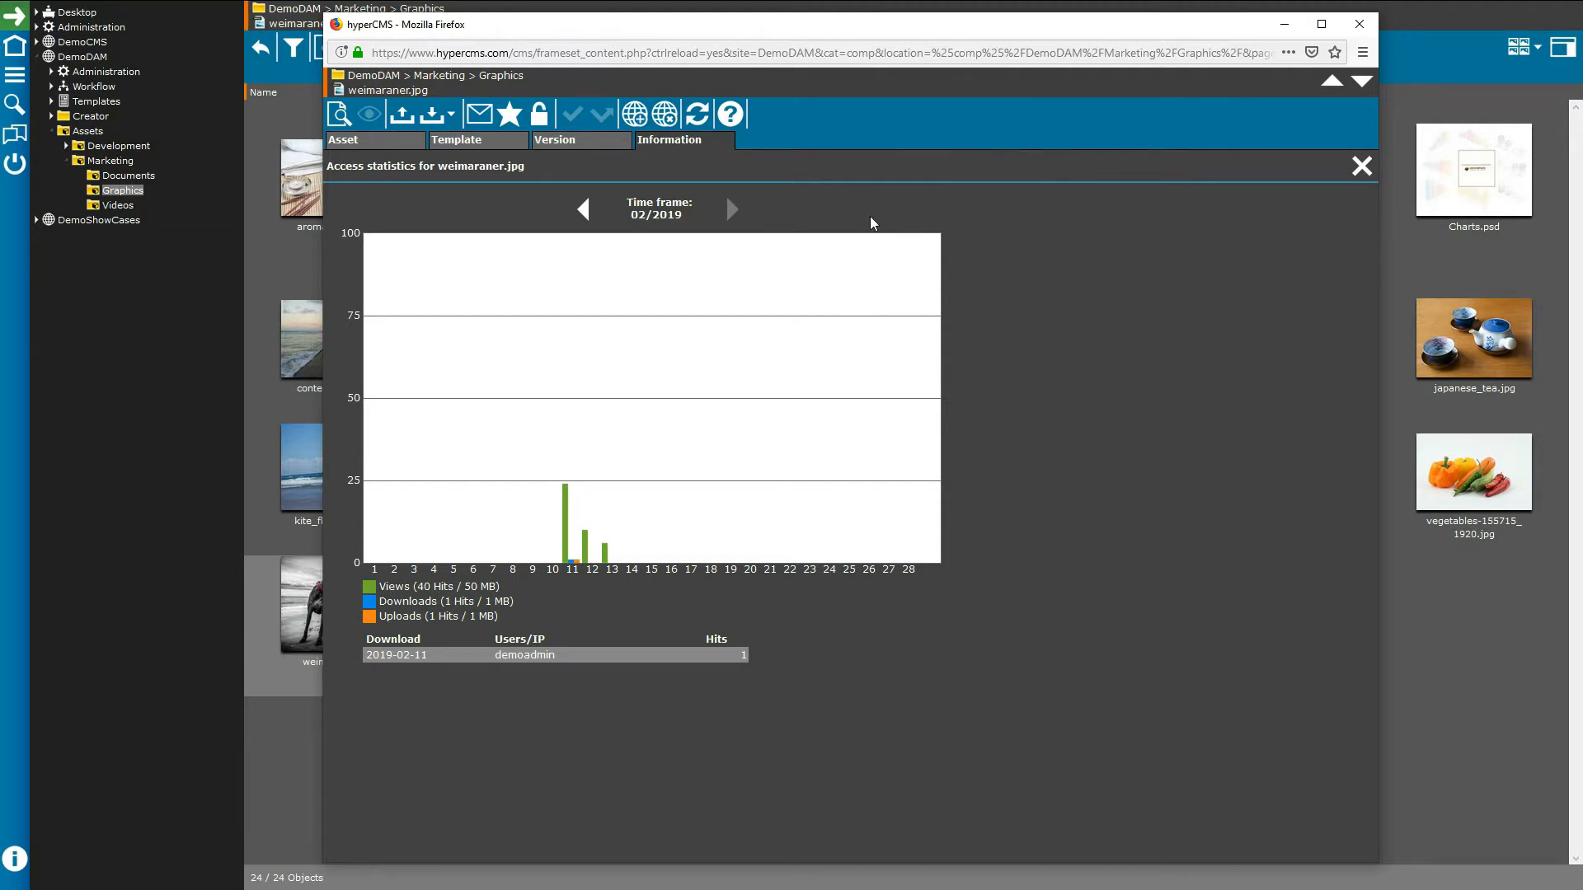
left_click(1362, 165)
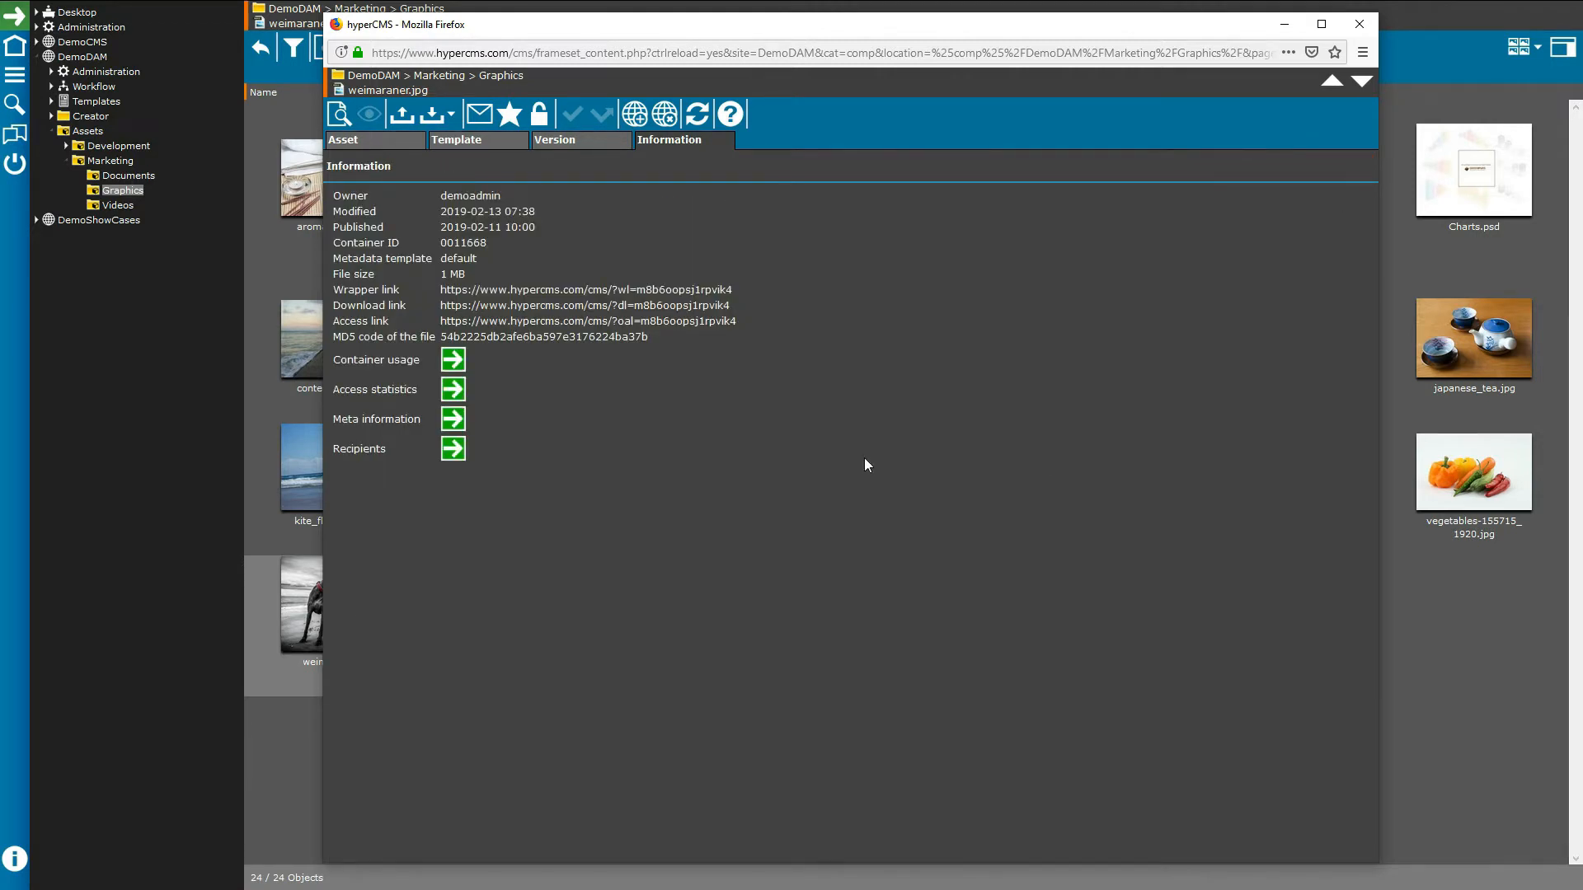
- View the meta information and recipients of weimaraner.jpg, and close the asset's window
left_click(456, 419)
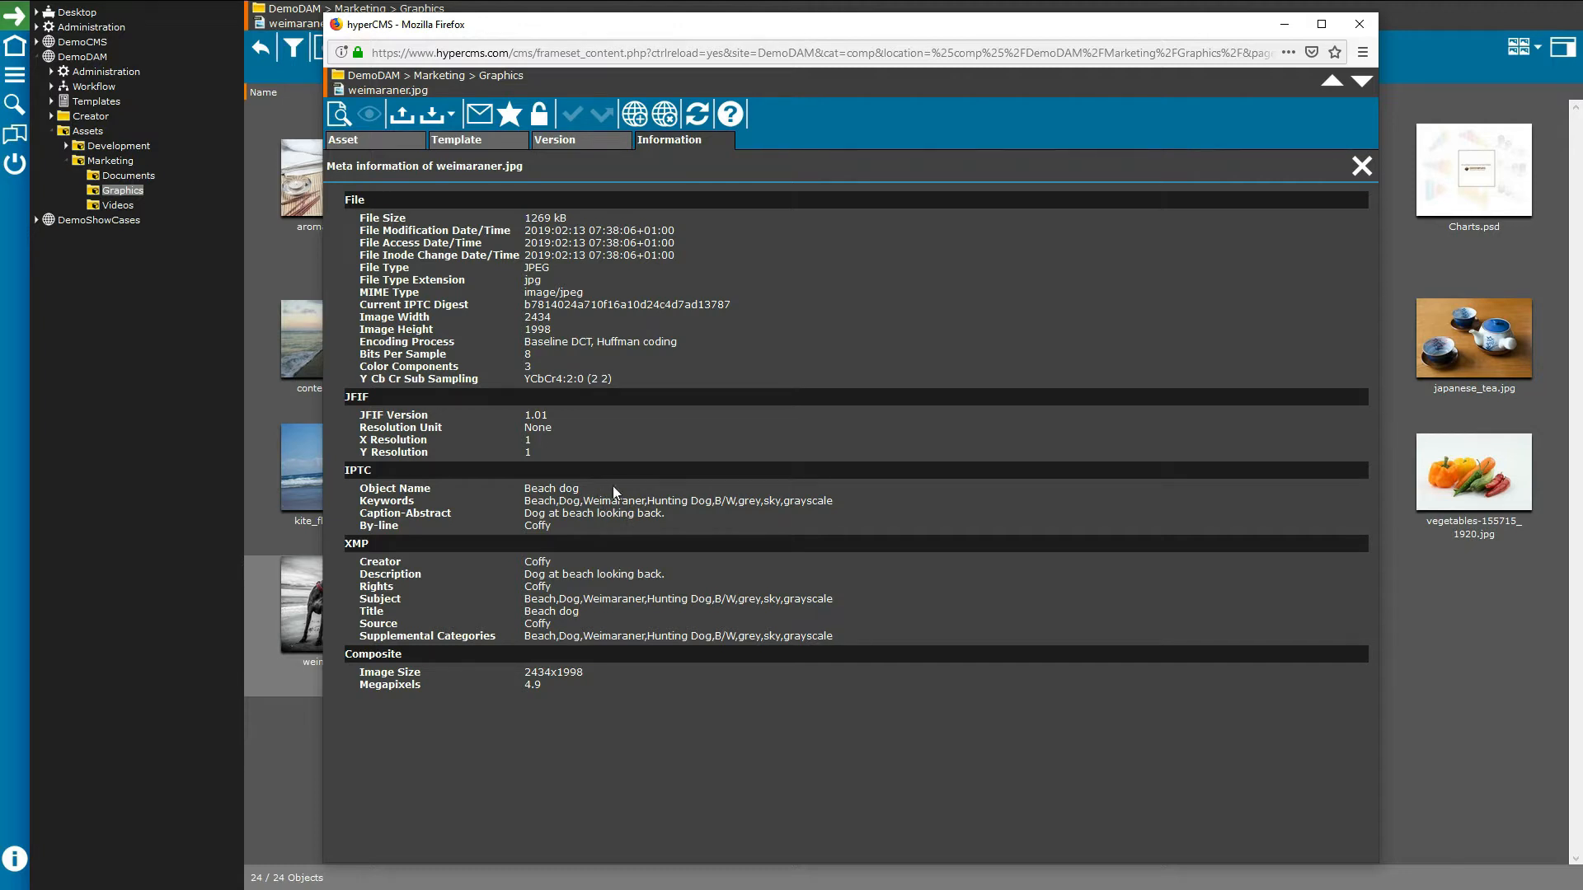
left_click(1361, 165)
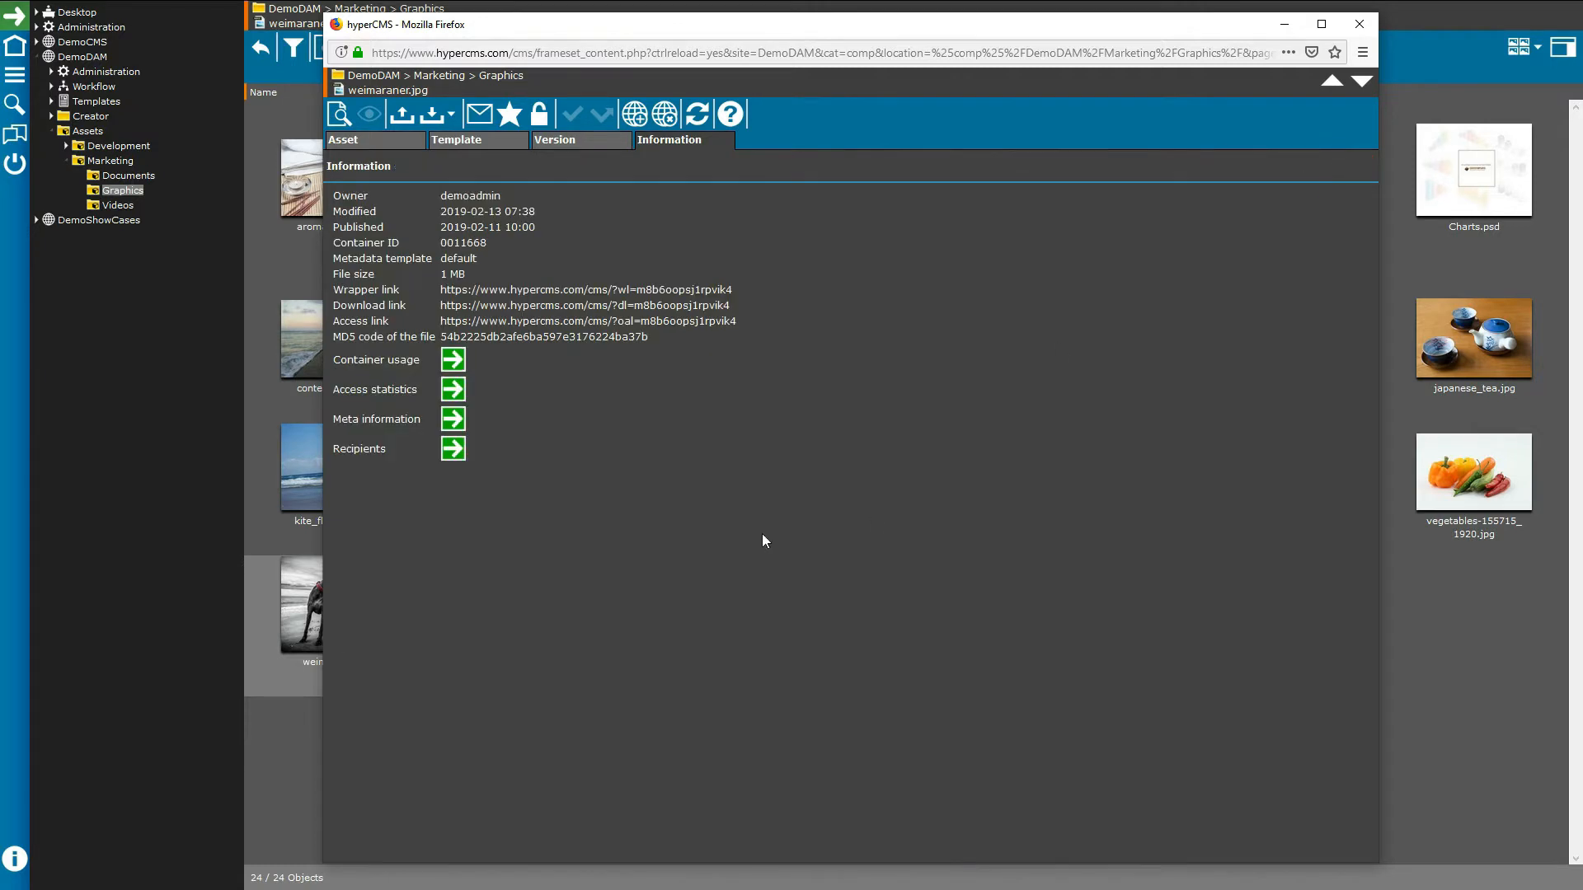
left_click(458, 452)
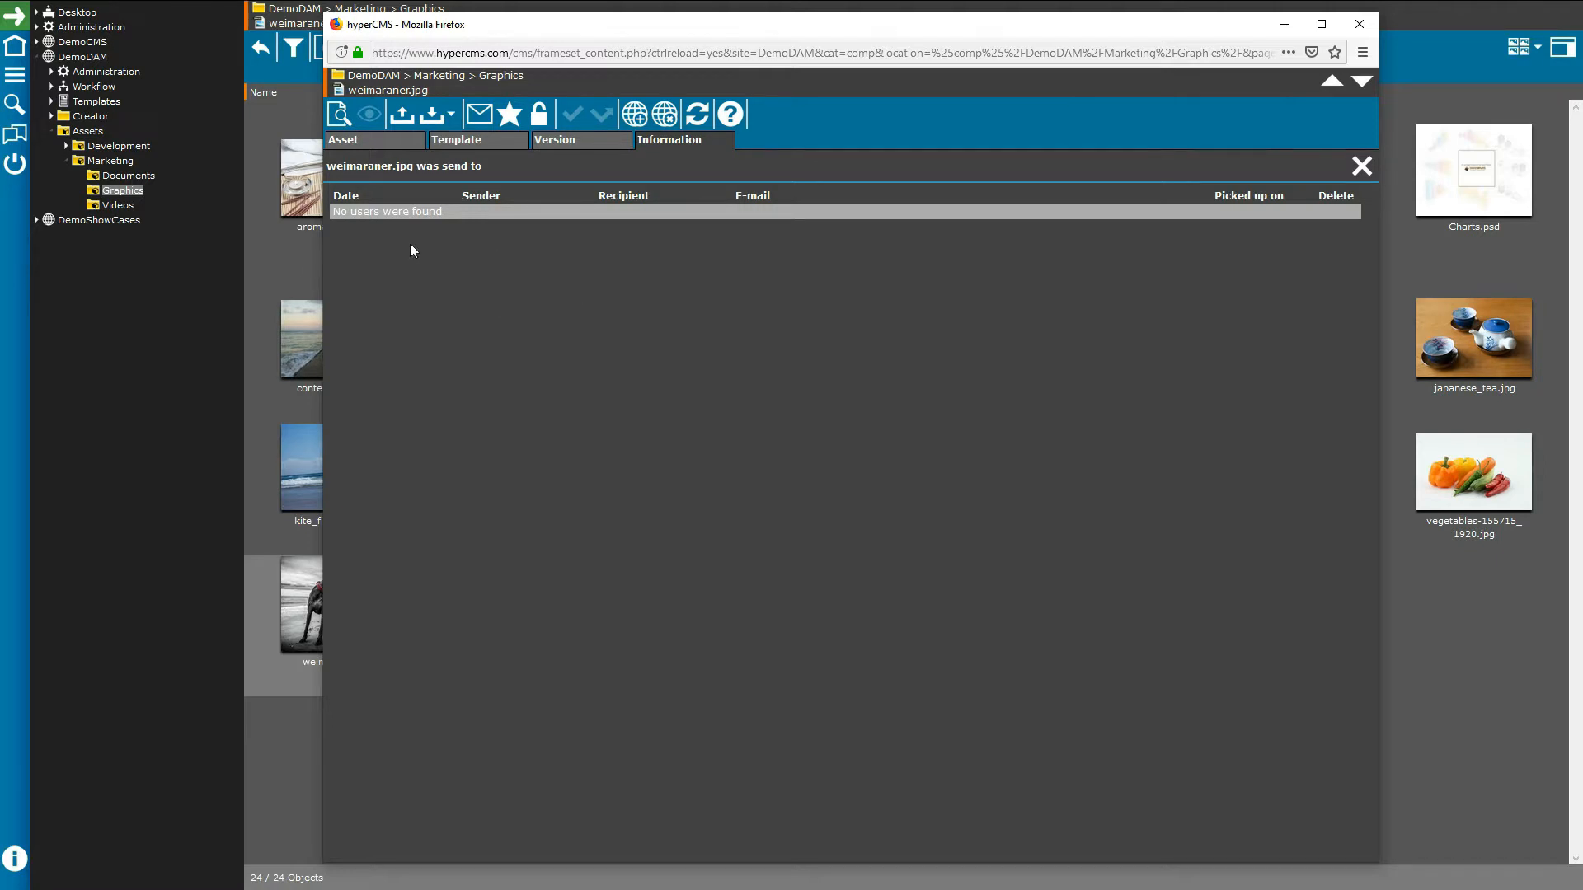
left_click(1361, 165)
left_click(1359, 23)
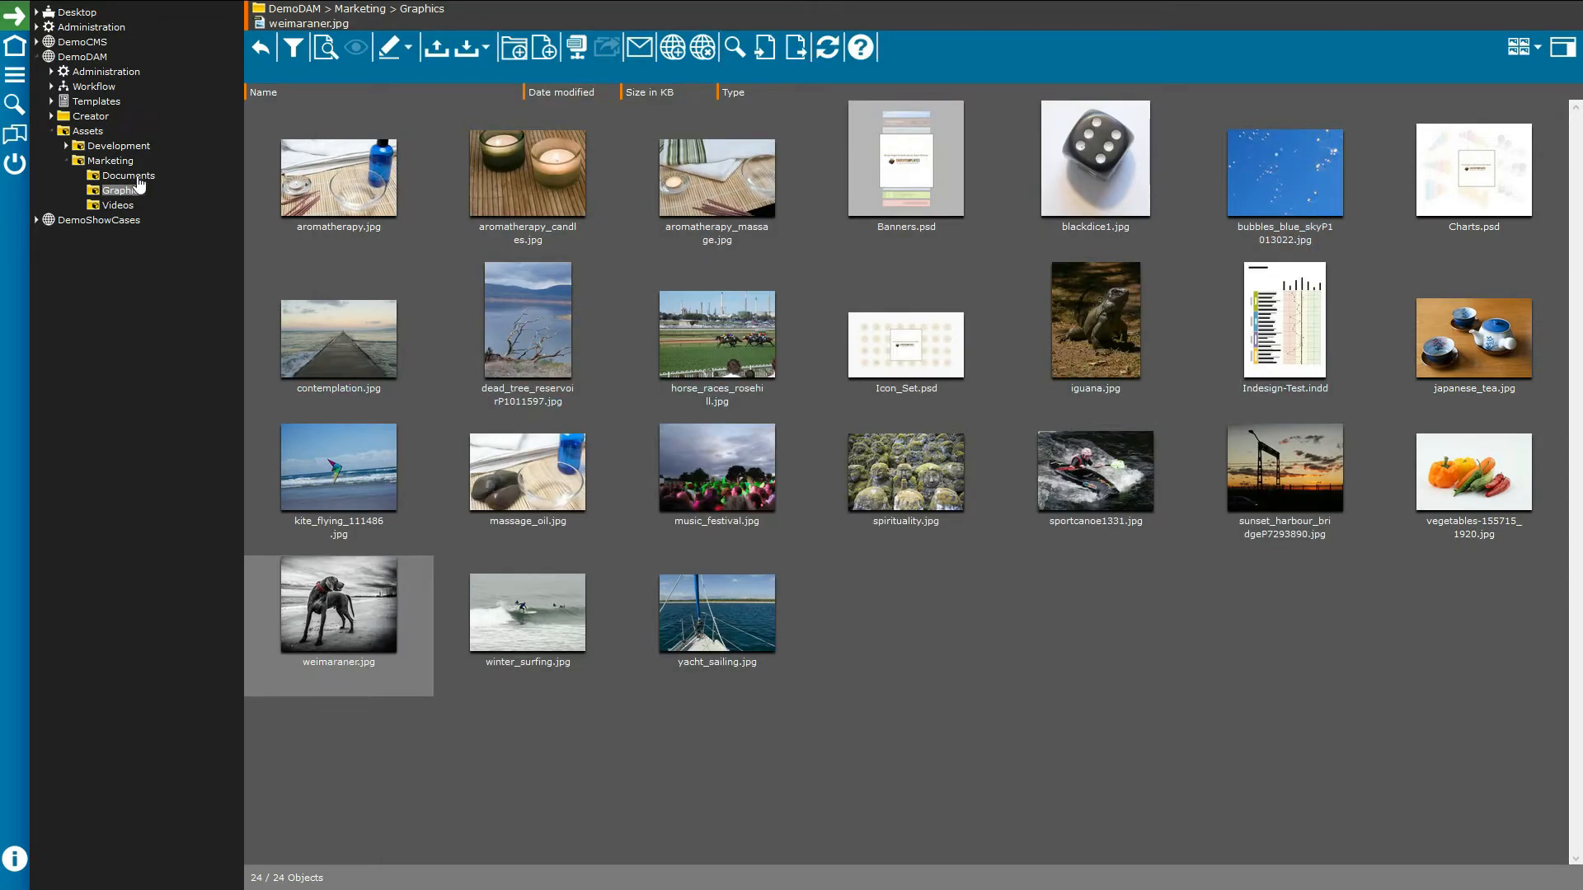
- Open hypercms-explainer.mp4 from the Marketing Videos folder and move its window clear of the folder tree
left_click(124, 206)
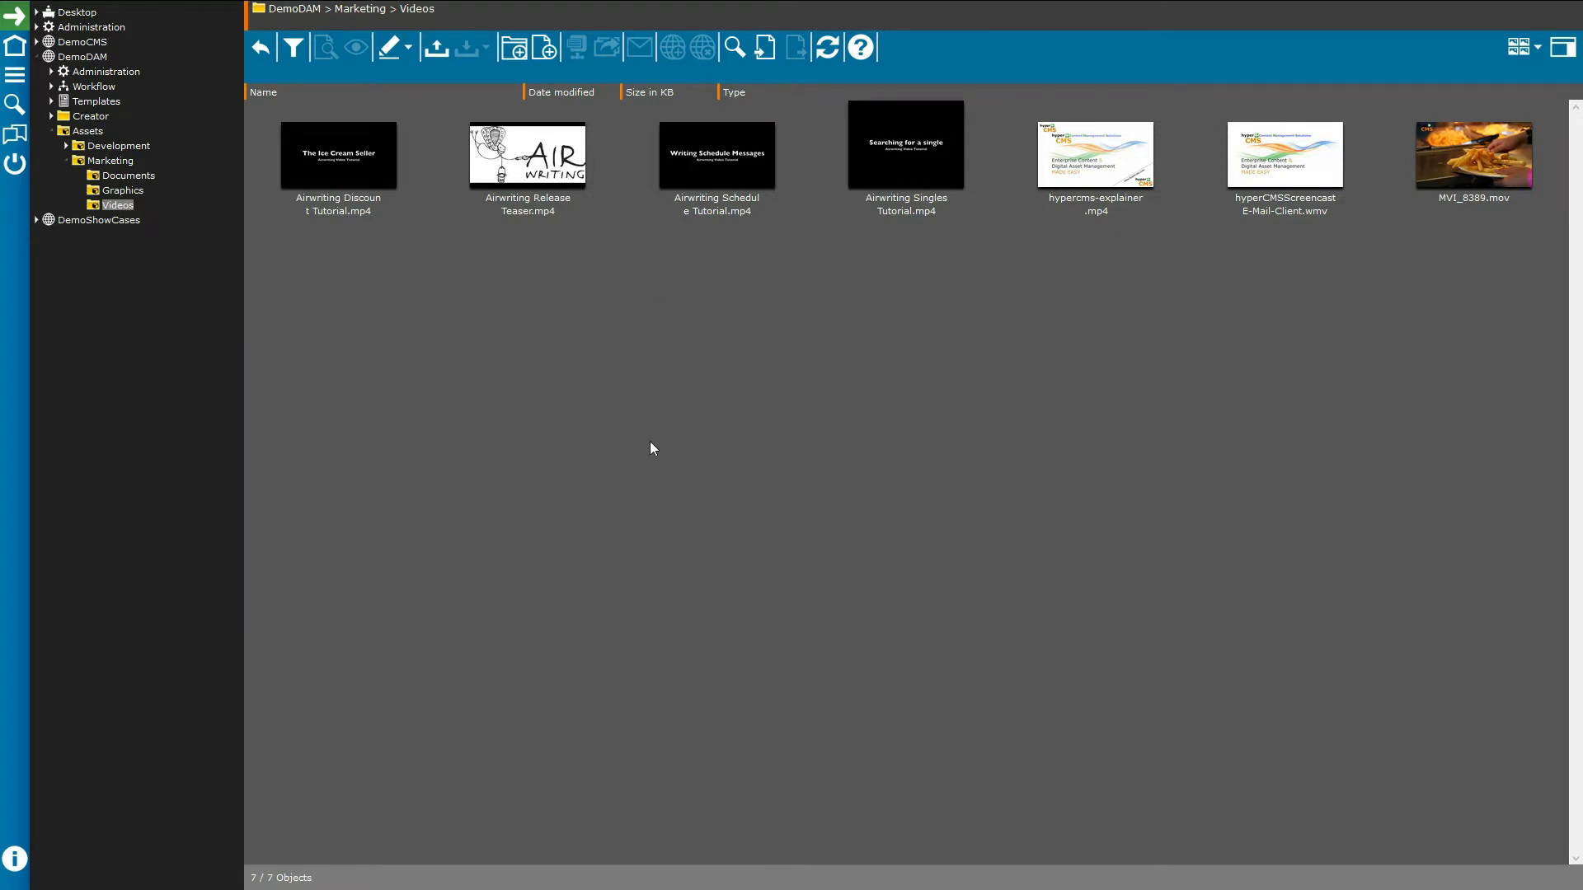
double_click(1096, 165)
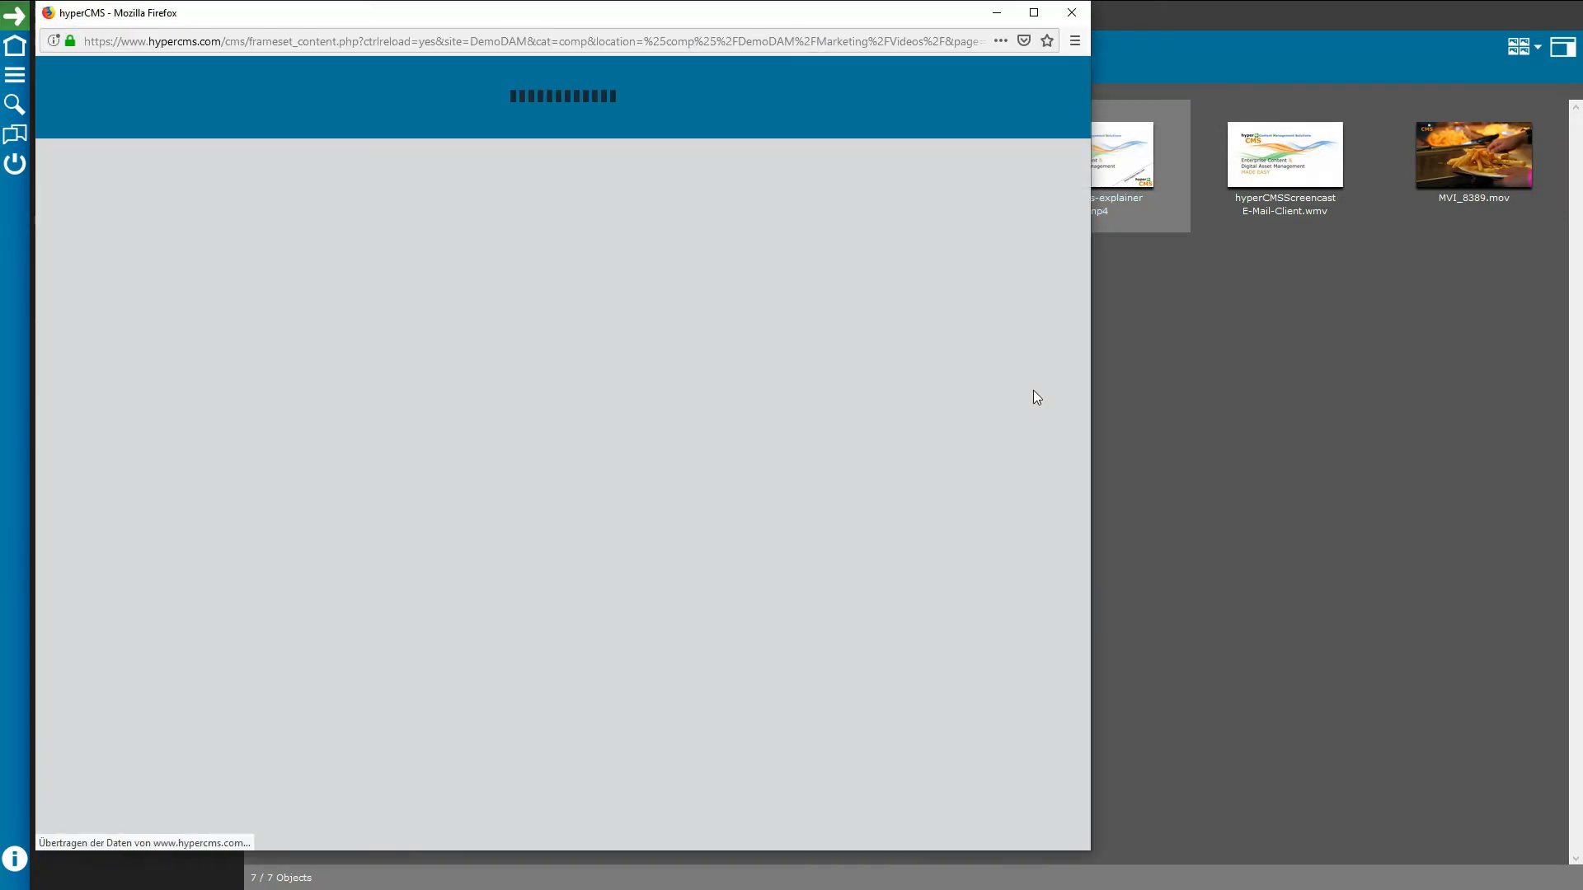
left_click_drag(759, 16, 1028, 24)
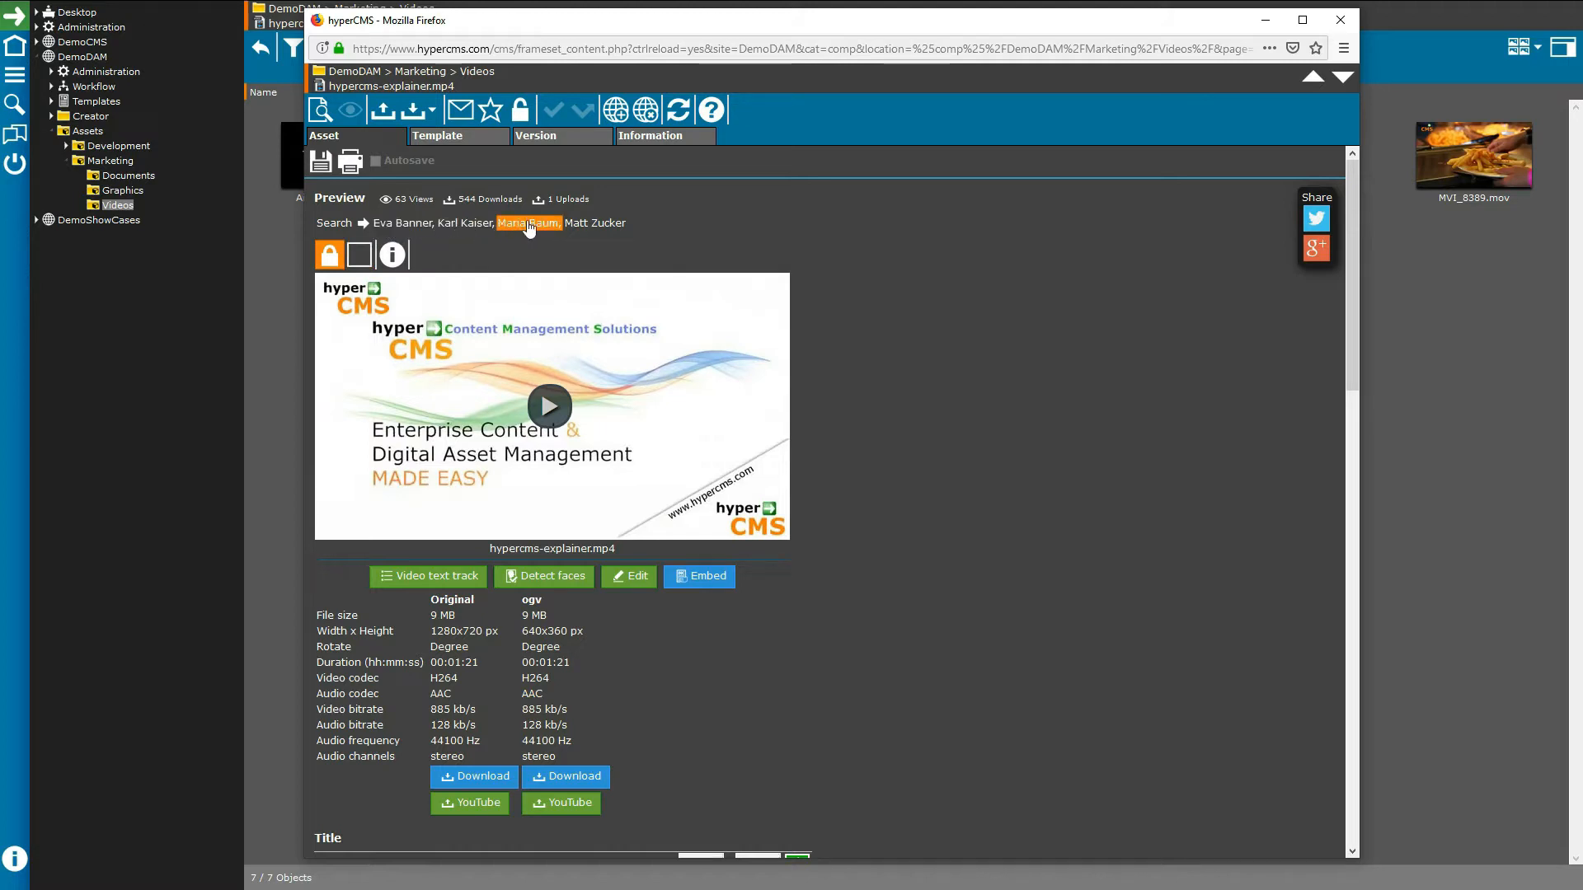
- Jump hypercms-explainer.mp4 to the third tagged person and show the name label of the marked face
left_click(528, 224)
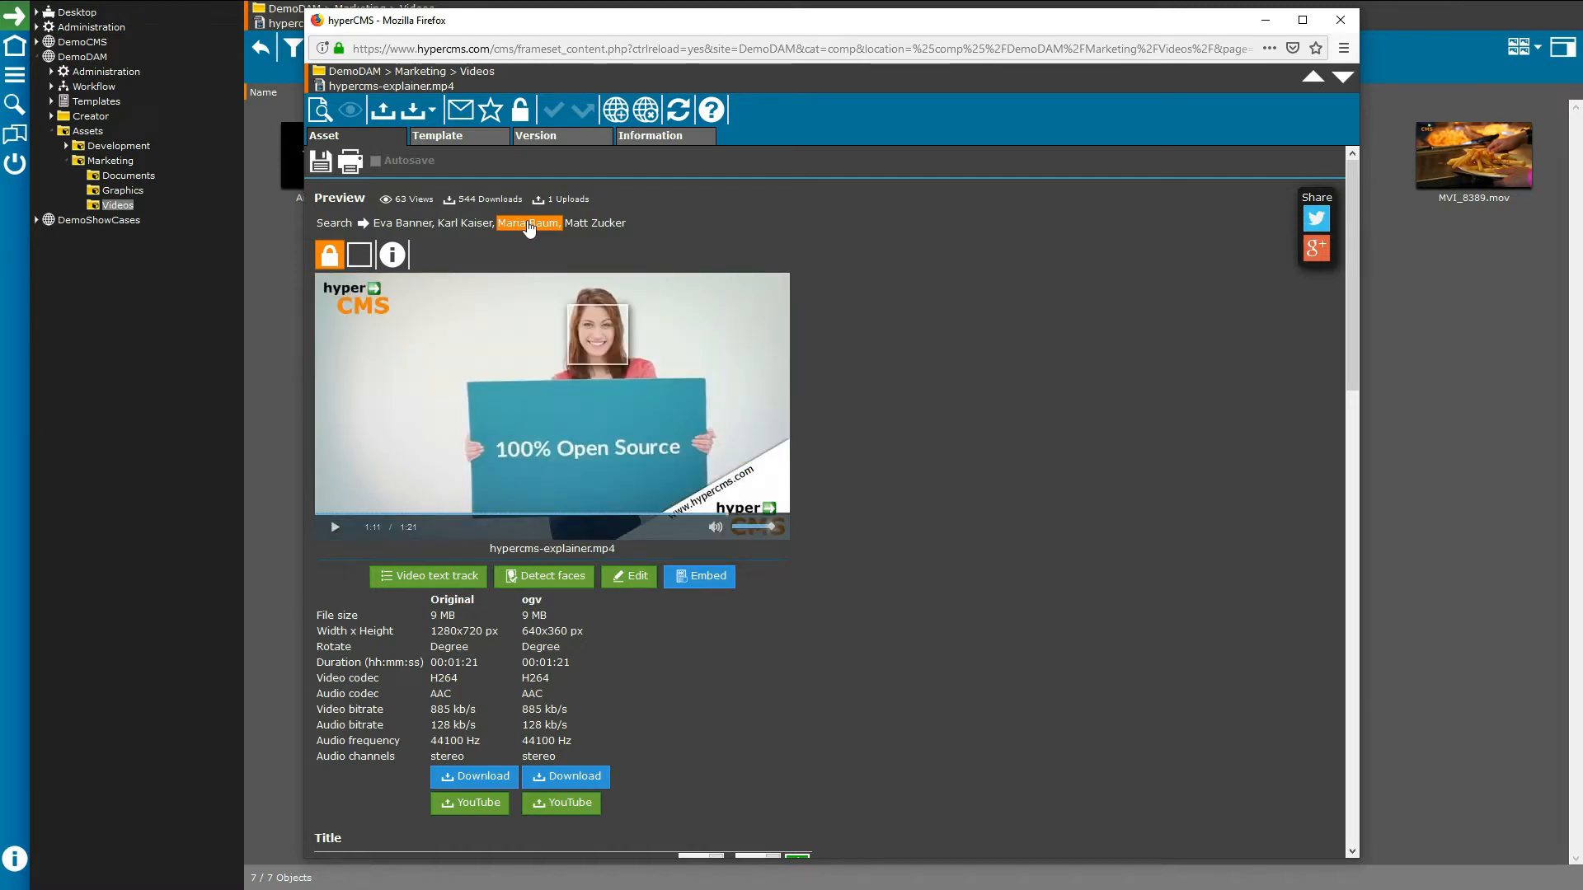
left_click(596, 321)
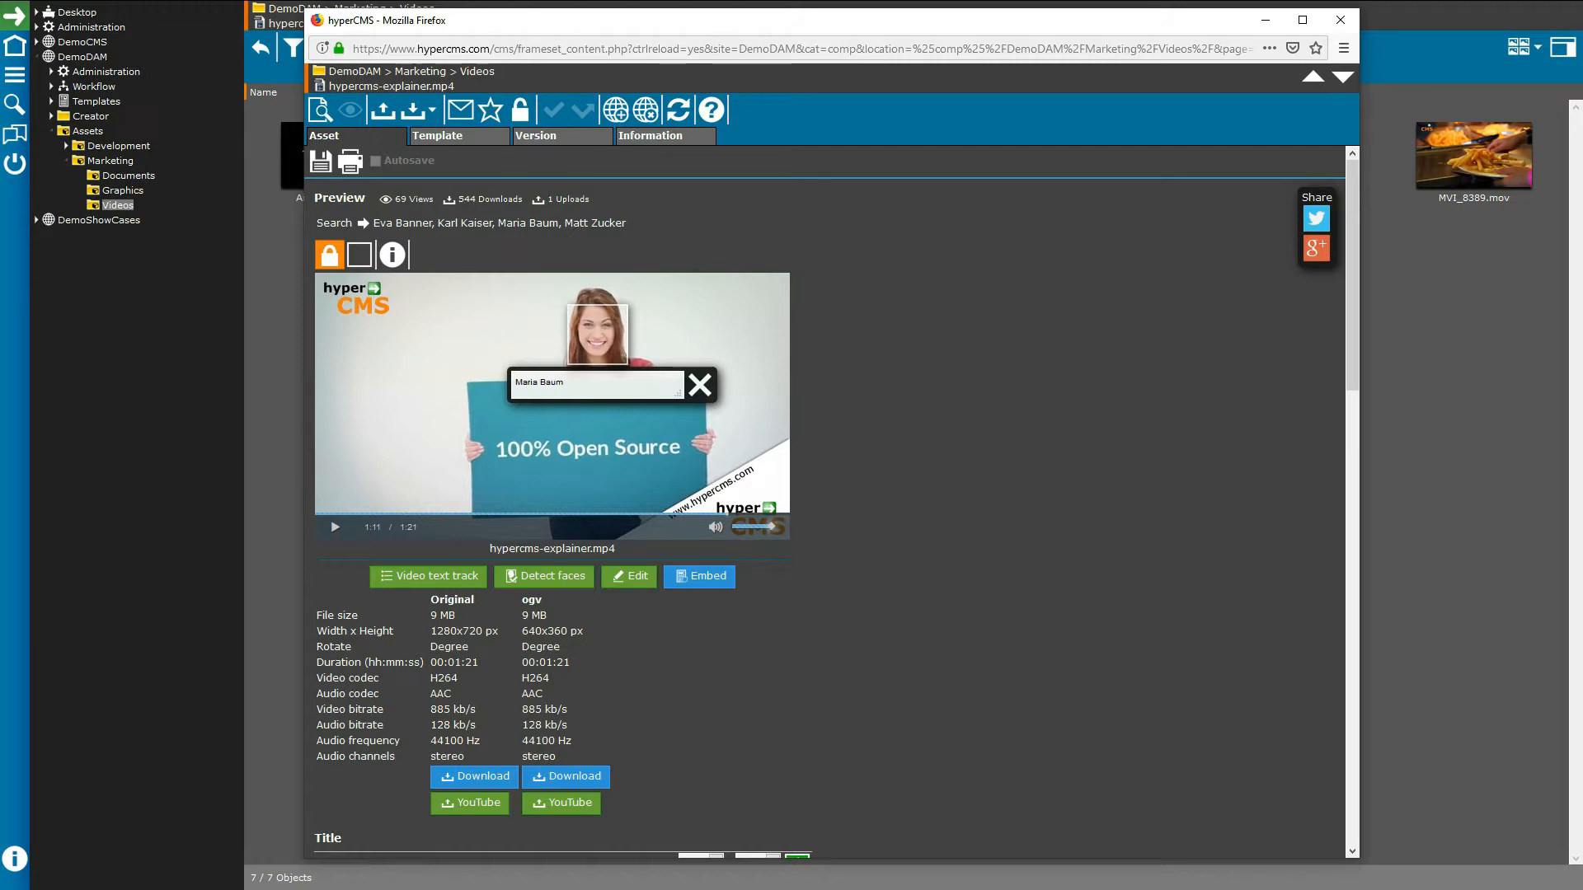
left_click(367, 256)
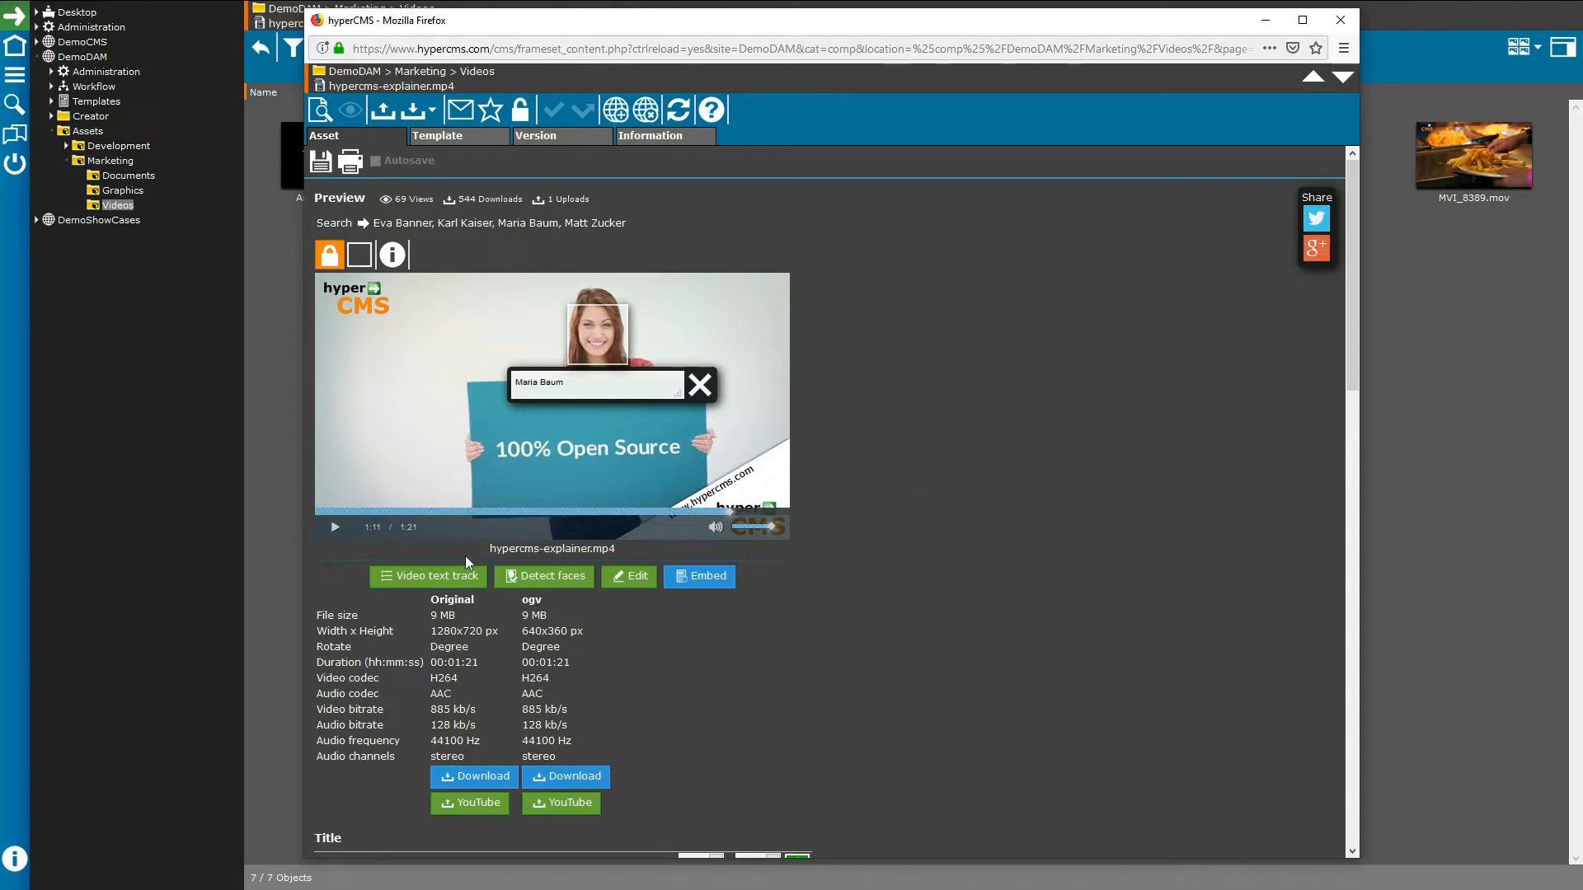
- Try a video text track entry with start about 00:01:11 and end about 00:01:12 taken from playback, and close the text track editor
left_click(424, 577)
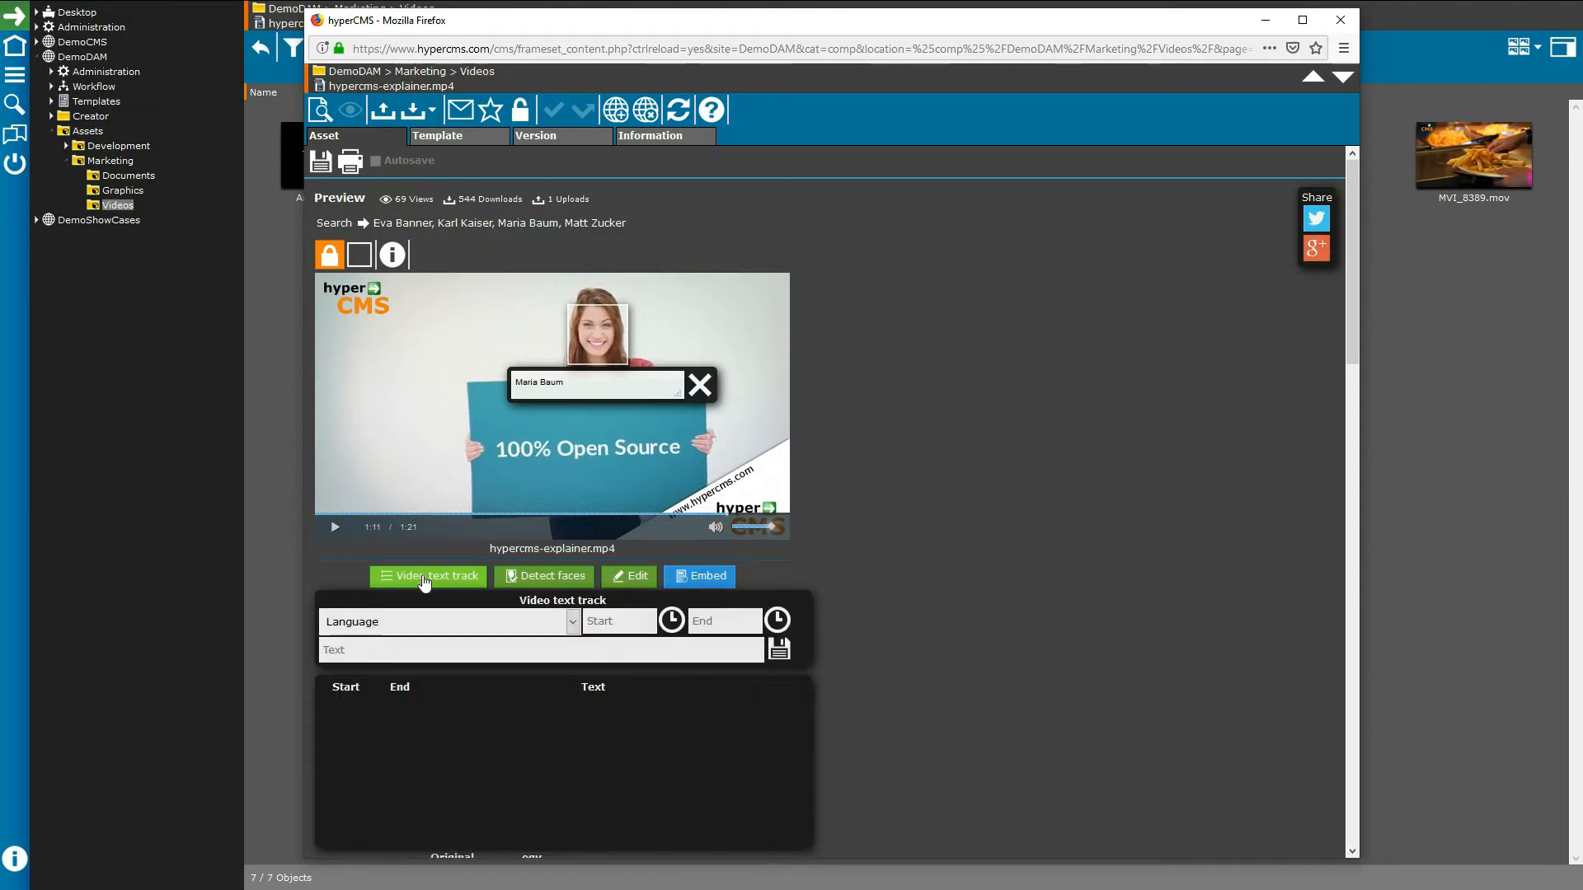
left_click(574, 628)
left_click(576, 628)
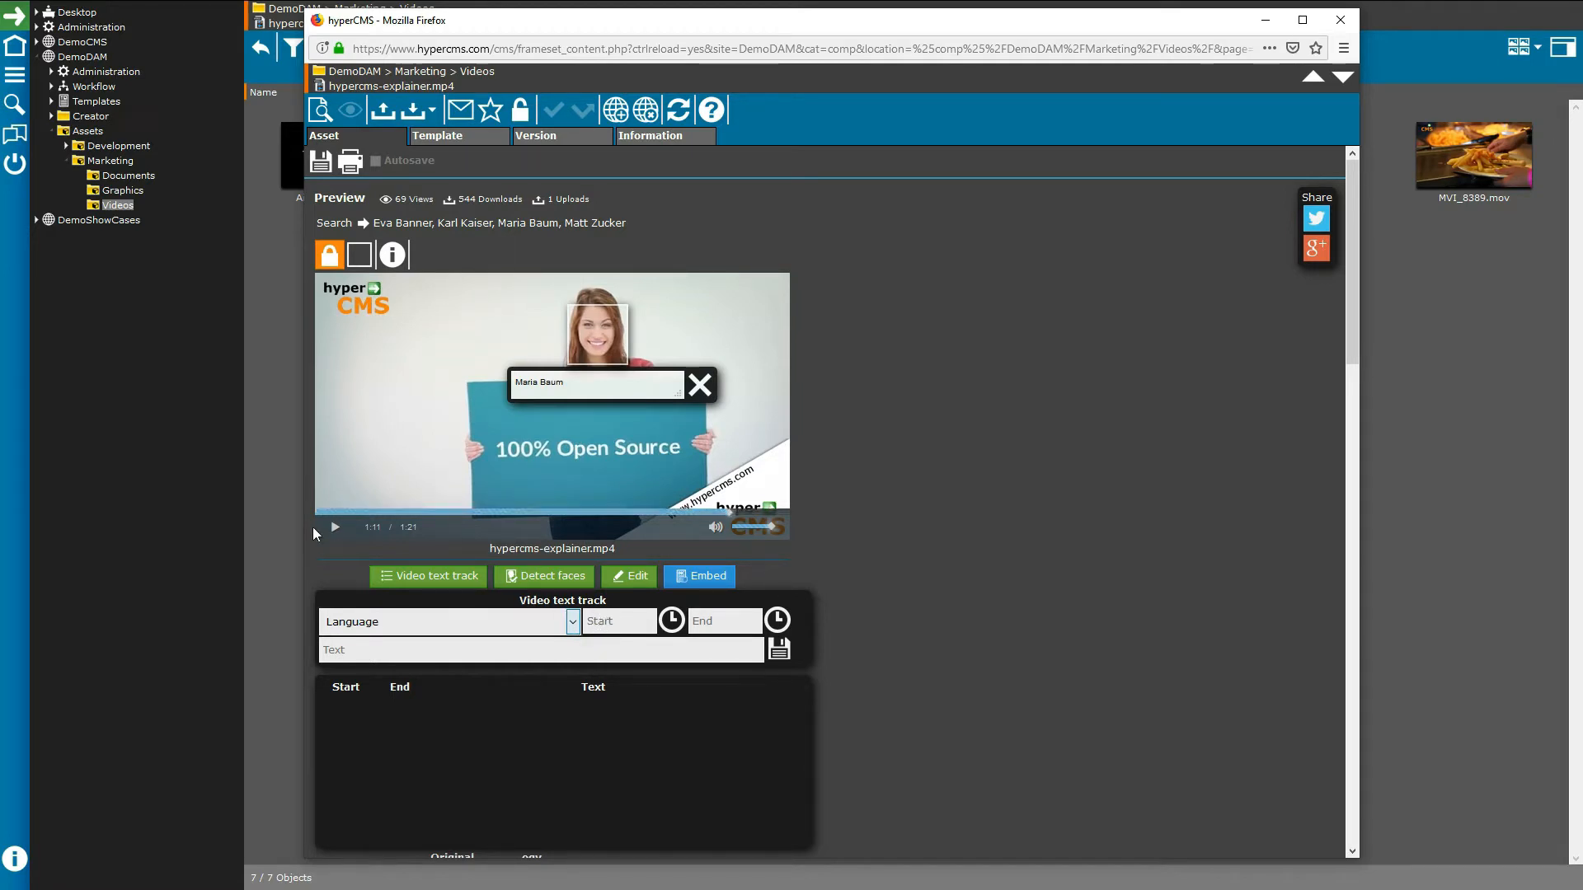
left_click(671, 628)
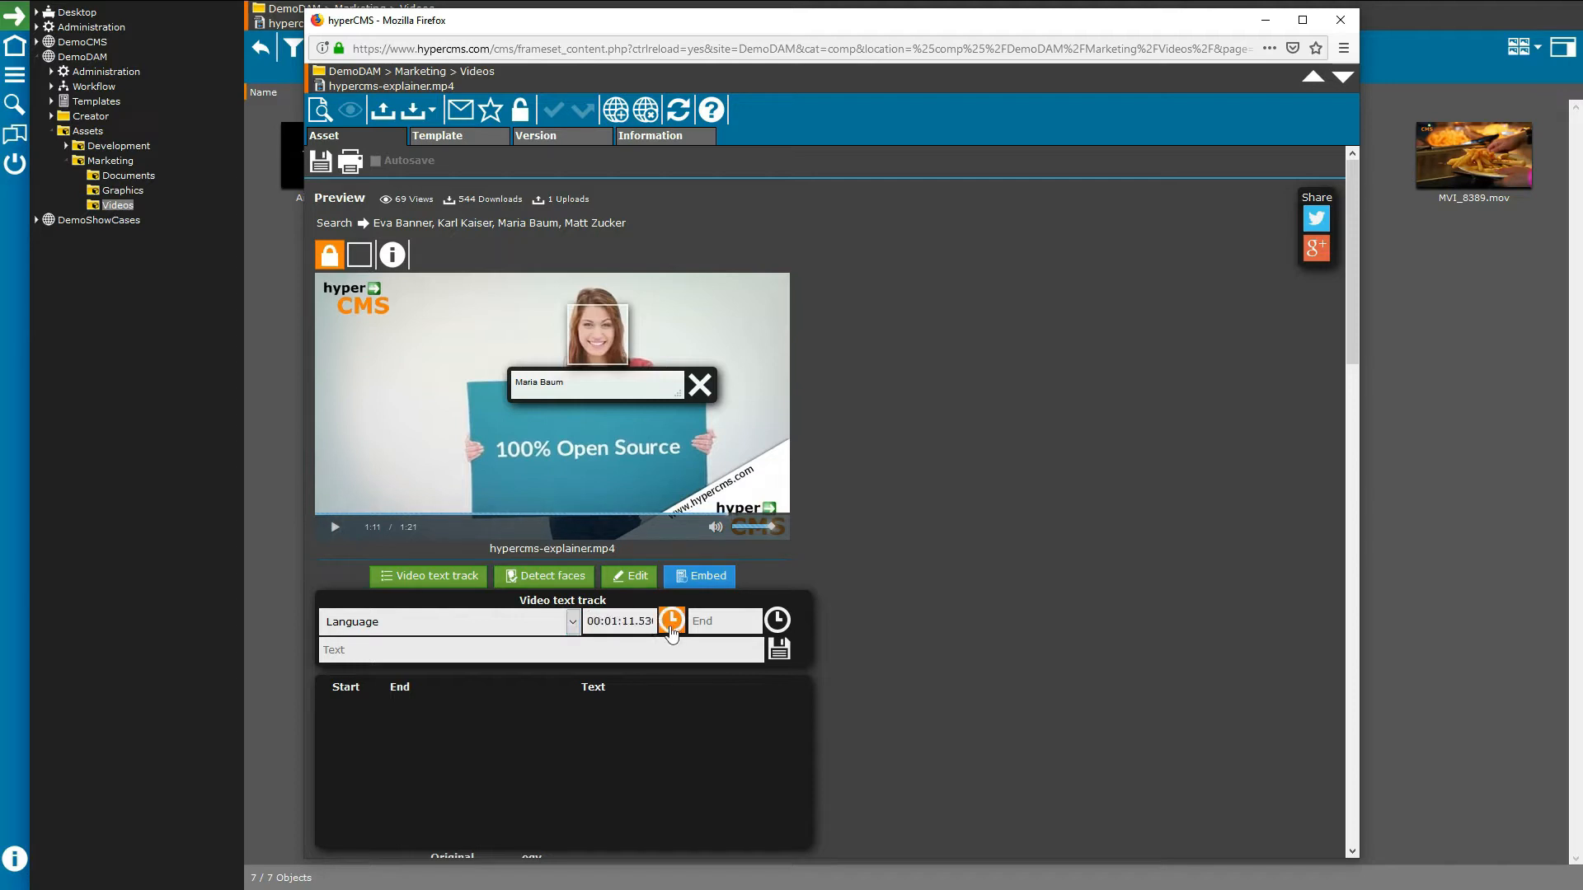
left_click(335, 529)
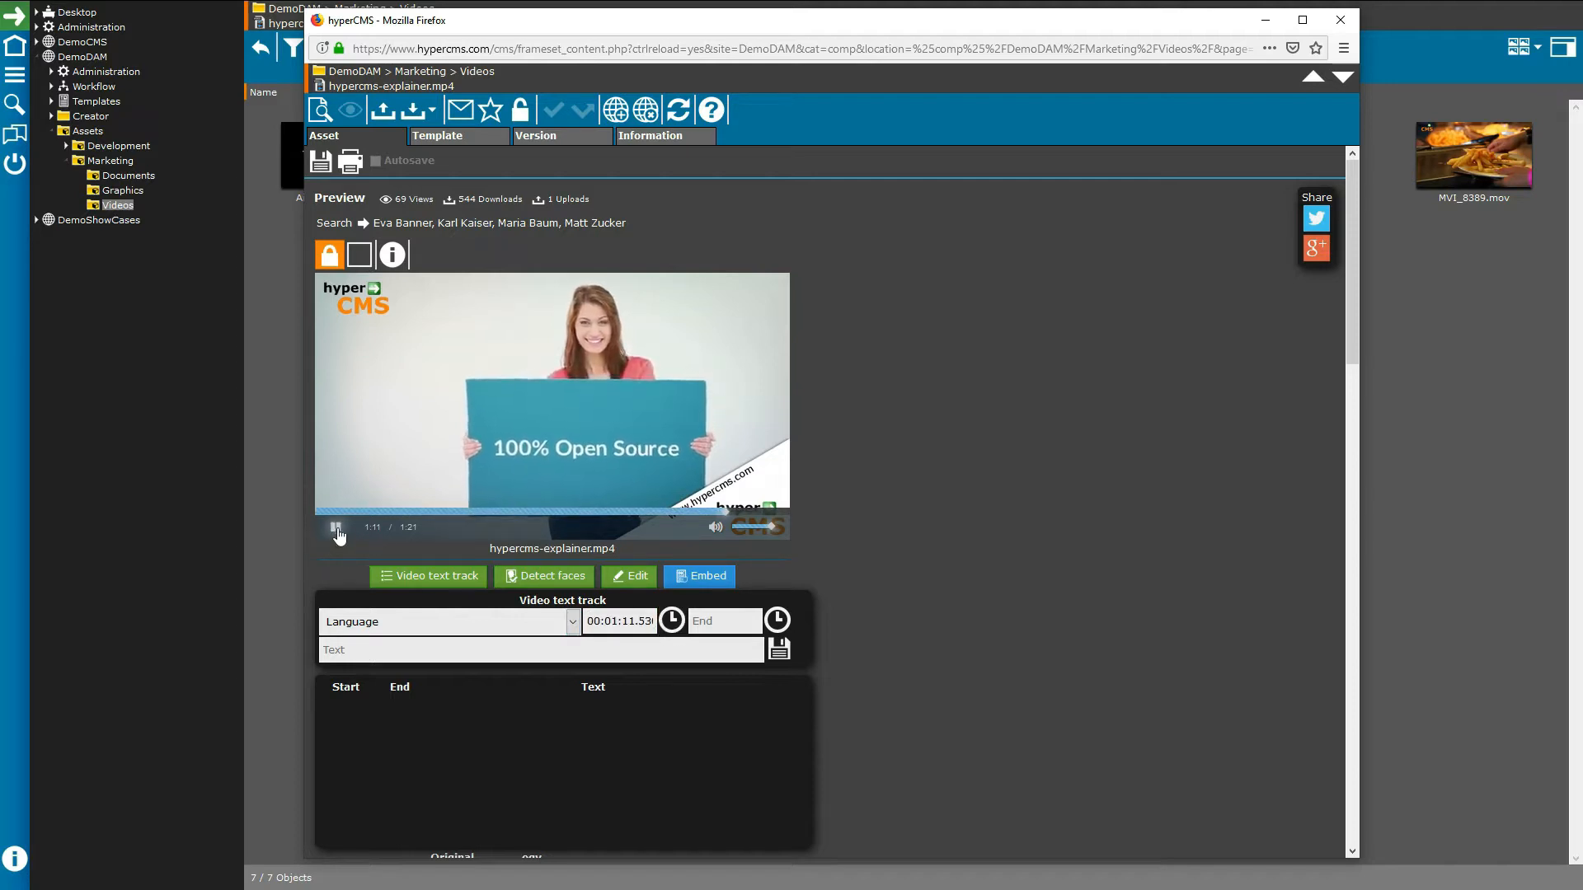
left_click(335, 528)
left_click(777, 620)
left_click(394, 642)
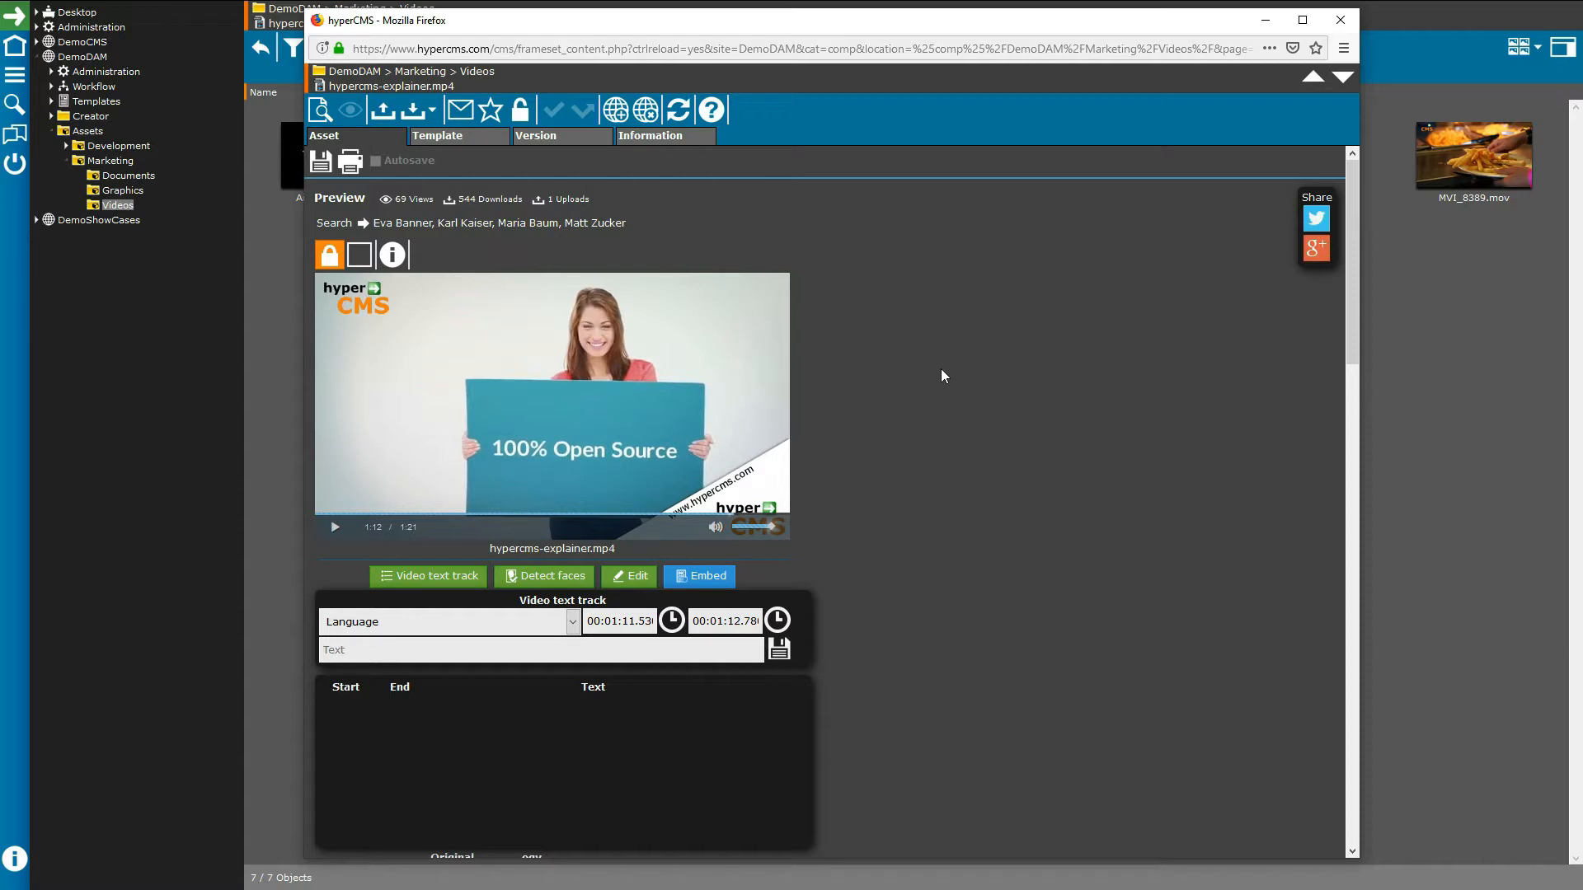
scroll(941, 370, "down", 3)
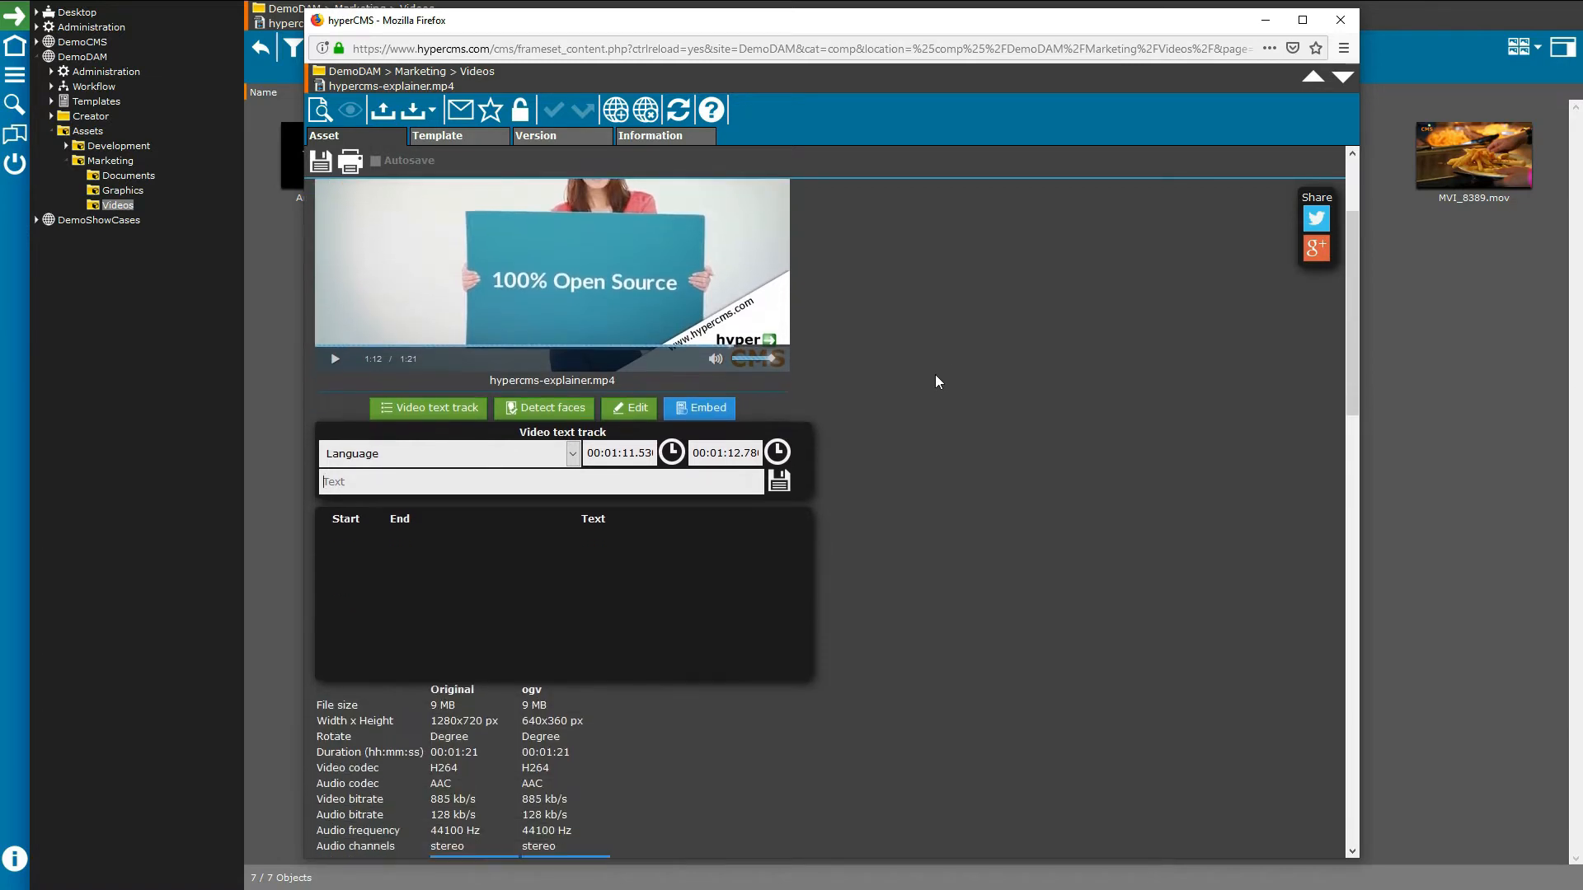
left_click(445, 409)
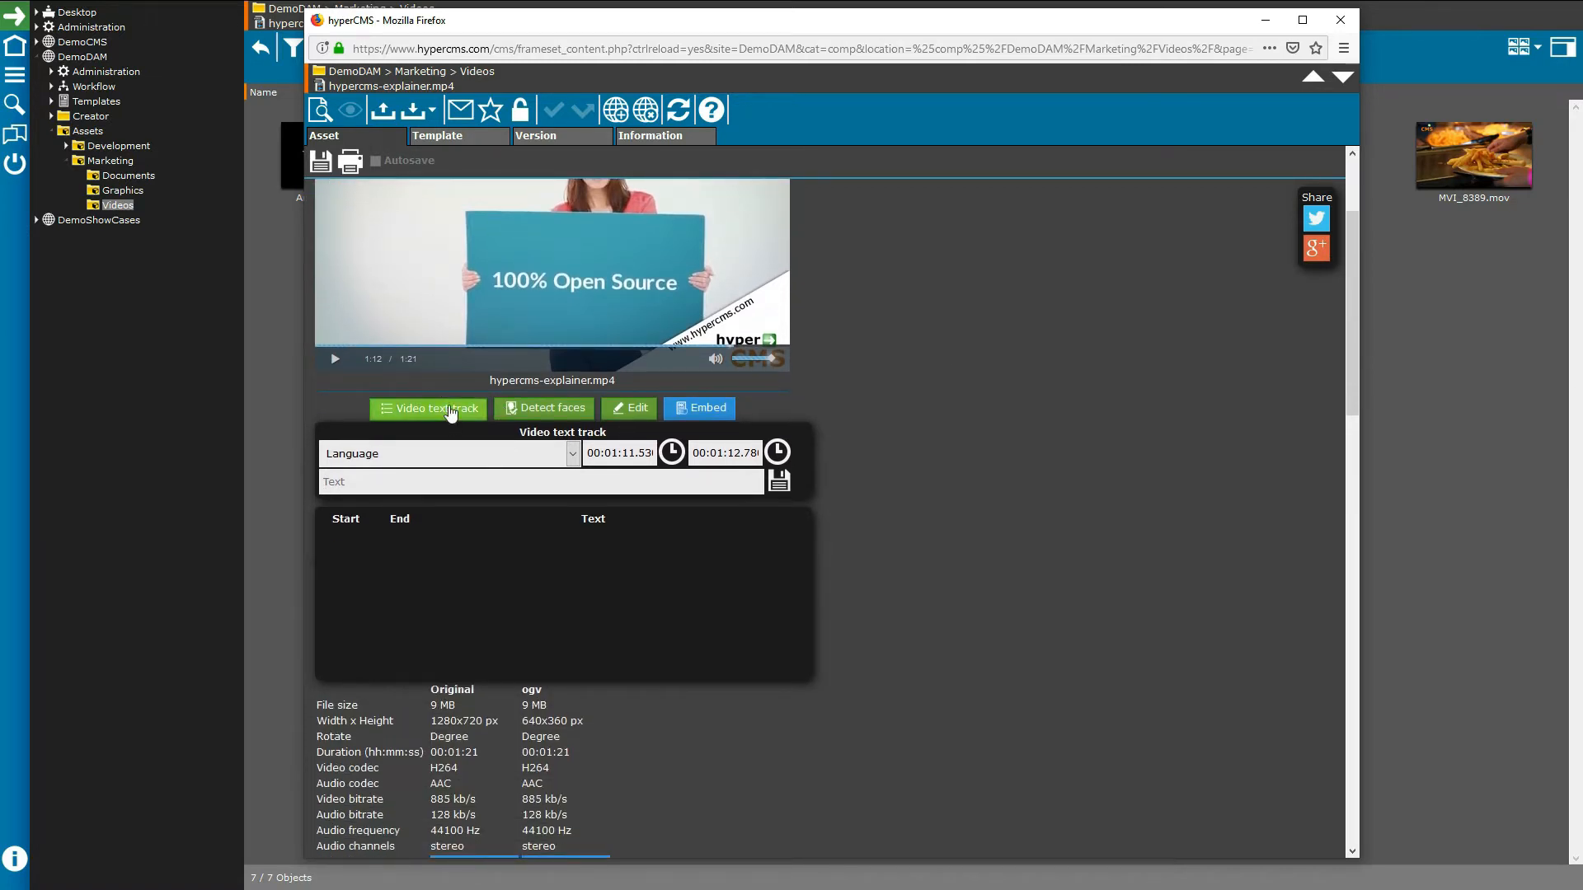
- Open the embed configuration of hypercms-explainer.mp4, select its complete iframe code, look over the player preview, and close the configuration
scroll(534, 495, "up", 1)
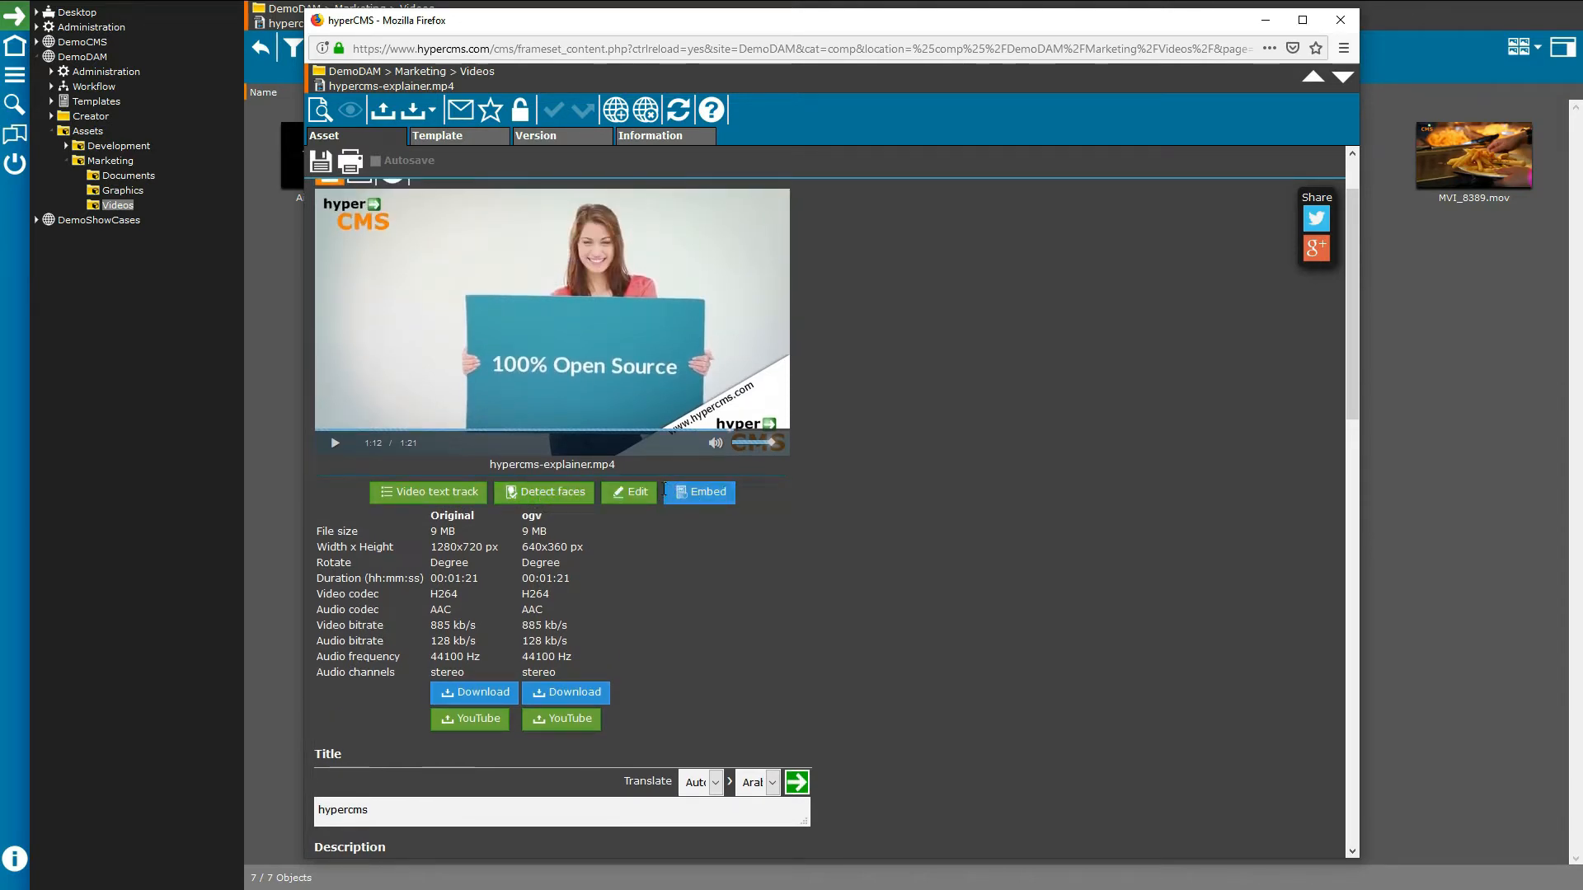
scroll(577, 528, "up", 1)
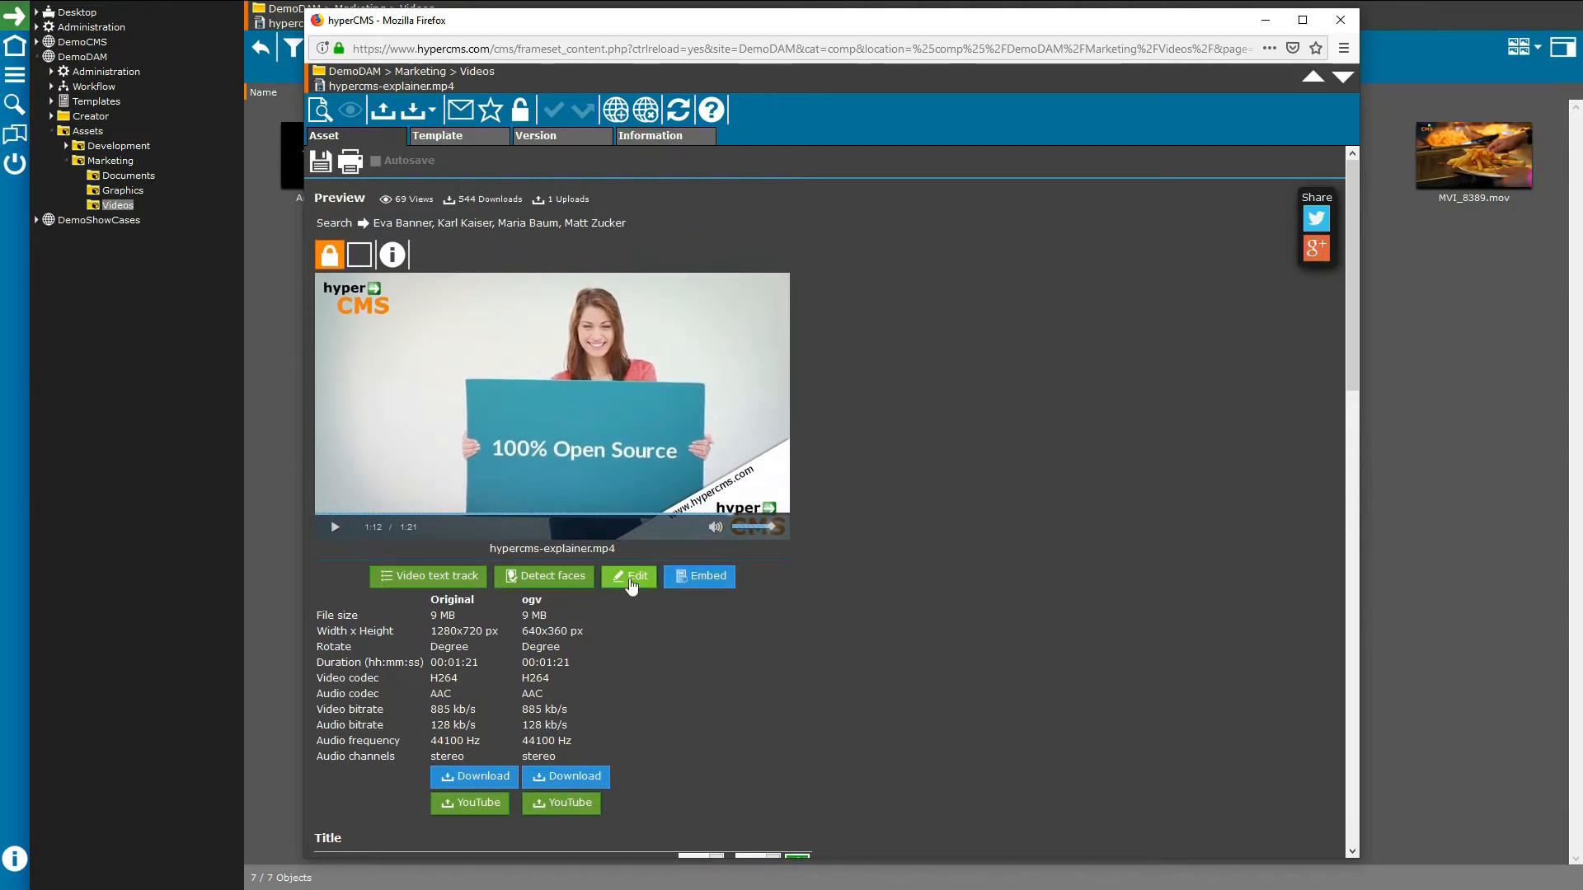
left_click(694, 577)
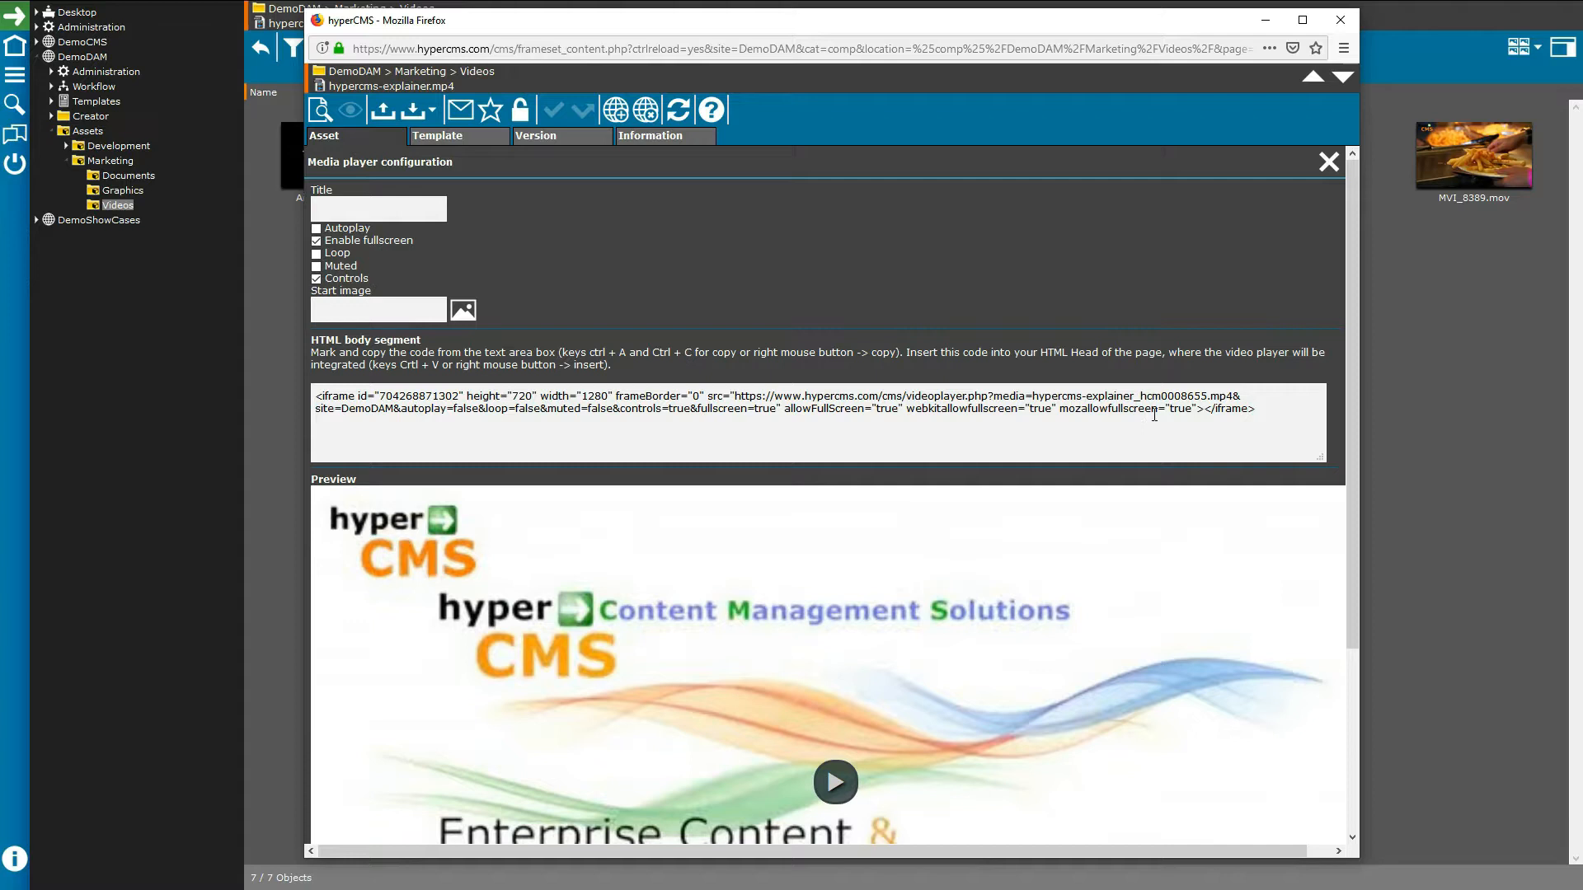
left_click_drag(1279, 422, 207, 380)
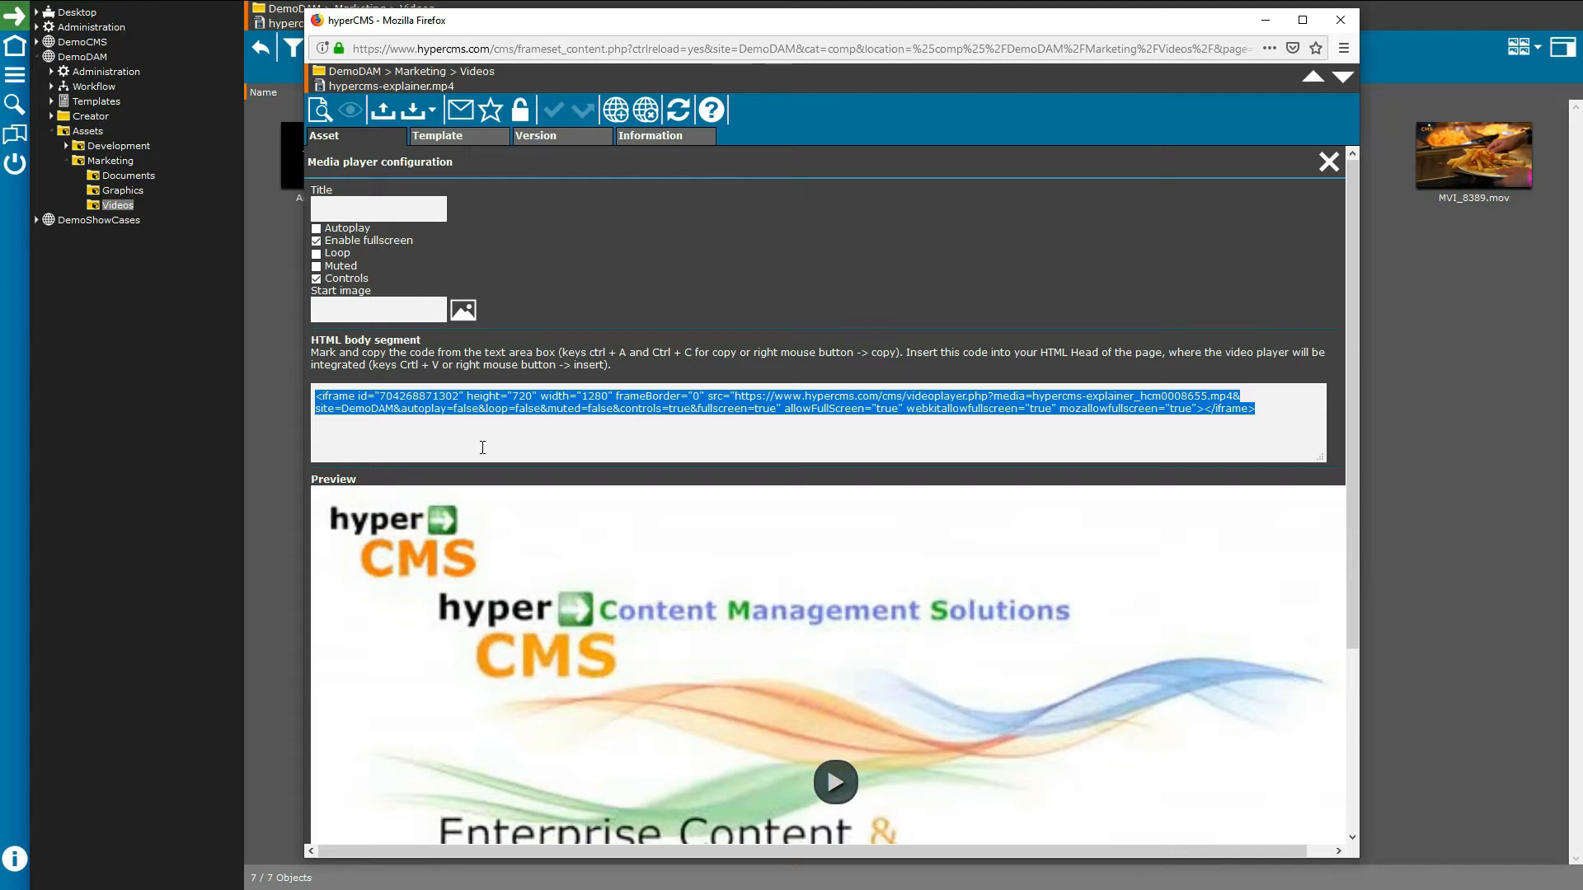
scroll(837, 377, "down", 3)
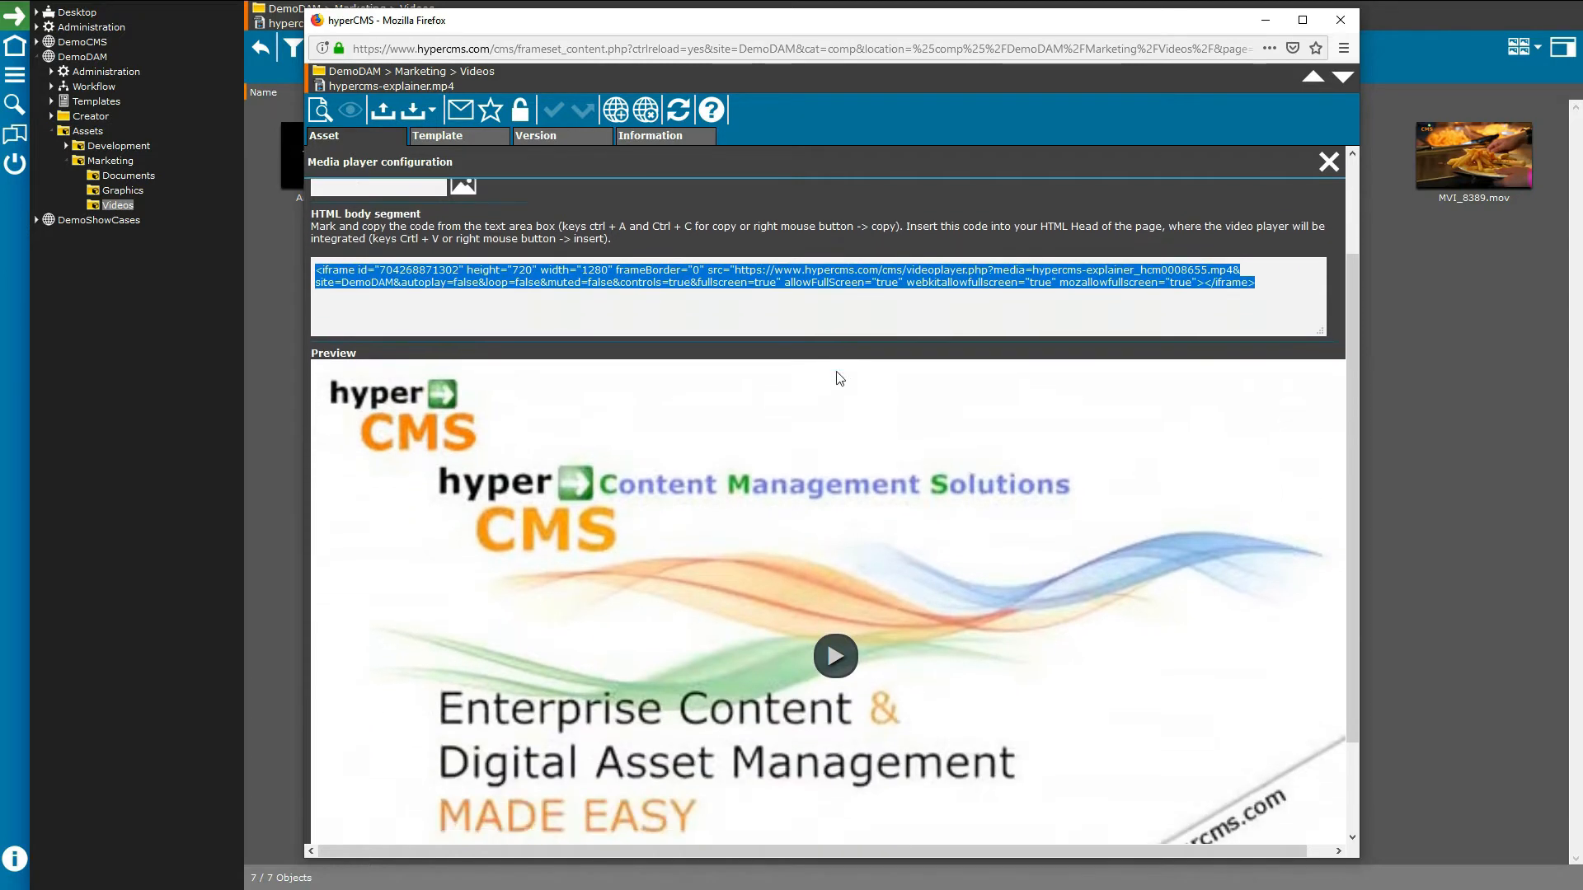
scroll(837, 381, "up", 3)
left_click(1328, 161)
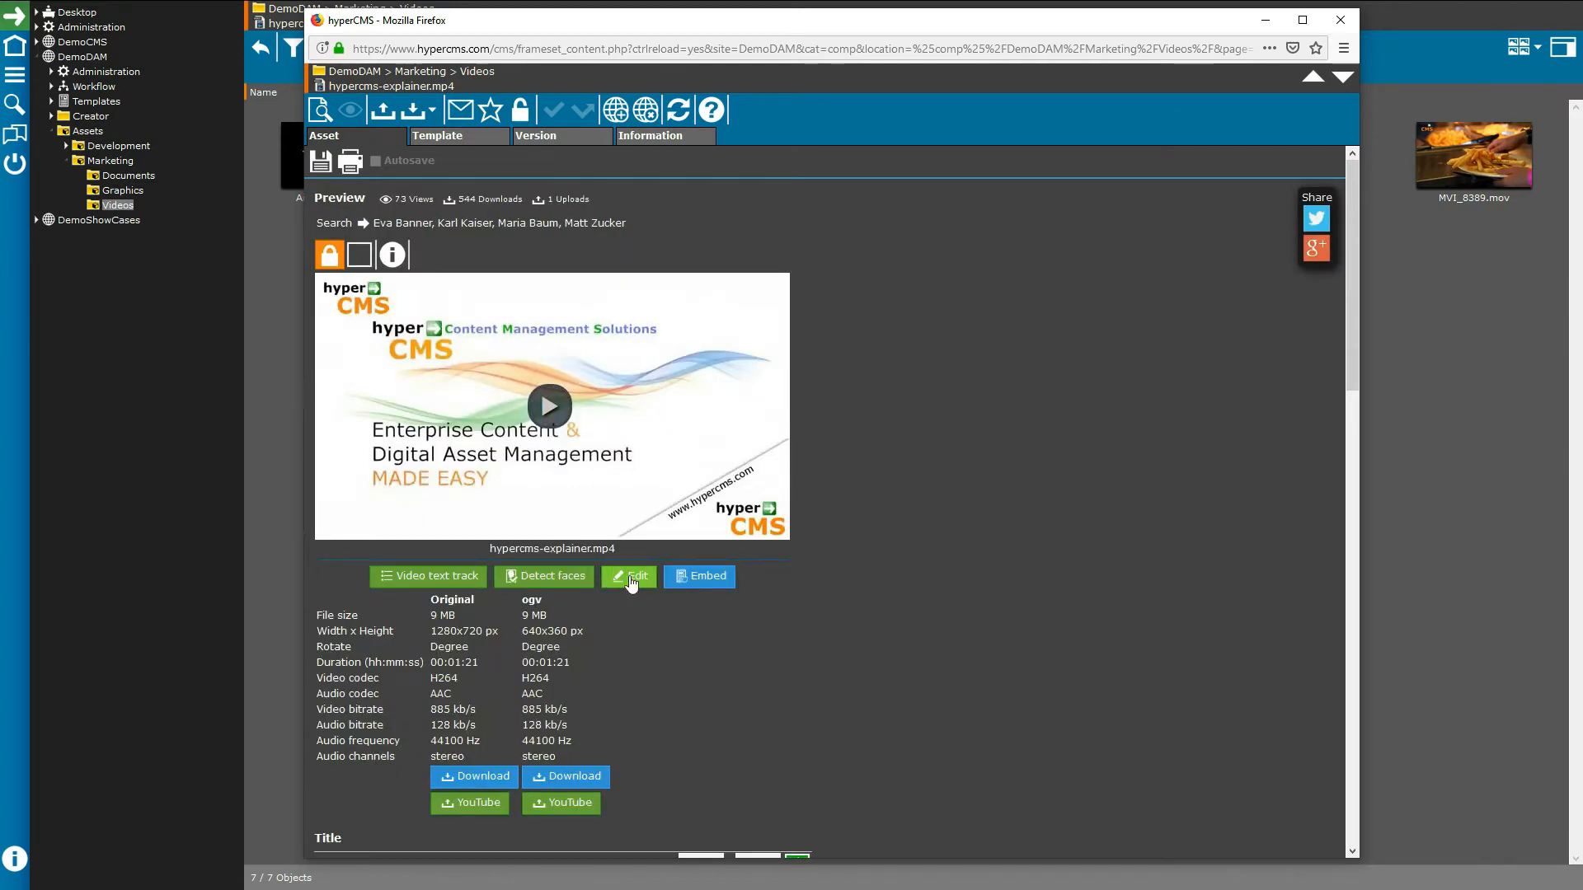
- Open the video editing options for hypercms-explainer.mp4 and look through the available save file types, keeping Original
left_click(632, 577)
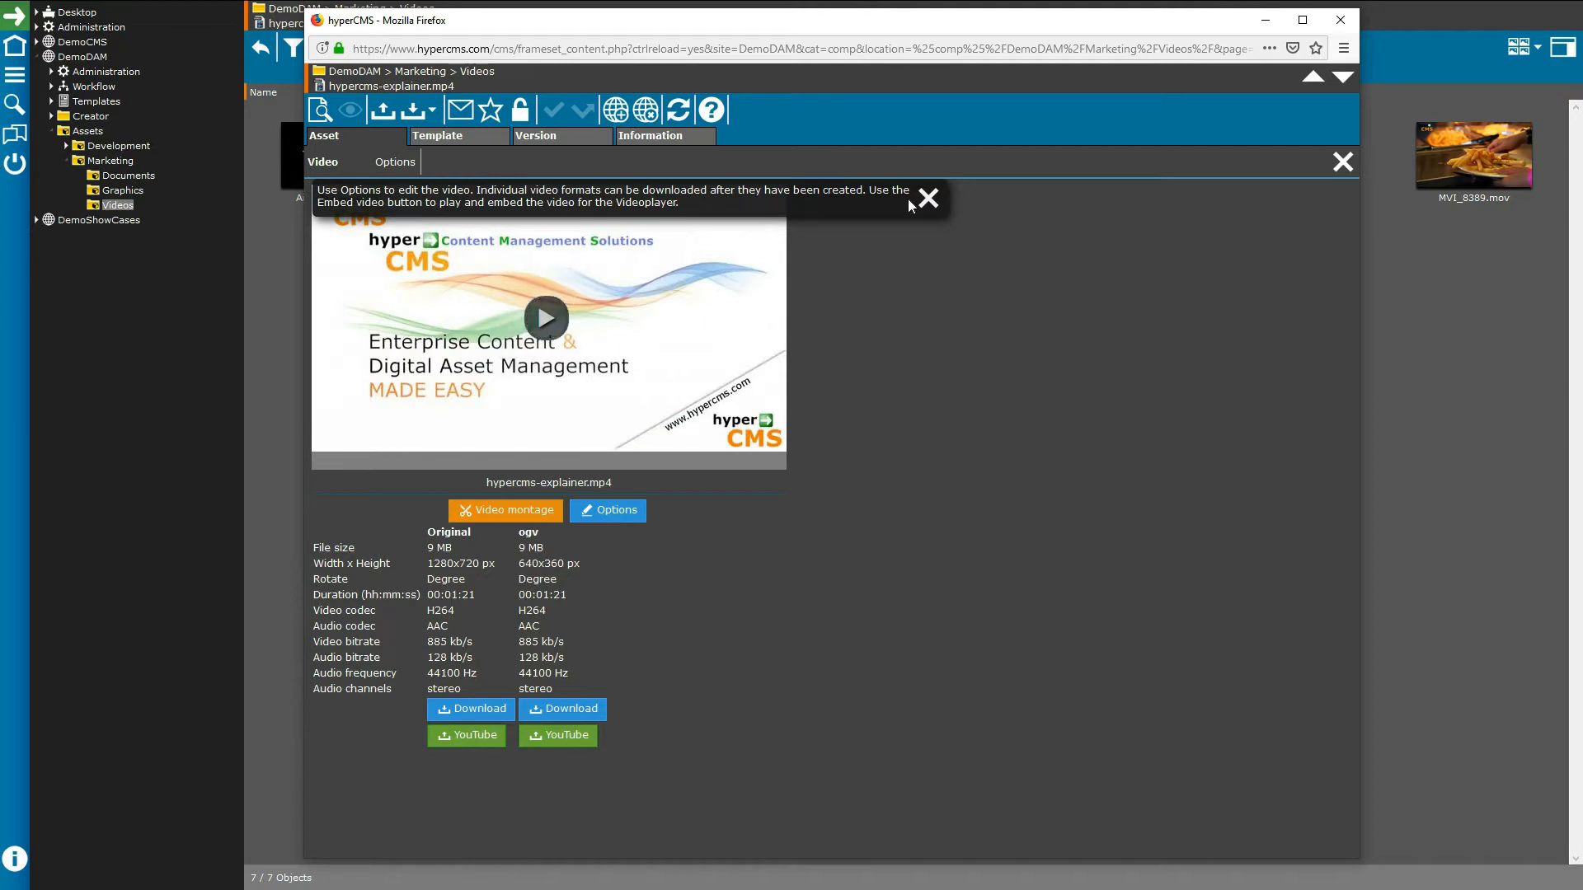
left_click(380, 168)
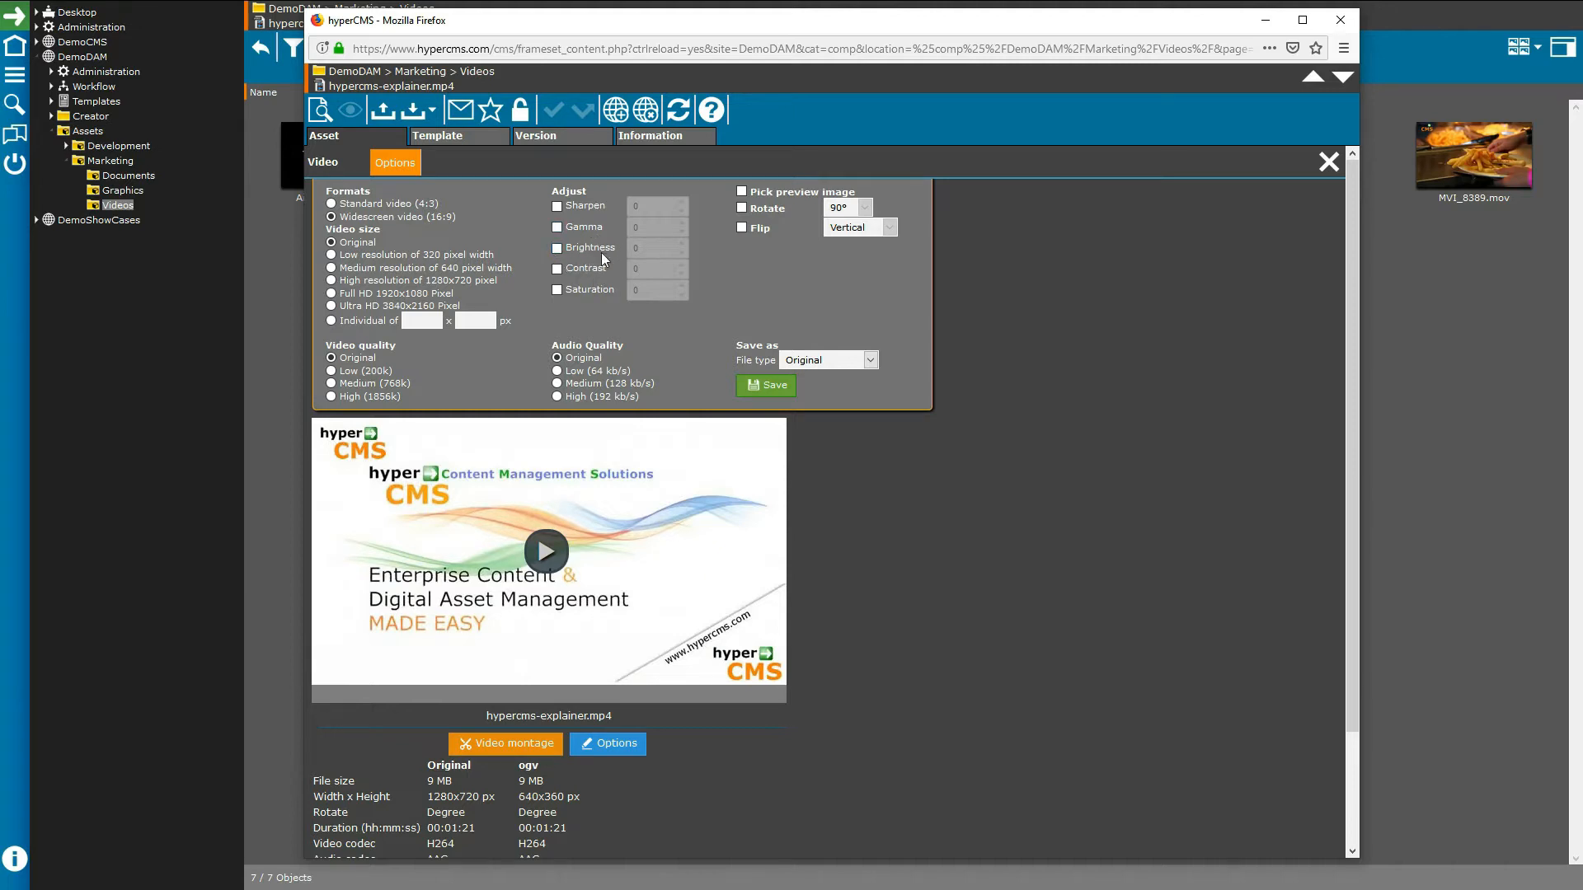
left_click(810, 361)
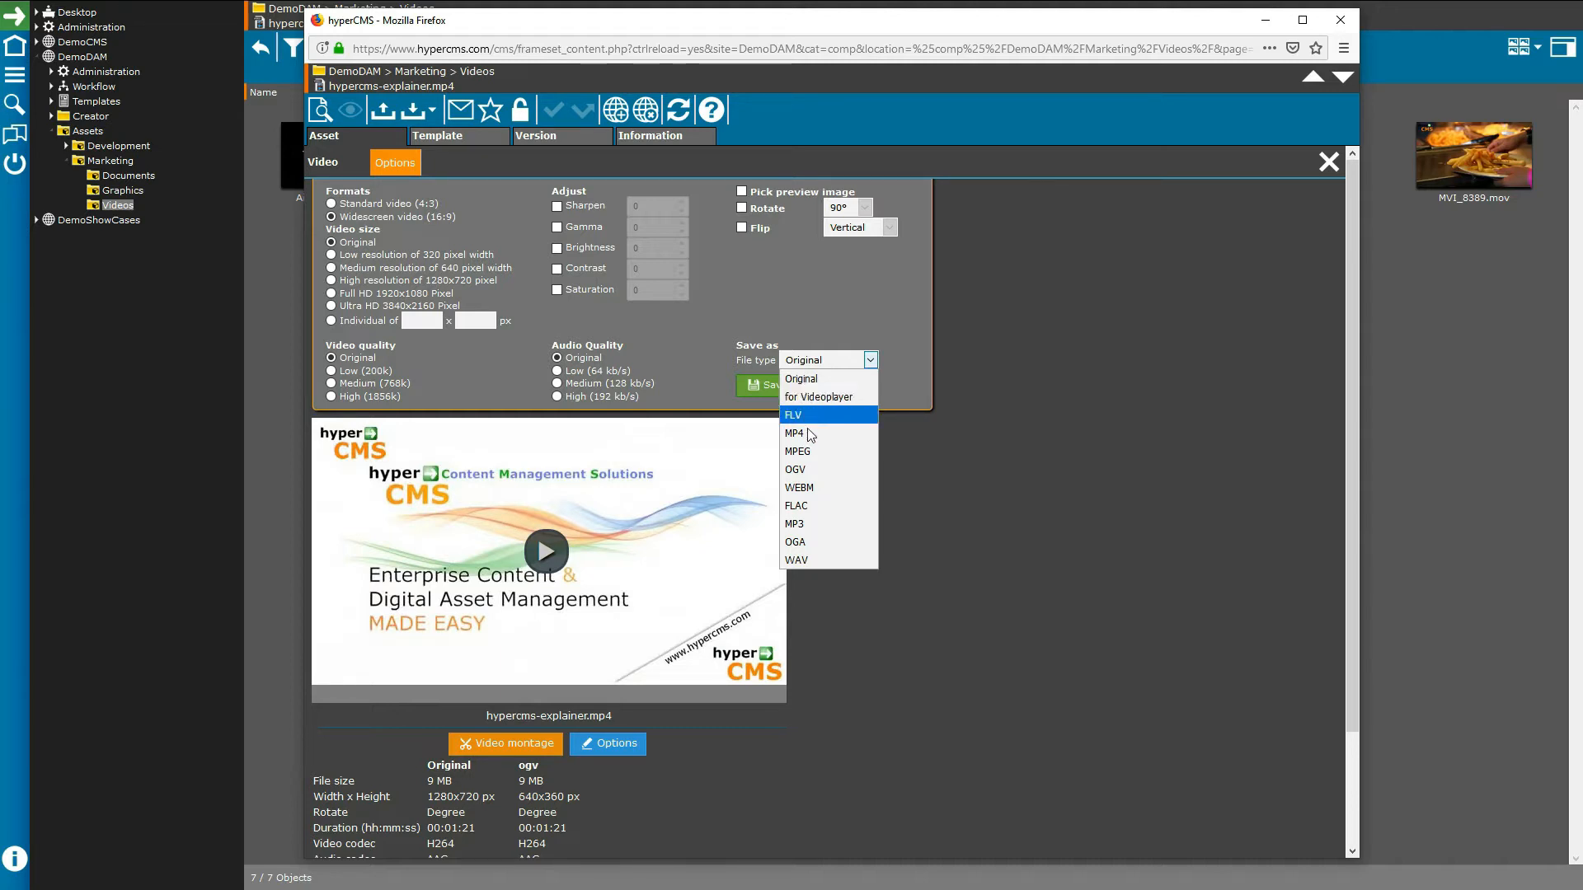
left_click(852, 320)
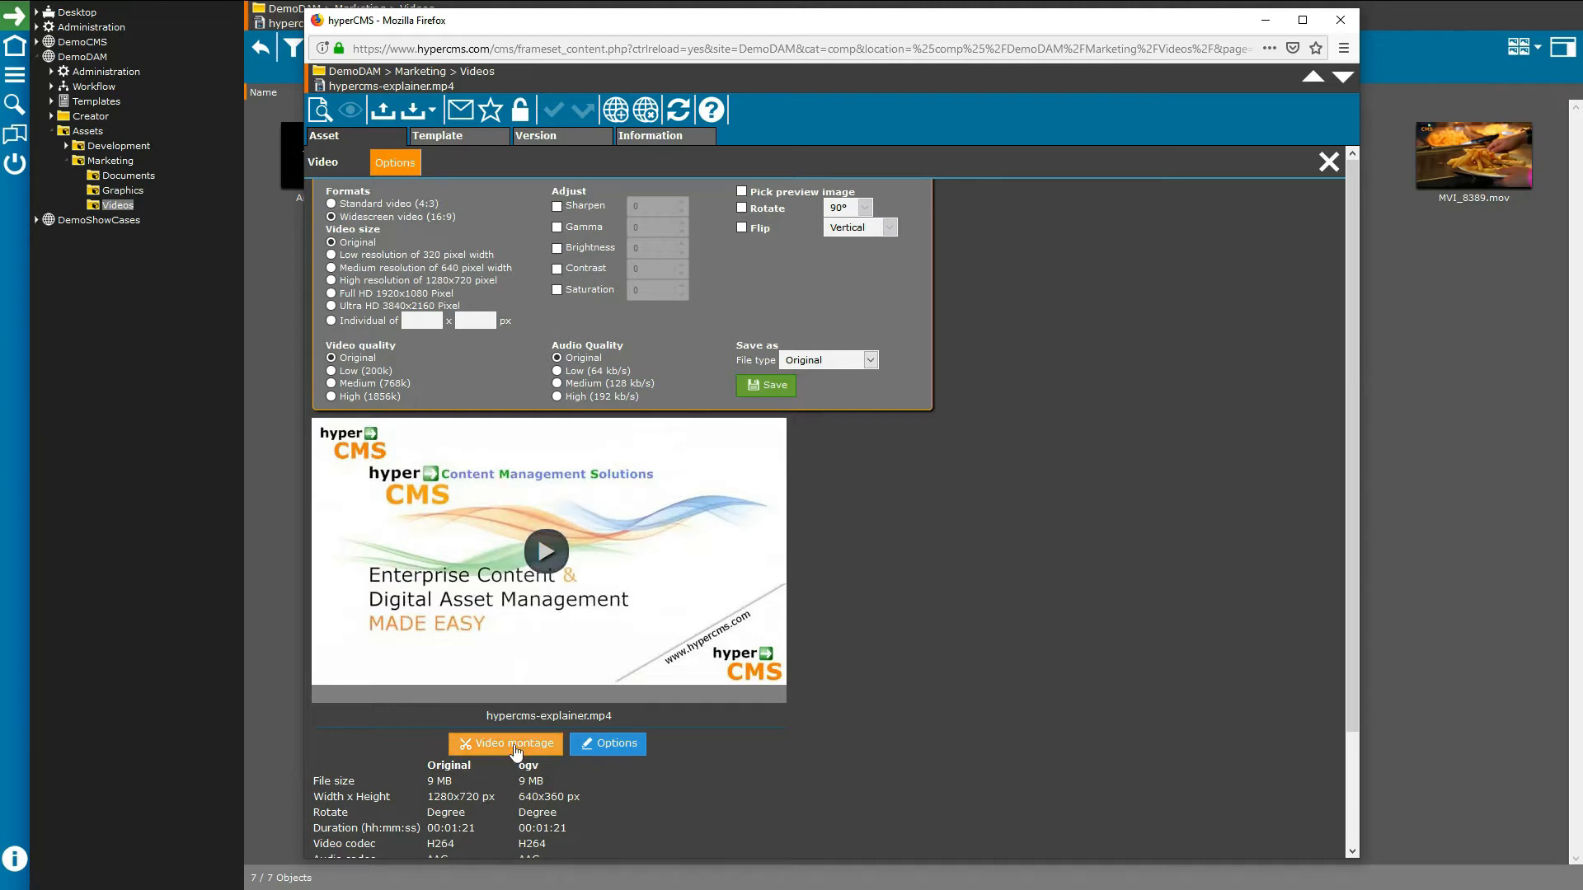
- Play hypercms-explainer.mp4 in the editing options and try marking a video montage segment with two cut marks, the second at about 0:06
left_click(546, 551)
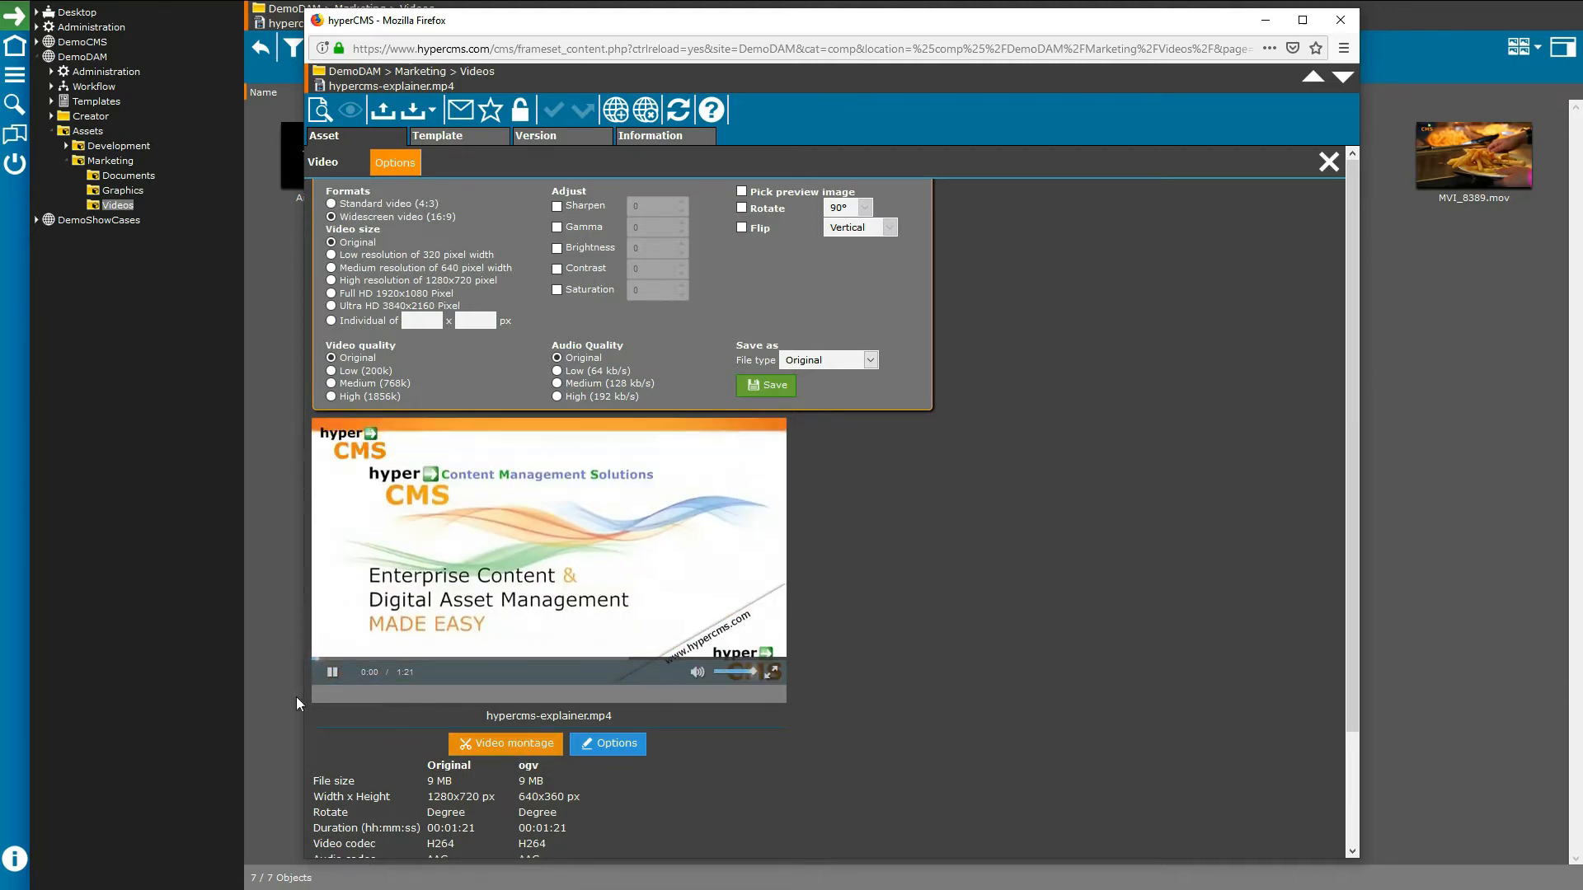
left_click(333, 674)
left_click(501, 747)
left_click(332, 674)
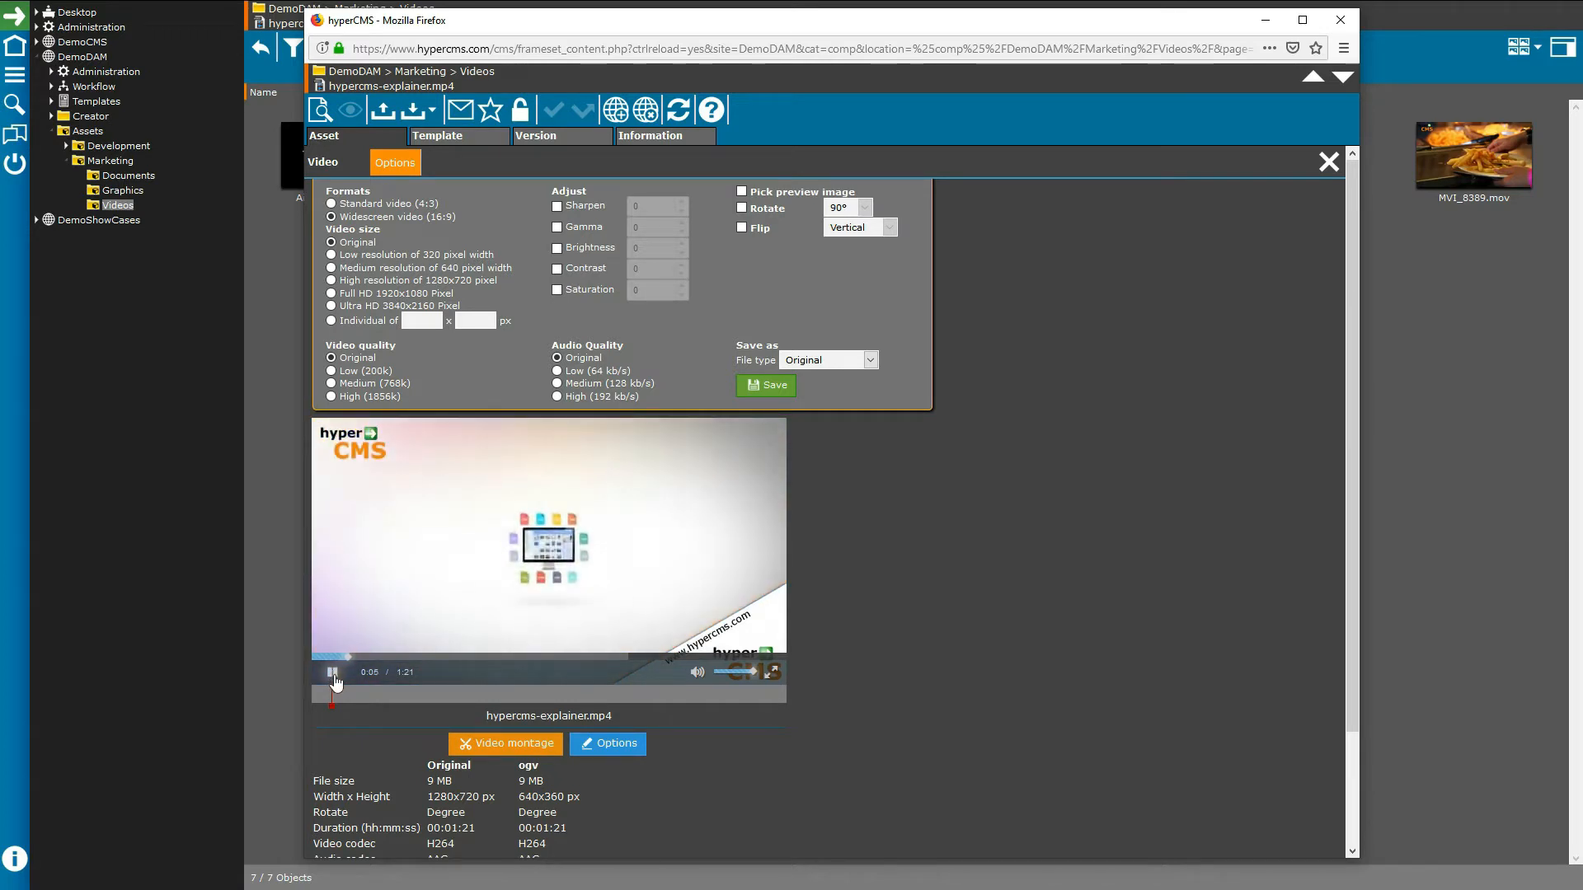
left_click(333, 674)
left_click(490, 744)
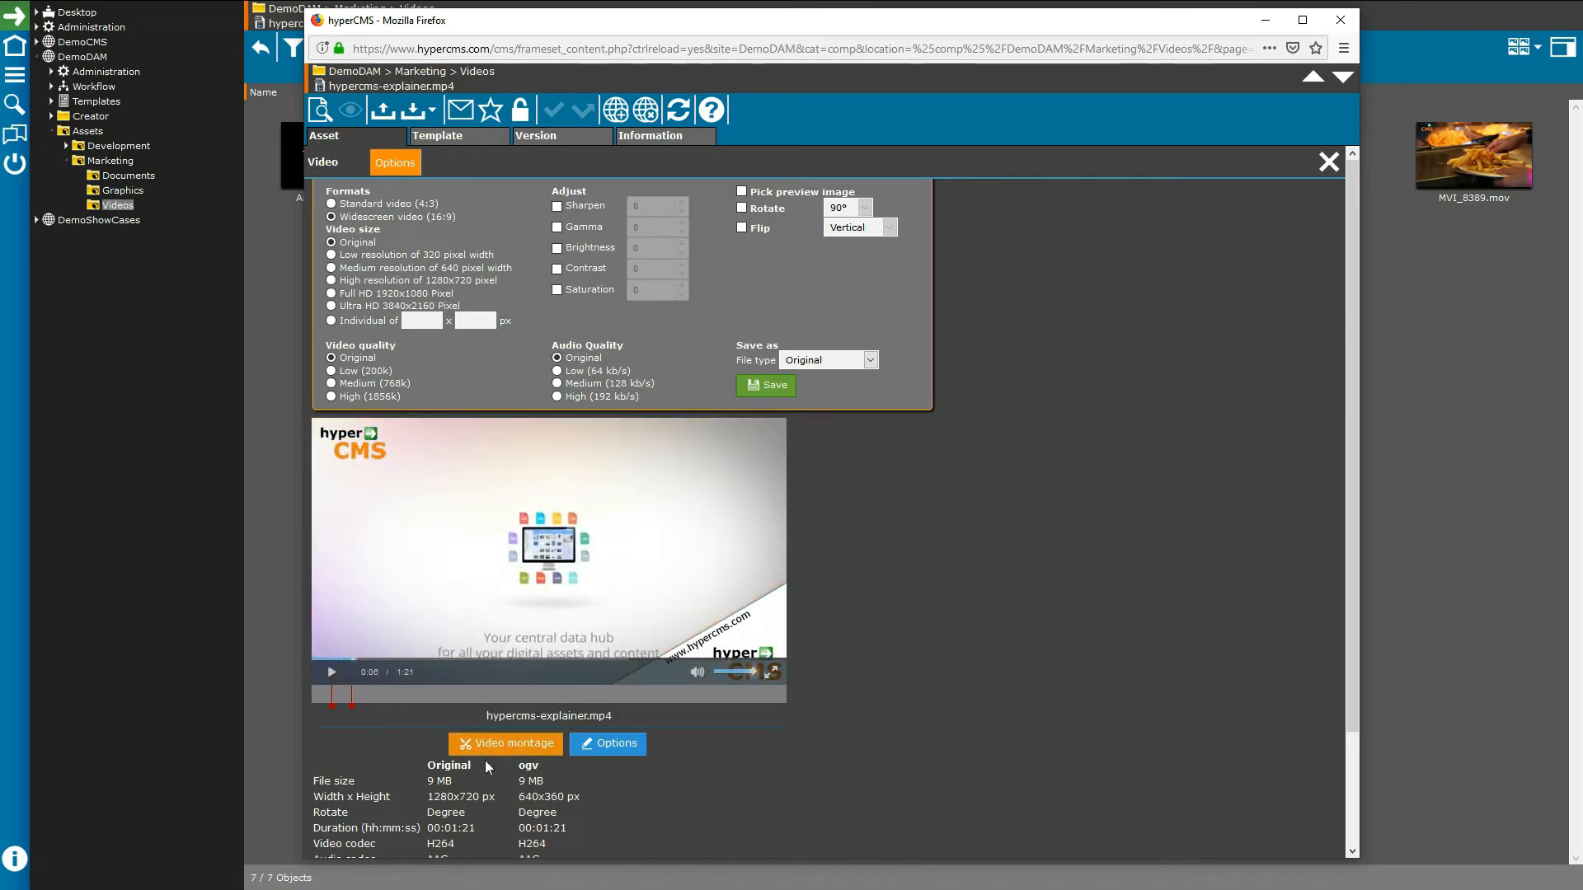
- Remove the second montage cut mark from hypercms-explainer.mp4 and close the video editing options without saving
left_click(345, 696)
mouse_move(354, 705)
left_click(392, 722)
scroll(874, 507, "down", 3)
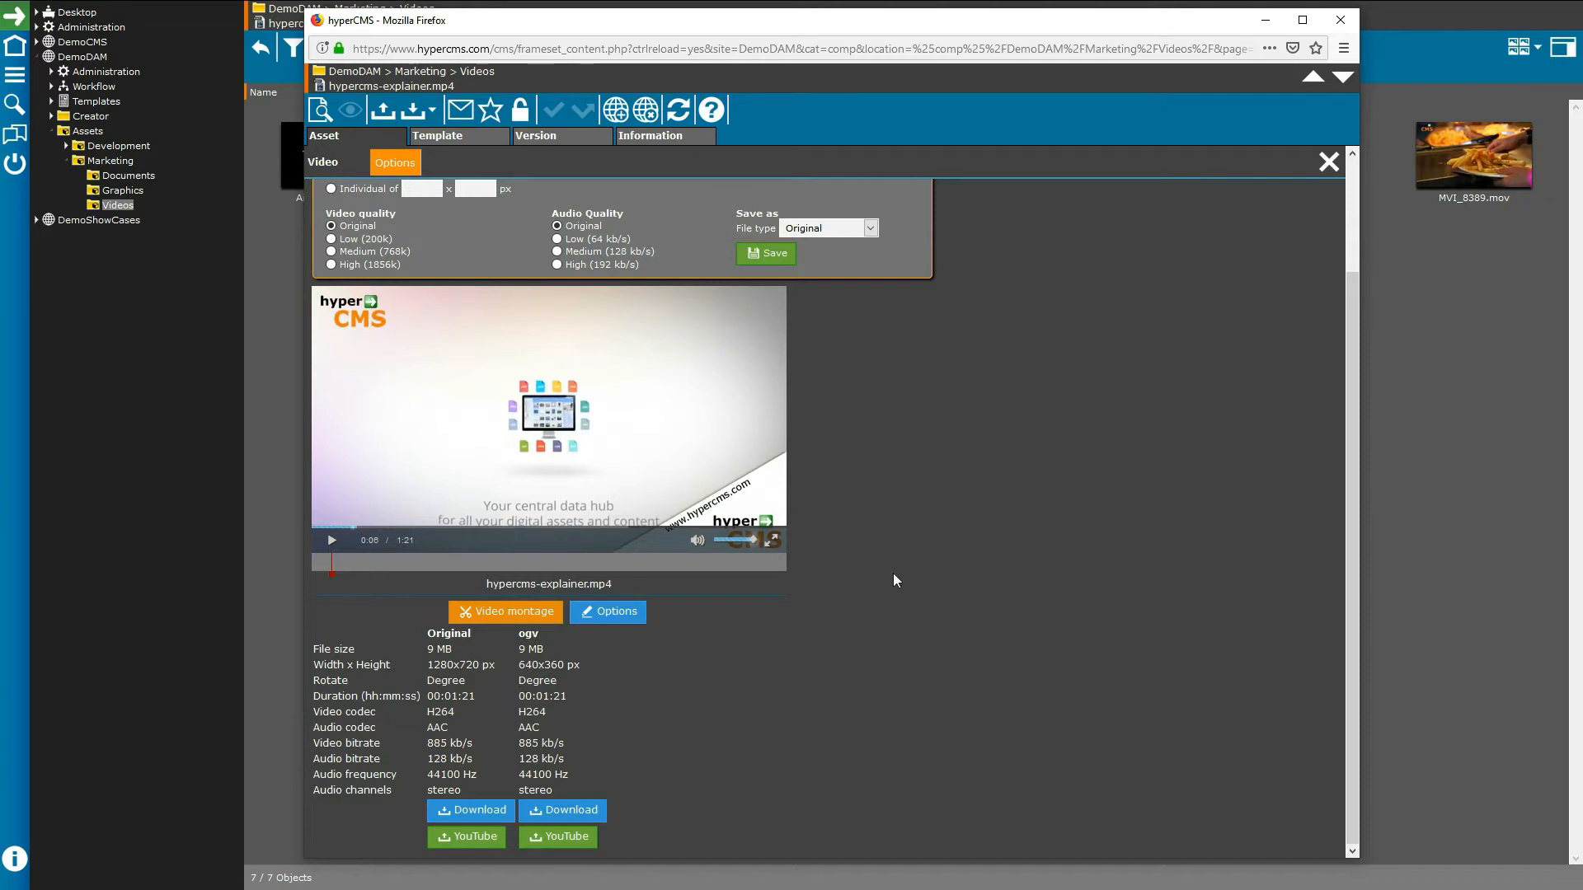
scroll(896, 581, "up", 3)
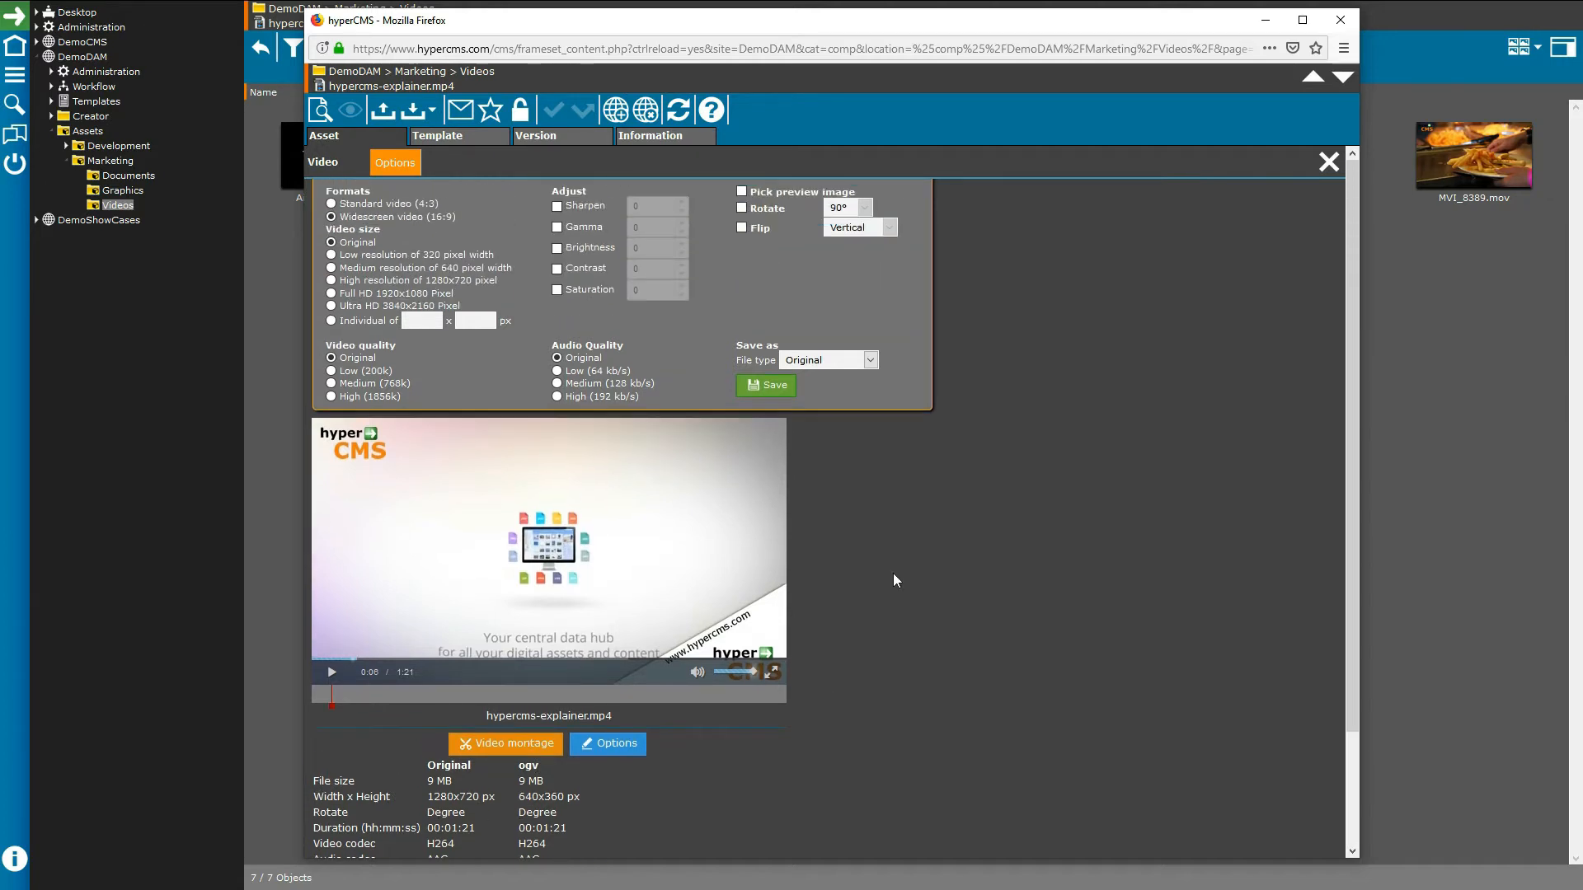
left_click(1319, 172)
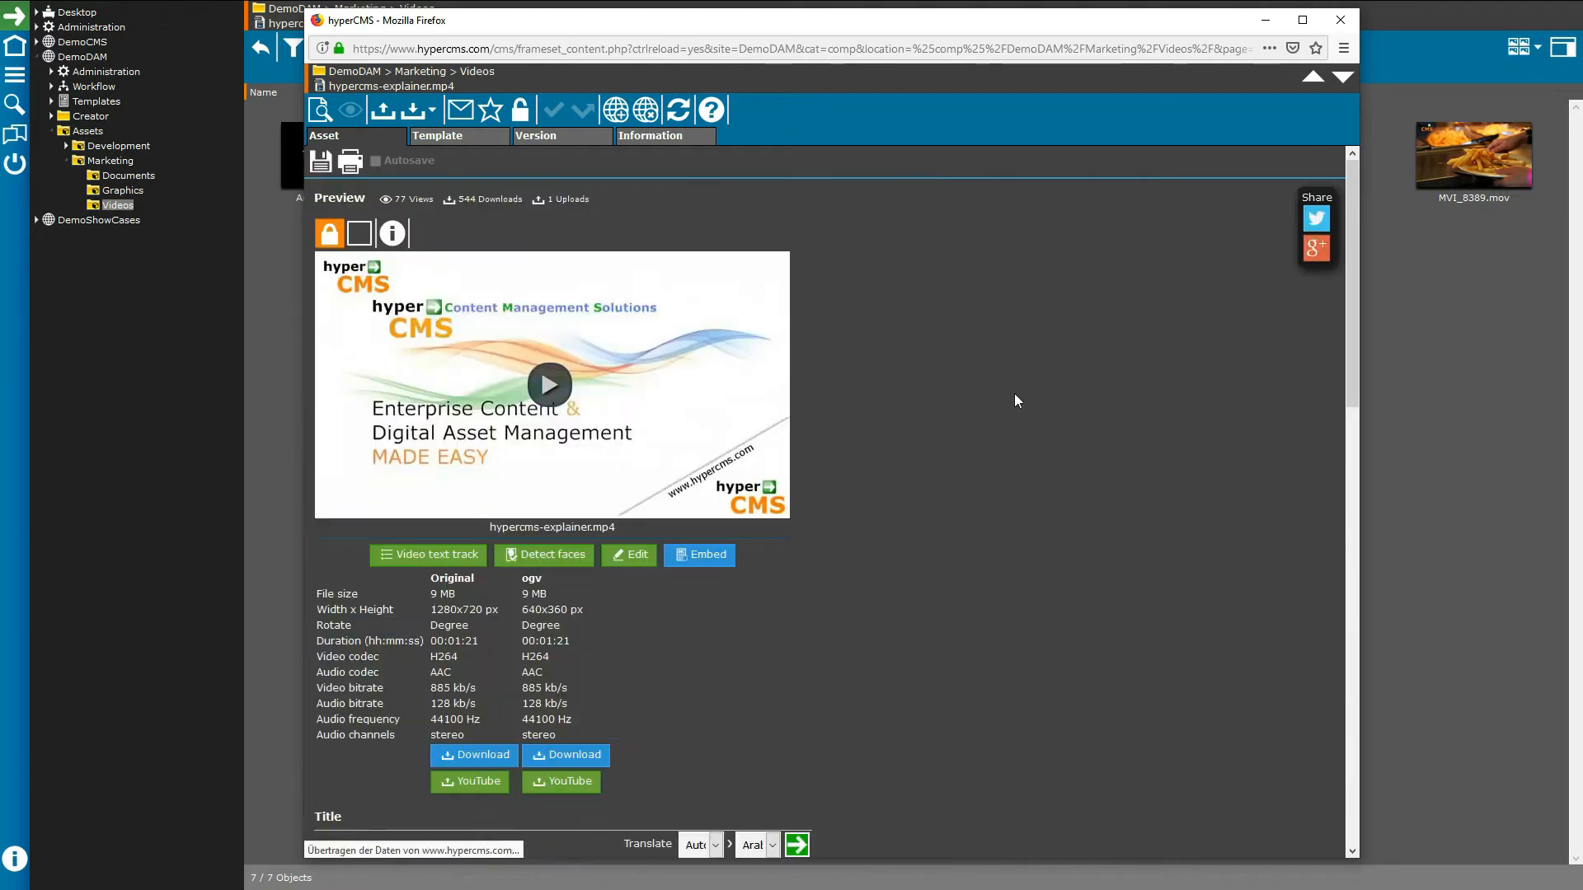
- Examine the metadata fields and the version list of hypercms-explainer.mp4, and close the asset window
scroll(1017, 402, "down", 1)
scroll(1017, 410, "down", 2)
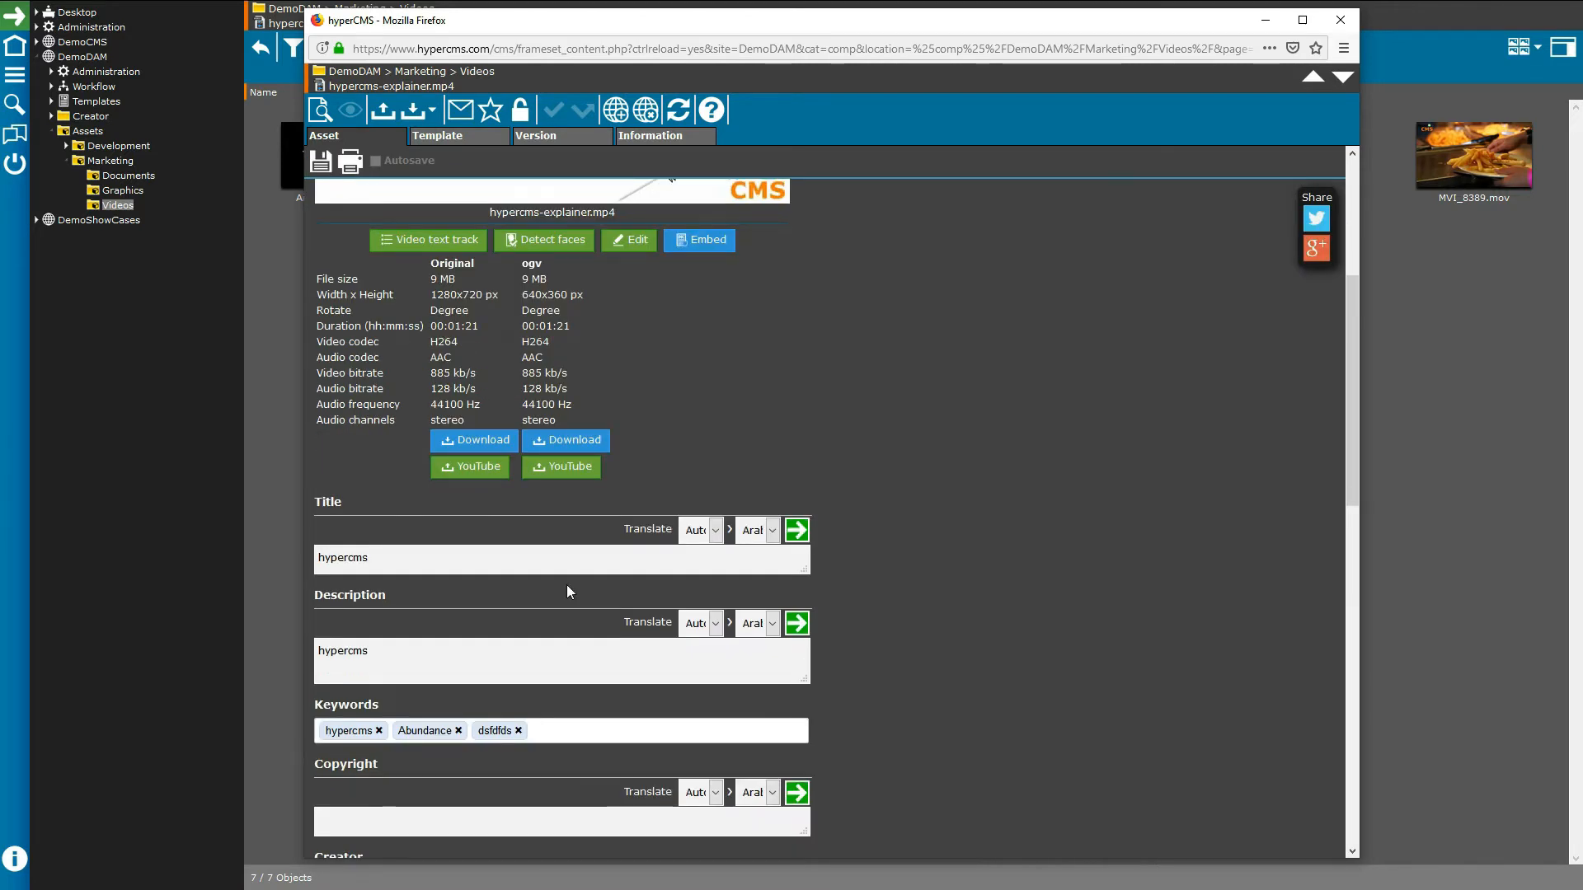
scroll(566, 591, "down", 4)
scroll(566, 591, "down", 5)
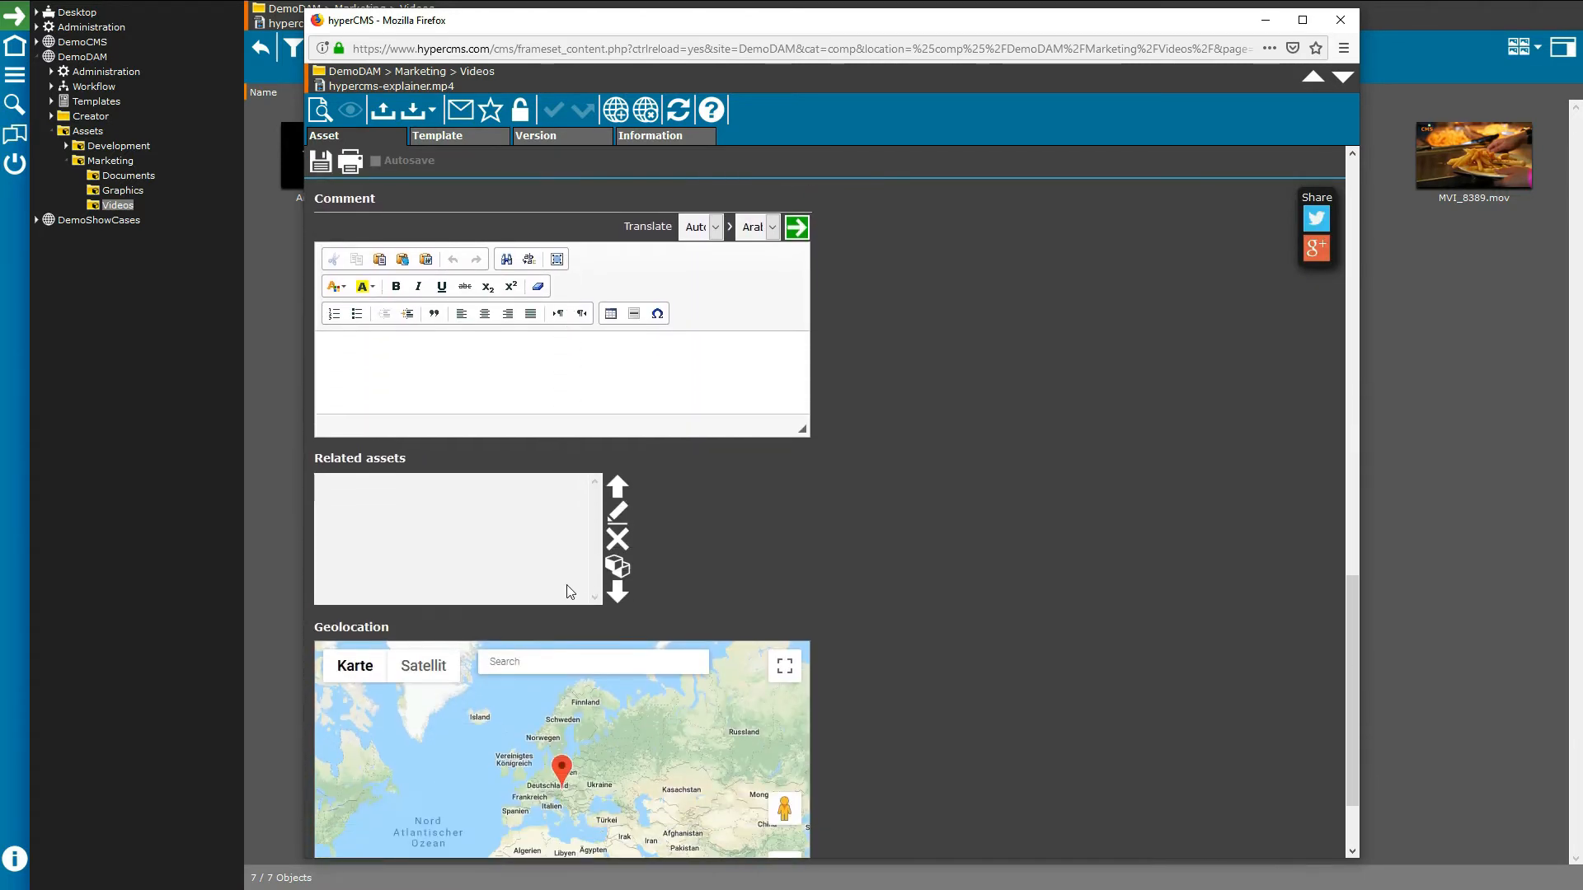
scroll(566, 592, "up", 12)
scroll(566, 585, "up", 2)
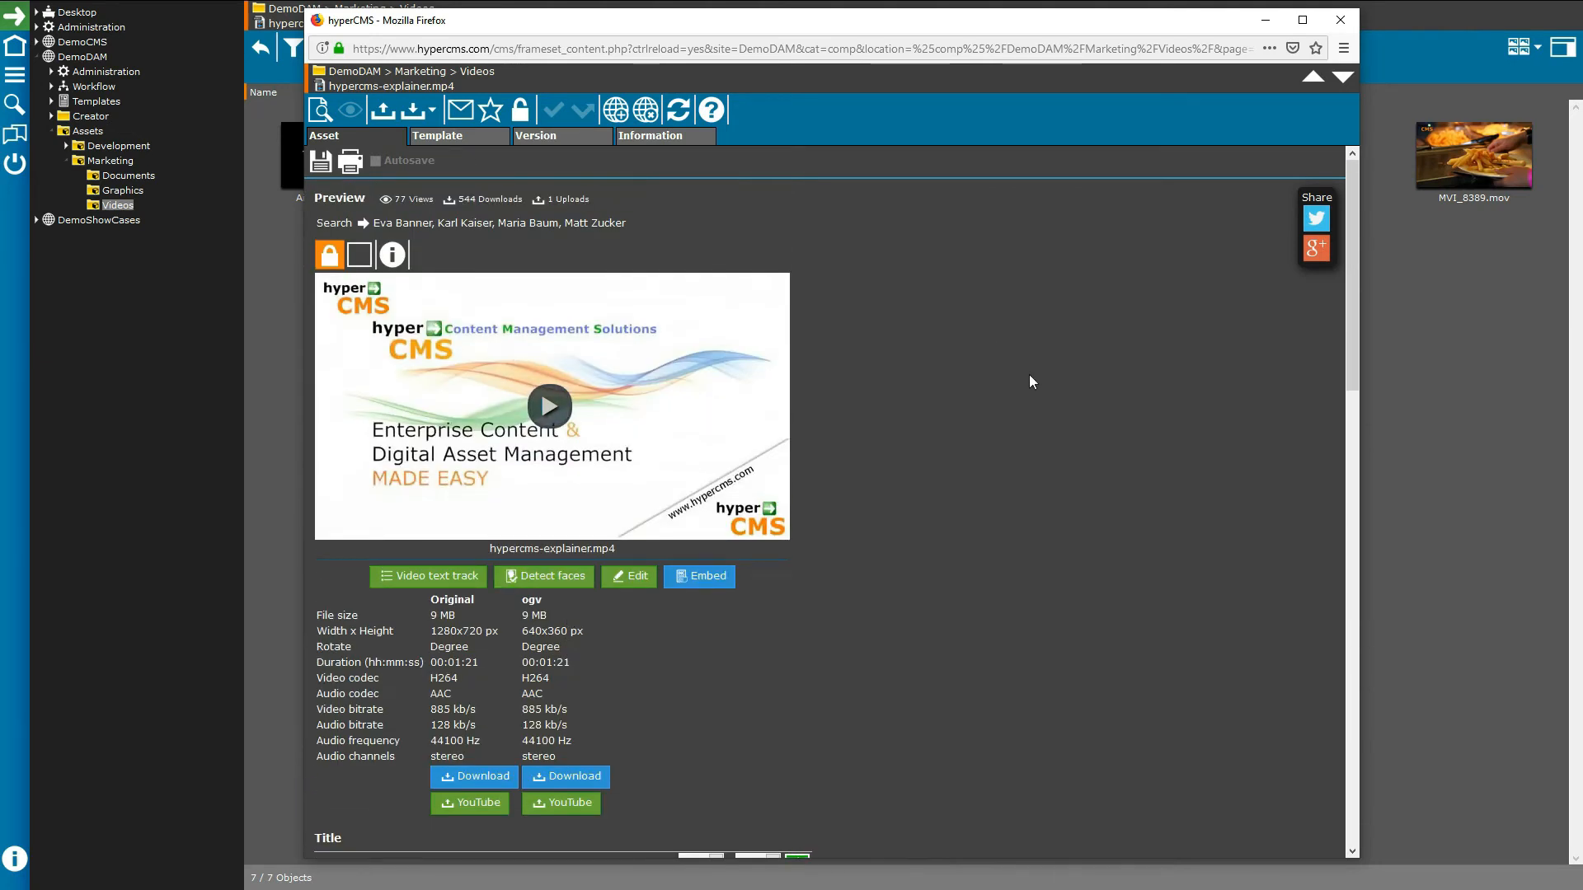
left_click(552, 139)
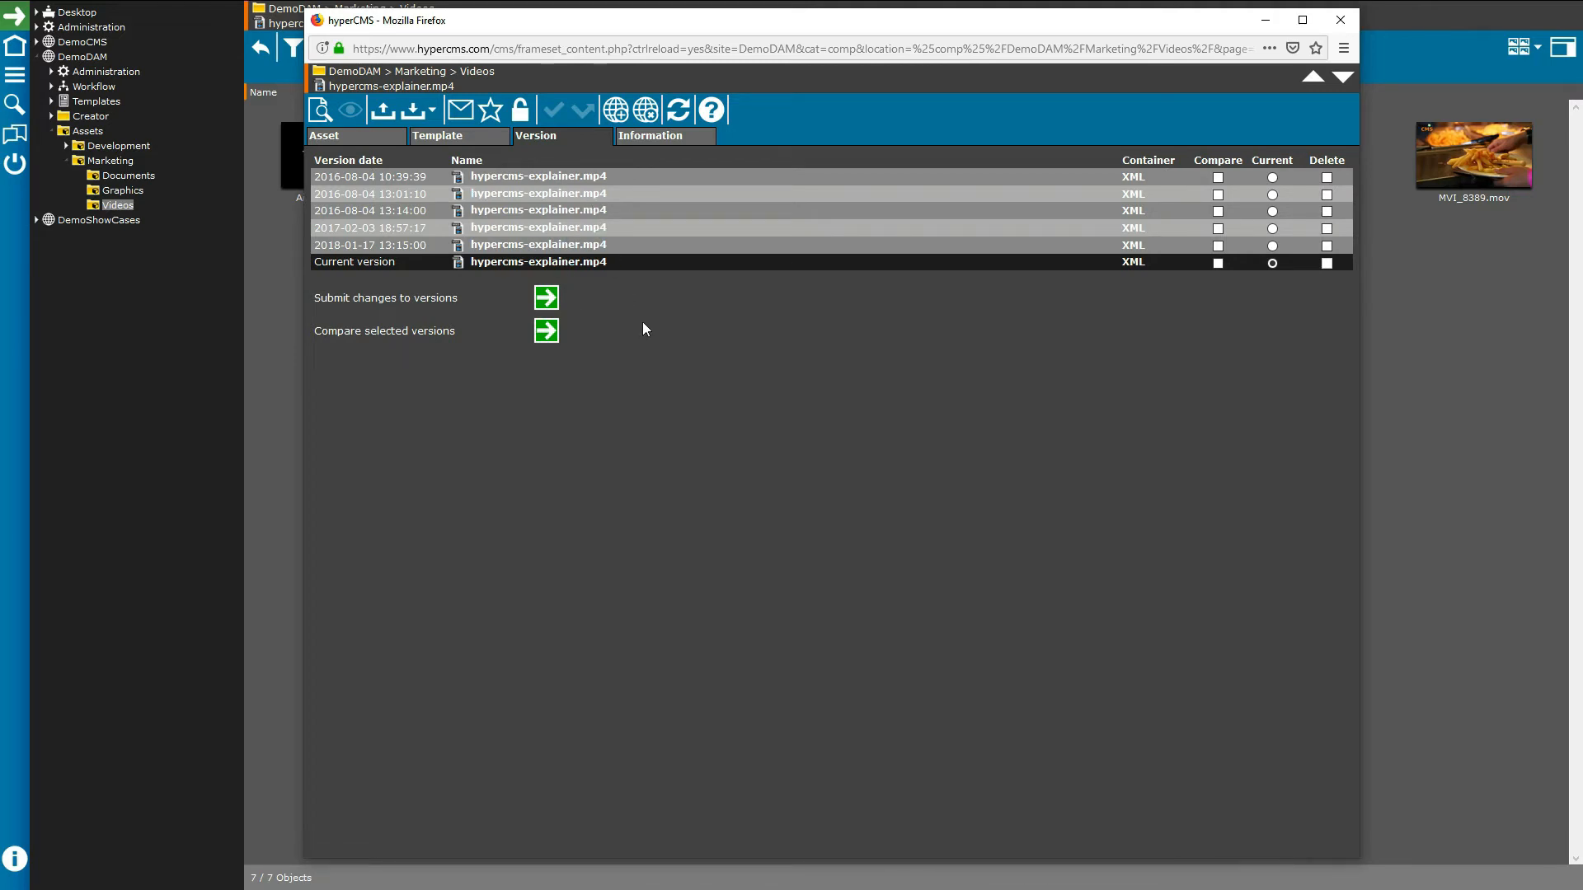
left_click(1340, 19)
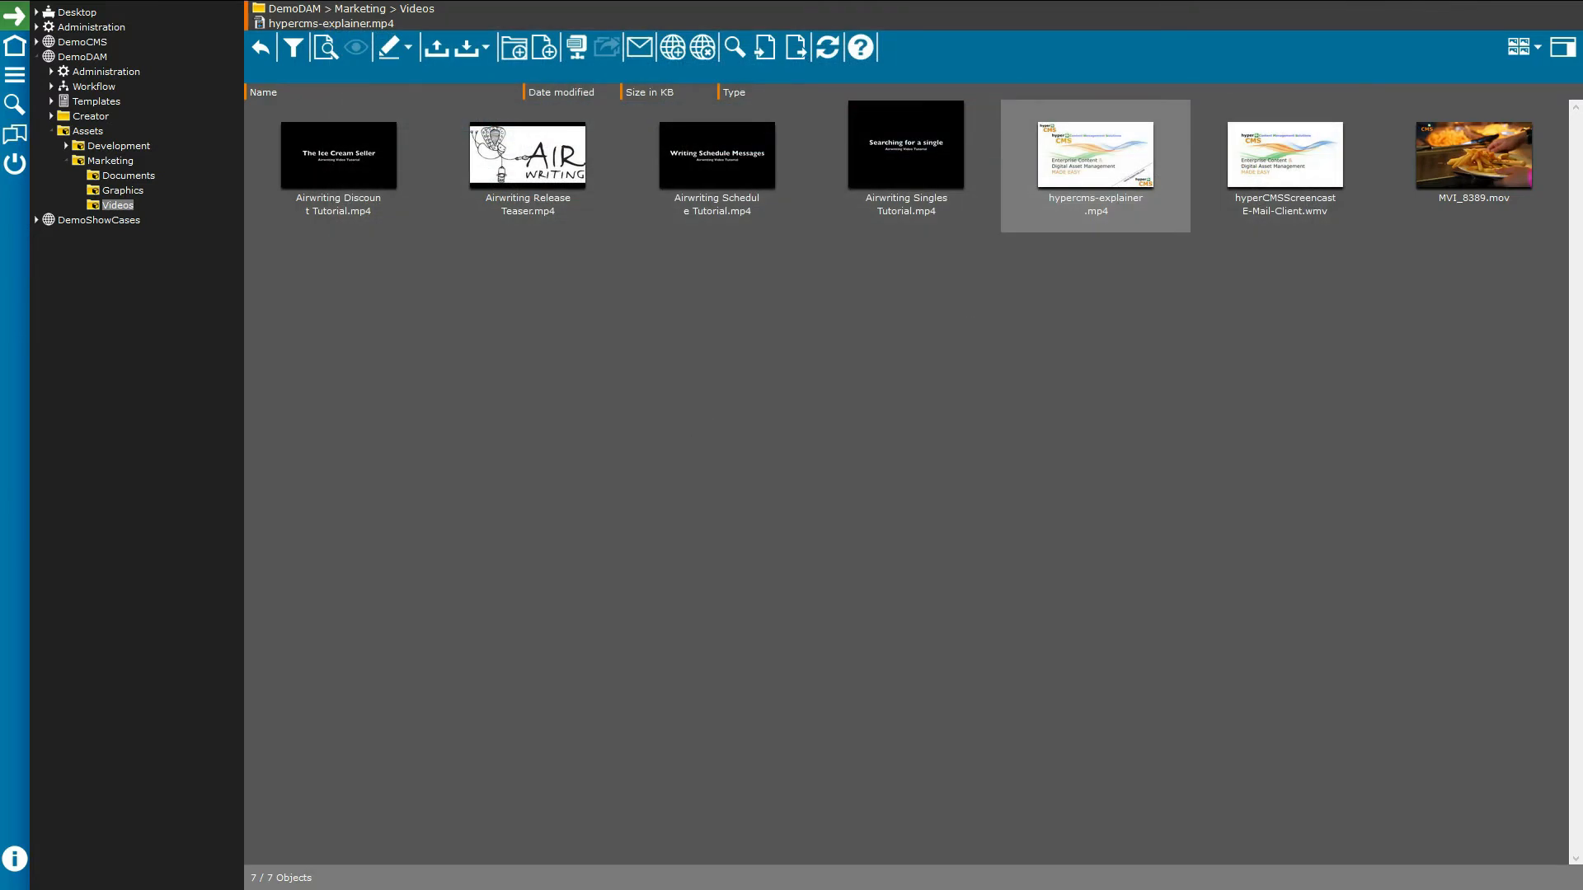
- Upload 1-your-comfort-zone-where-the-magic-happens-001.jpg and Green Wallpaper.jpg to the Marketing > Graphics folder with duplicate checking enabled, and close the upload window
left_click(122, 191)
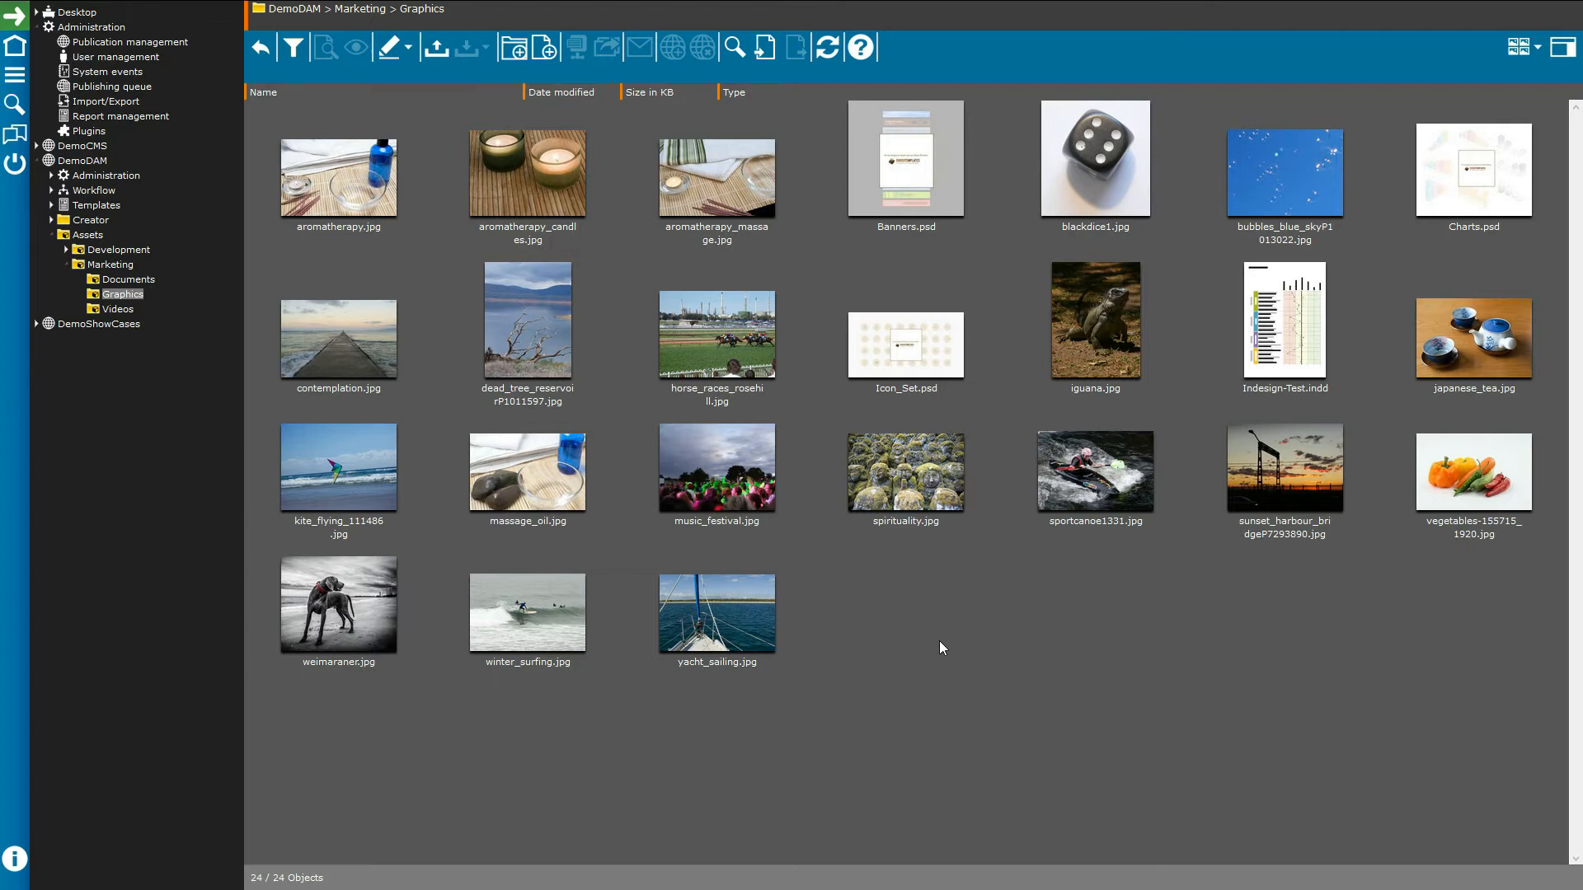
left_click(436, 50)
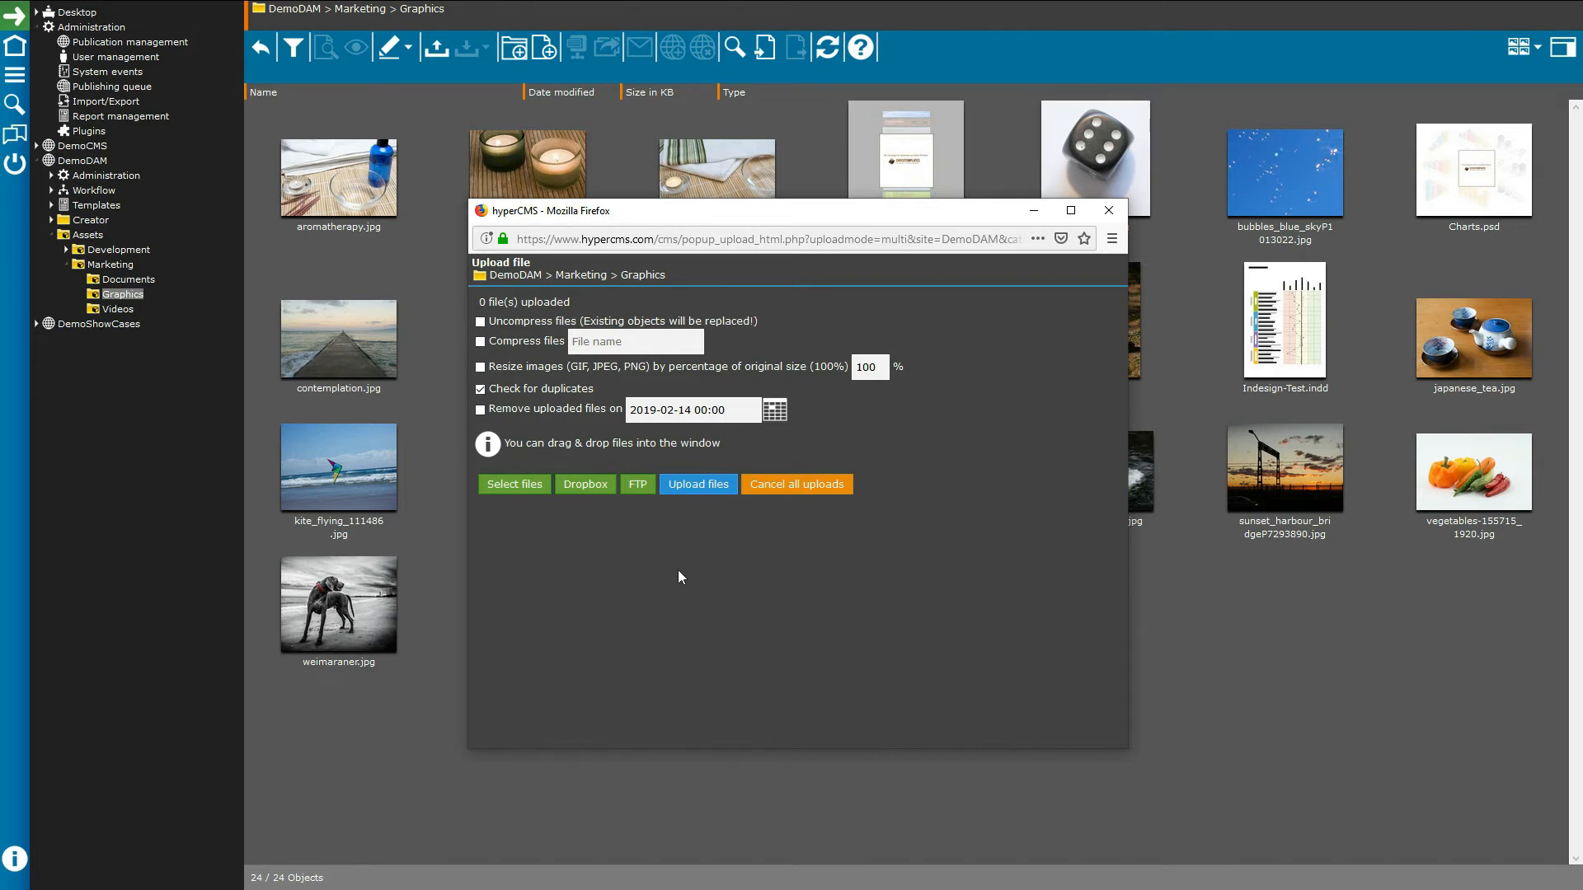
left_click(521, 486)
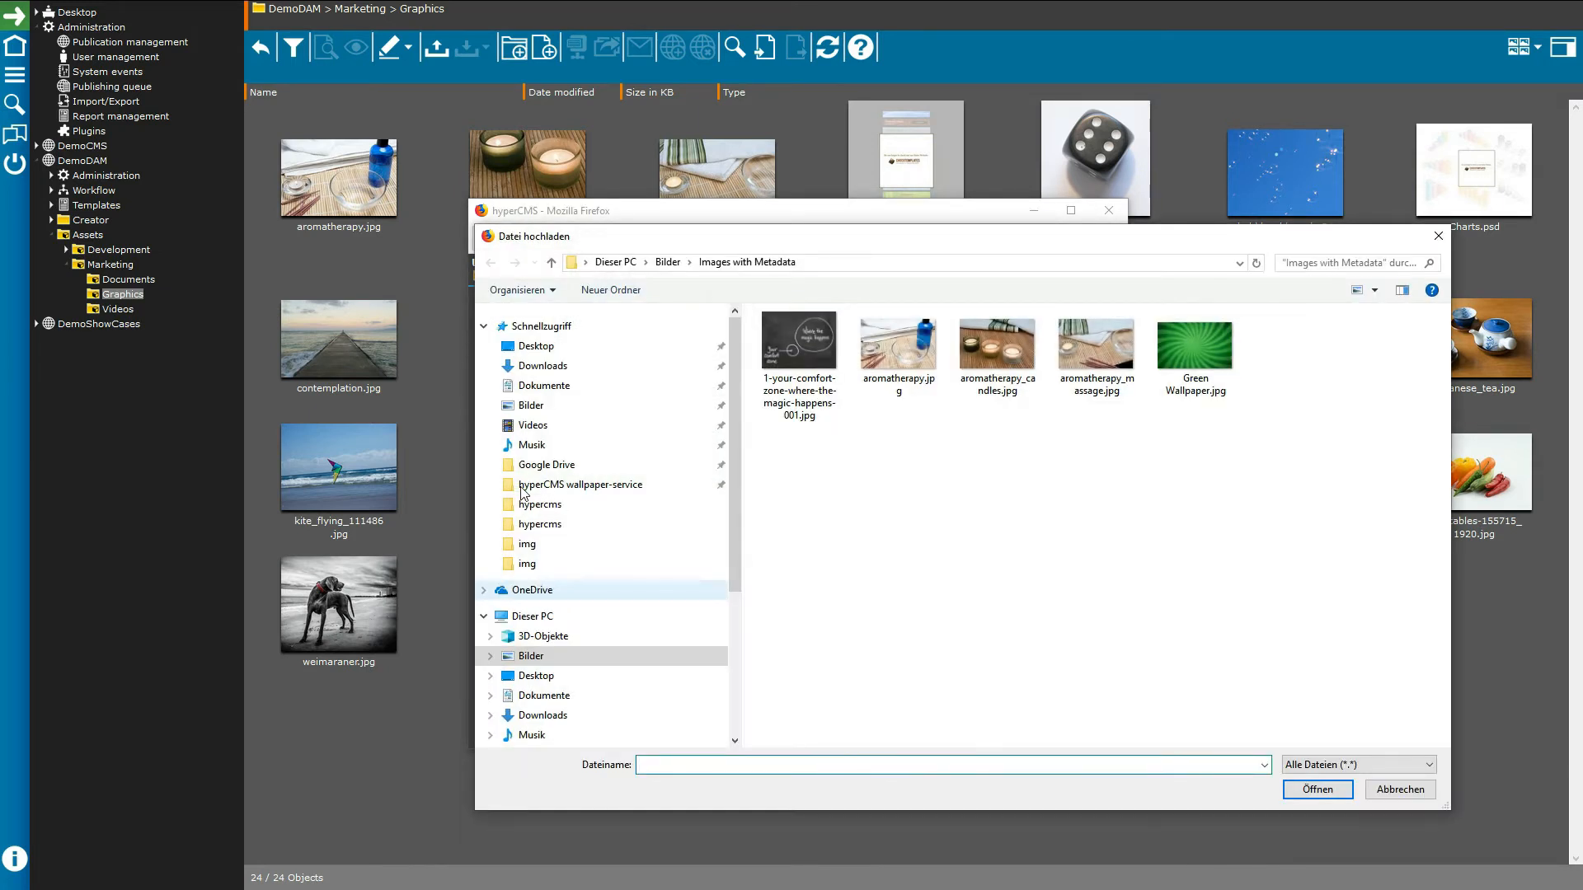
left_click(812, 397)
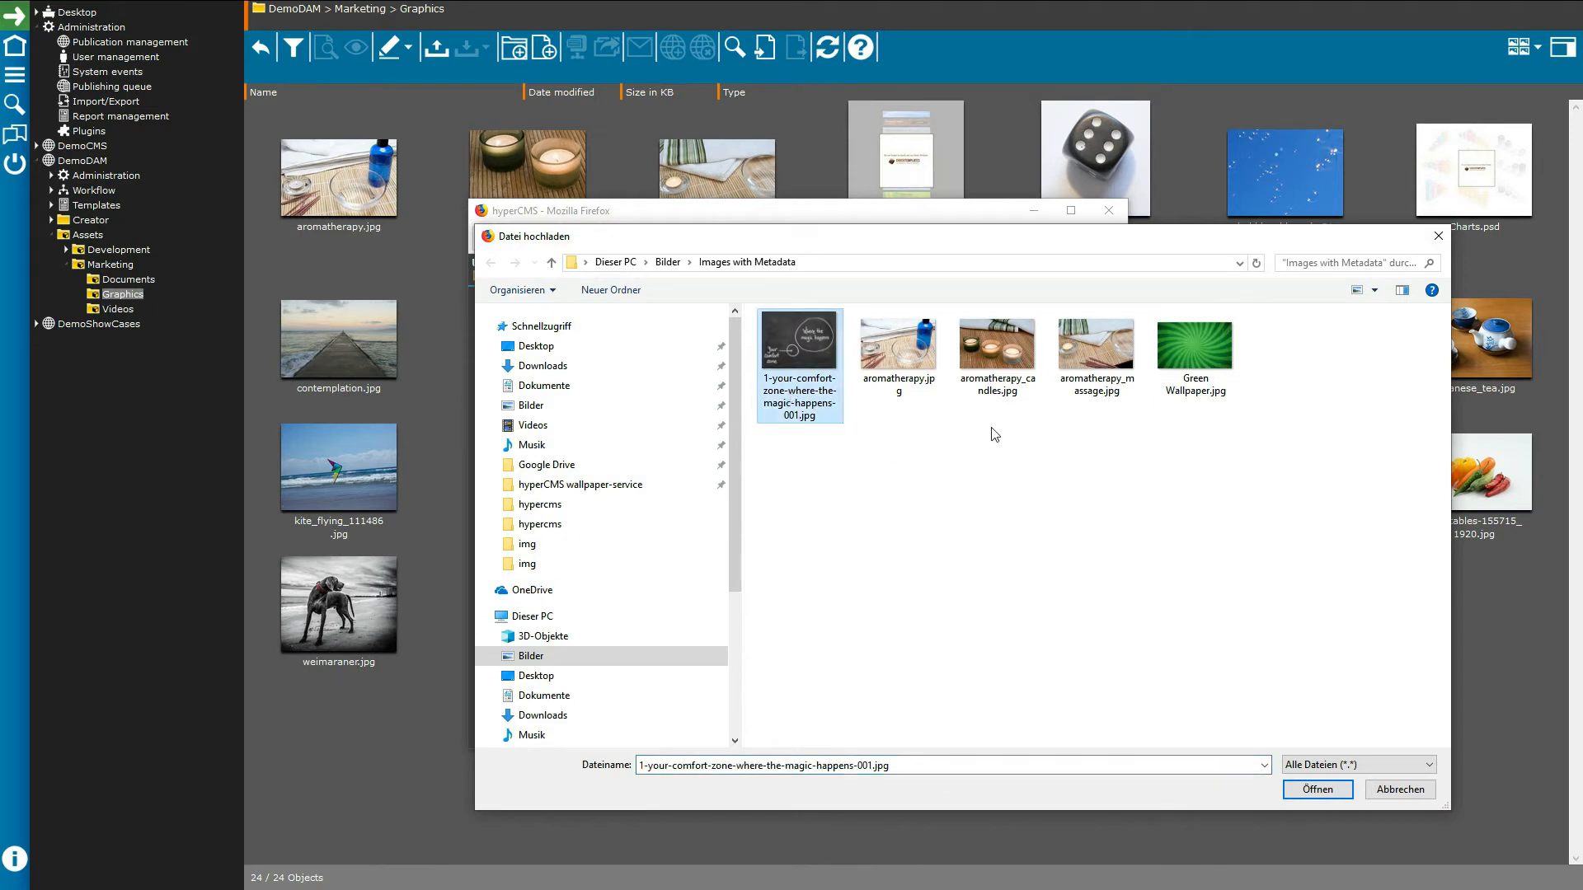
left_click(1175, 394, "ctrl")
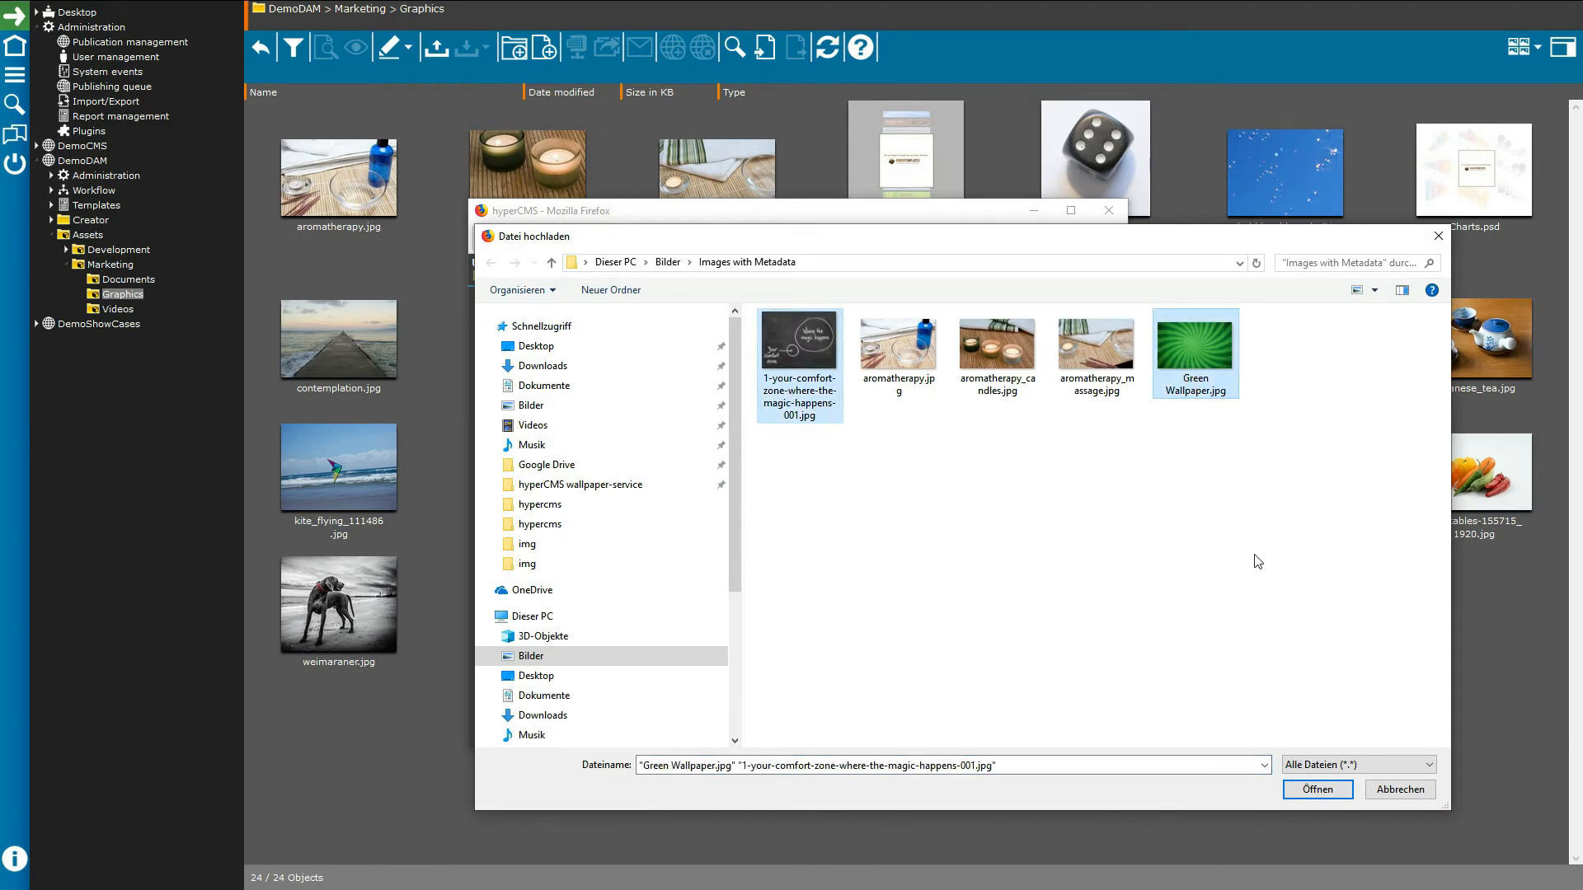
left_click(1317, 790)
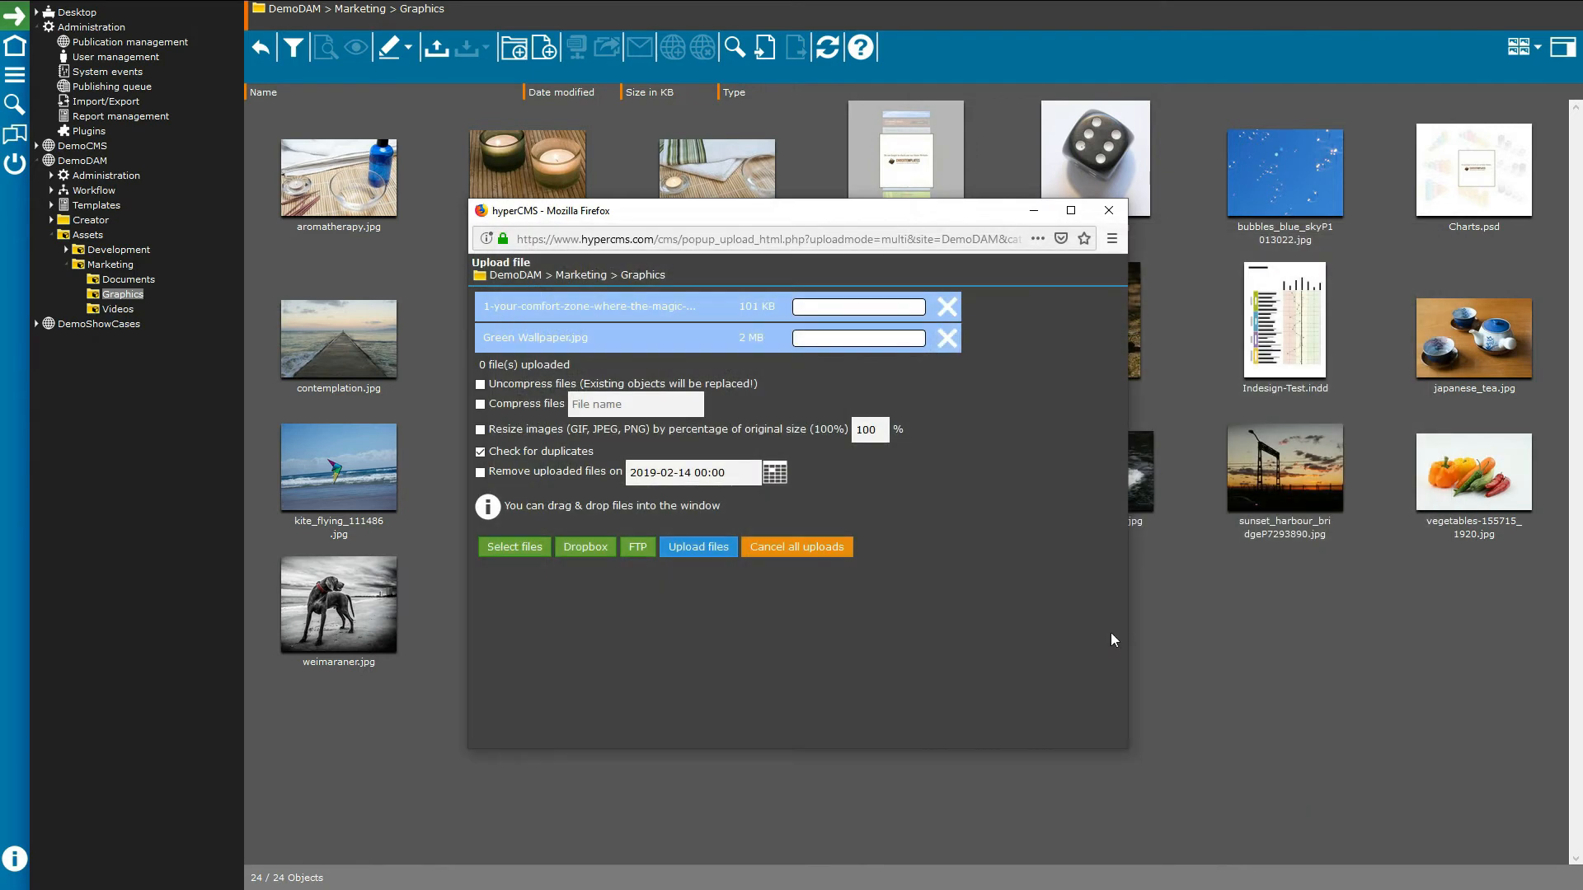
left_click(694, 547)
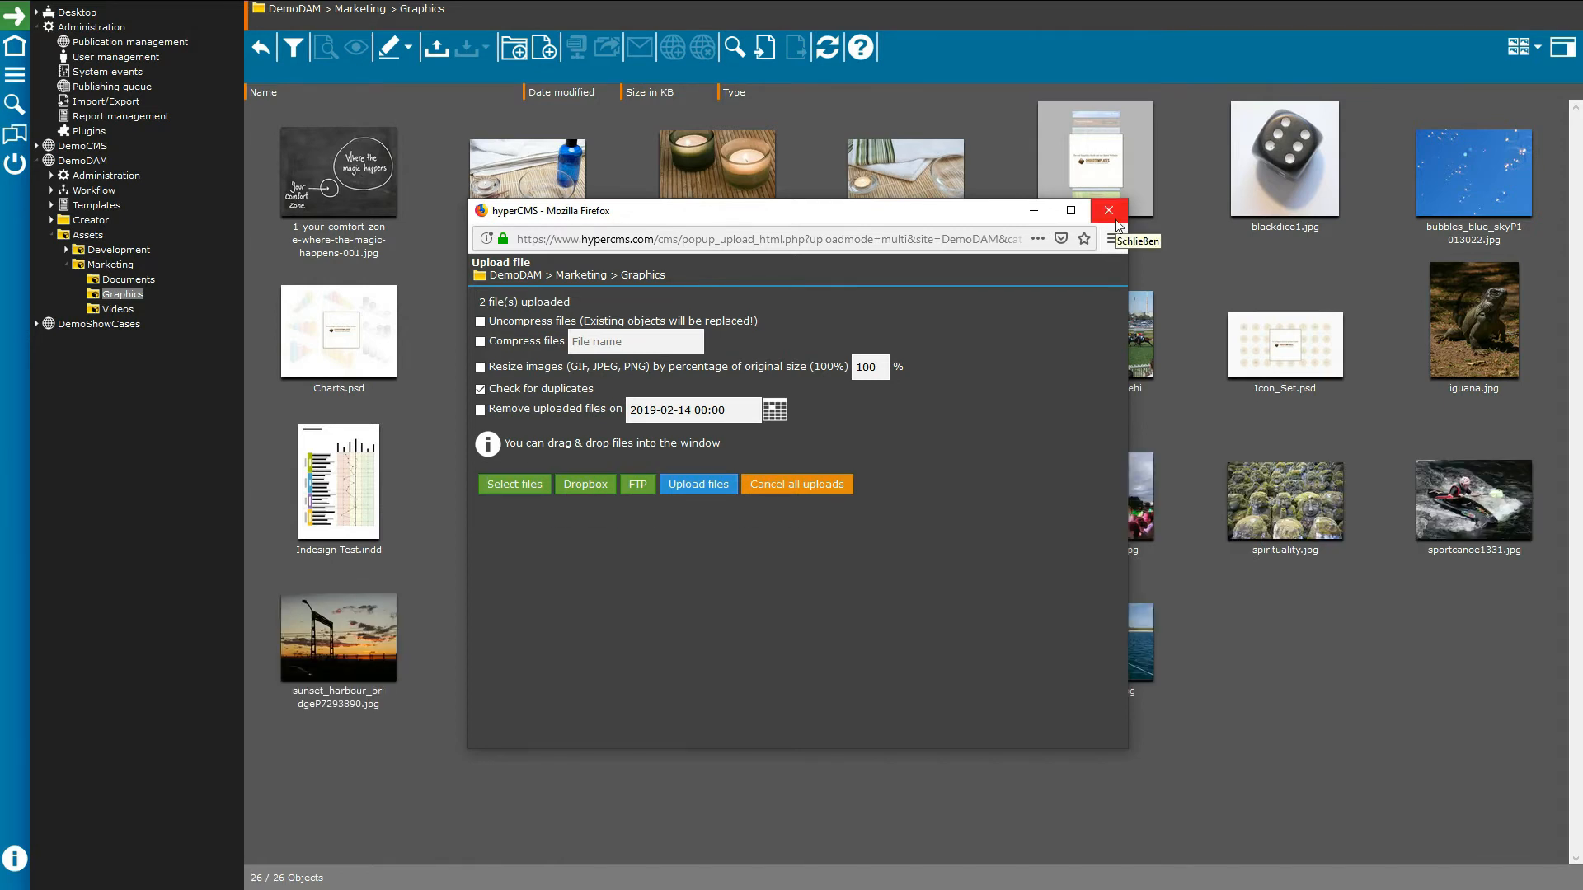
left_click(1108, 211)
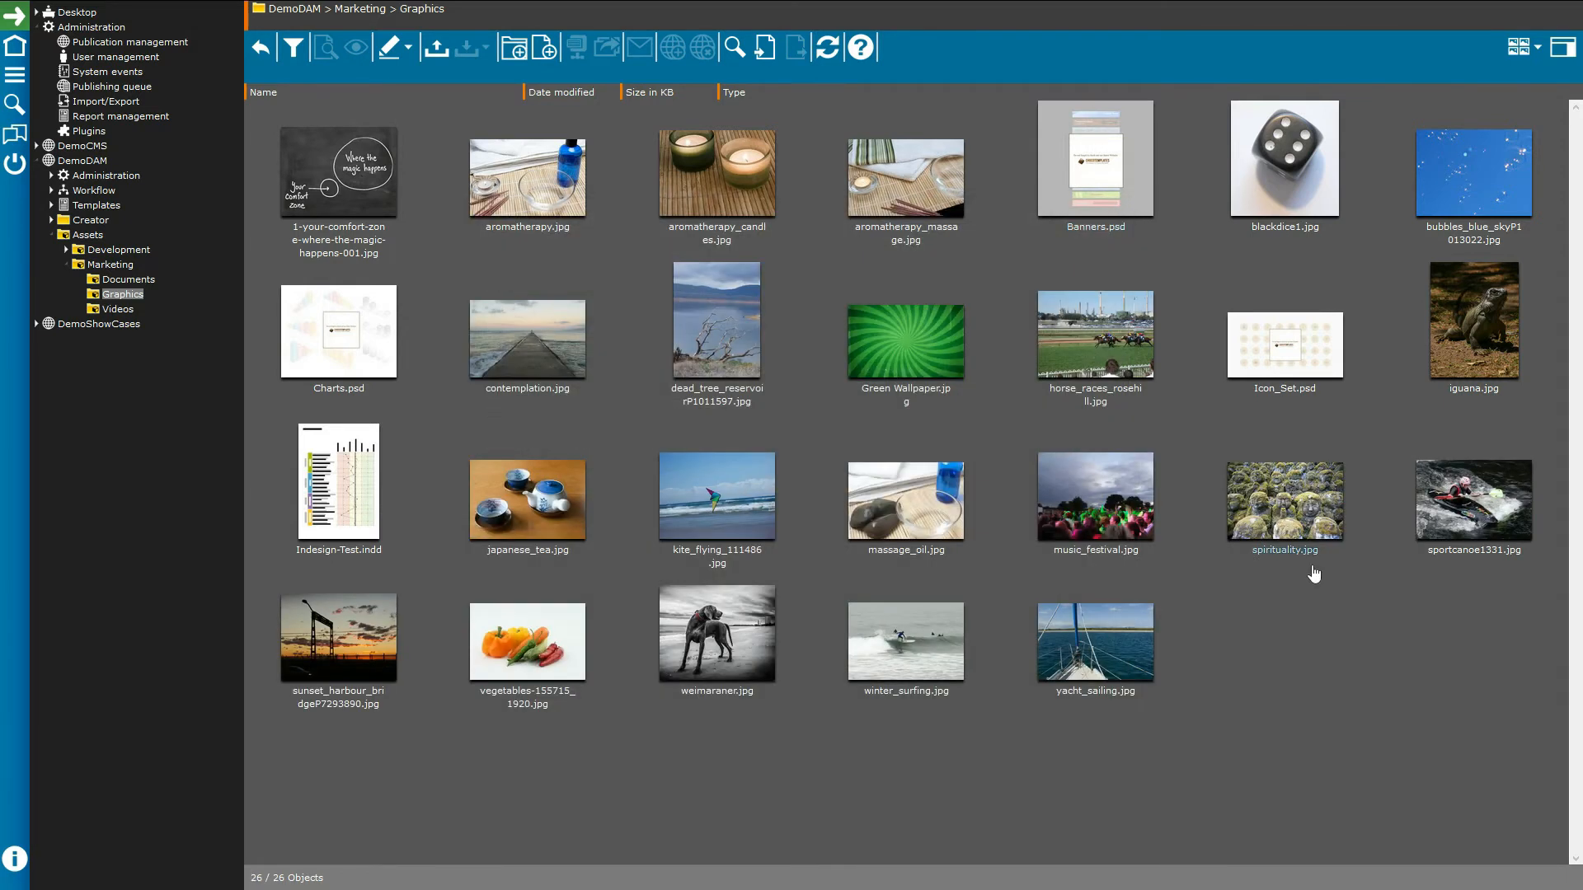
- Open Green Wallpaper.jpg, review its metadata fields from title to geolocation, and close the asset window
double_click(937, 356)
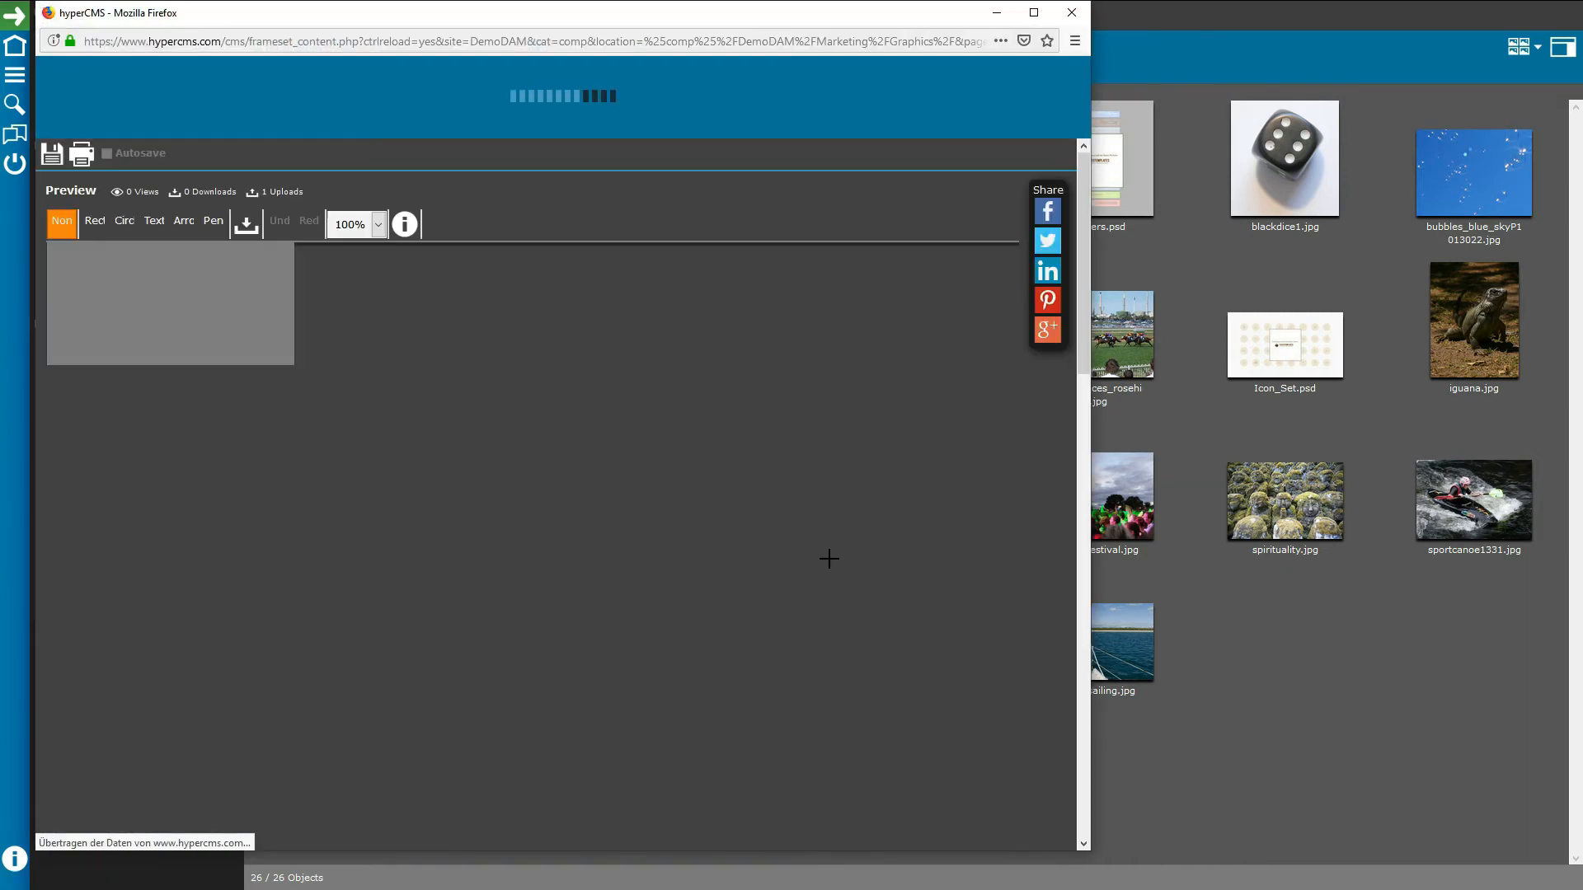
scroll(865, 441, "down", 5)
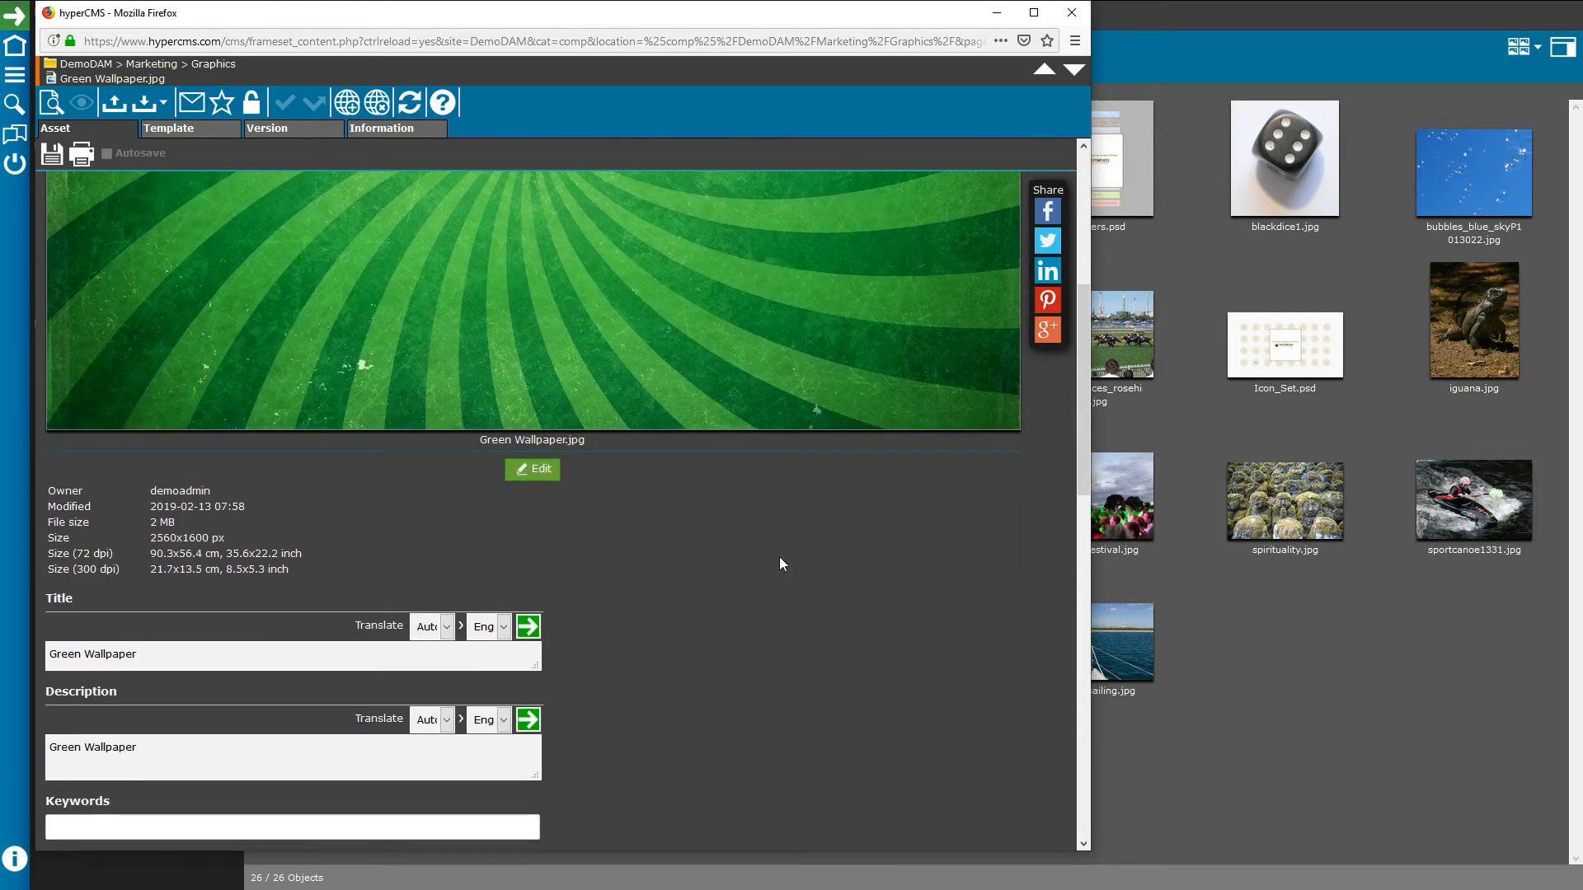
scroll(781, 564, "down", 4)
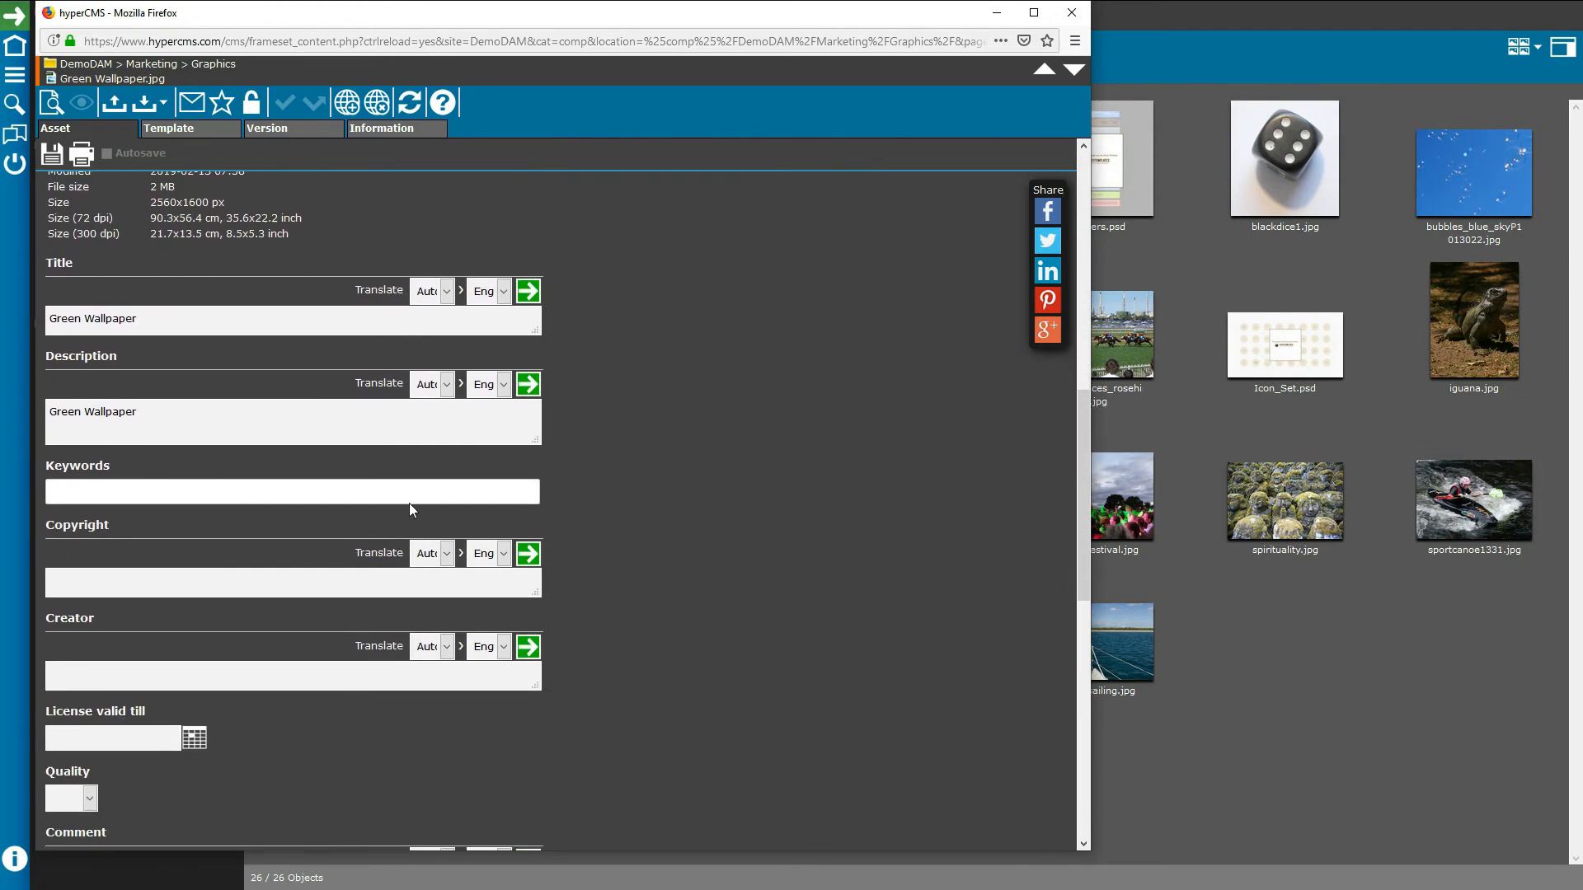
scroll(259, 608, "down", 1)
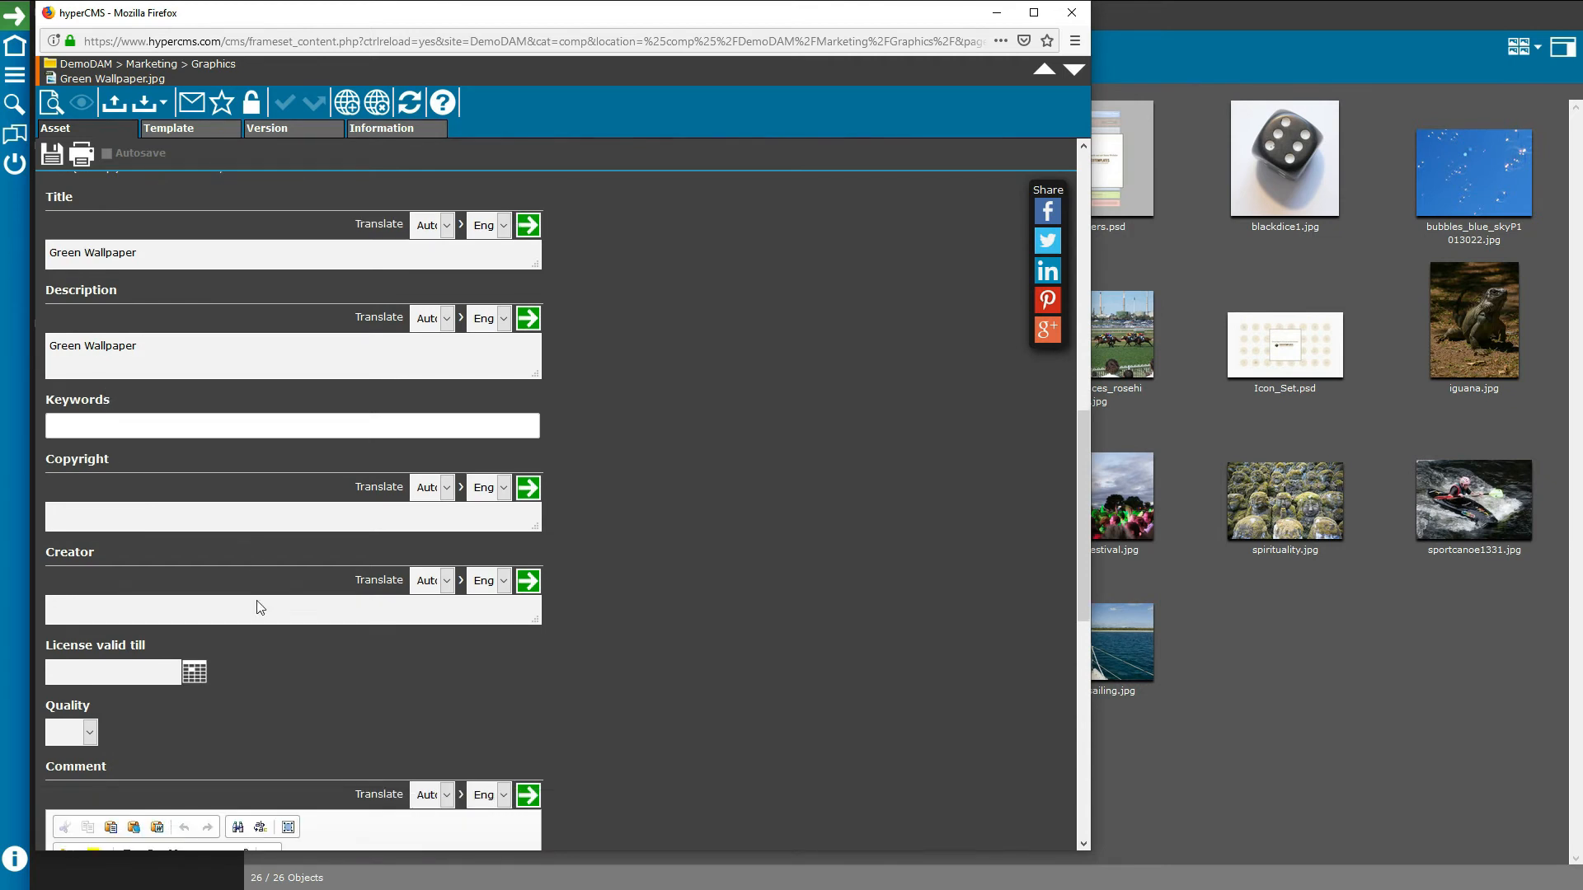
scroll(260, 608, "down", 5)
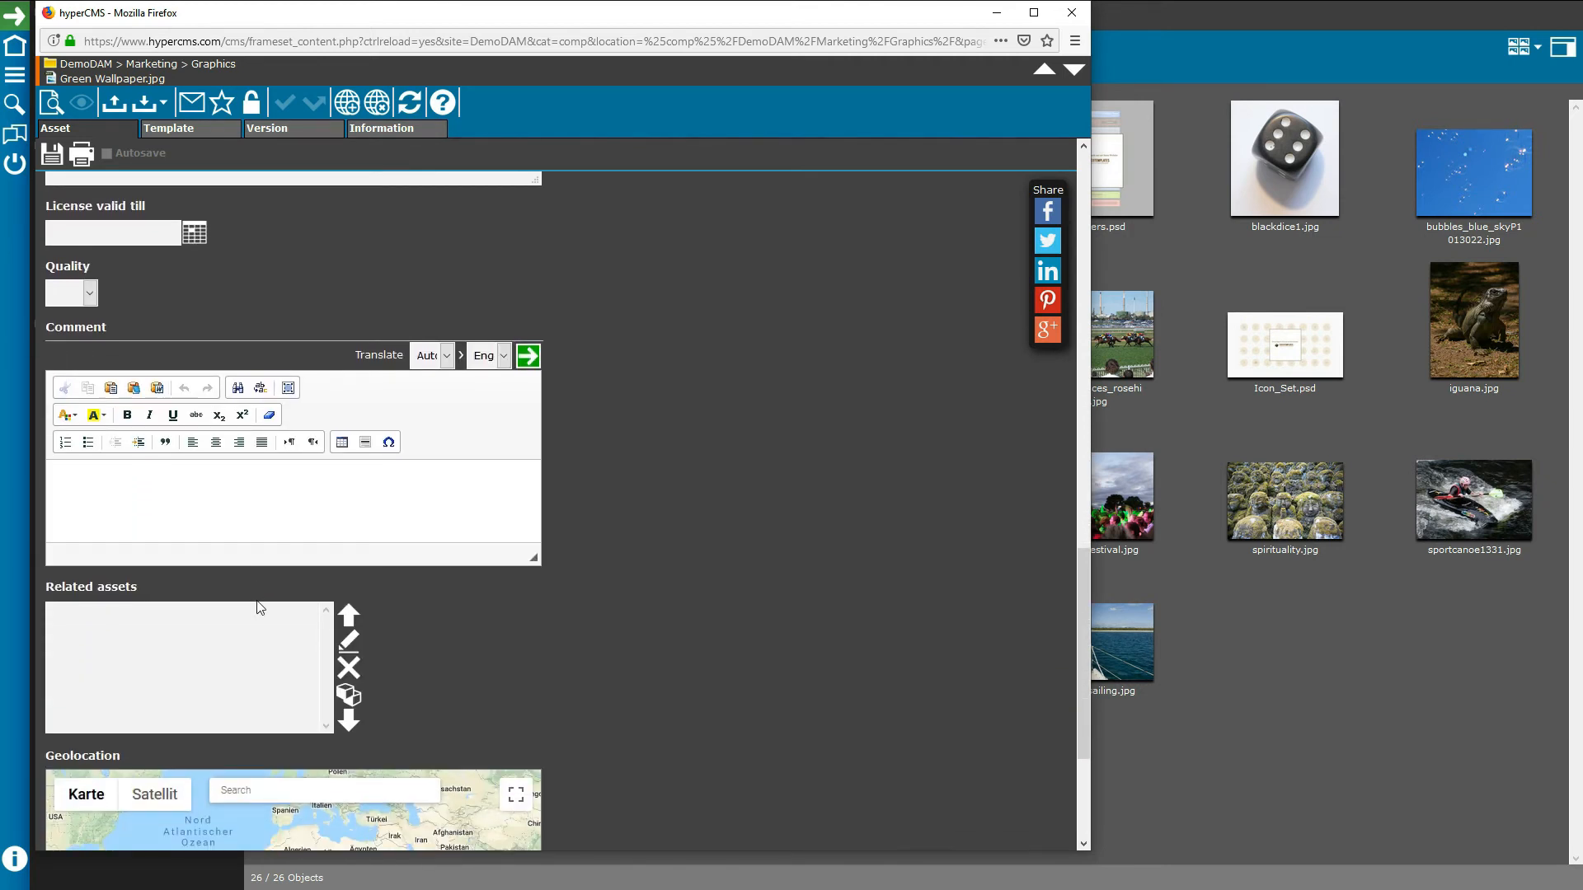
scroll(260, 607, "up", 10)
left_click(1071, 12)
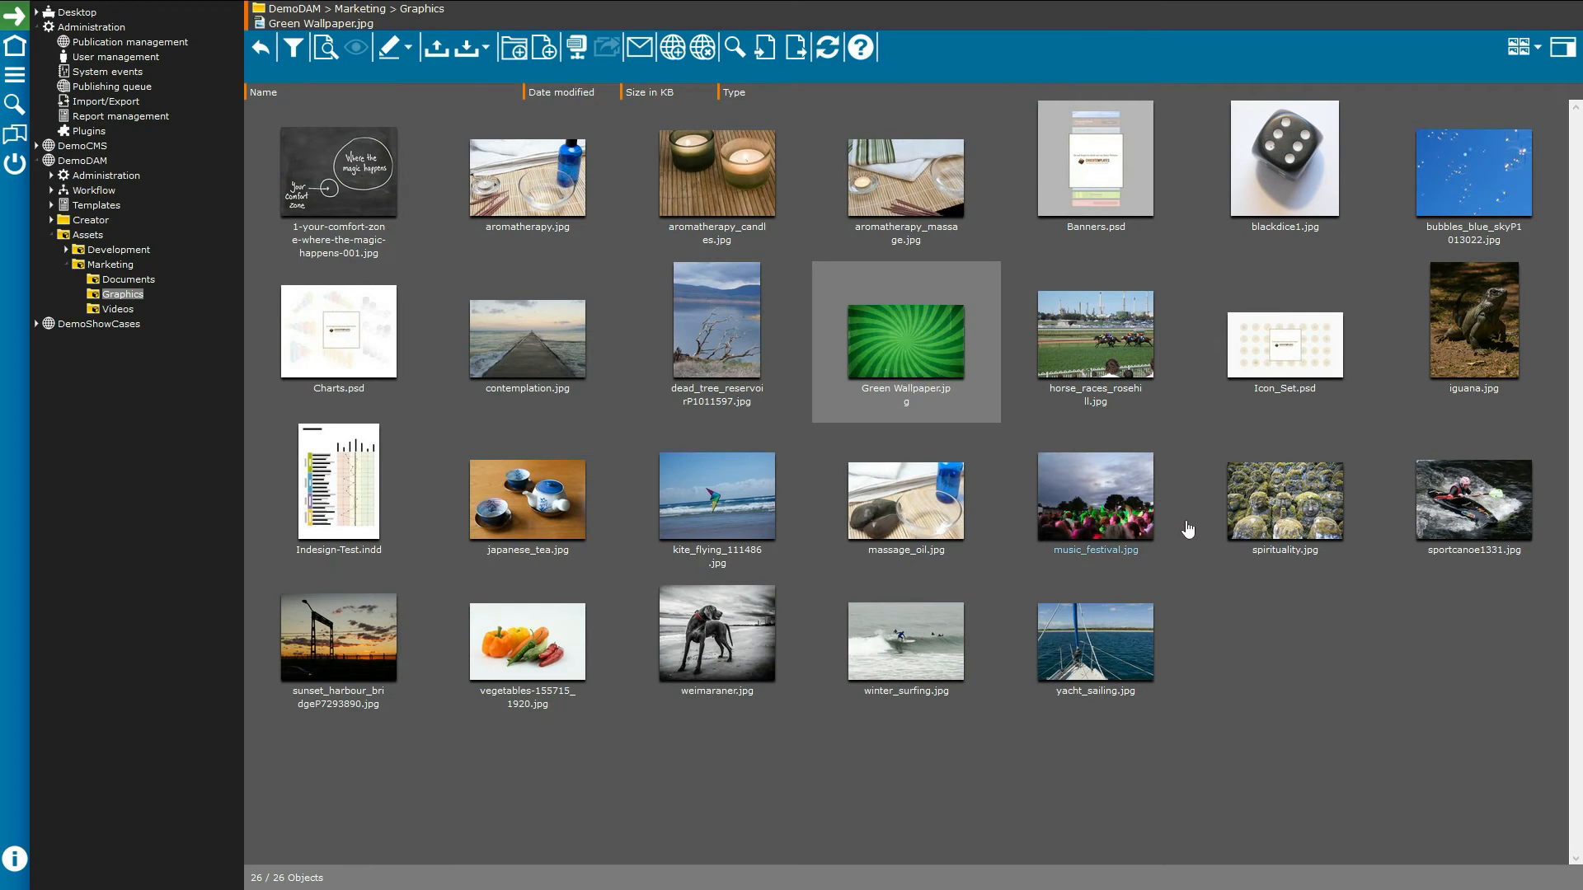
- Open 1-your-comfort-zone-where-the-magic-happens-001.jpg, review its title, description and copyright metadata, and close the asset window
double_click(356, 186)
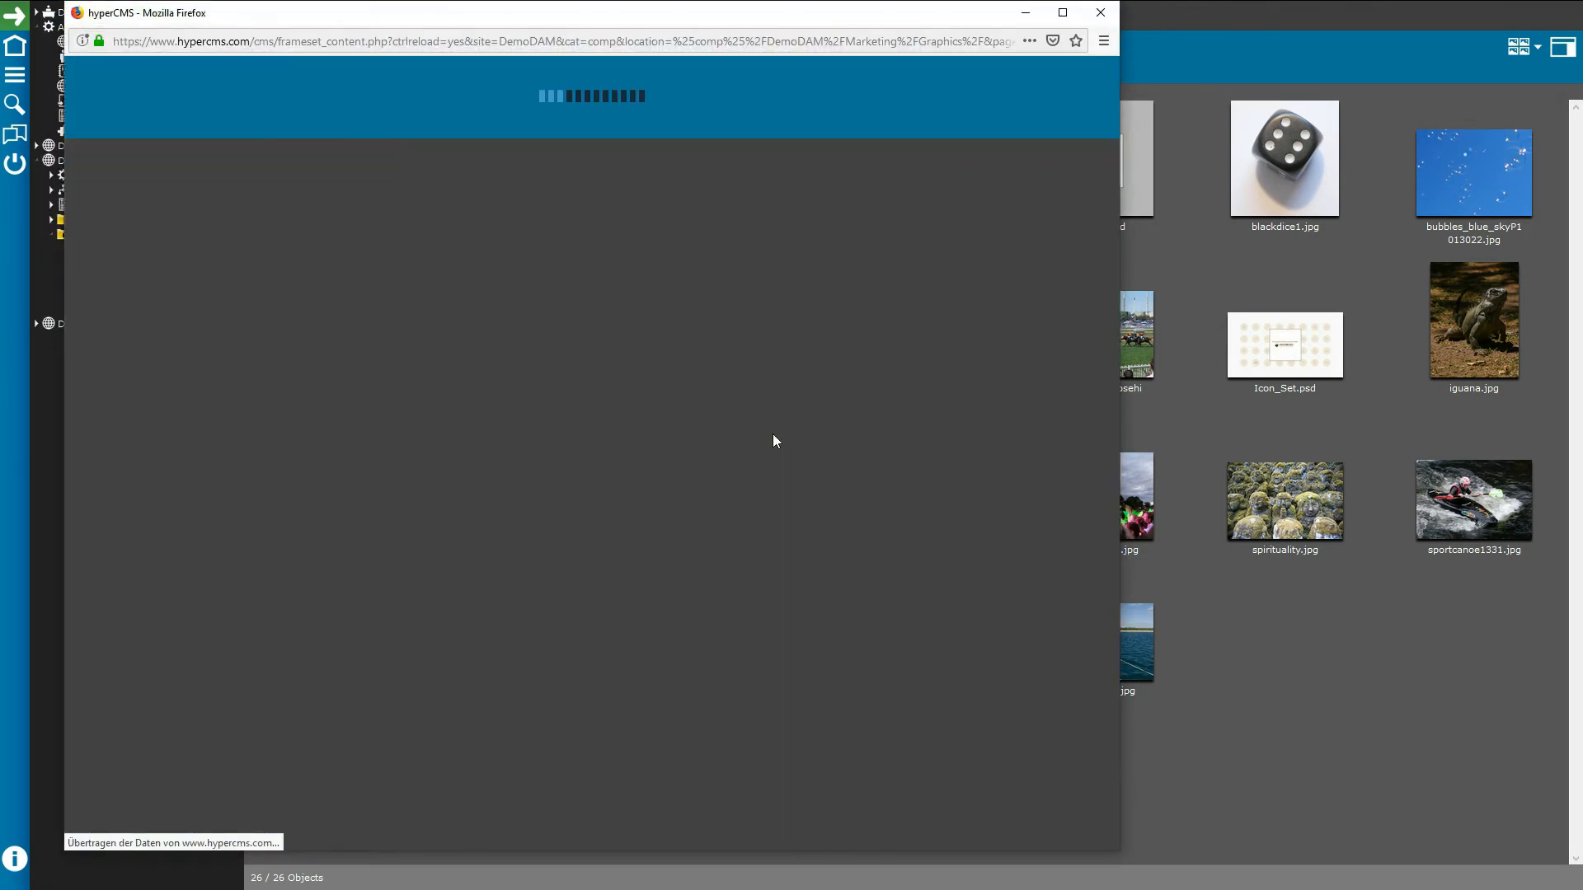
scroll(769, 458, "down", 8)
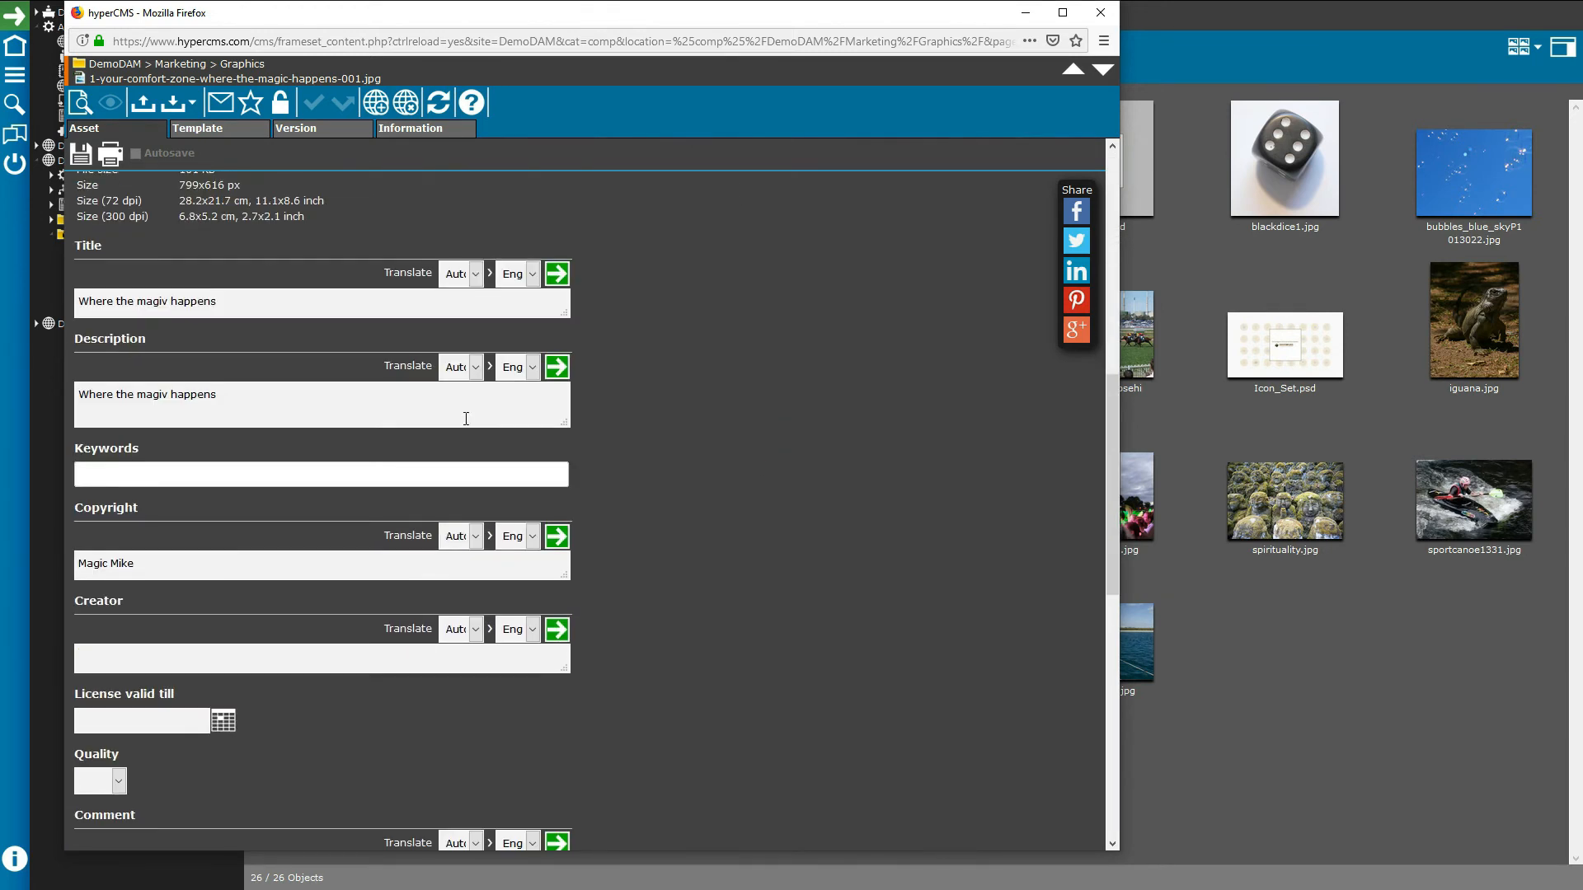
scroll(750, 511, "up", 5)
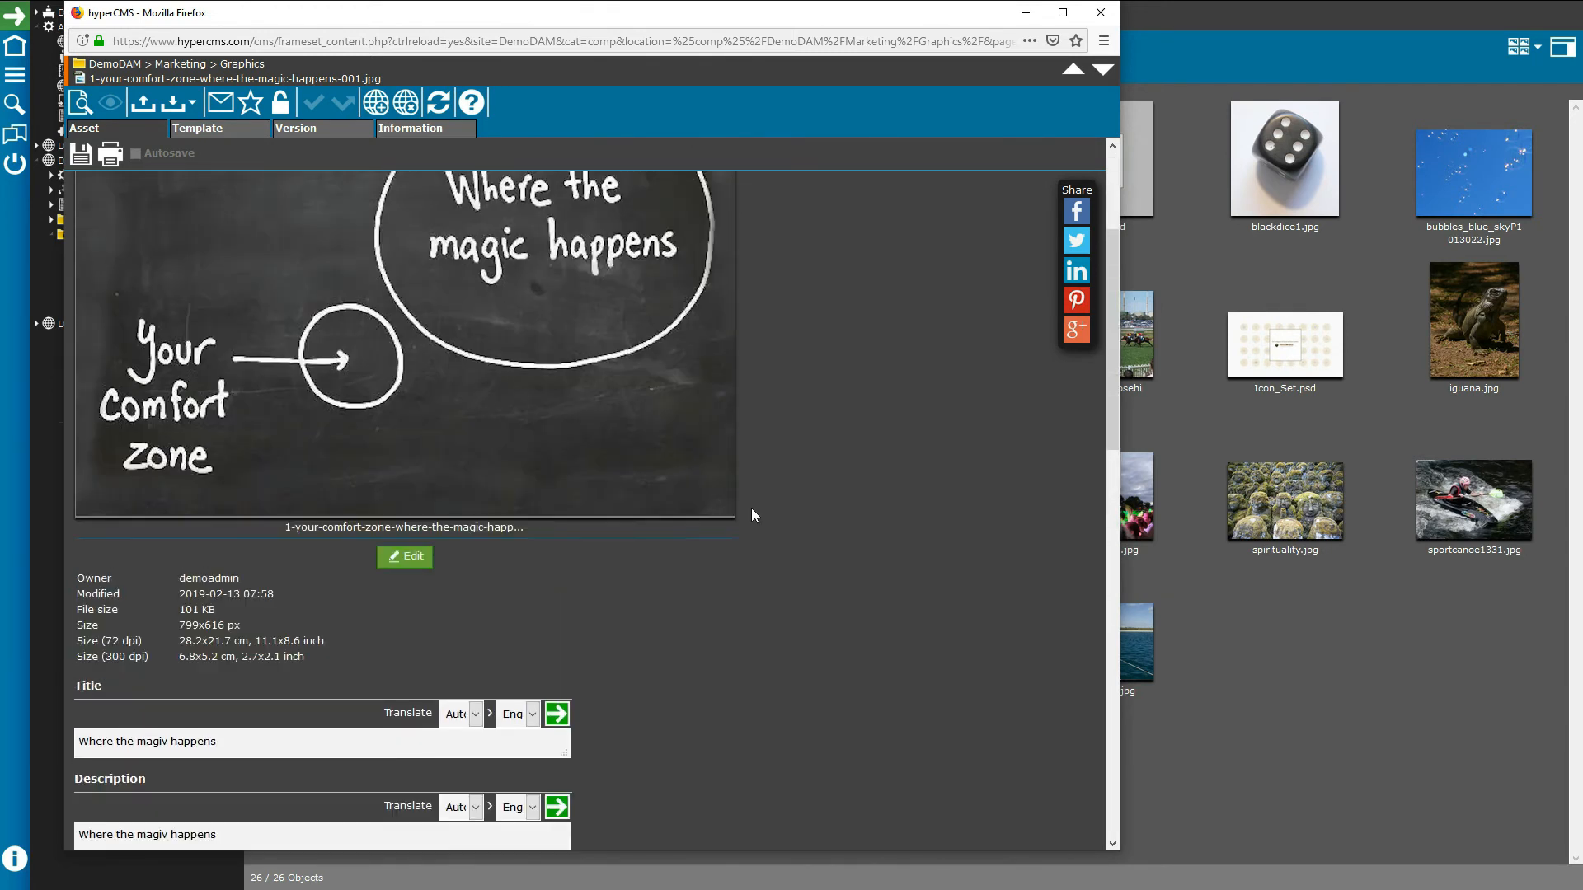
scroll(752, 515, "up", 3)
left_click(1100, 12)
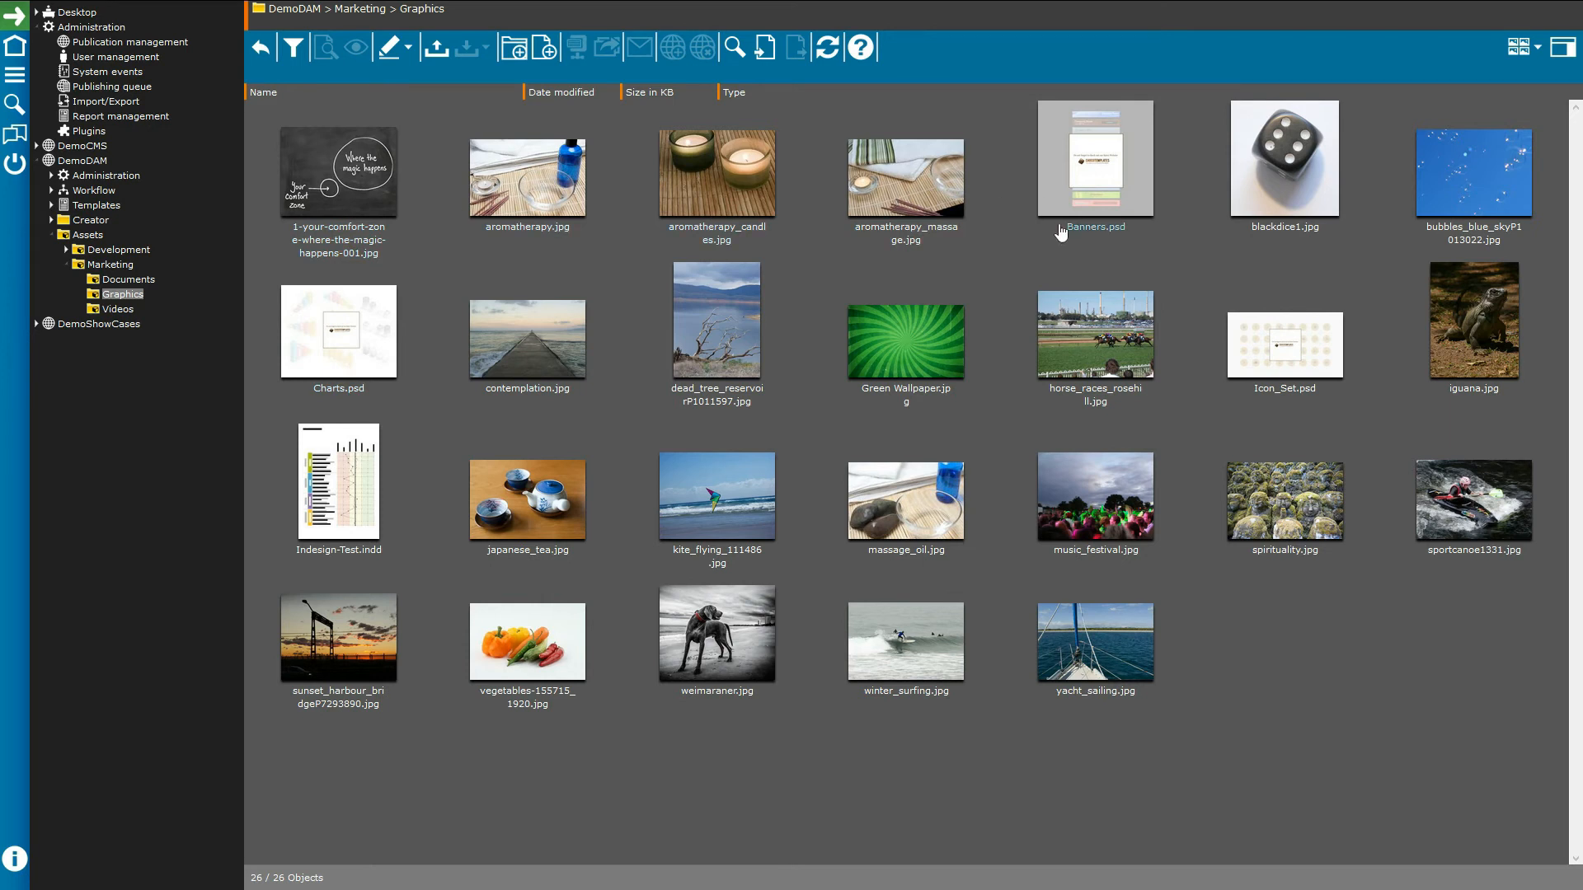
- Open both uploaded images together for multi-editing, look over the shared metadata fields and image editing options, and close the editor
left_click(352, 212)
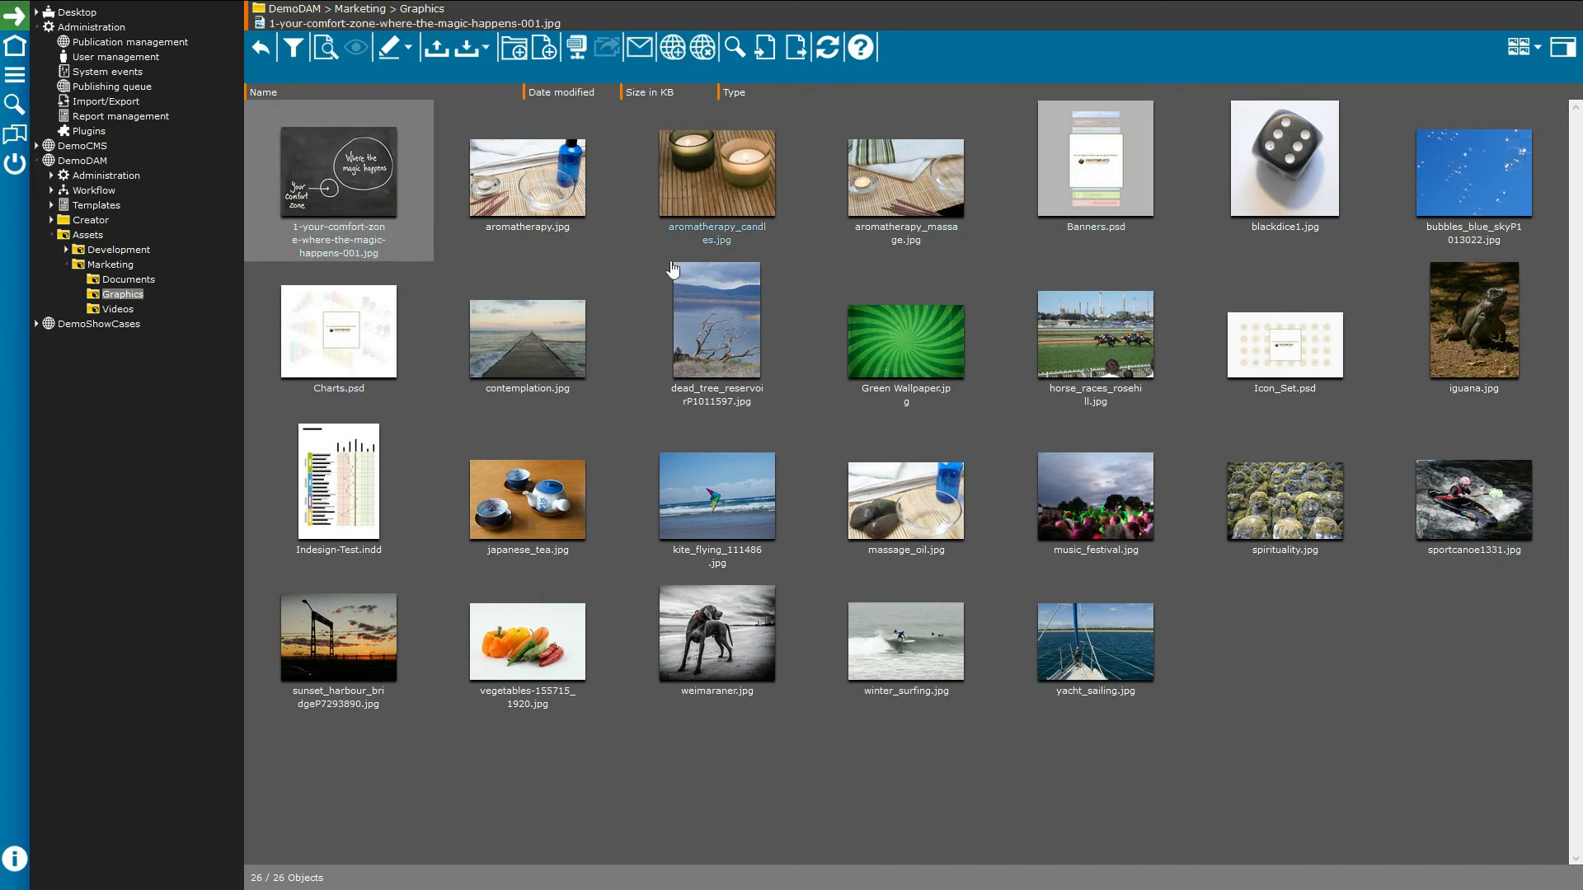
left_click(889, 345, "ctrl")
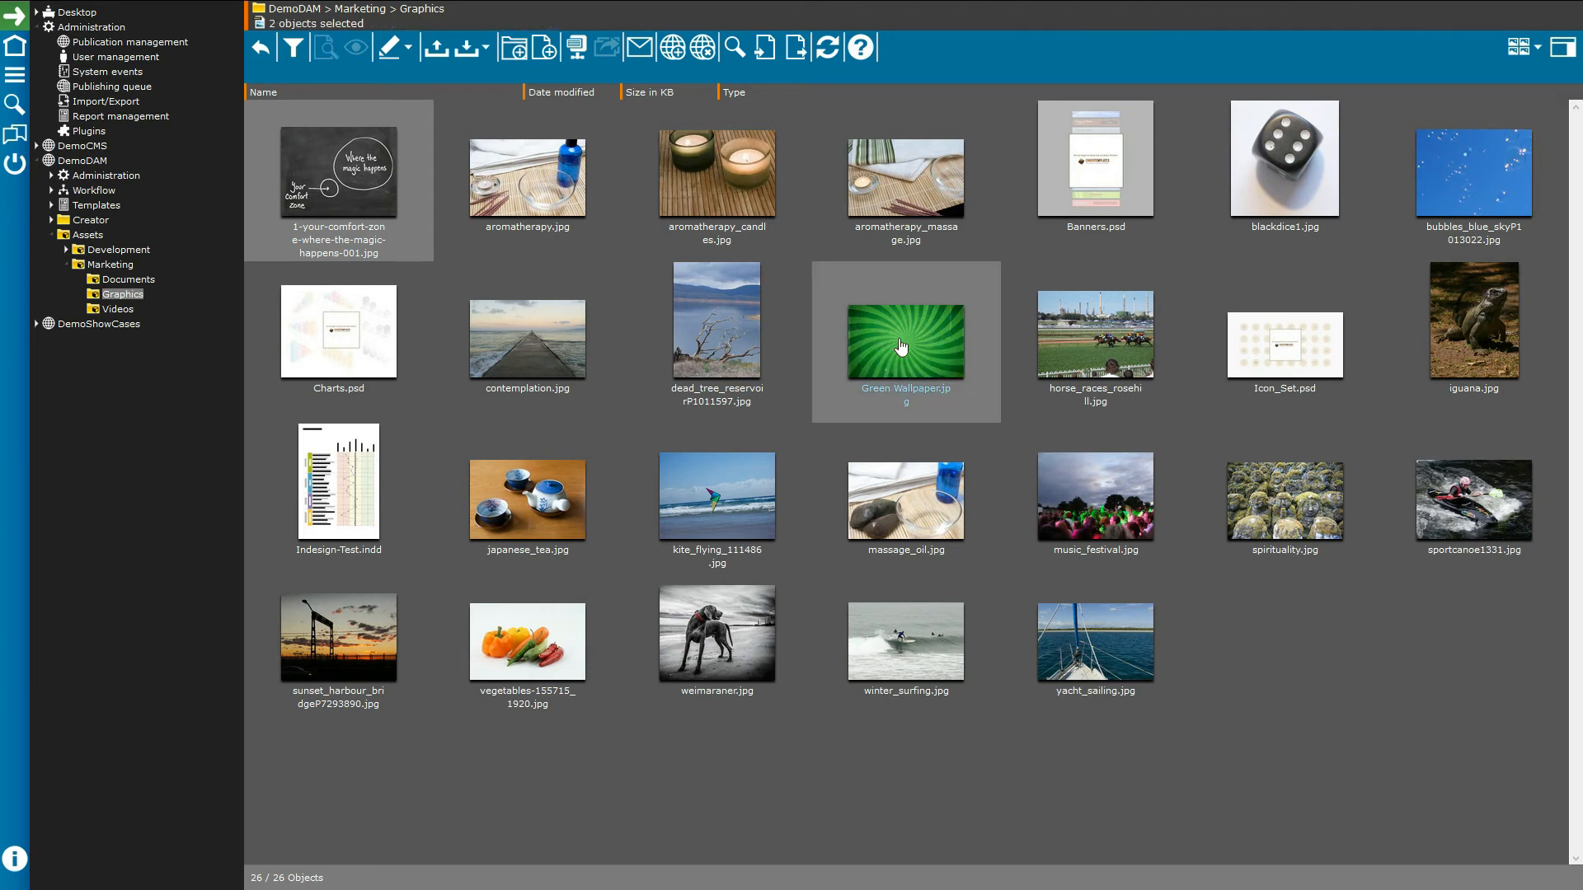
right_click(895, 336)
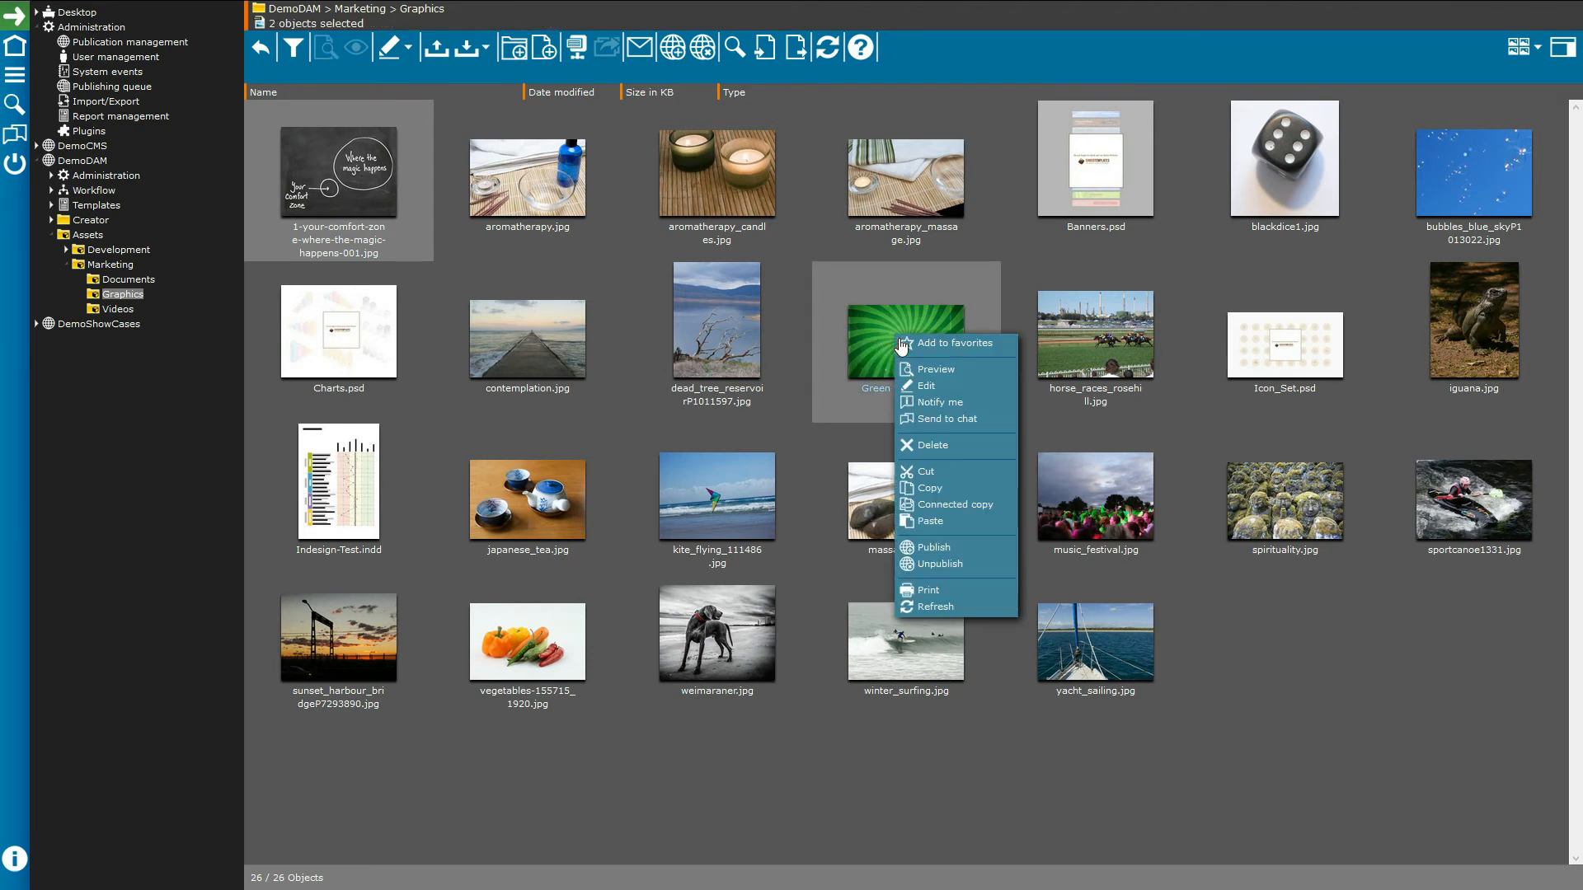
left_click(919, 385)
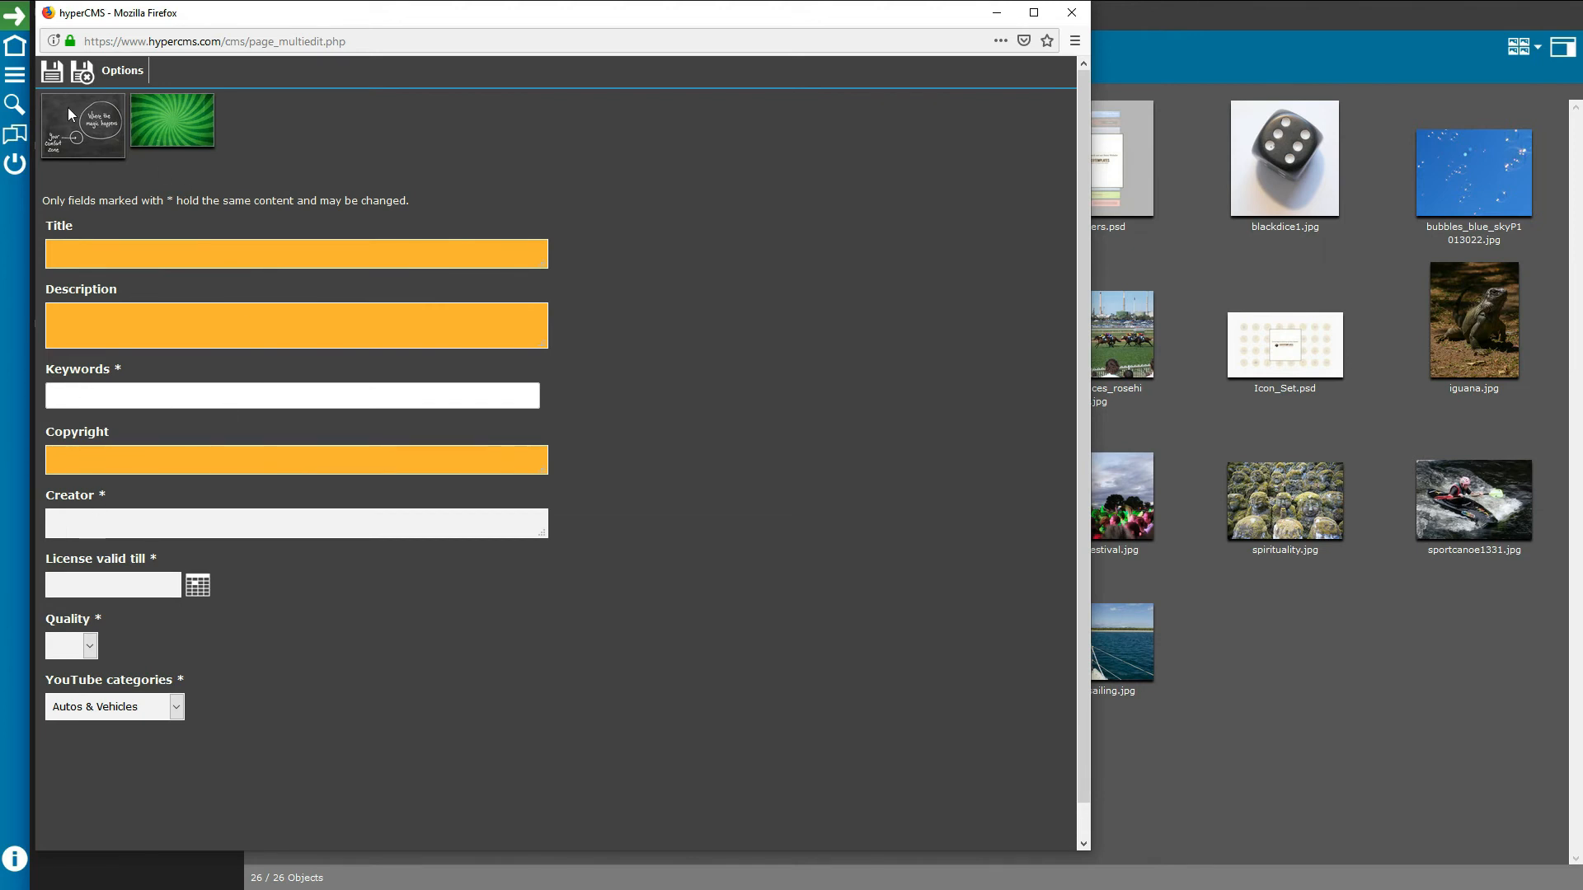
left_click(116, 75)
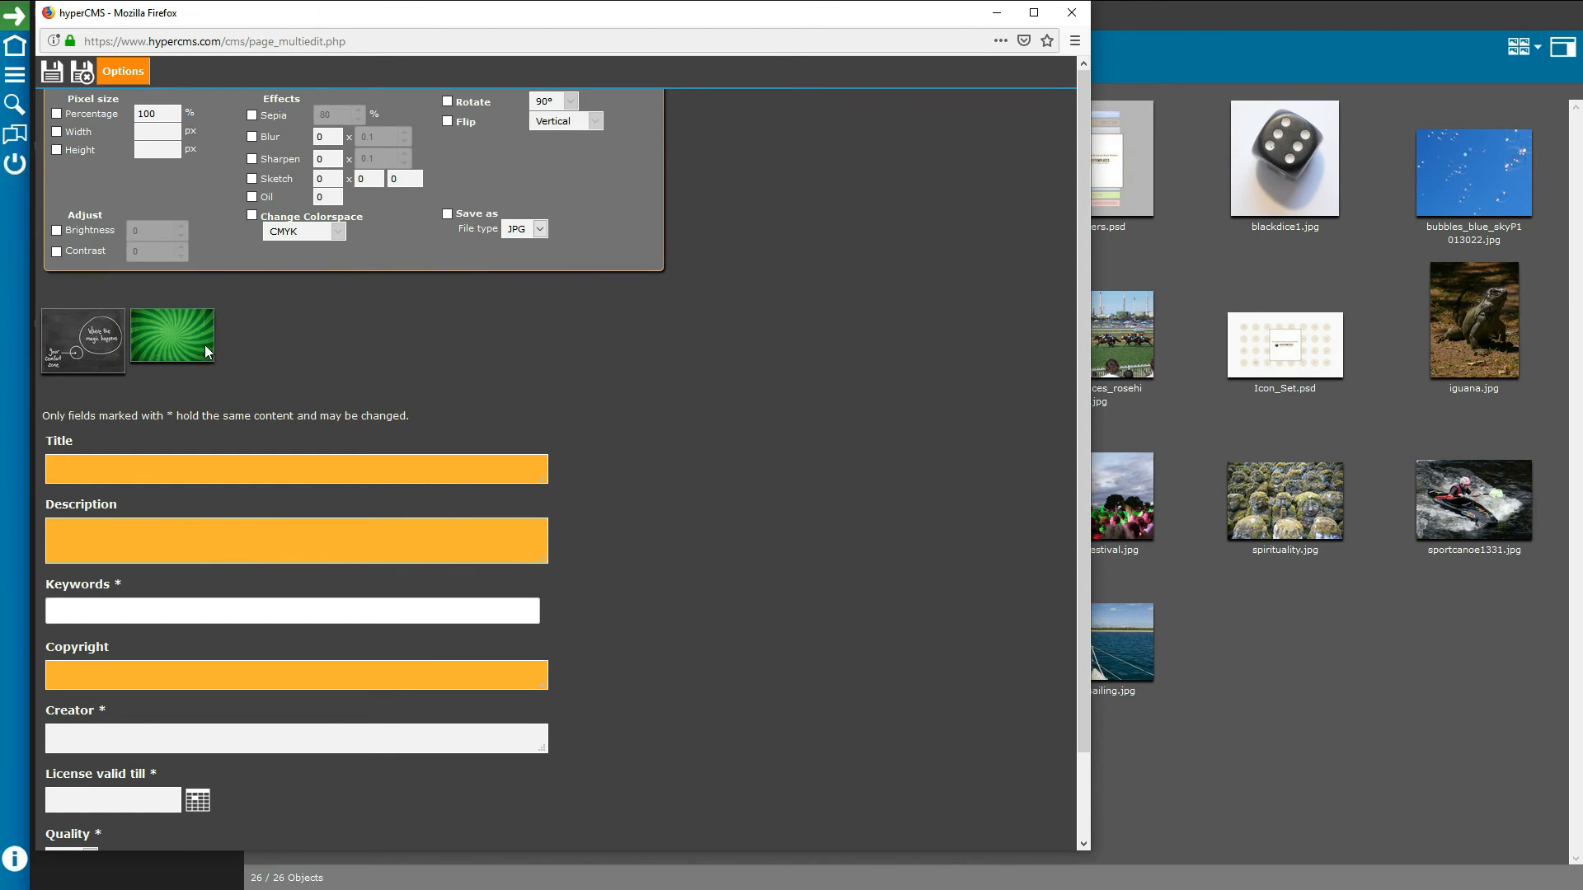
left_click(1070, 18)
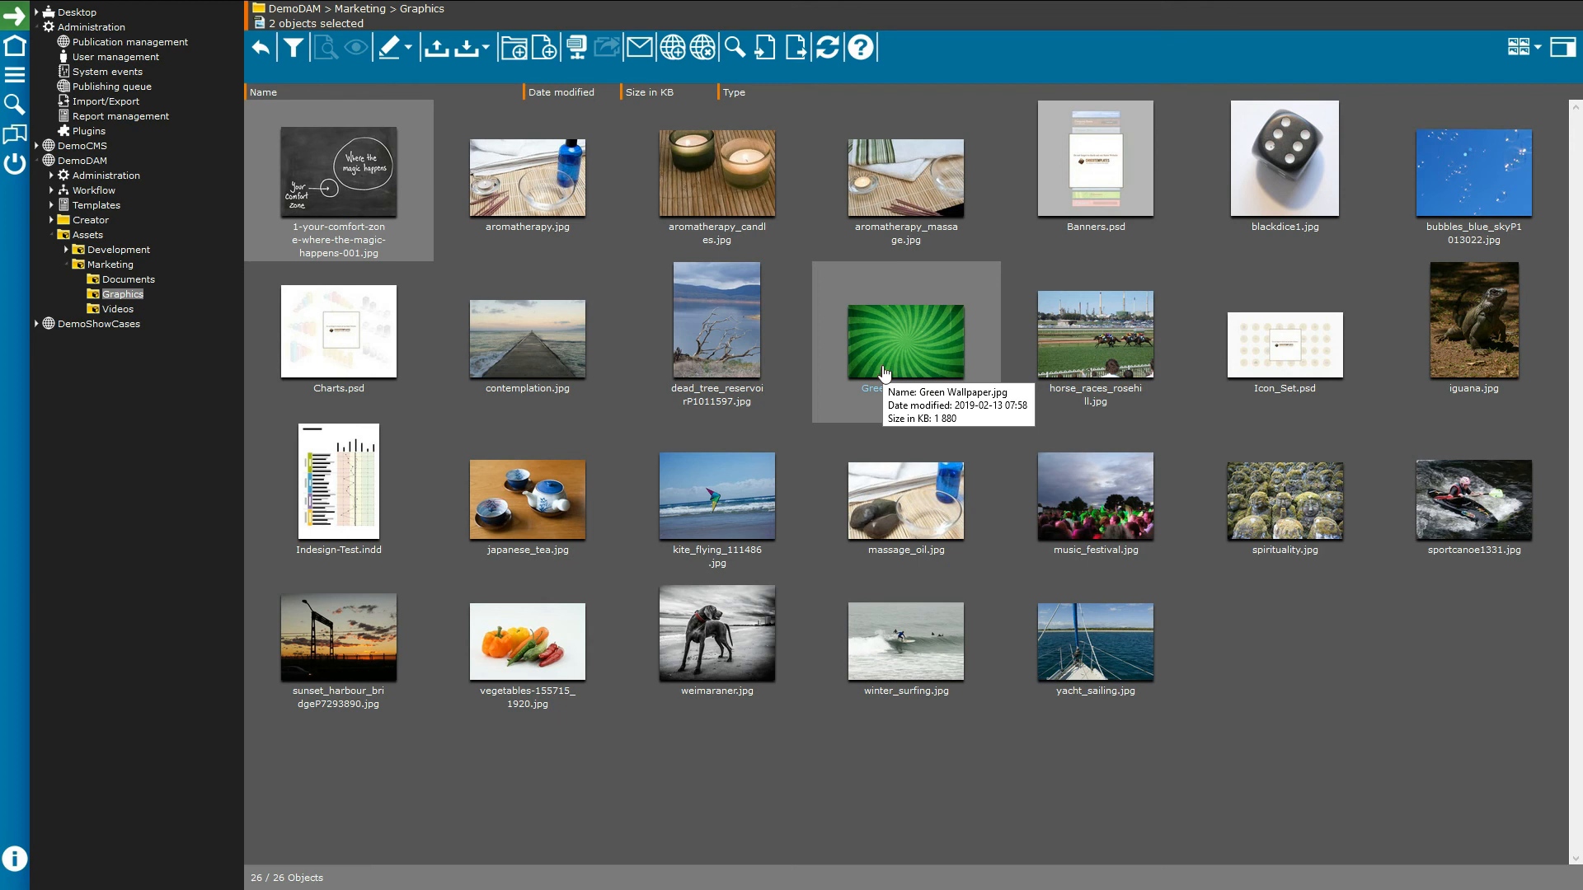
- Try enabling notifications on create/upload and on edit for the two selected images, and close the notification settings without saving
right_click(933, 363)
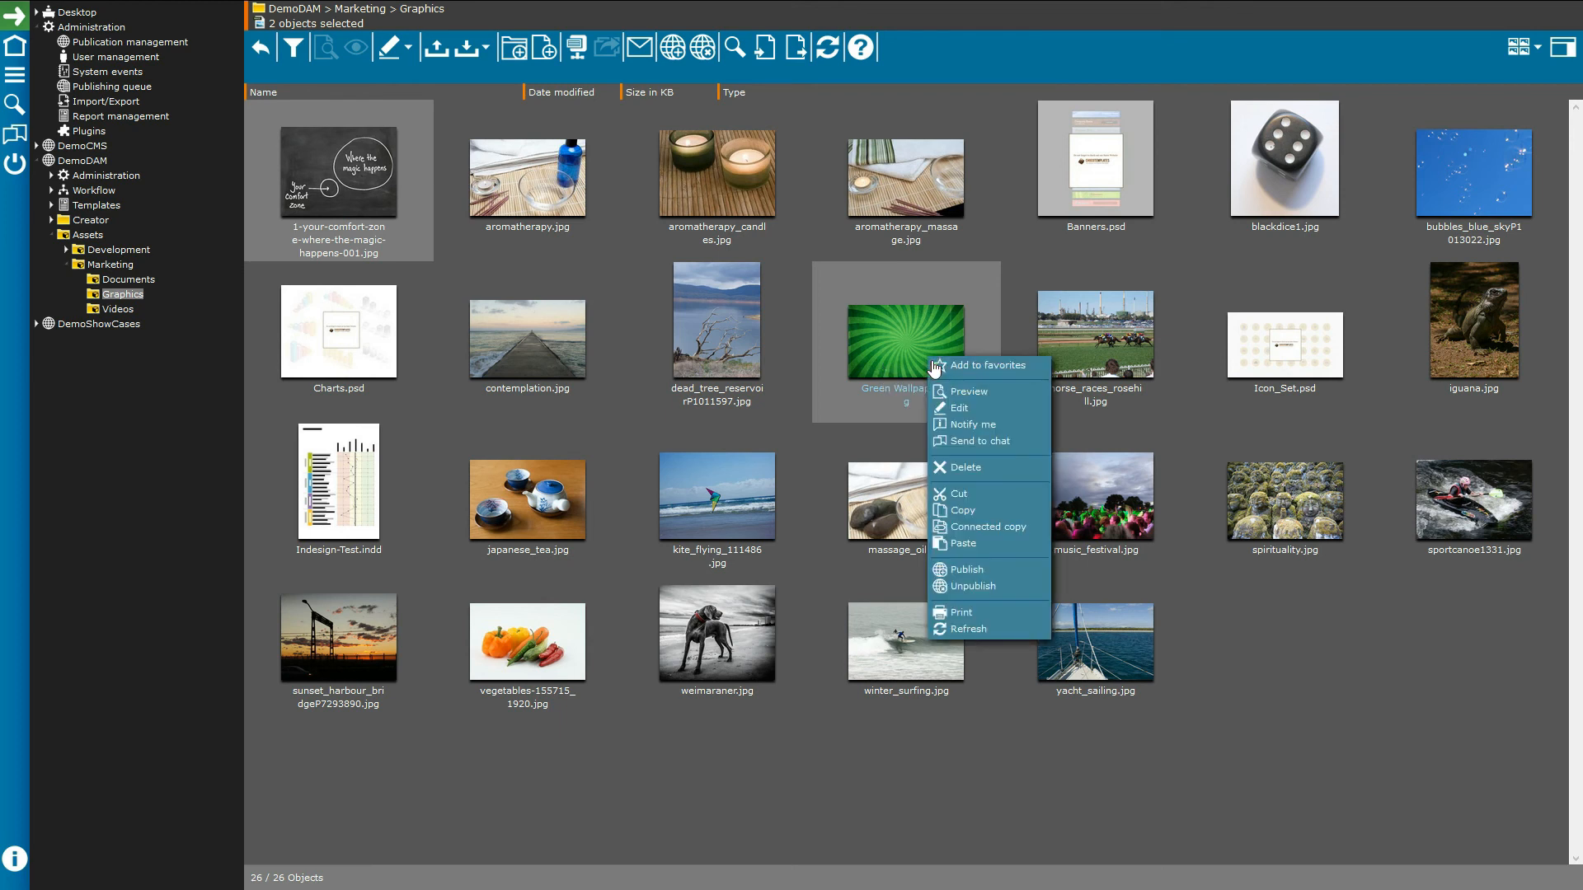
left_click(967, 428)
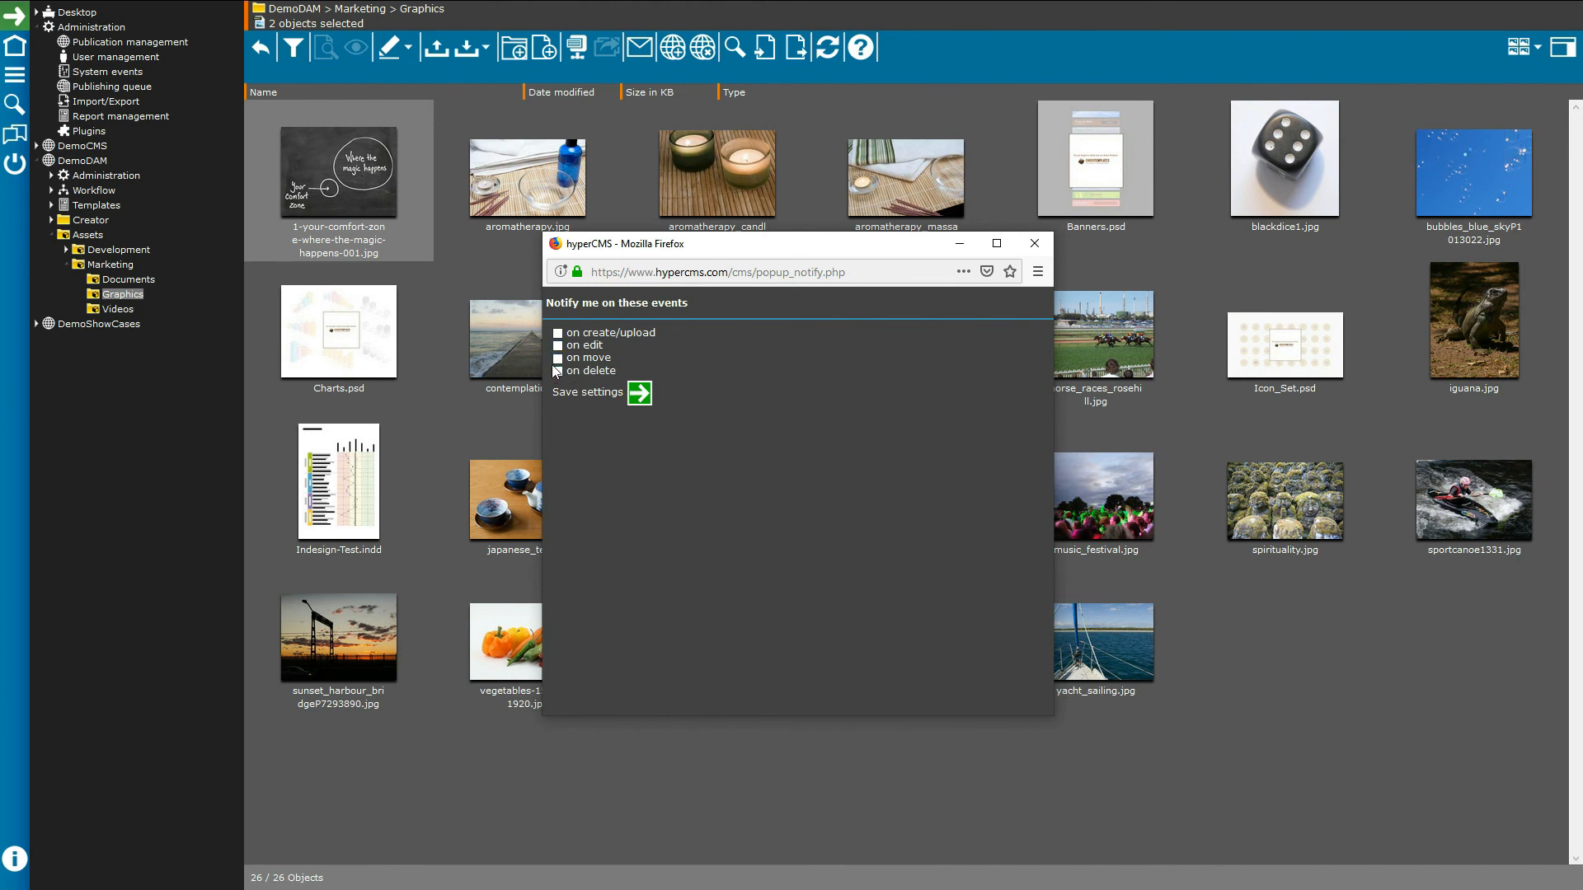
left_click(557, 333)
left_click(557, 346)
left_click(1034, 243)
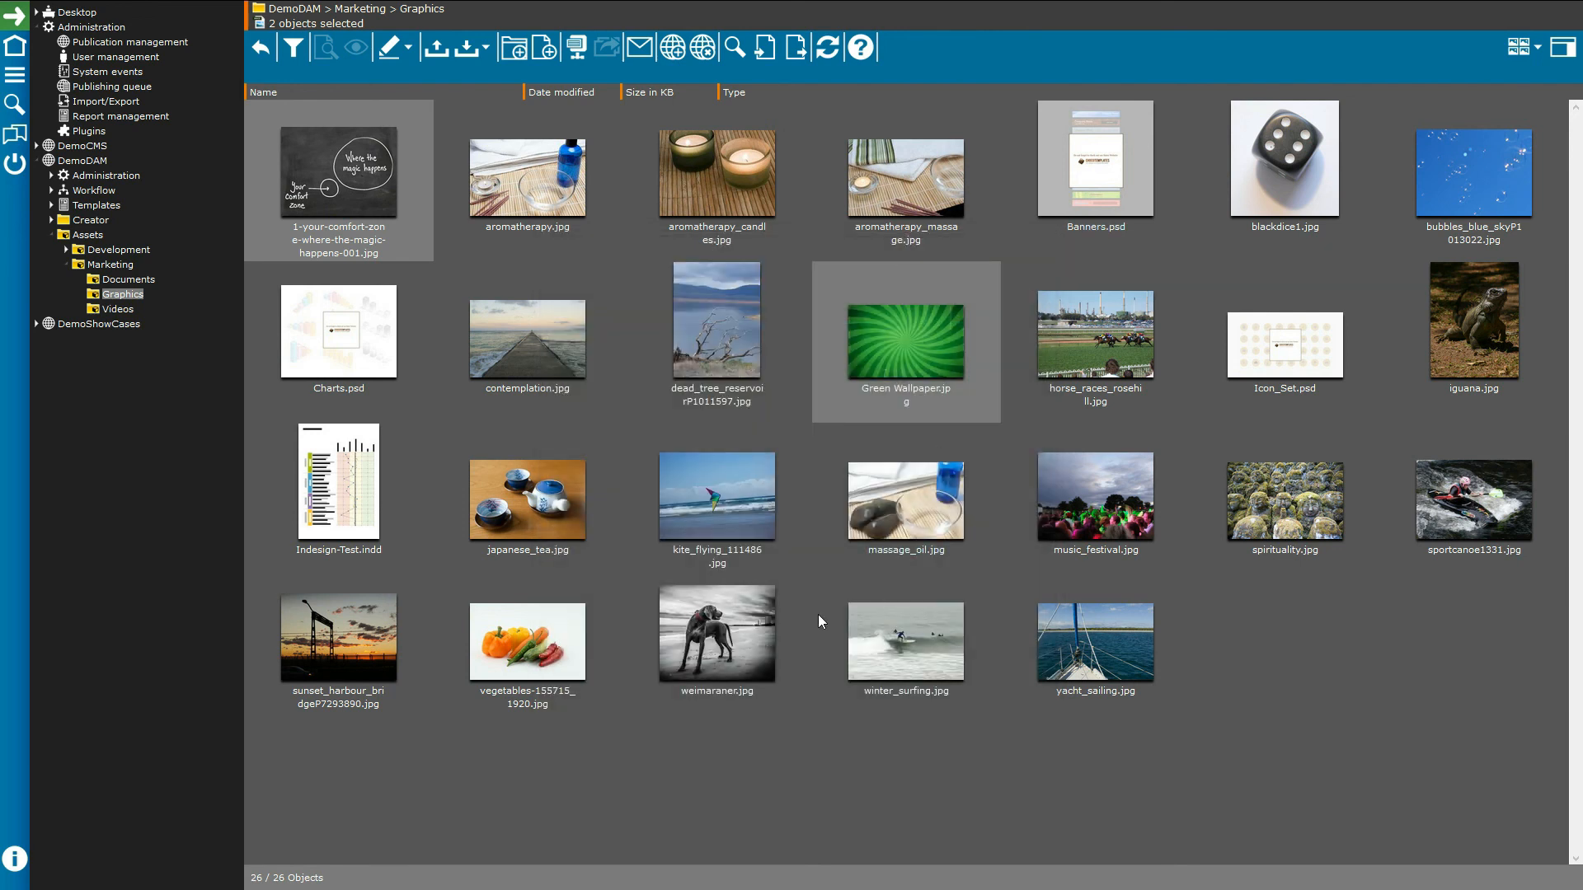